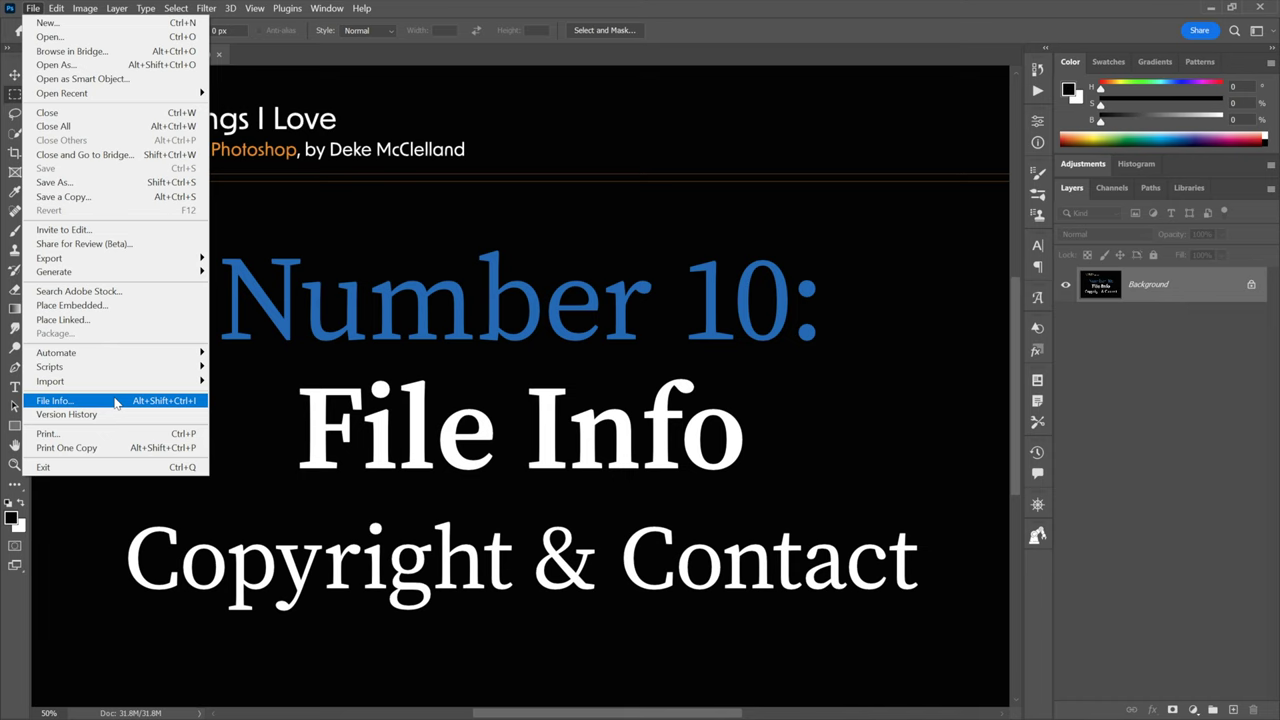
- Open the PNG's File Info and enter two authors' first names, separated by a semicolon, as the author
left_click(116, 402)
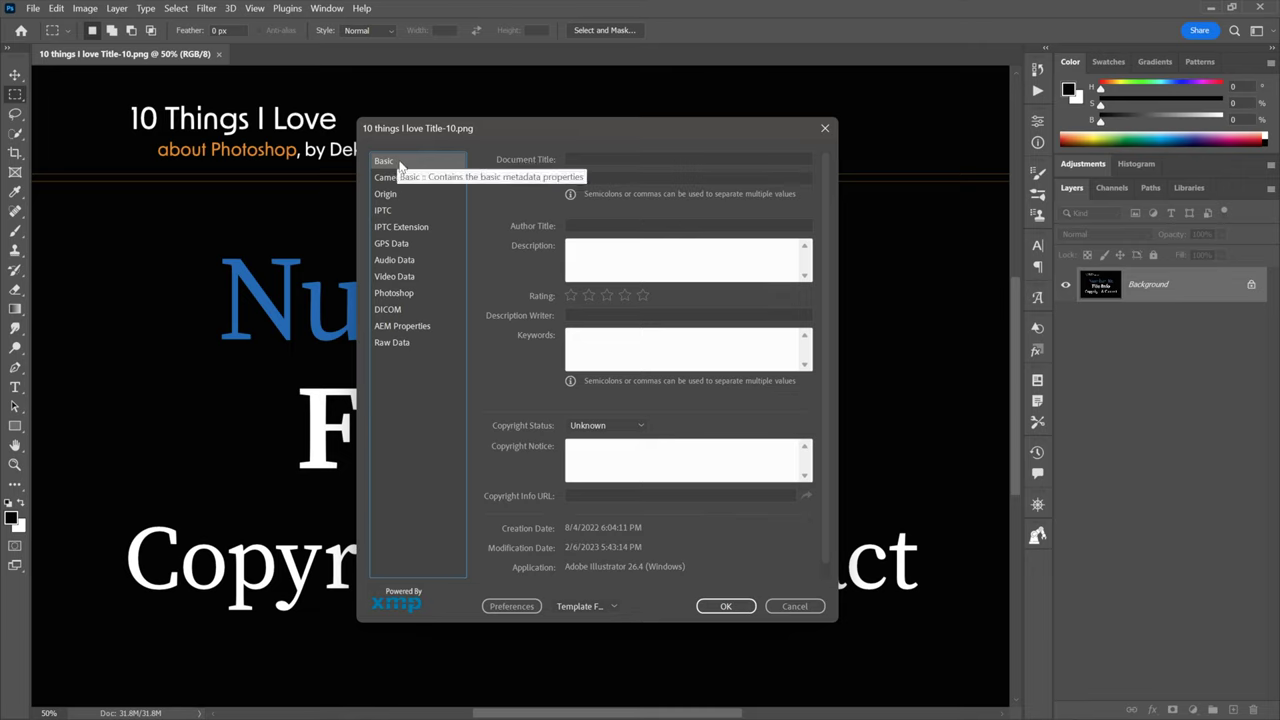
left_click(579, 177)
type("oliver; abigail")
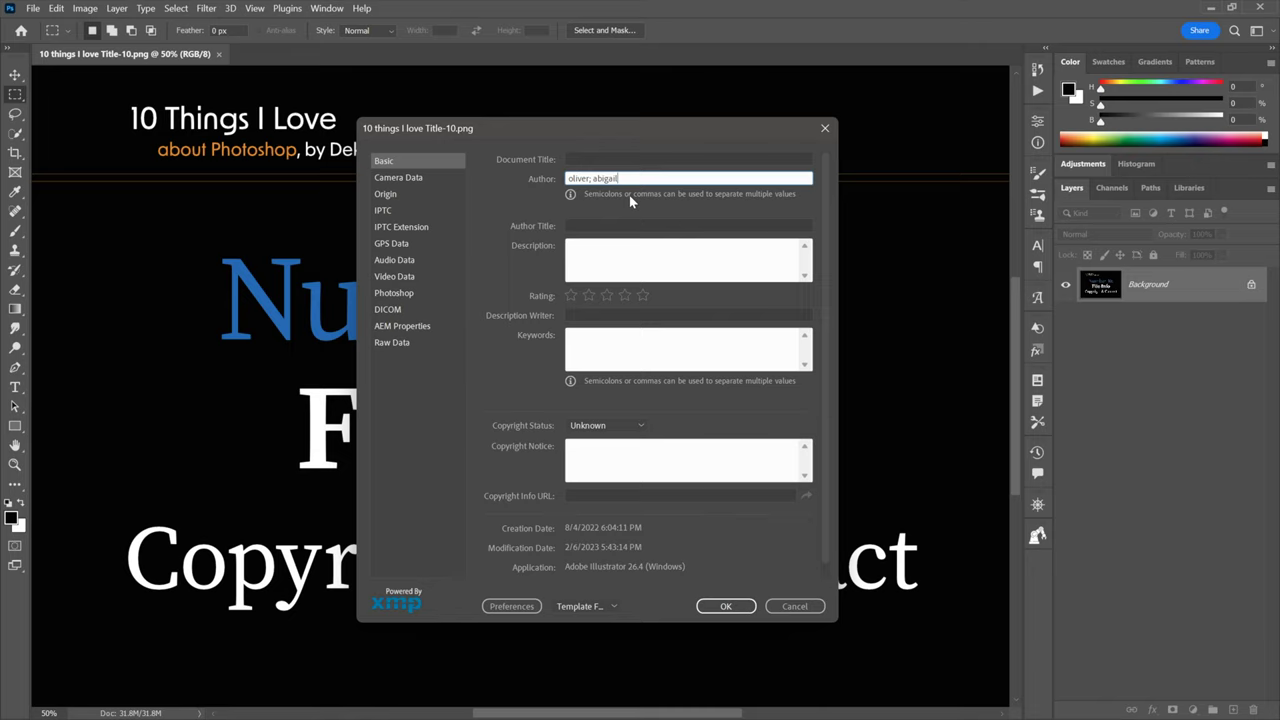
left_click(573, 157)
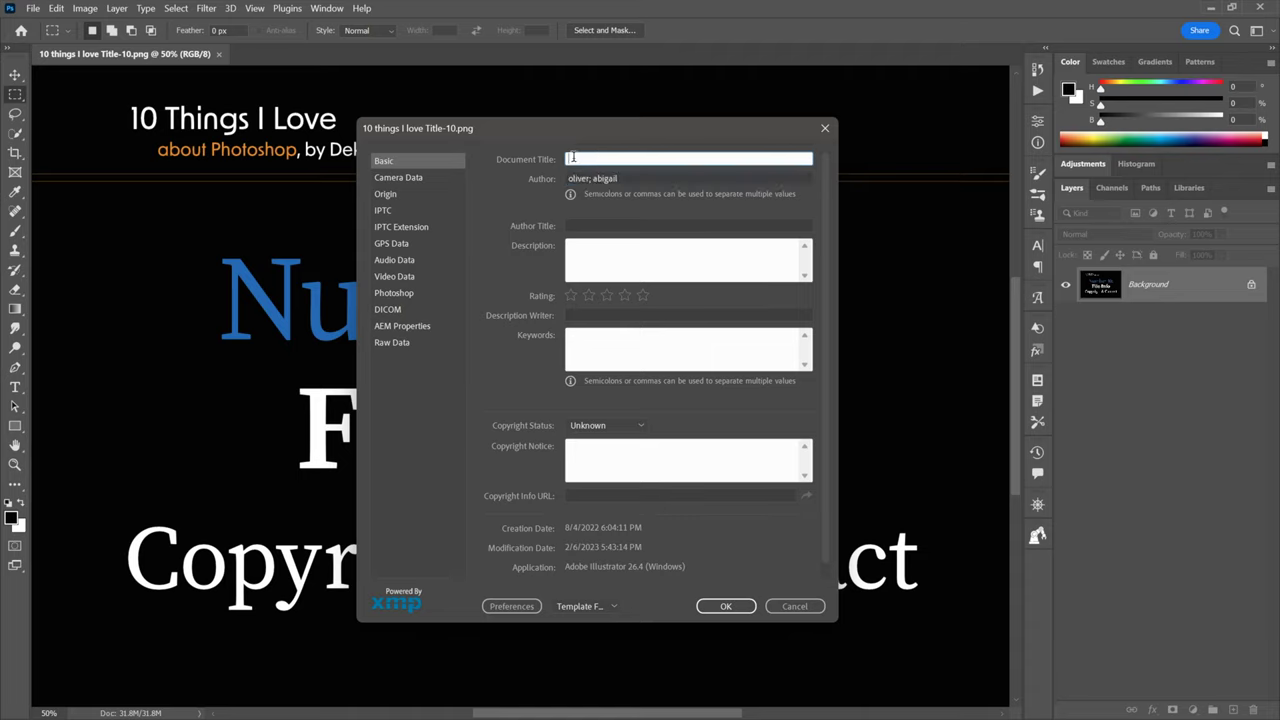
left_click(577, 225)
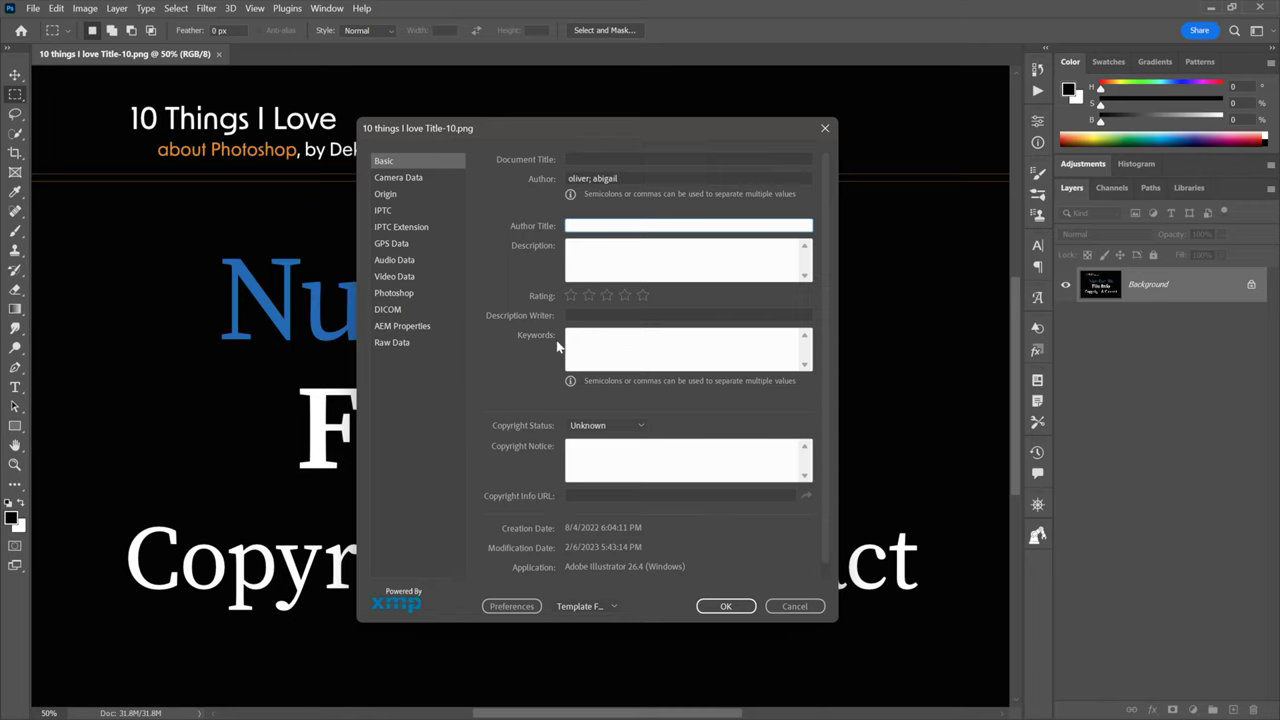
left_click(592, 337)
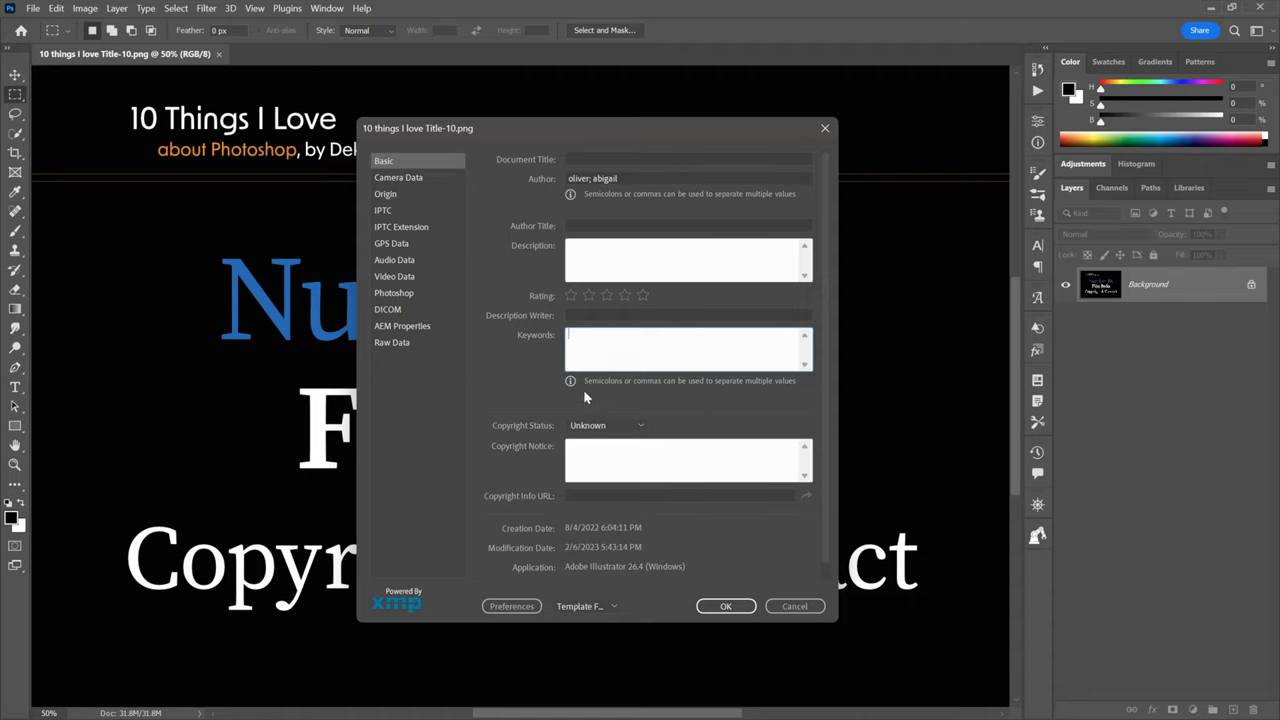
- Keep the Copyright Status at Unknown and enter a © symbol as the copyright notice
left_click(614, 426)
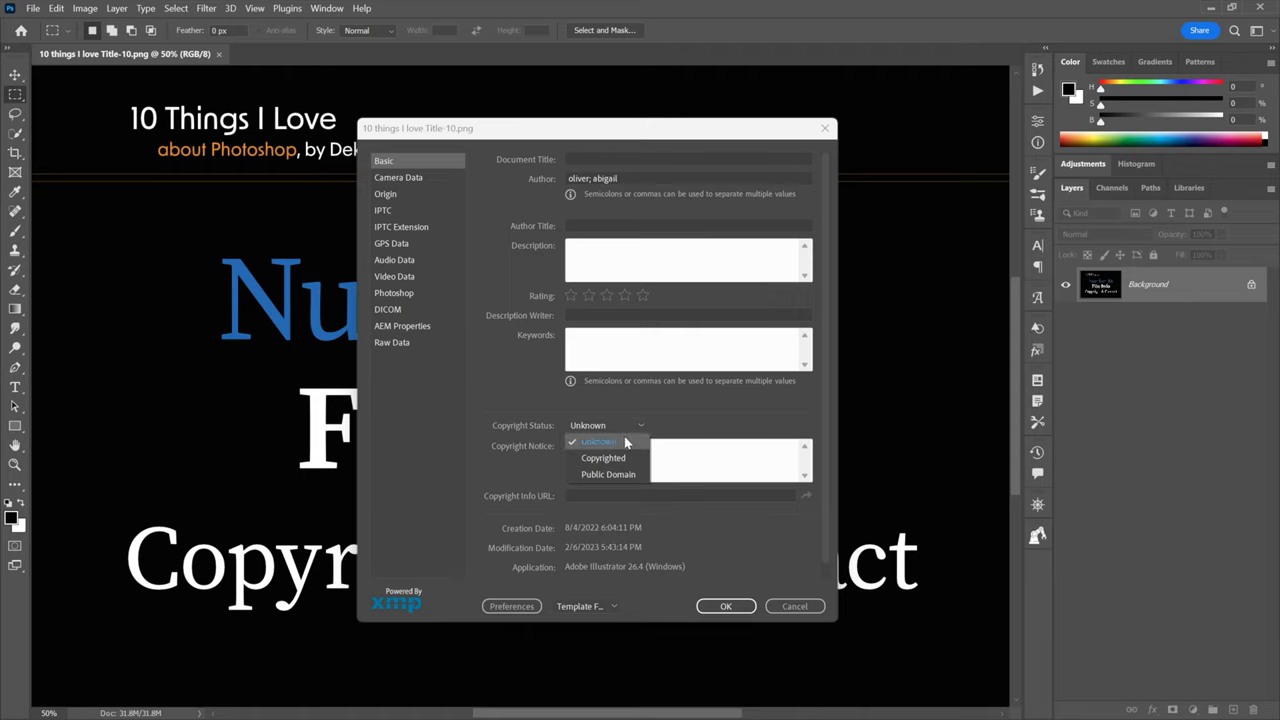
left_click(627, 442)
left_click(616, 458)
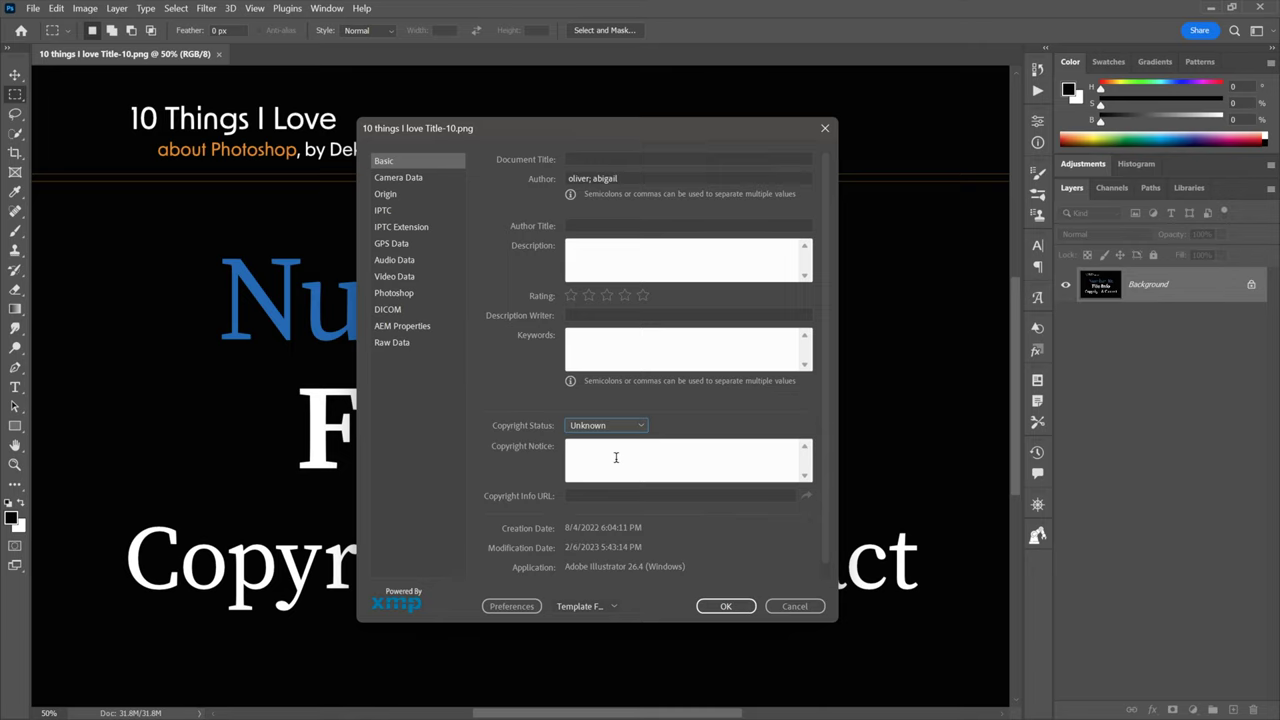
left_click(607, 454)
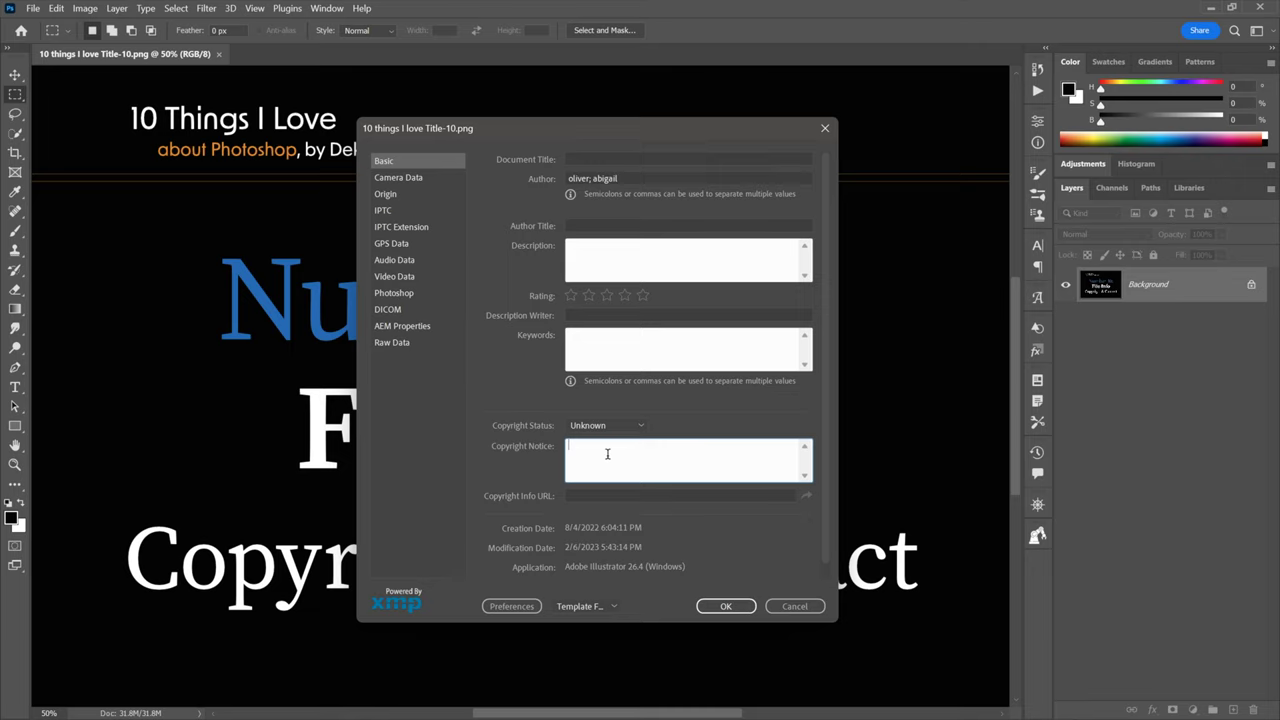
type("©")
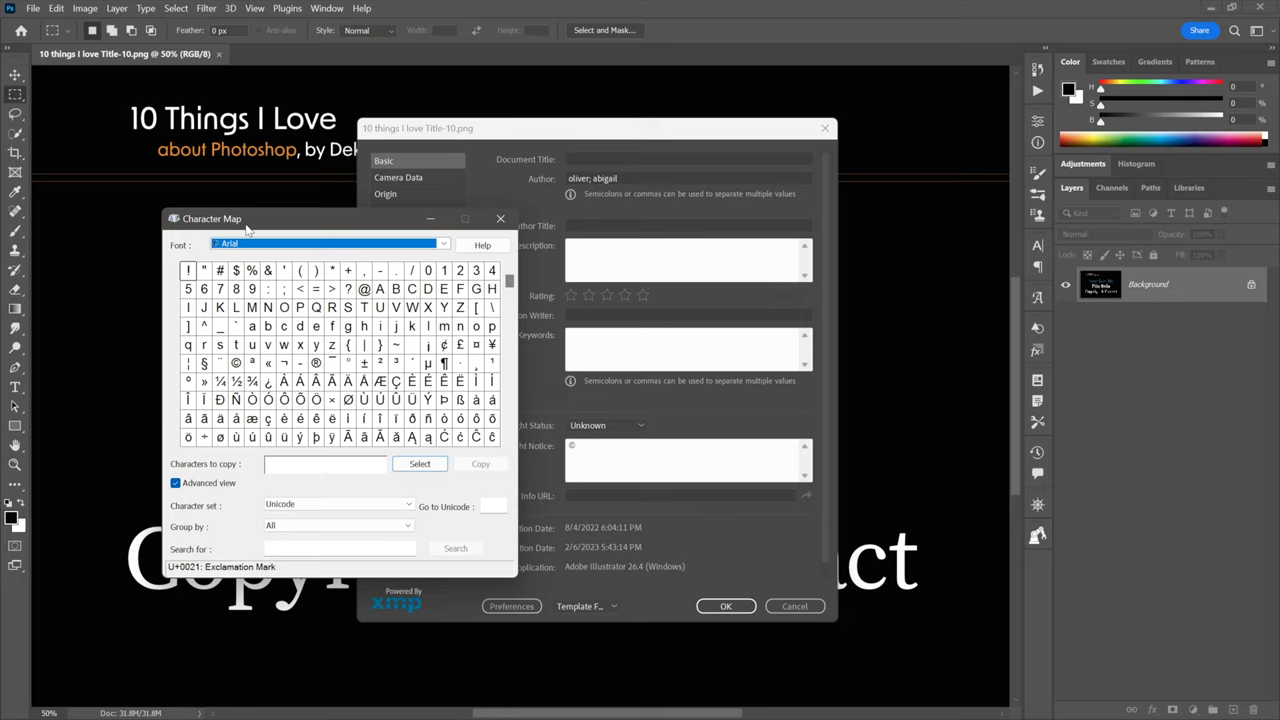
- Search Character Map in Advanced view for "copyright" and copy the © sign in Arial
left_click(175, 483)
left_click(175, 483)
left_click(279, 549)
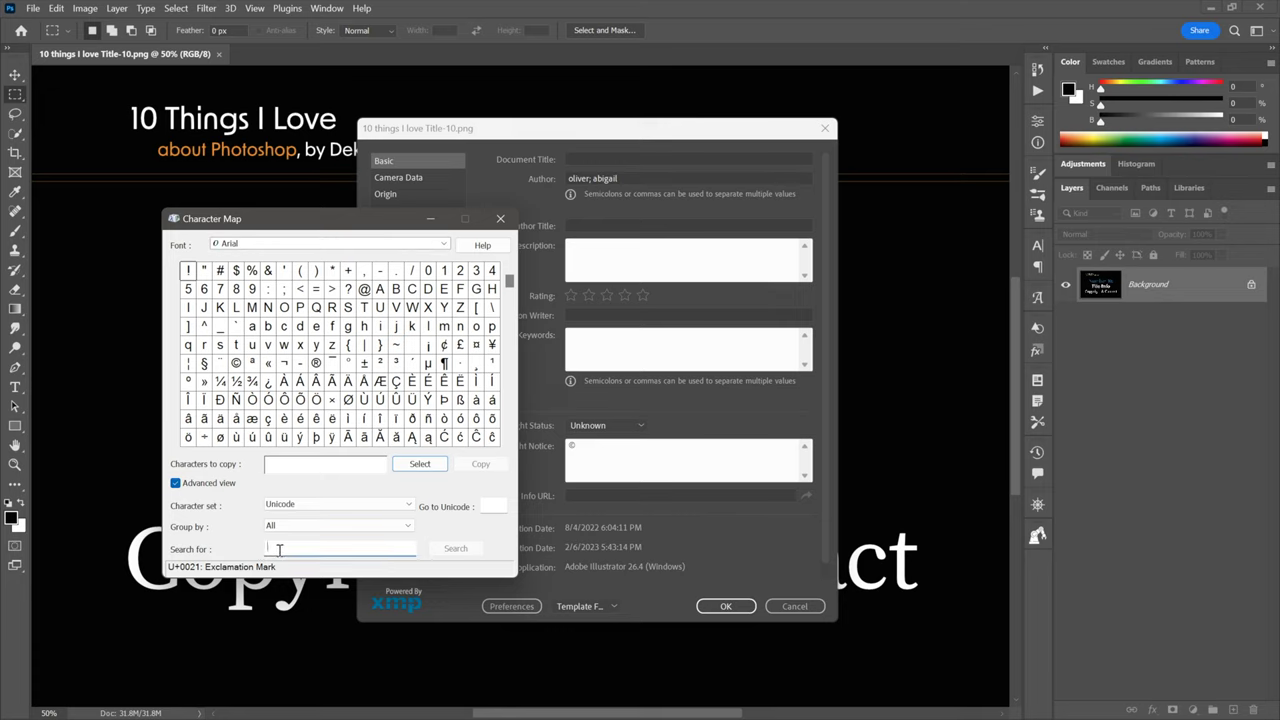
type("copyright")
key("Return")
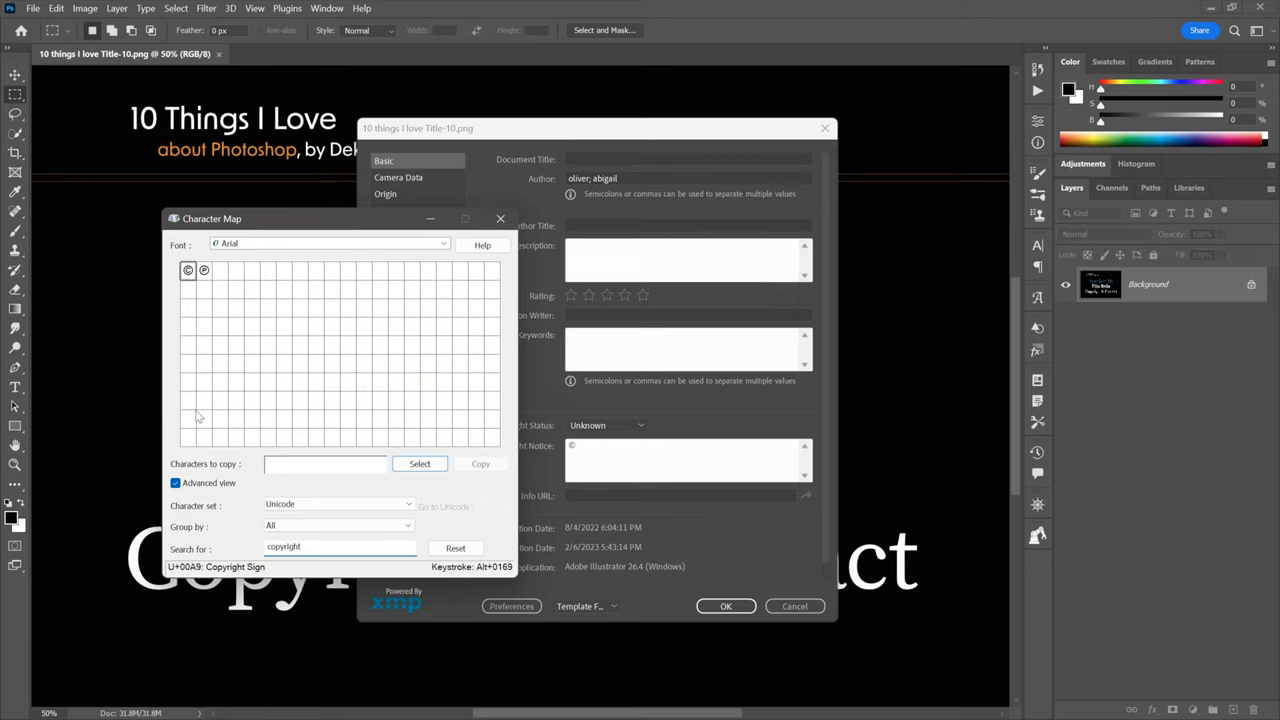
double_click(188, 270)
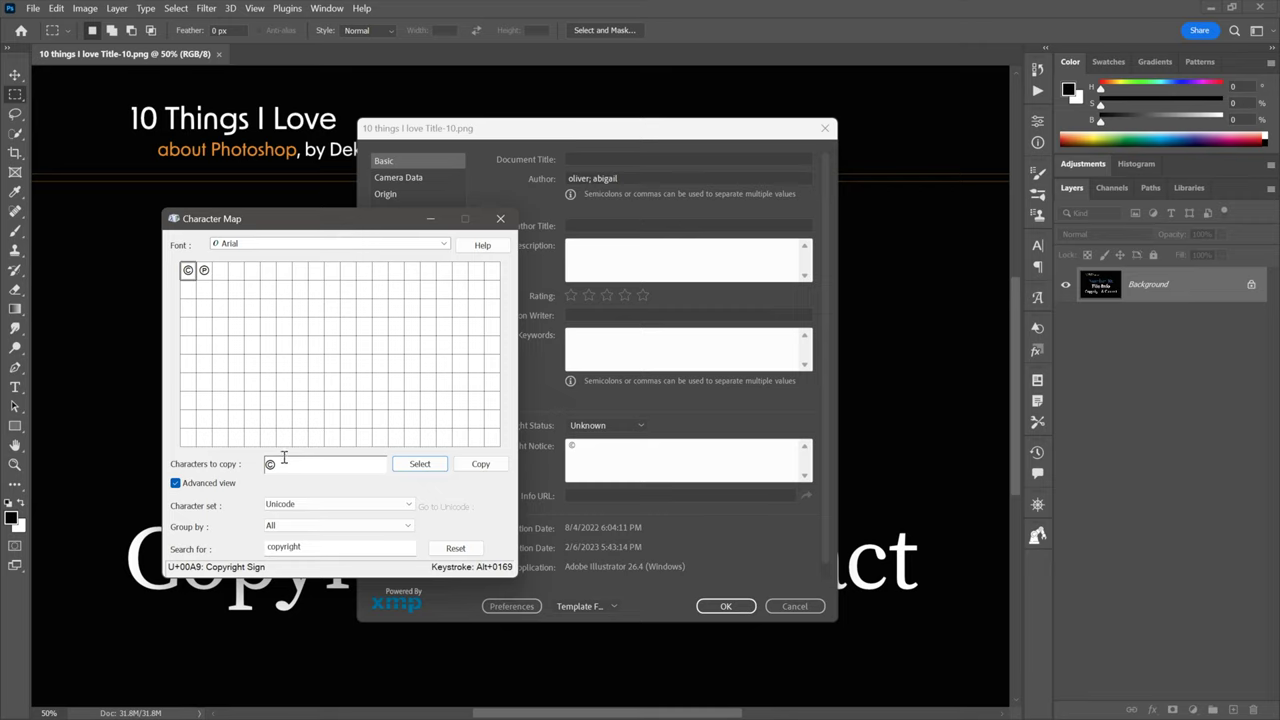
left_click_drag(283, 463, 243, 459)
left_click(467, 468)
- Try the copied © sign in place of the typed one in the copyright notice, and clear the notice
left_click(609, 467)
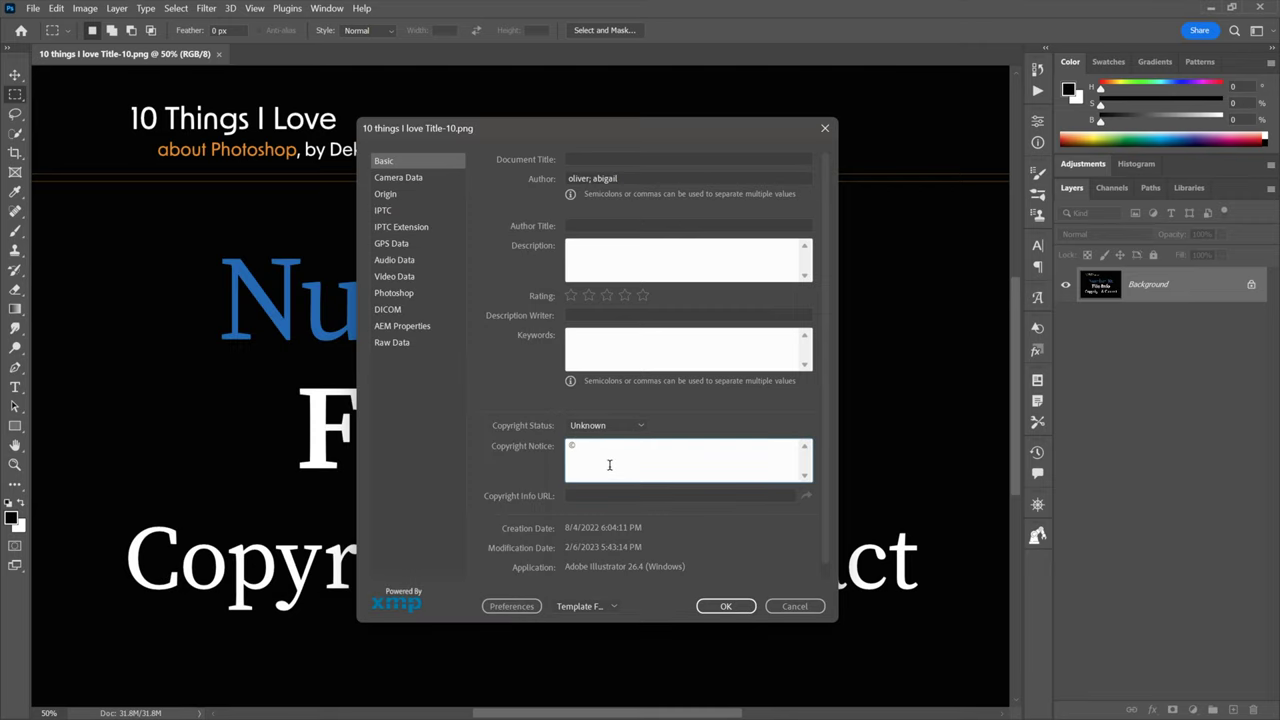
key("BackSpace")
key("Tab")
key("ctrl+v")
key("BackSpace")
- Import the metadata-streamlined template, keeping original metadata but appending matching properties, and apply the File Info to the image
left_click(612, 606)
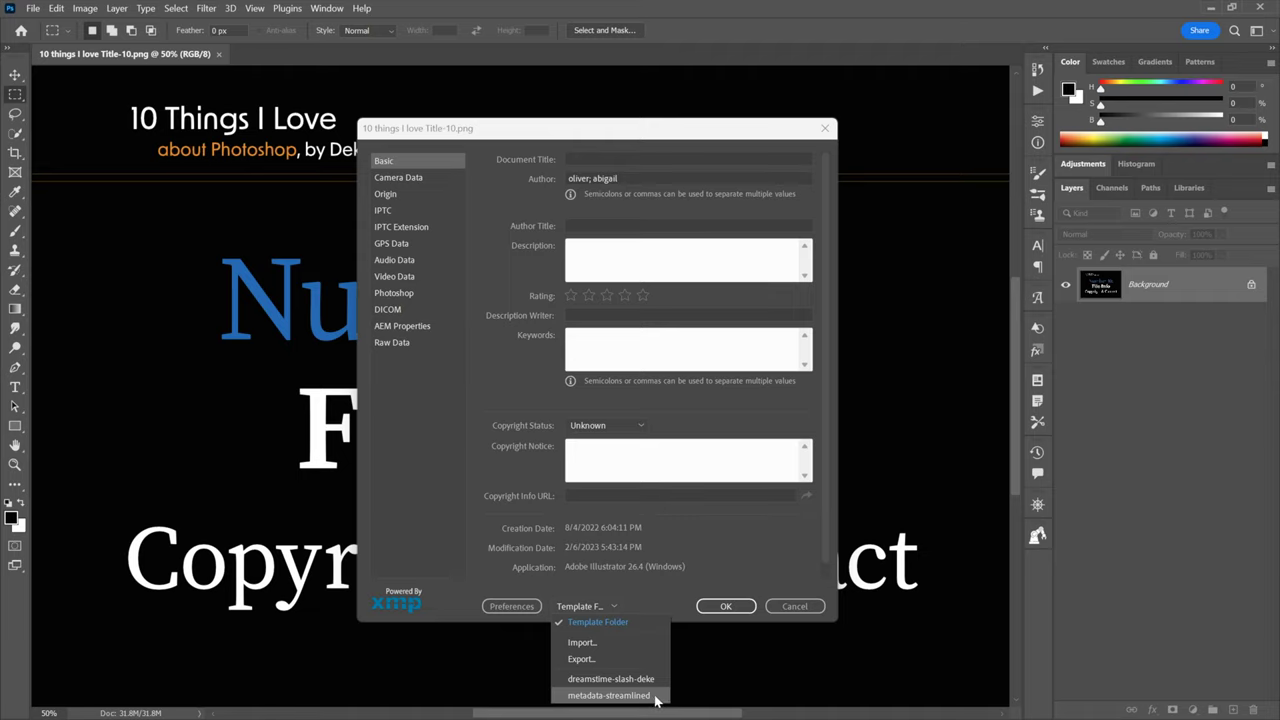
left_click(655, 697)
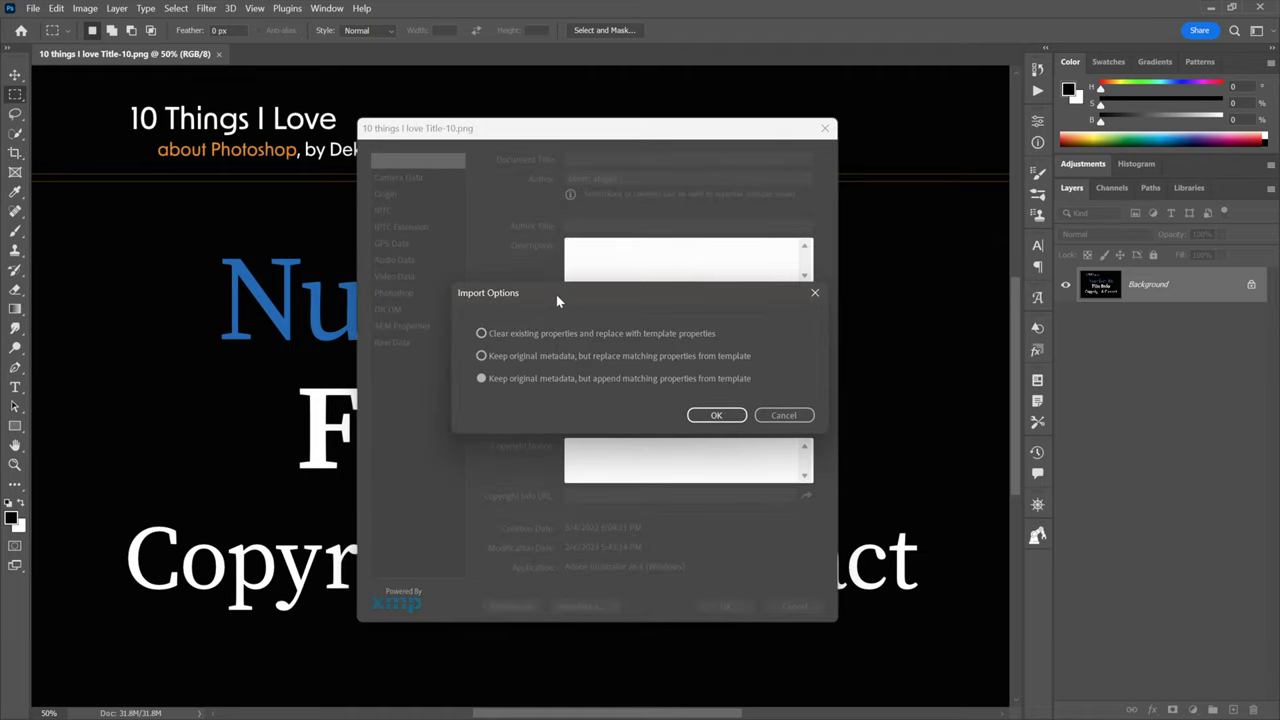
left_click_drag(553, 297, 834, 218)
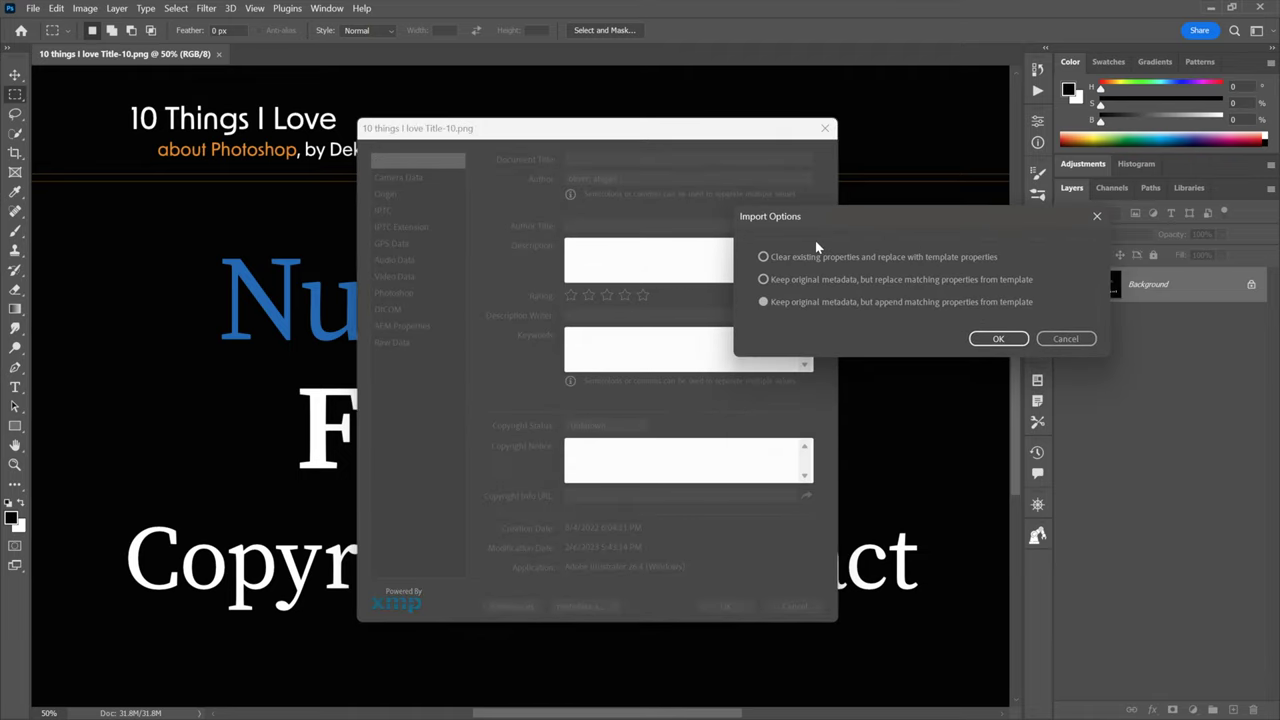
left_click(764, 303)
left_click(979, 343)
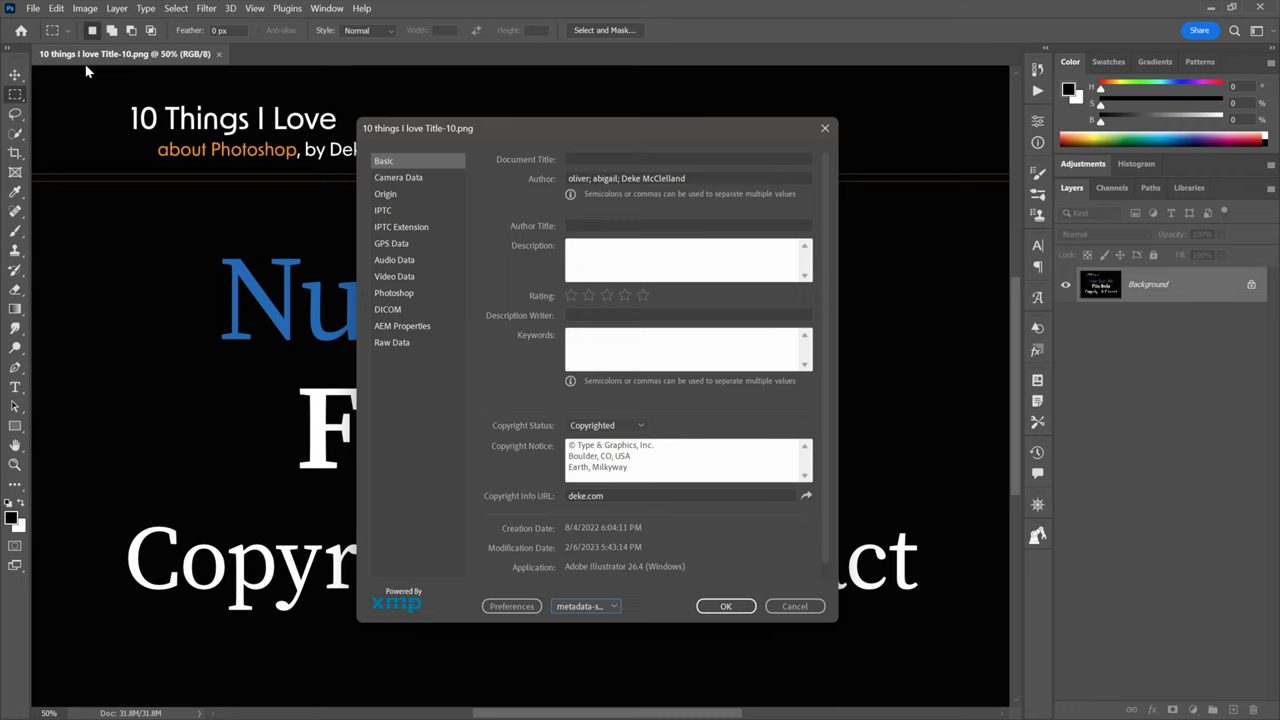
left_click(726, 606)
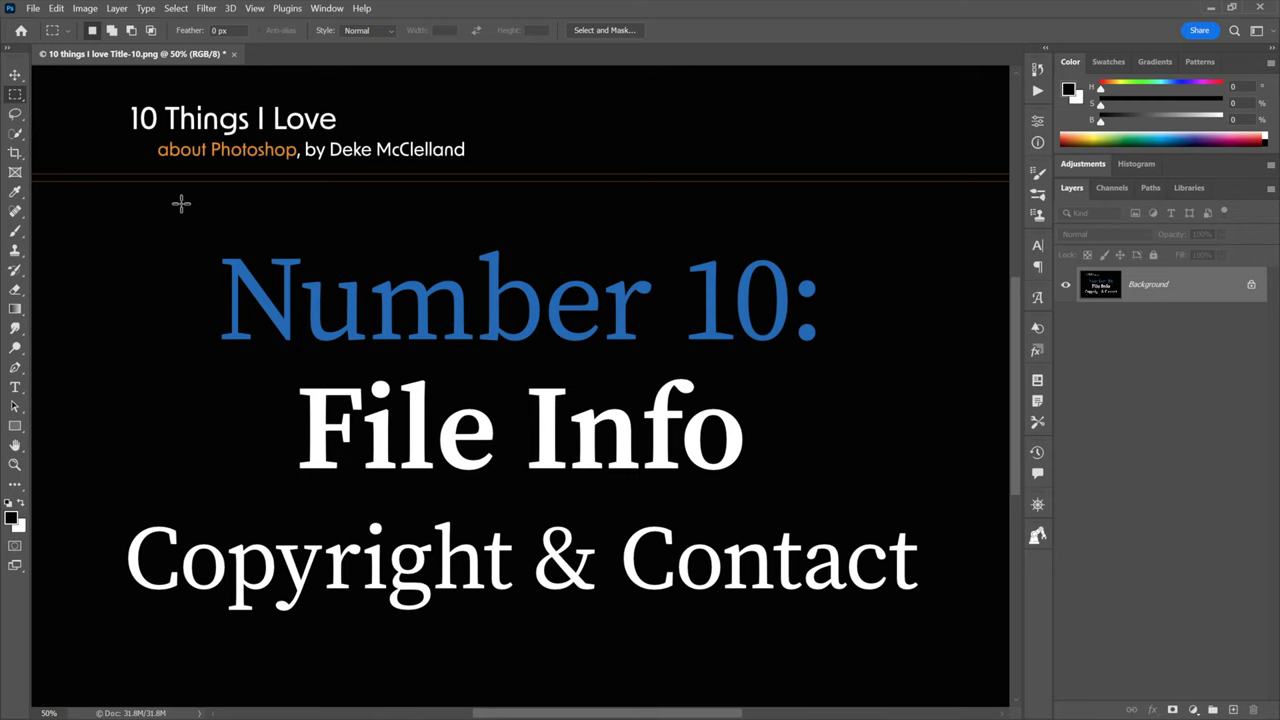
- Switch to Green gradient.psd and bring up the available shape tools
left_click(33, 9)
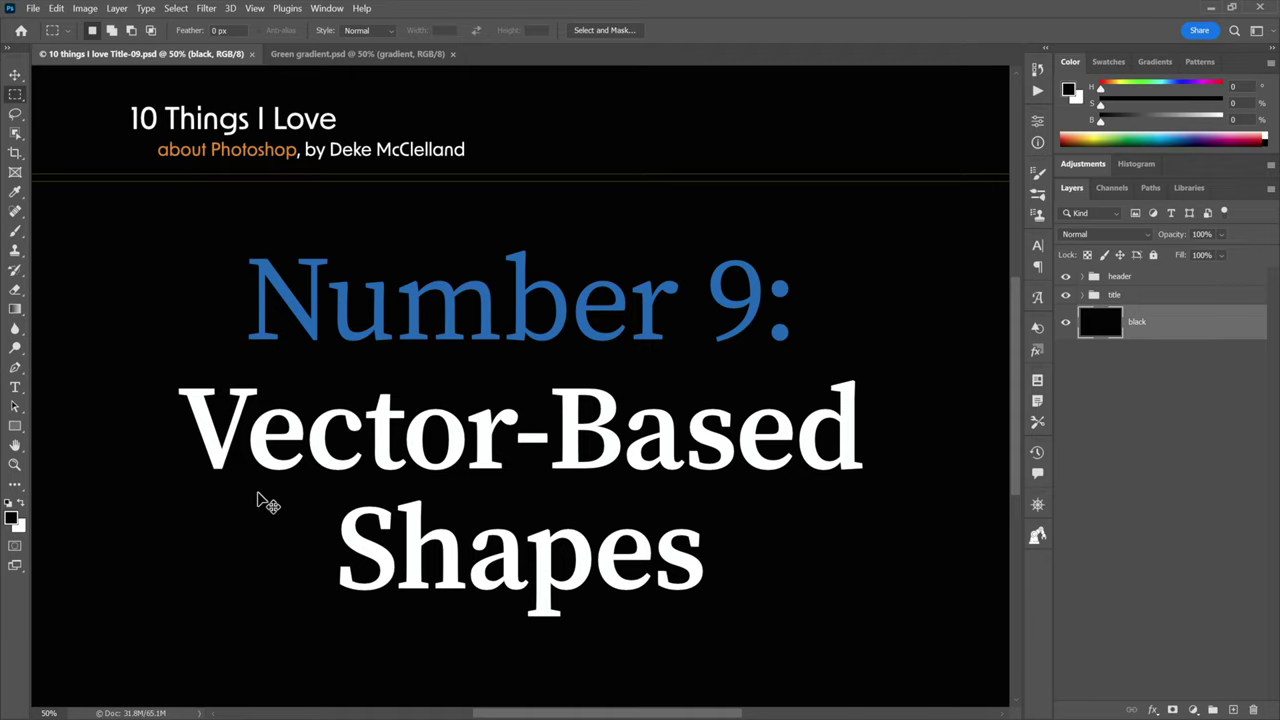
key("ctrl+Tab")
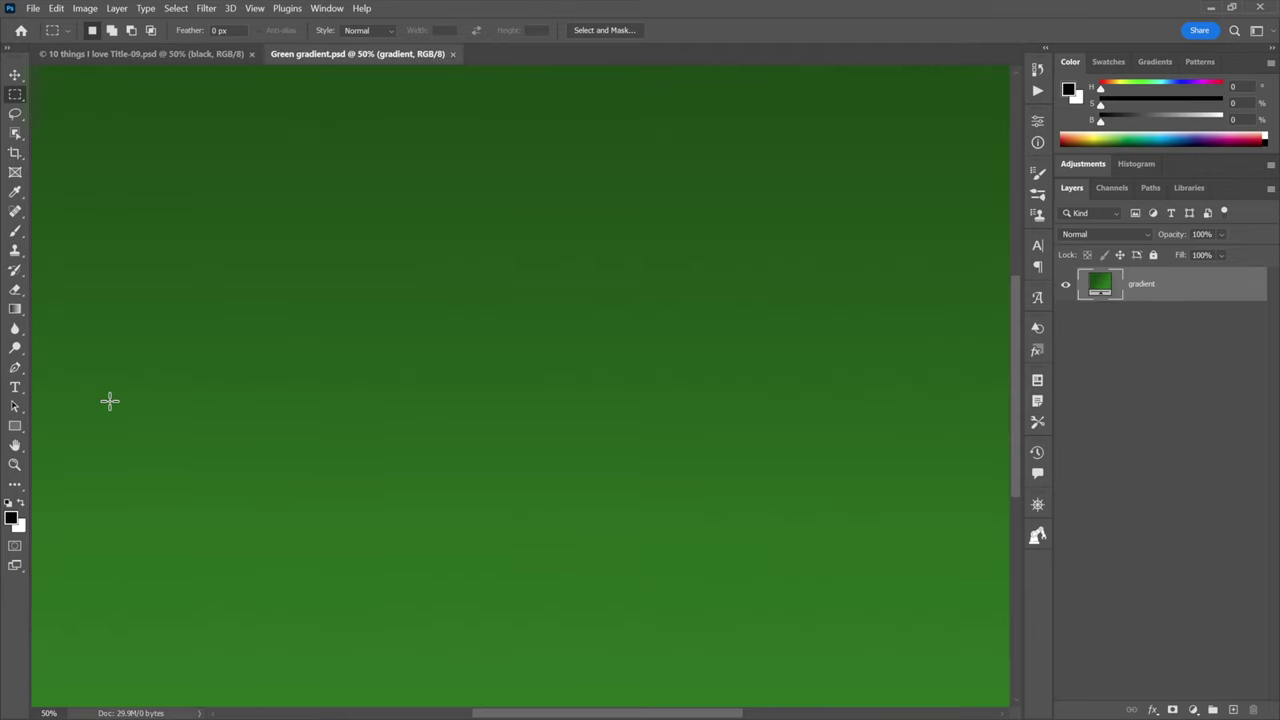
left_click(16, 427)
right_click(20, 431)
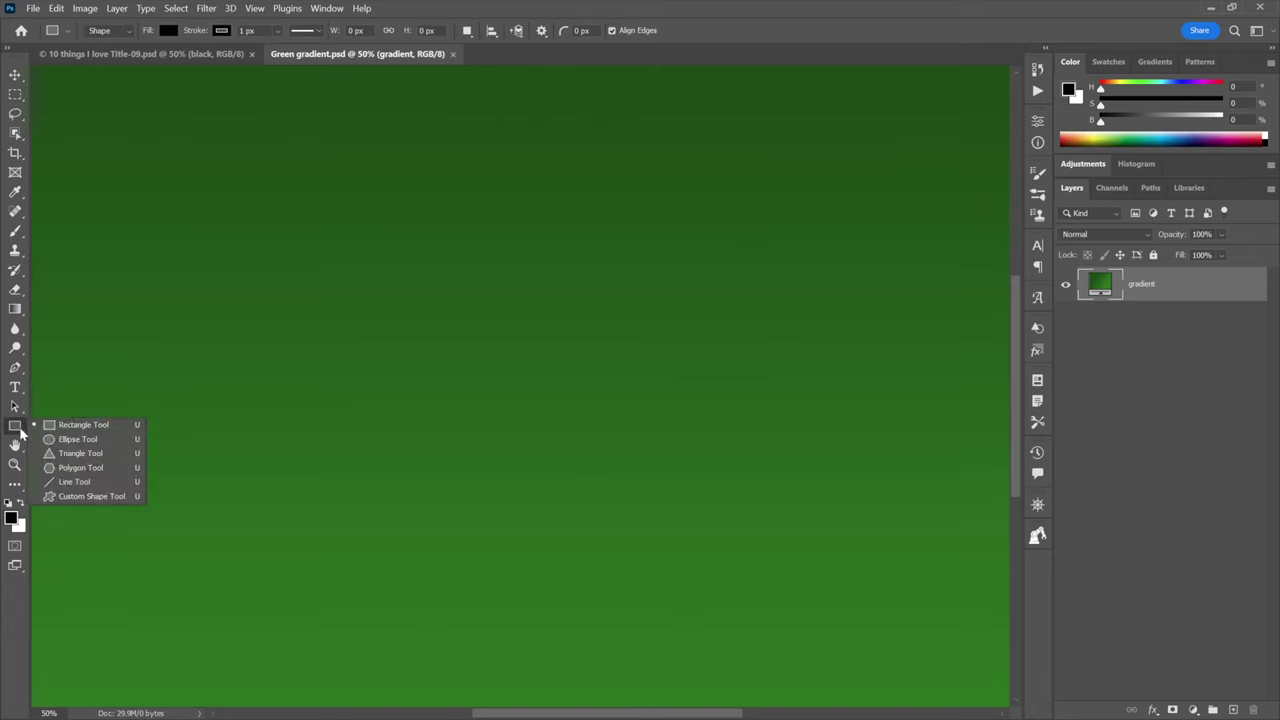
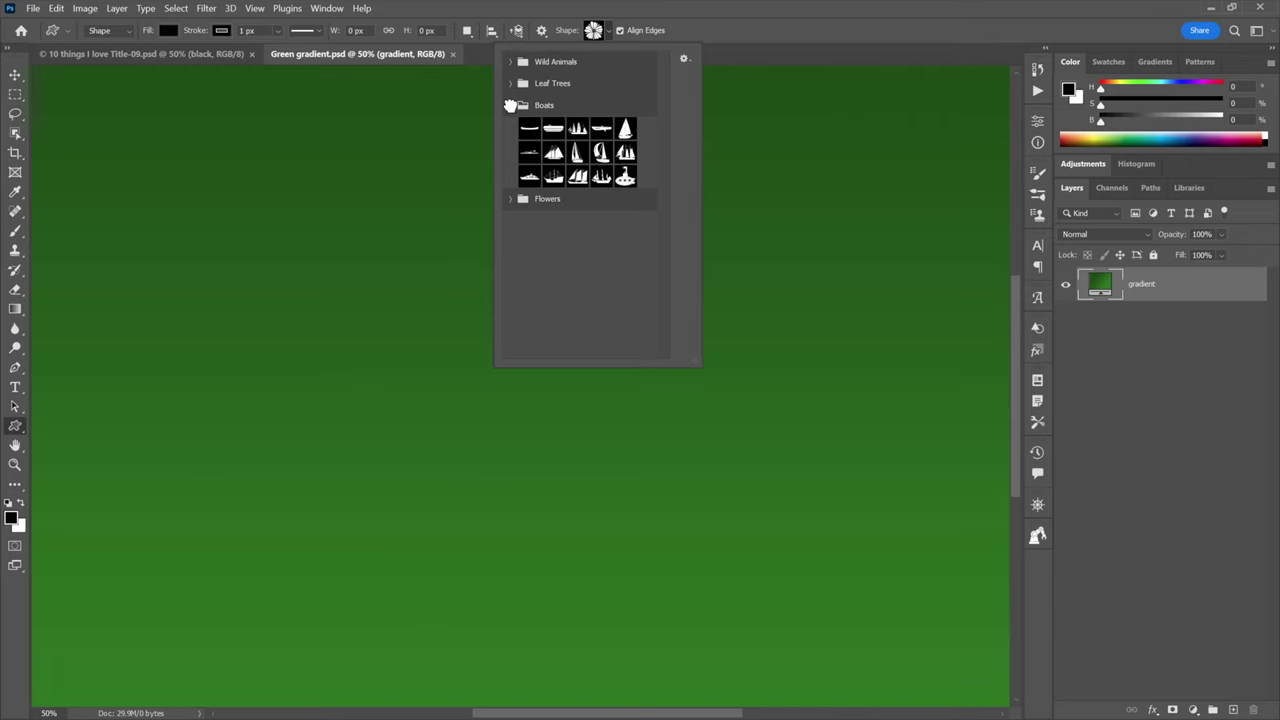
- Choose the first flower in the last row of the Flowers group as the custom shape
left_click(510, 105)
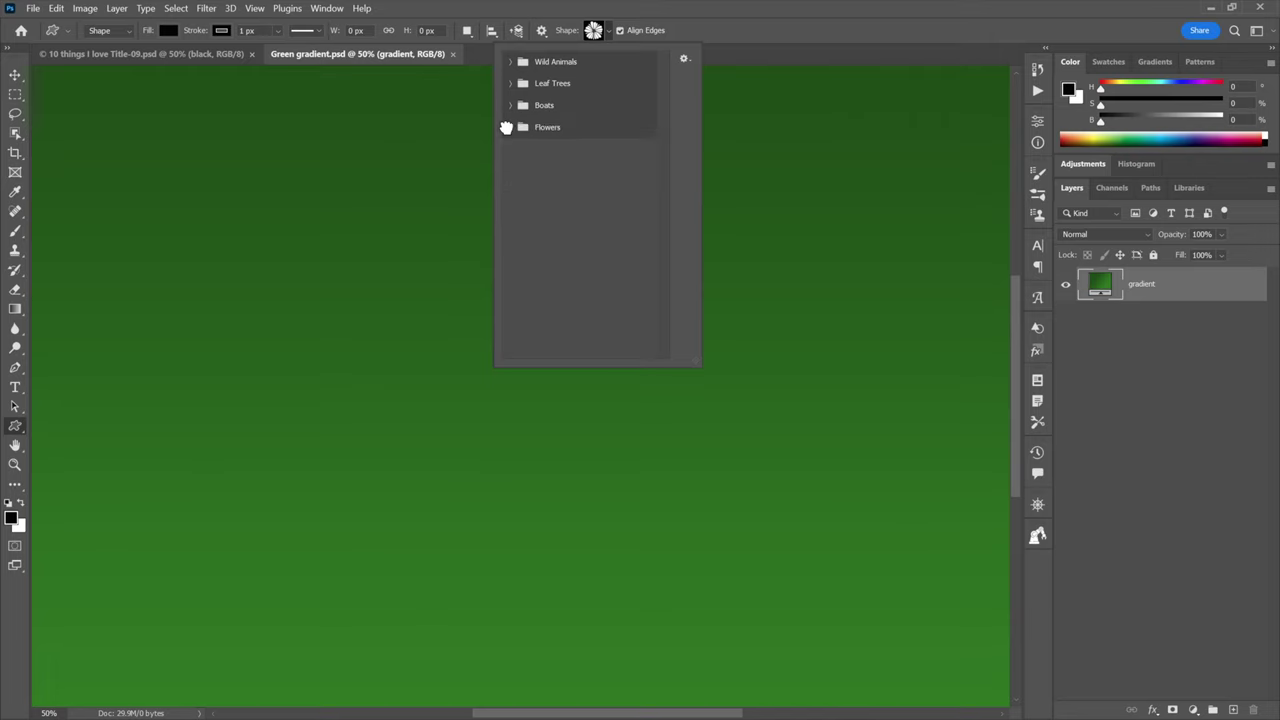
left_click(509, 126)
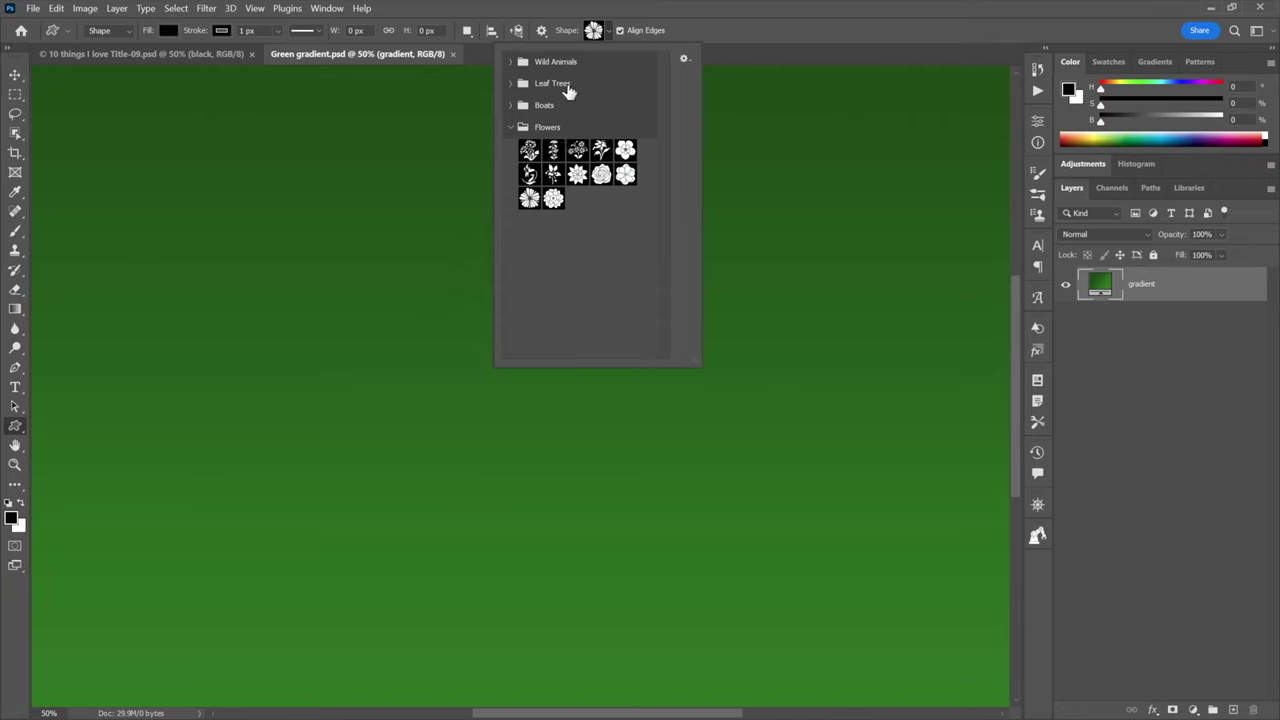
left_click(527, 200)
double_click(527, 200)
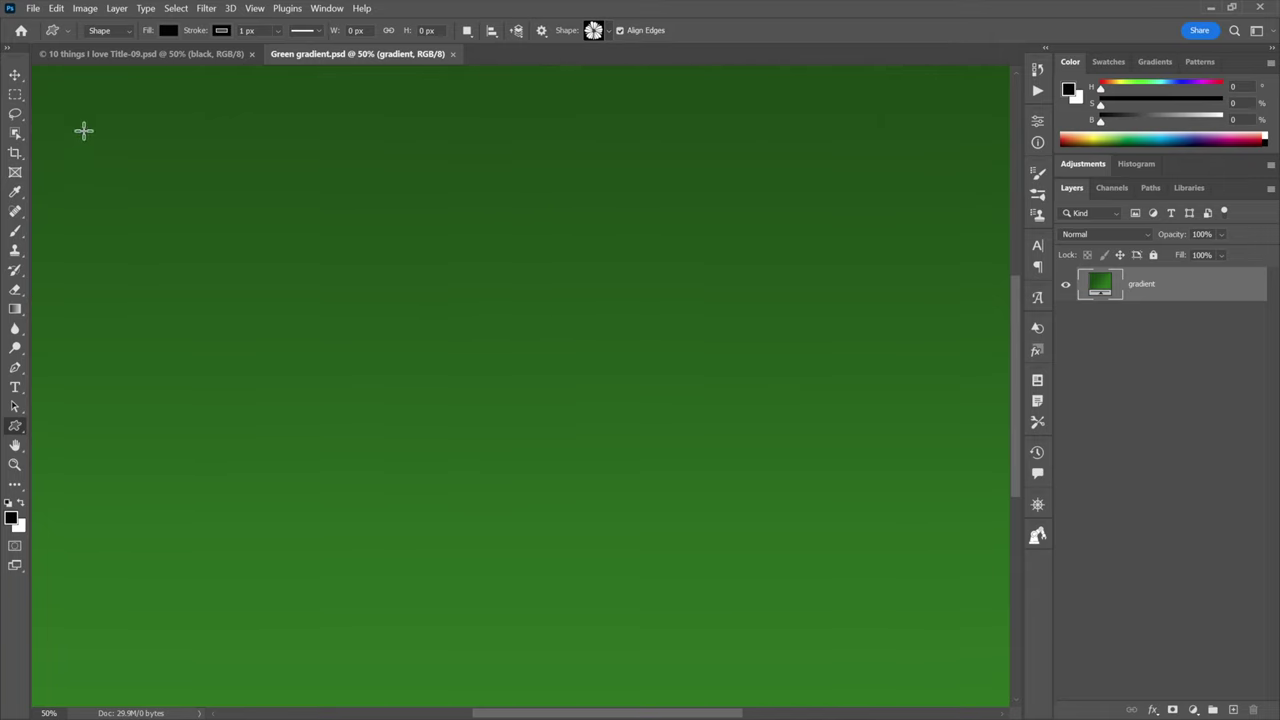
- Draw the flower on the left half of the green canvas and scale it to about 1948 × 1929 px
left_click_drag(83, 130, 550, 580)
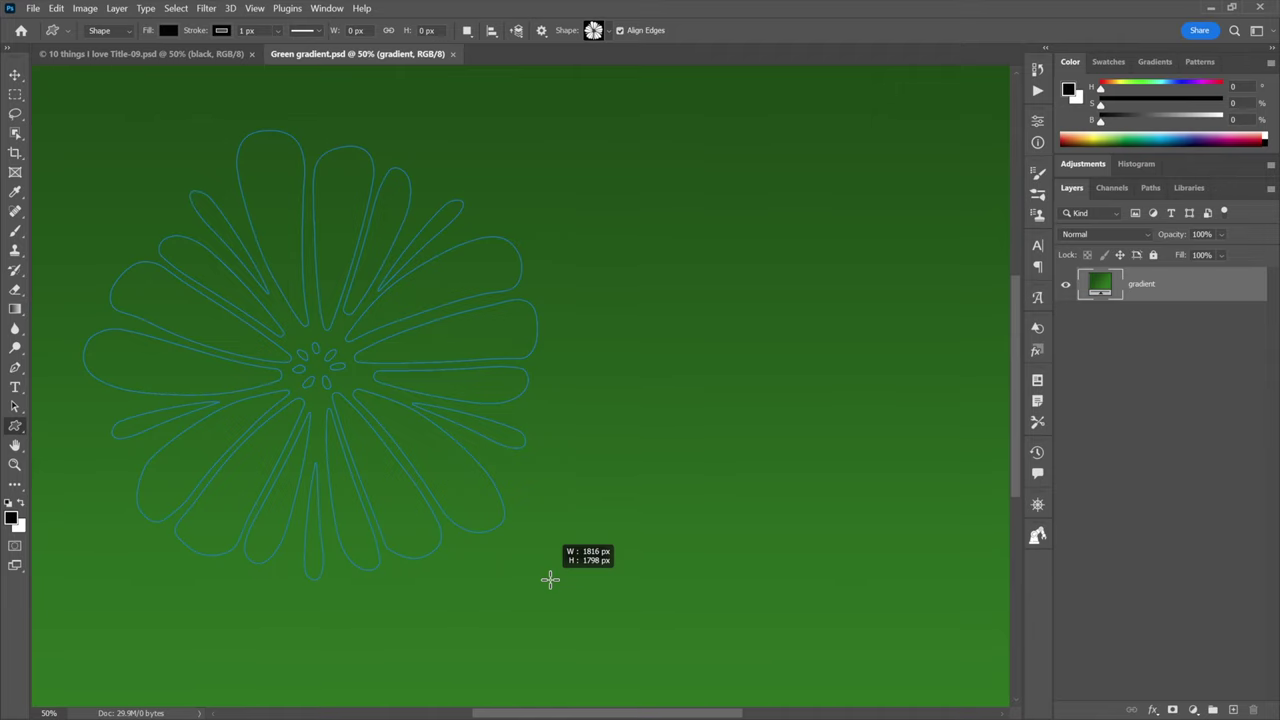
left_click_drag(550, 580, 559, 604)
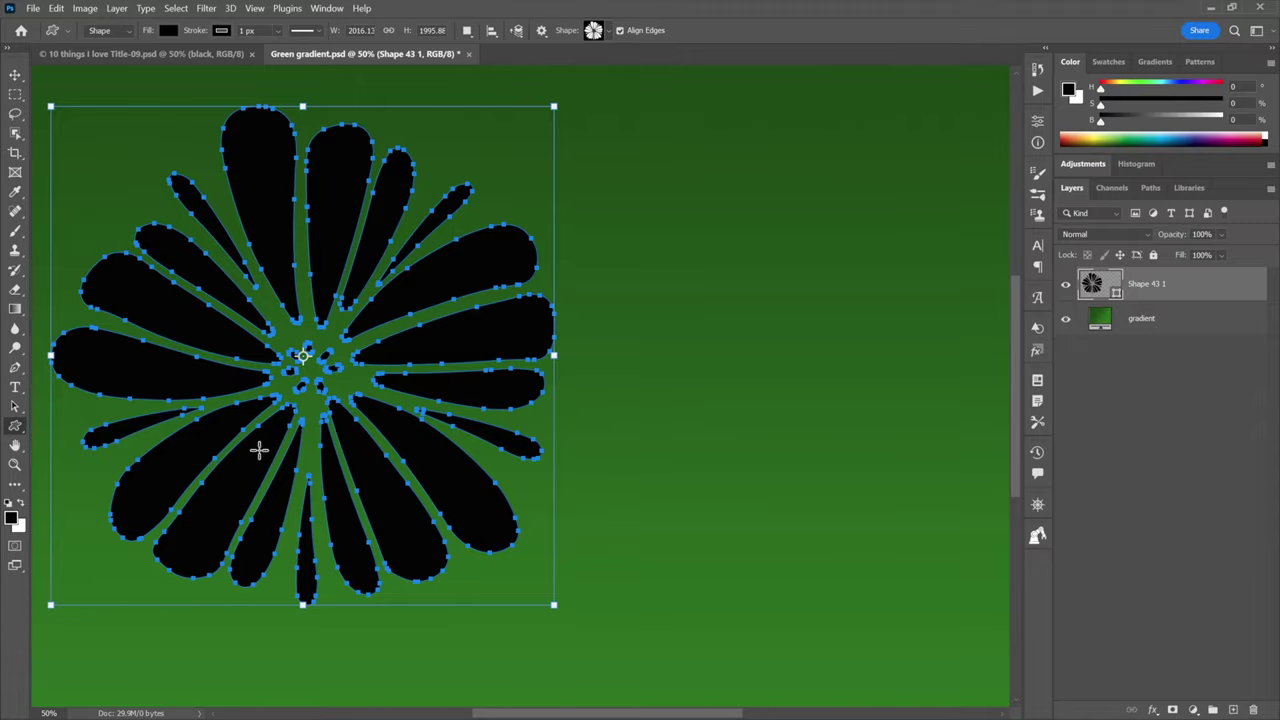
left_click_drag(554, 606, 523, 594)
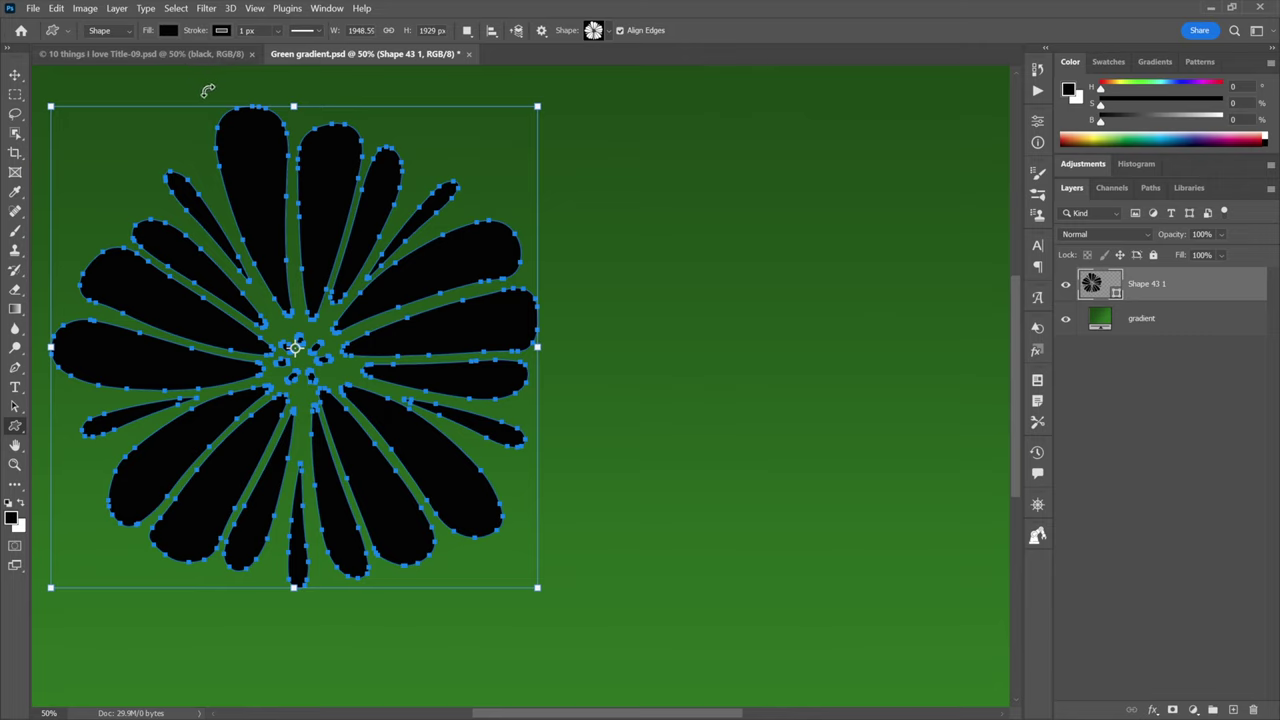
key("Return")
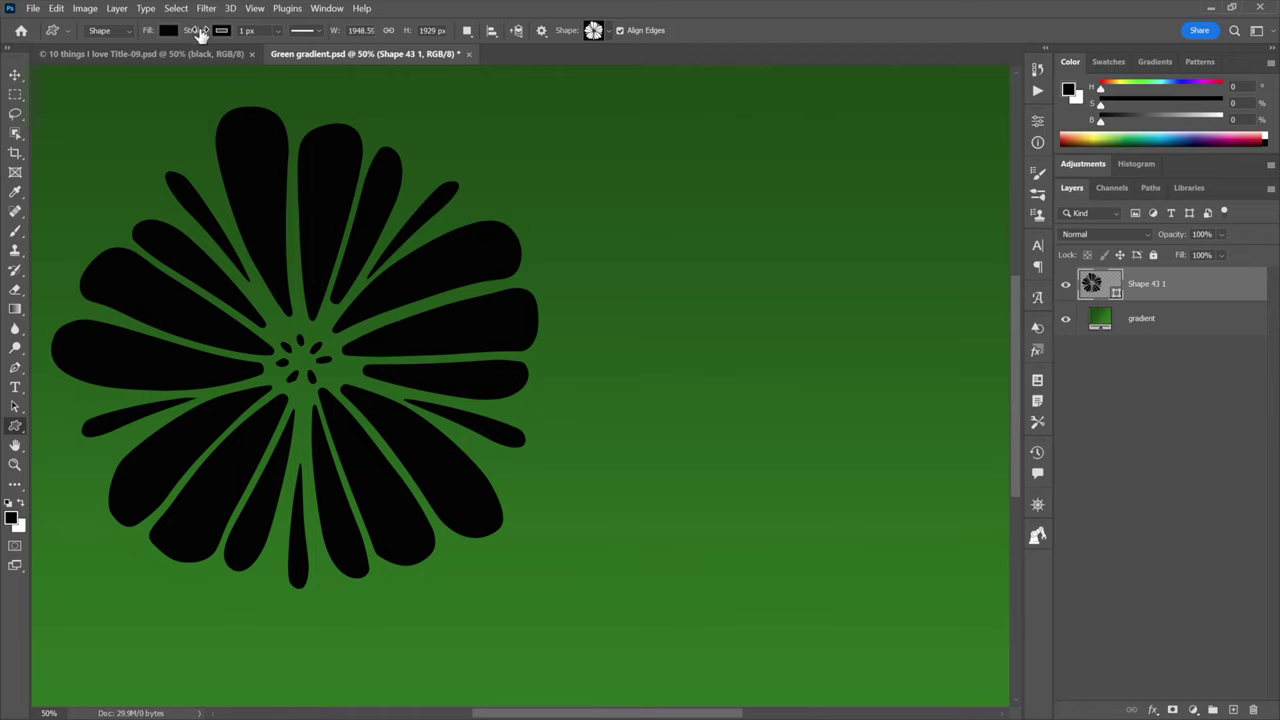
- Fill the flower shape with the yellow from the recently used colors
left_click(168, 33)
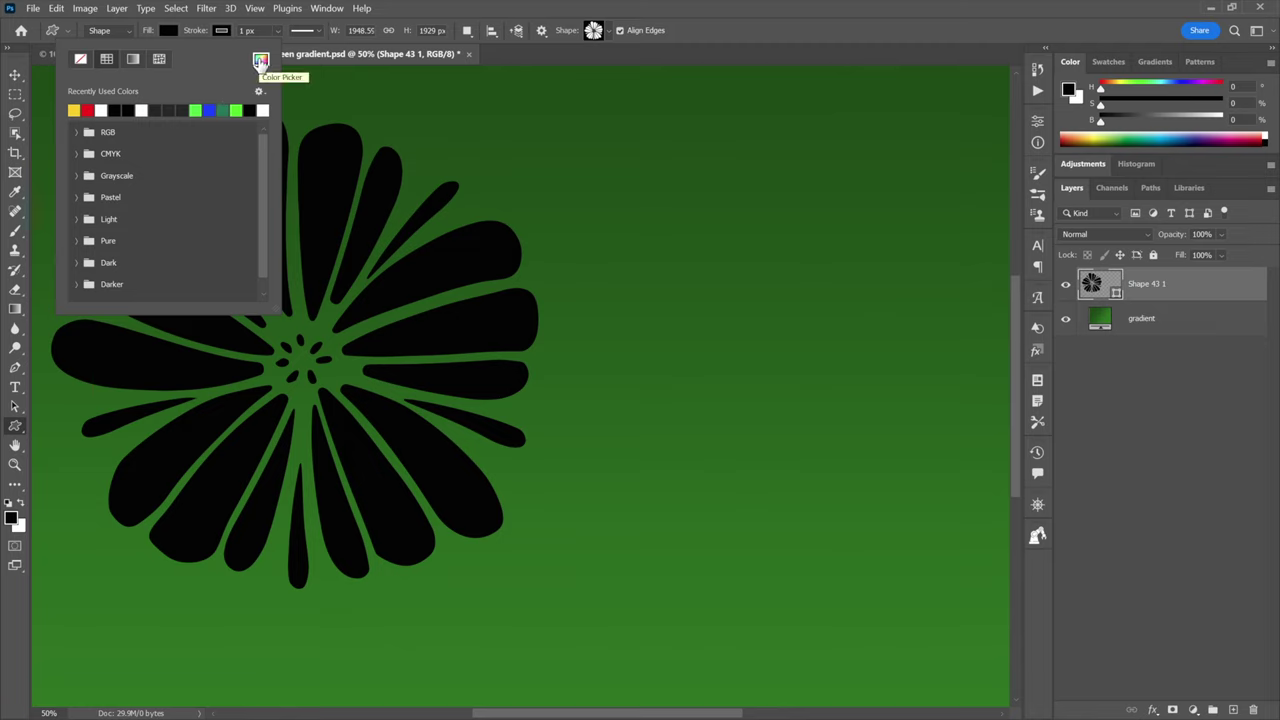
left_click(74, 110)
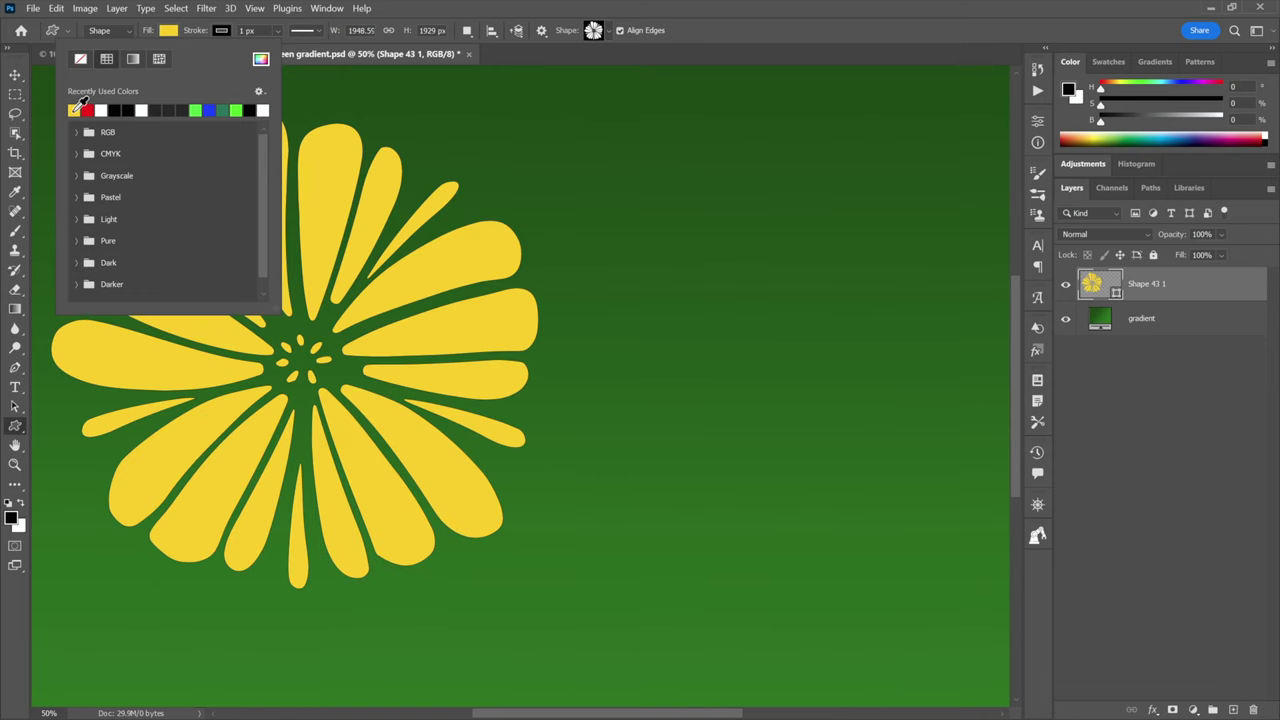
left_click(170, 32)
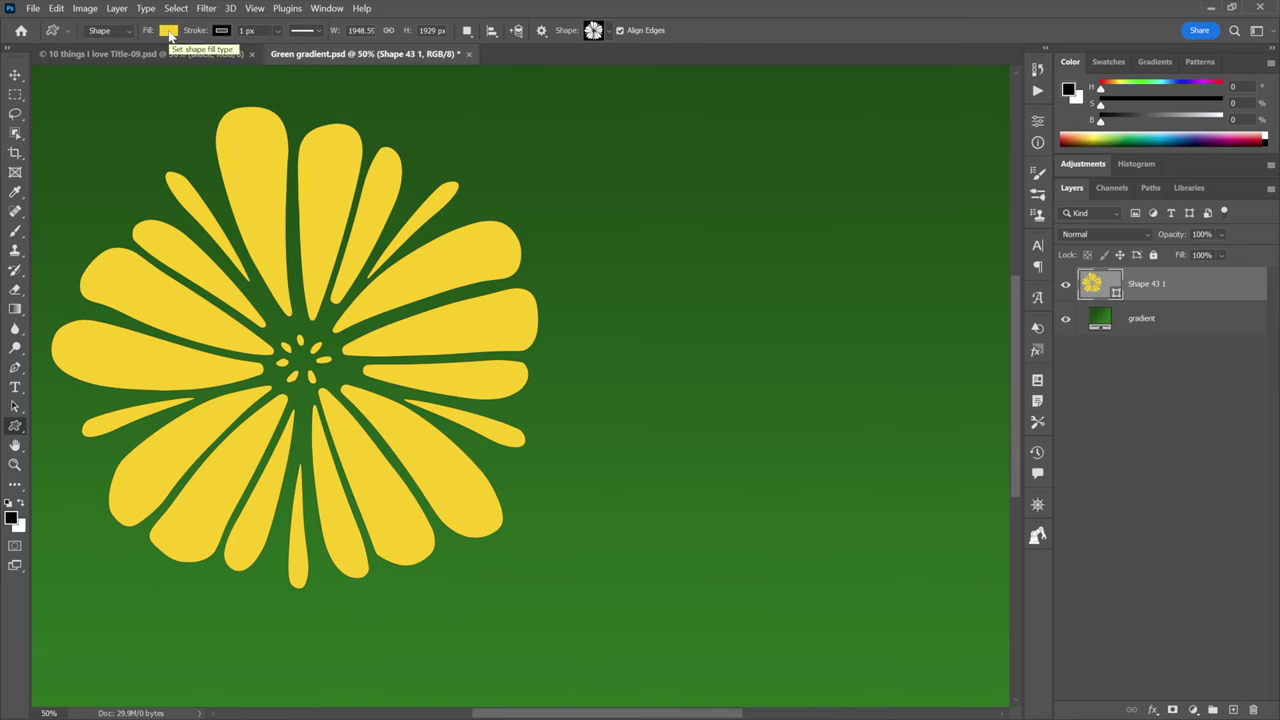
- Remove the stroke from the yellow flower shape, checking the petal edges close up at 200%
key("ctrl+plus")
key("ctrl+plus")
key("ctrl+plus")
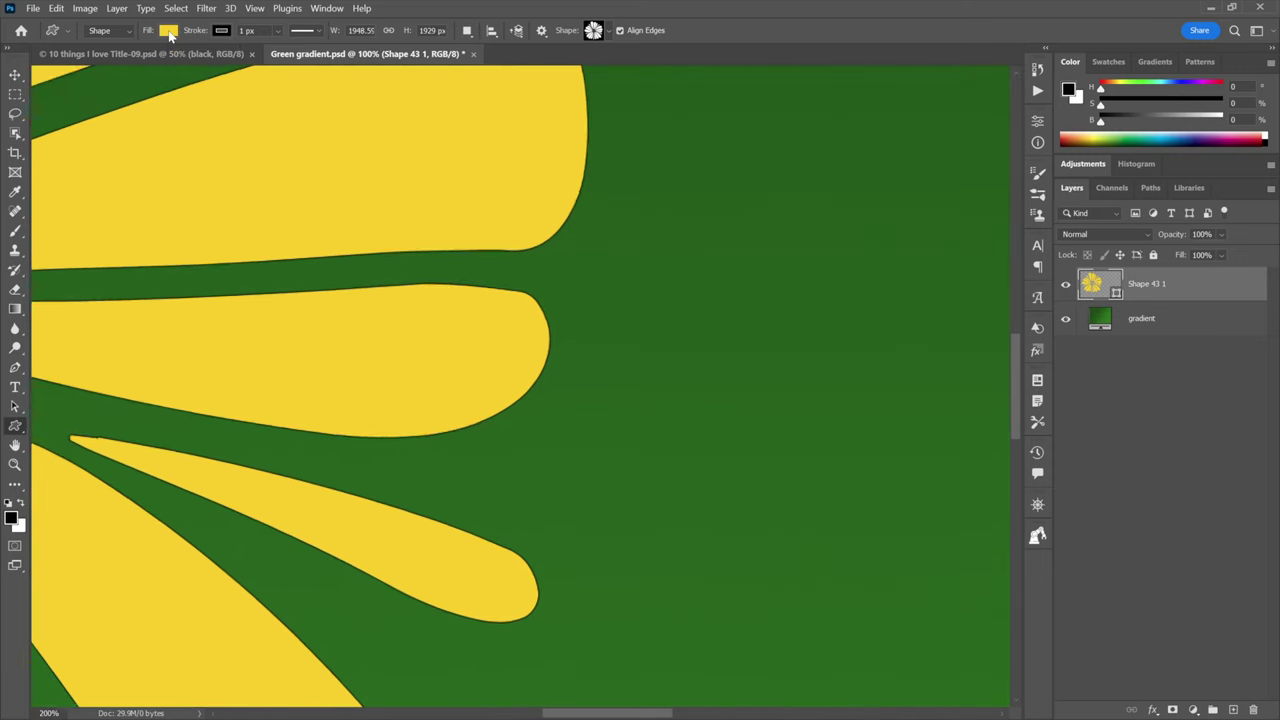
left_click_drag(140, 289, 731, 437)
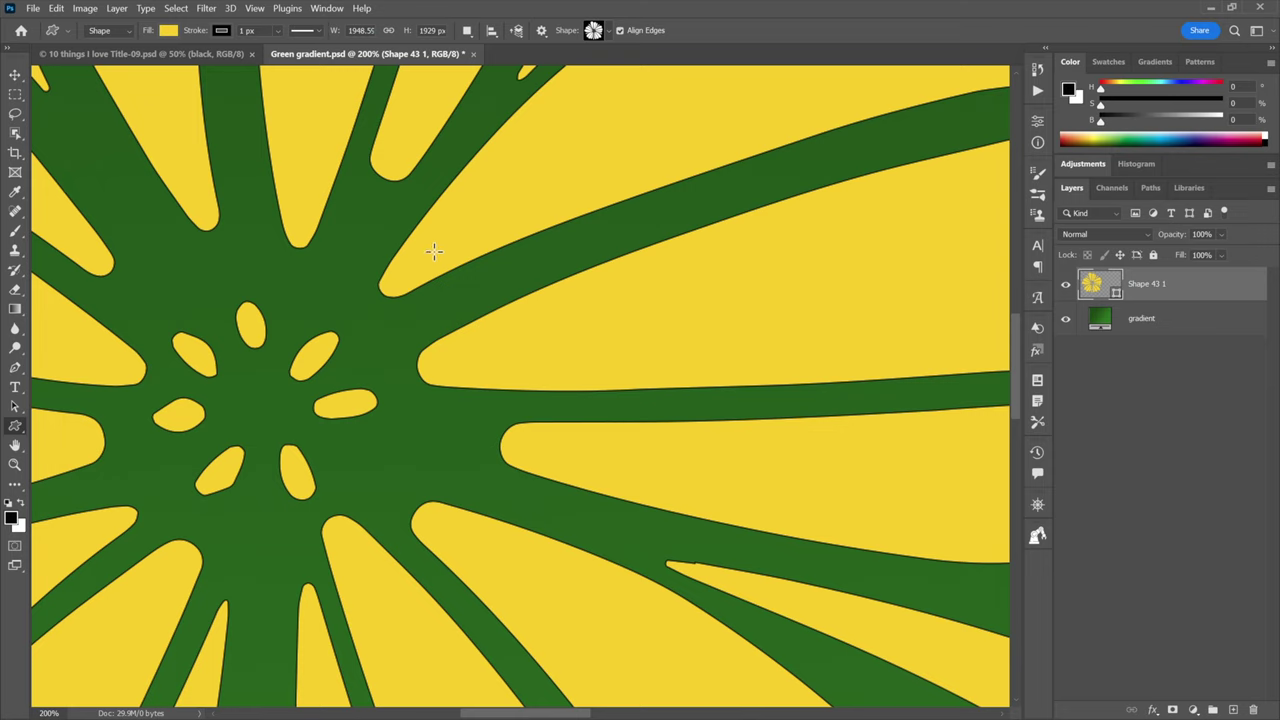
left_click(221, 31)
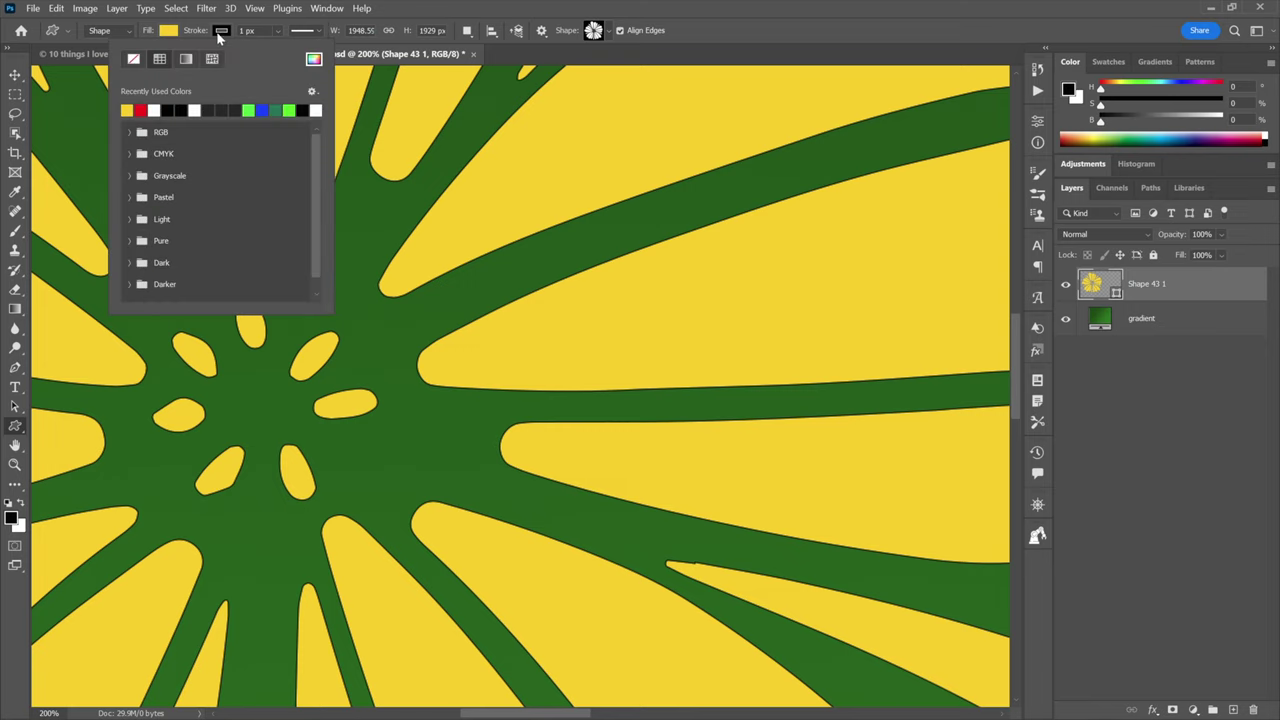
left_click(133, 60)
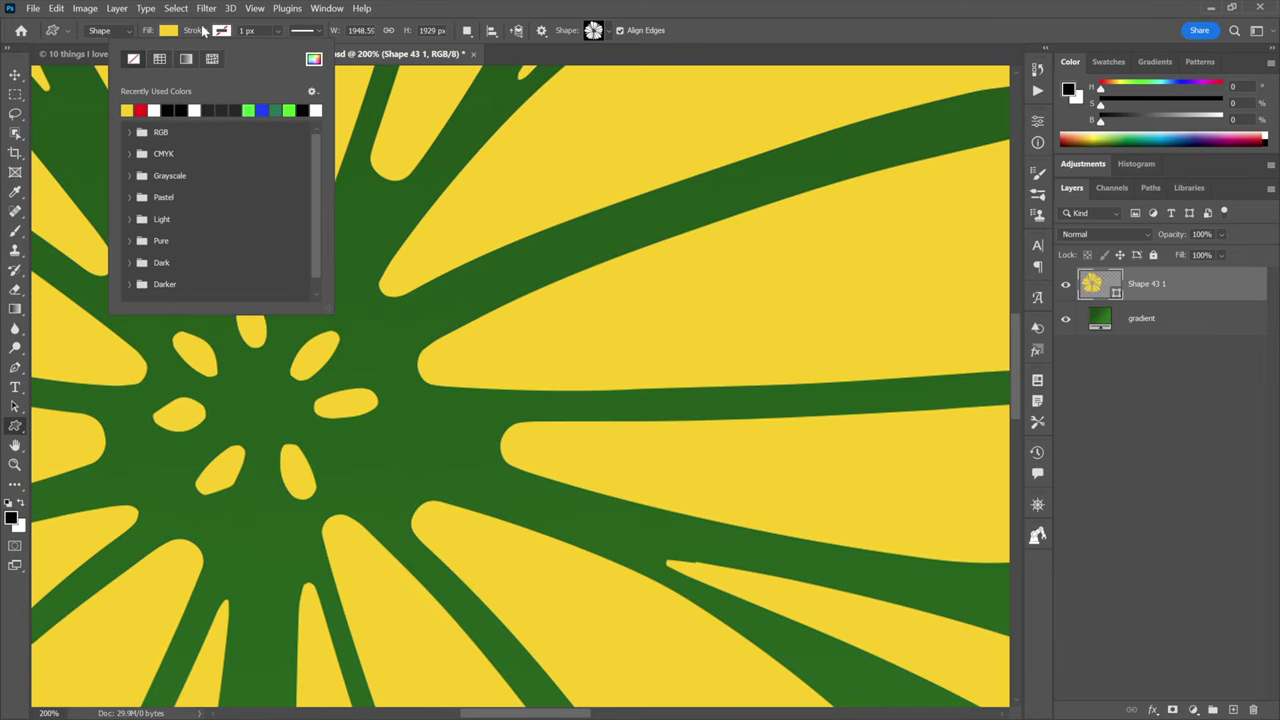
left_click(201, 30)
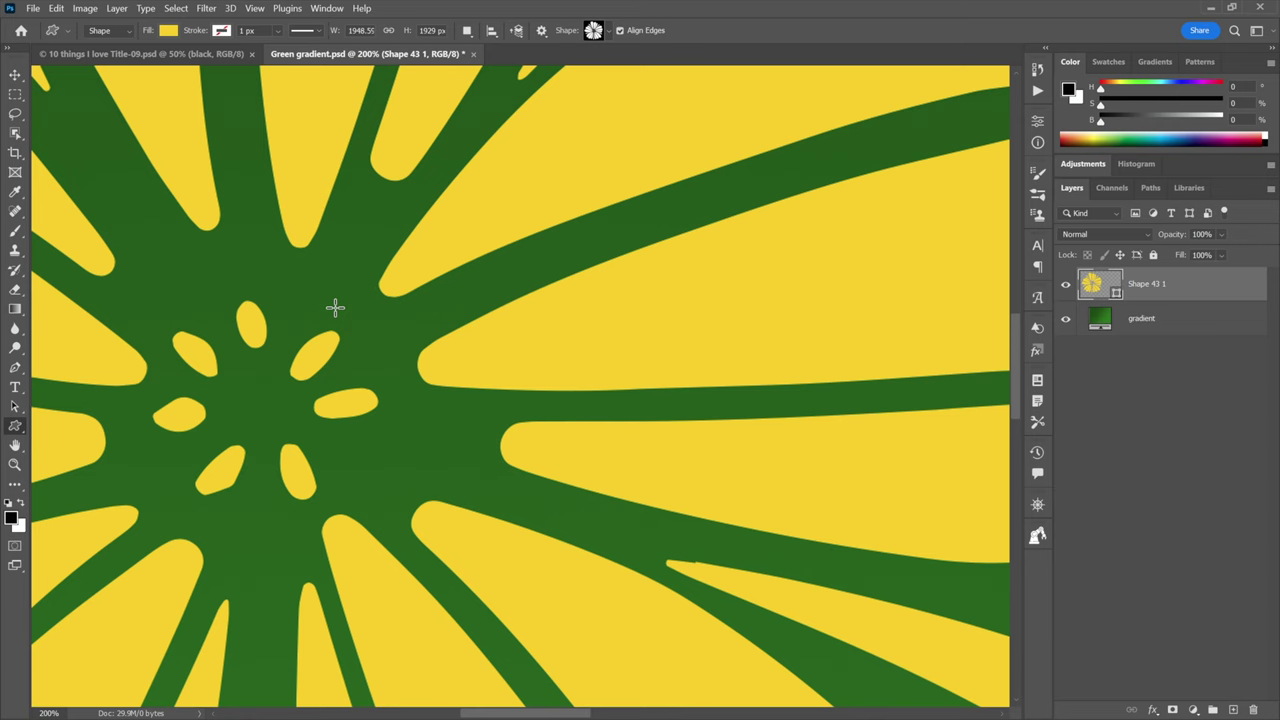
scroll(334, 306, "down", 4)
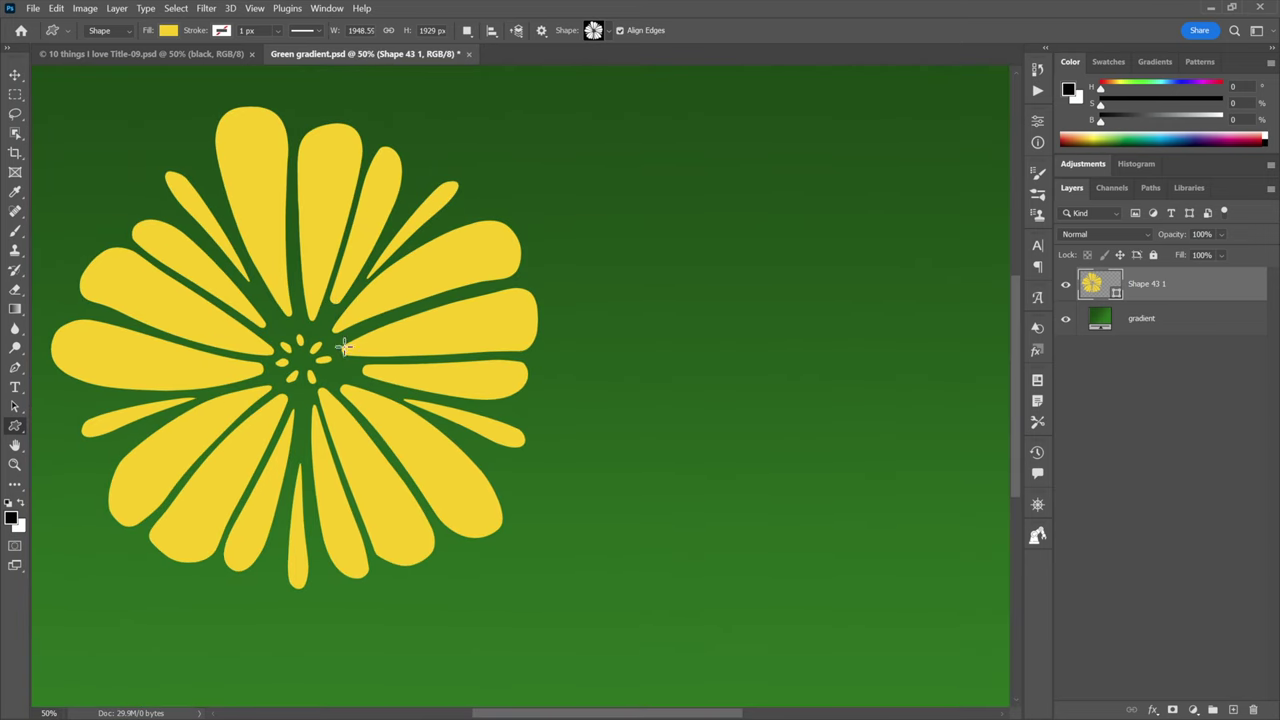
- Add the Legacy Shapes and More set to the shape library and enlarge the list of shape groups
key("ctrl+t")
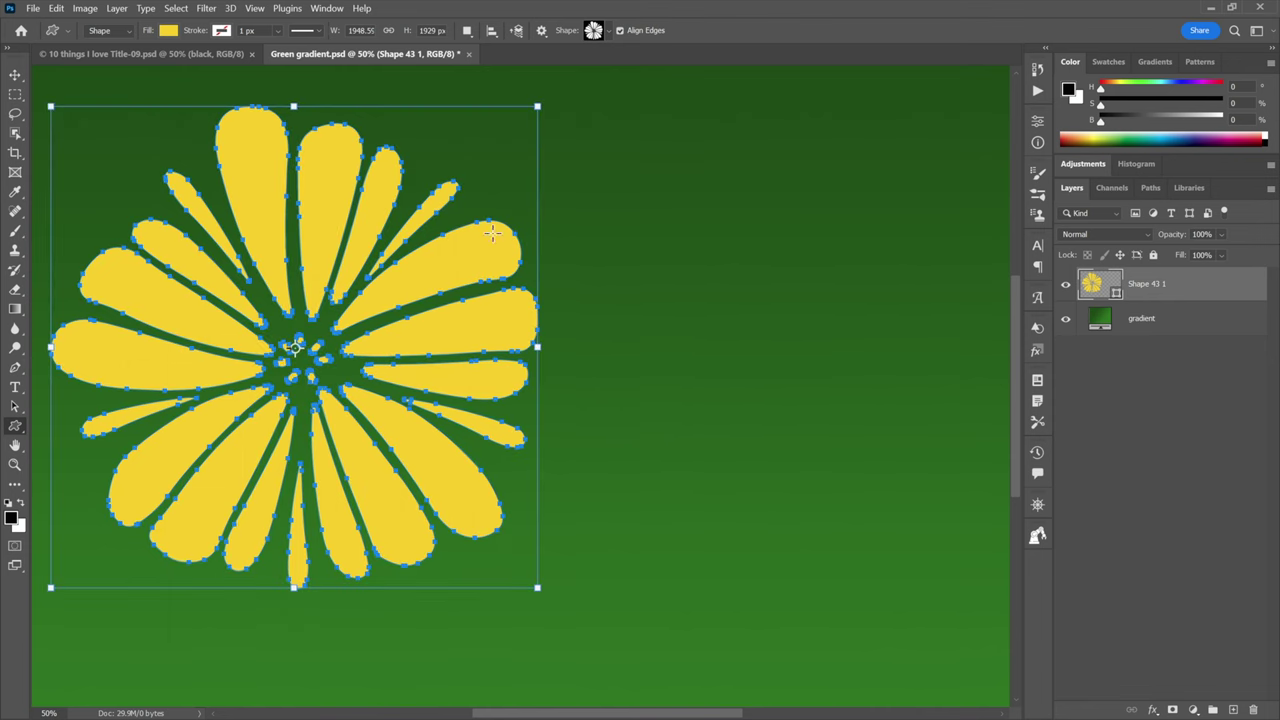
left_click(594, 30)
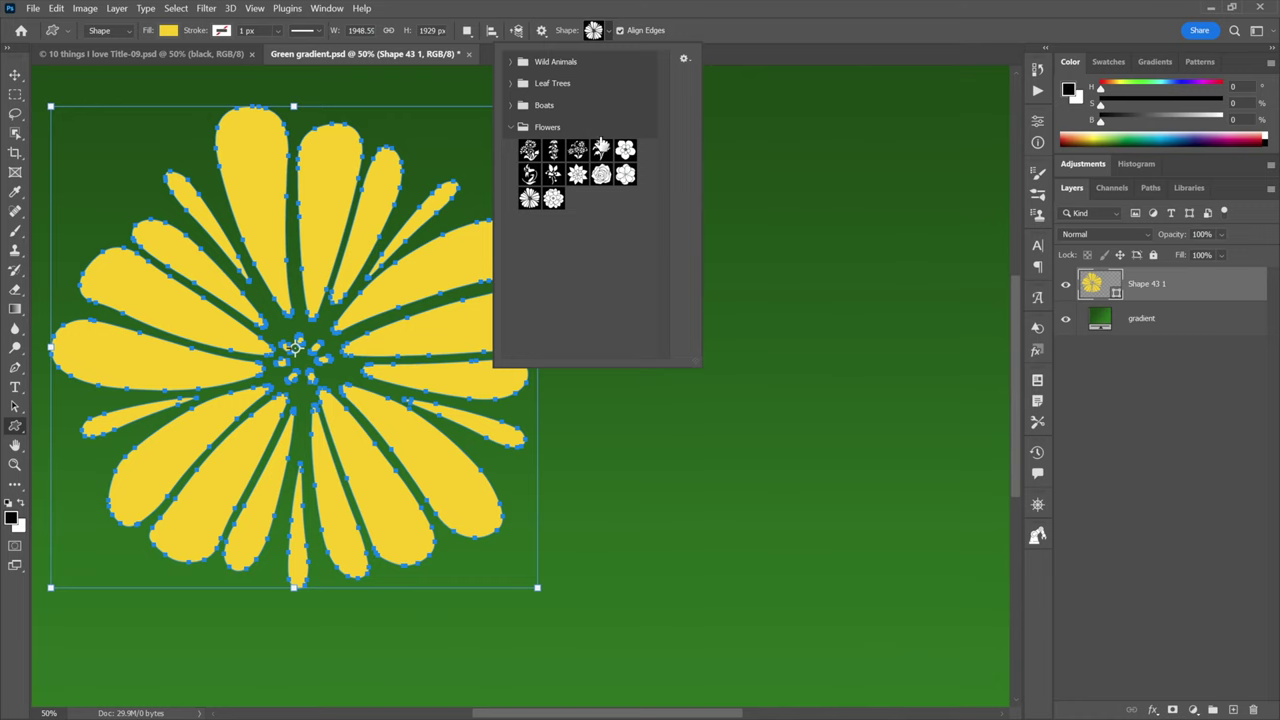
left_click(506, 8)
left_click(327, 8)
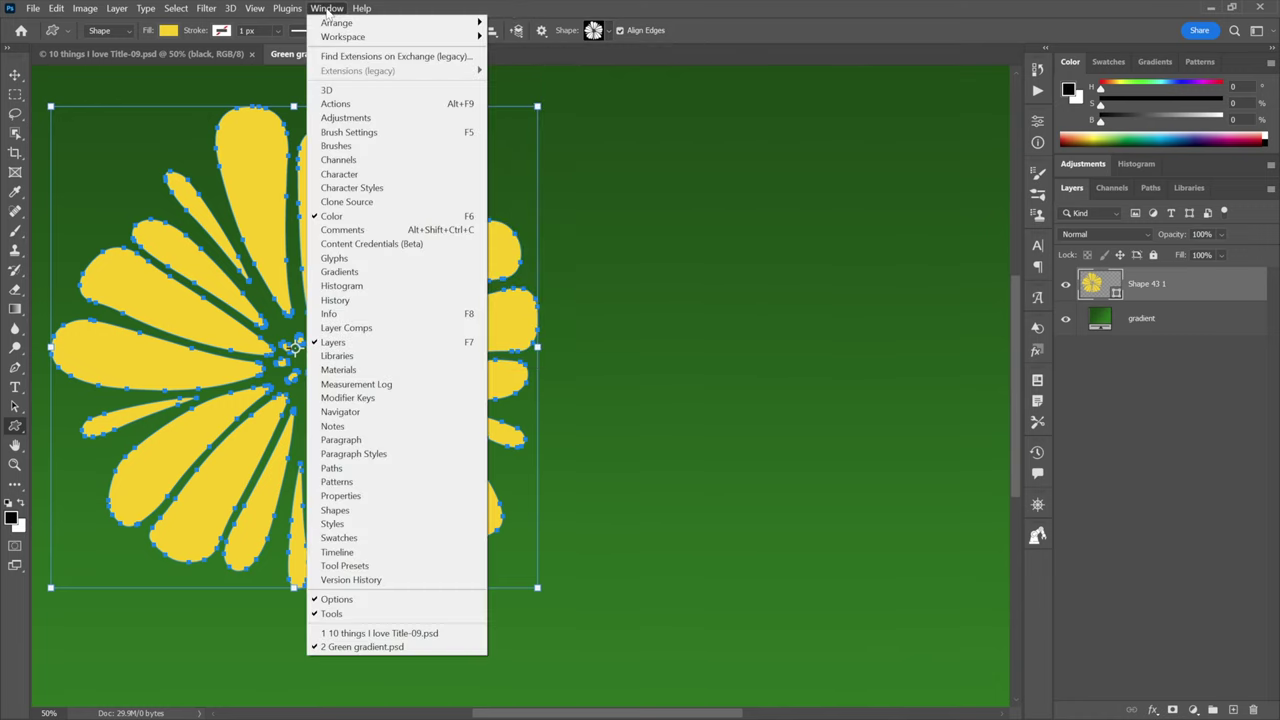
left_click(381, 512)
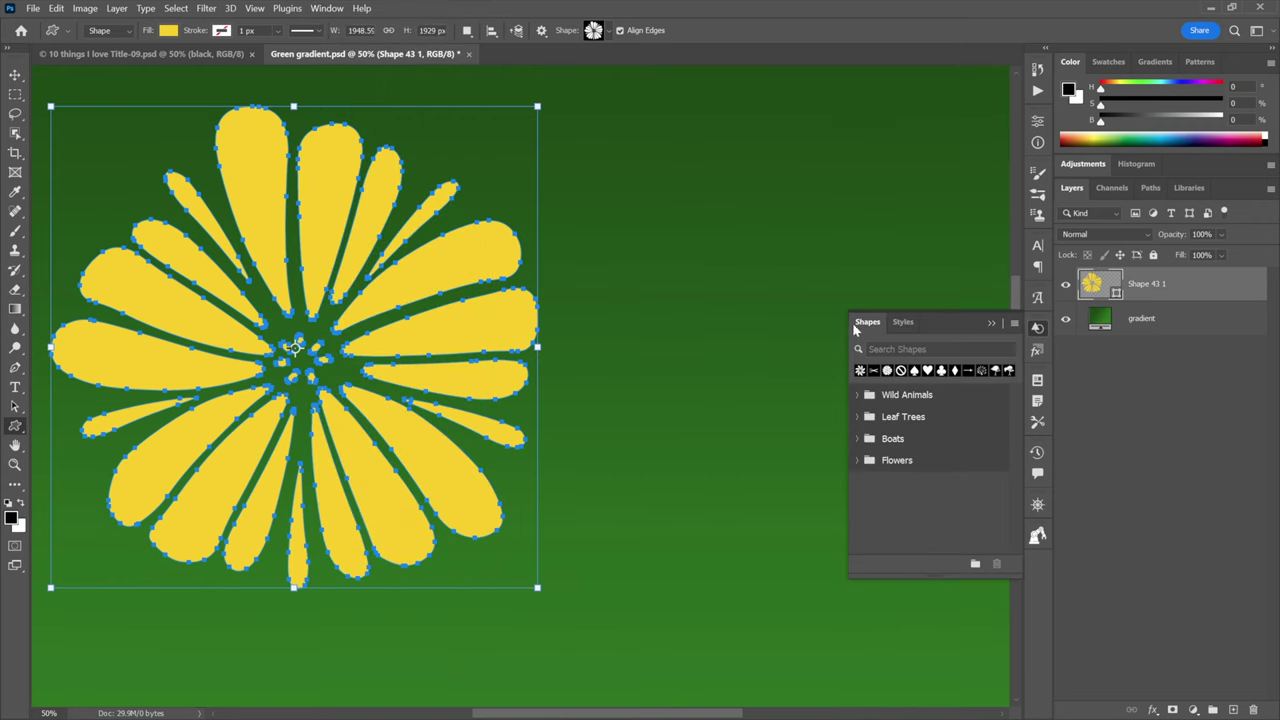
left_click(1014, 323)
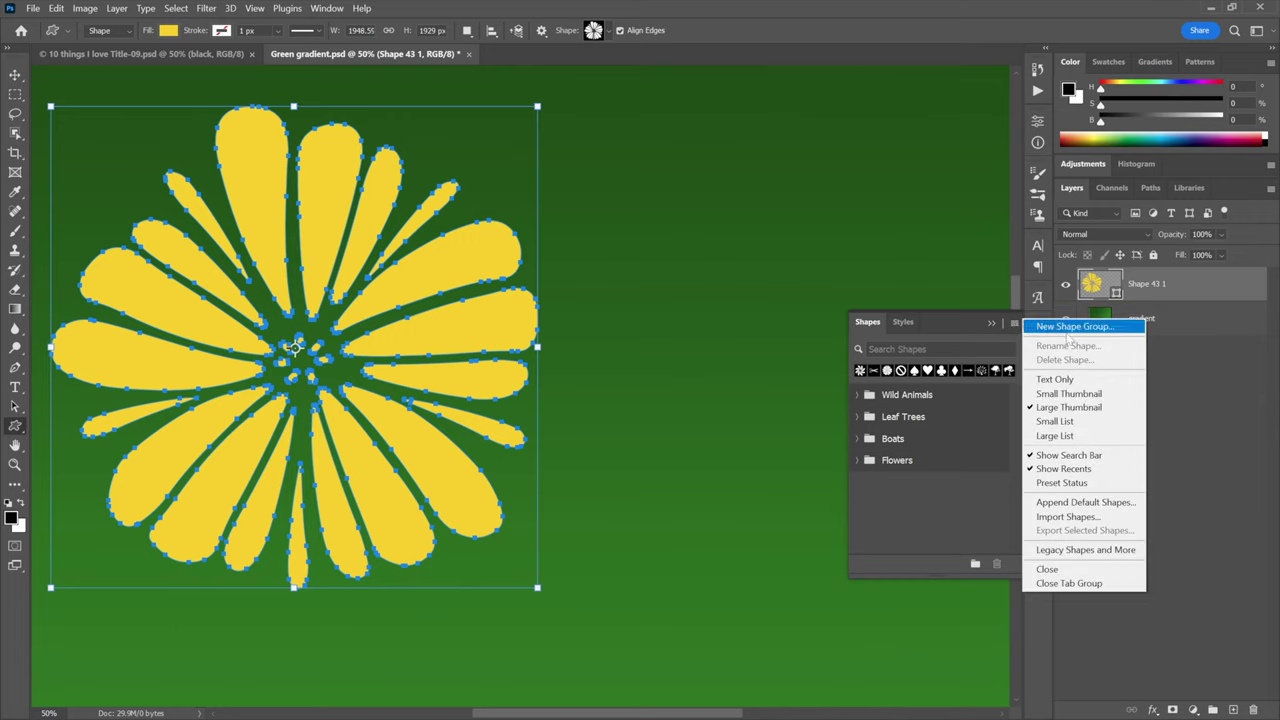
left_click(1130, 557)
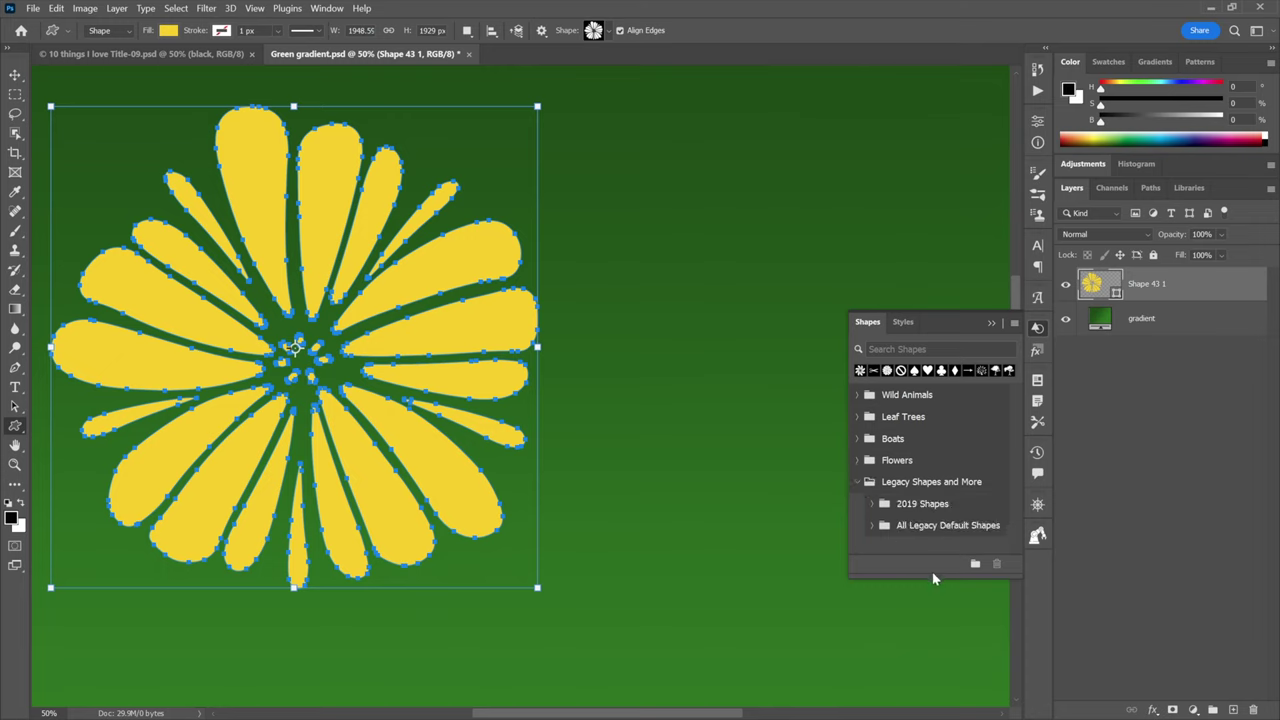
left_click_drag(934, 576, 935, 658)
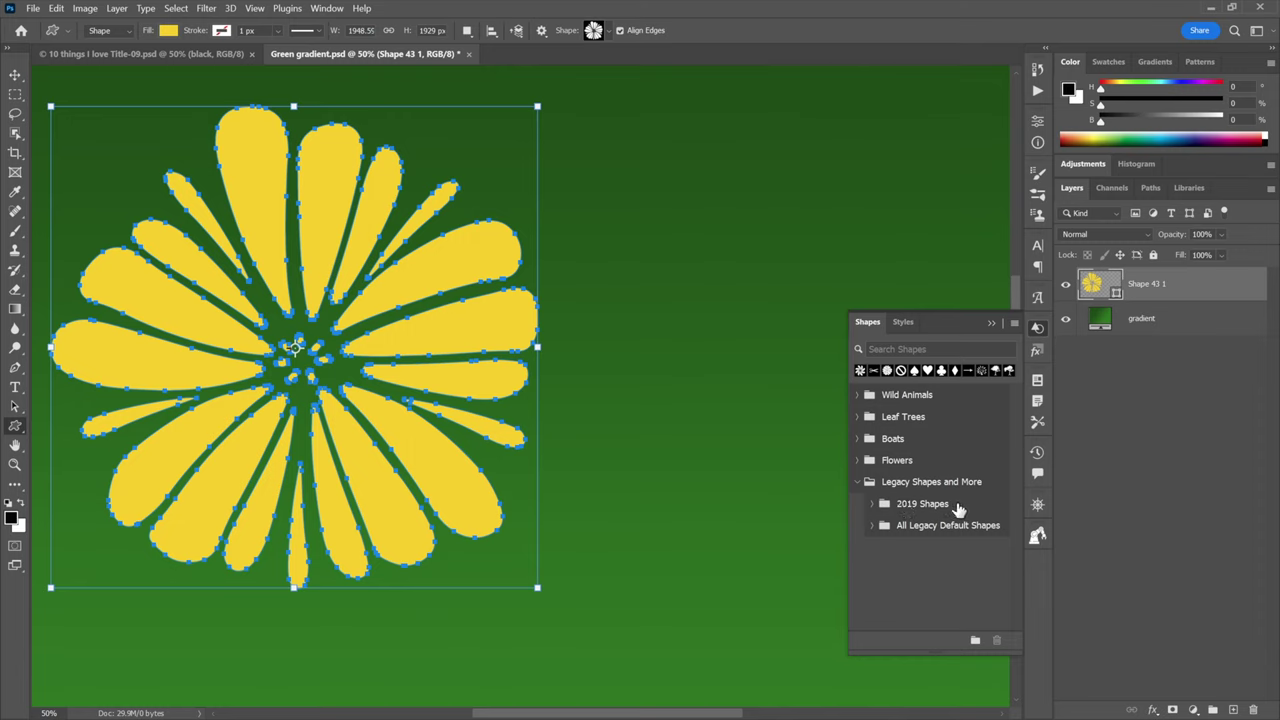
- Move 2019 Shapes and All Legacy Default Shapes out of the Legacy Shapes and More group, and delete the emptied group
left_click_drag(957, 507, 941, 474)
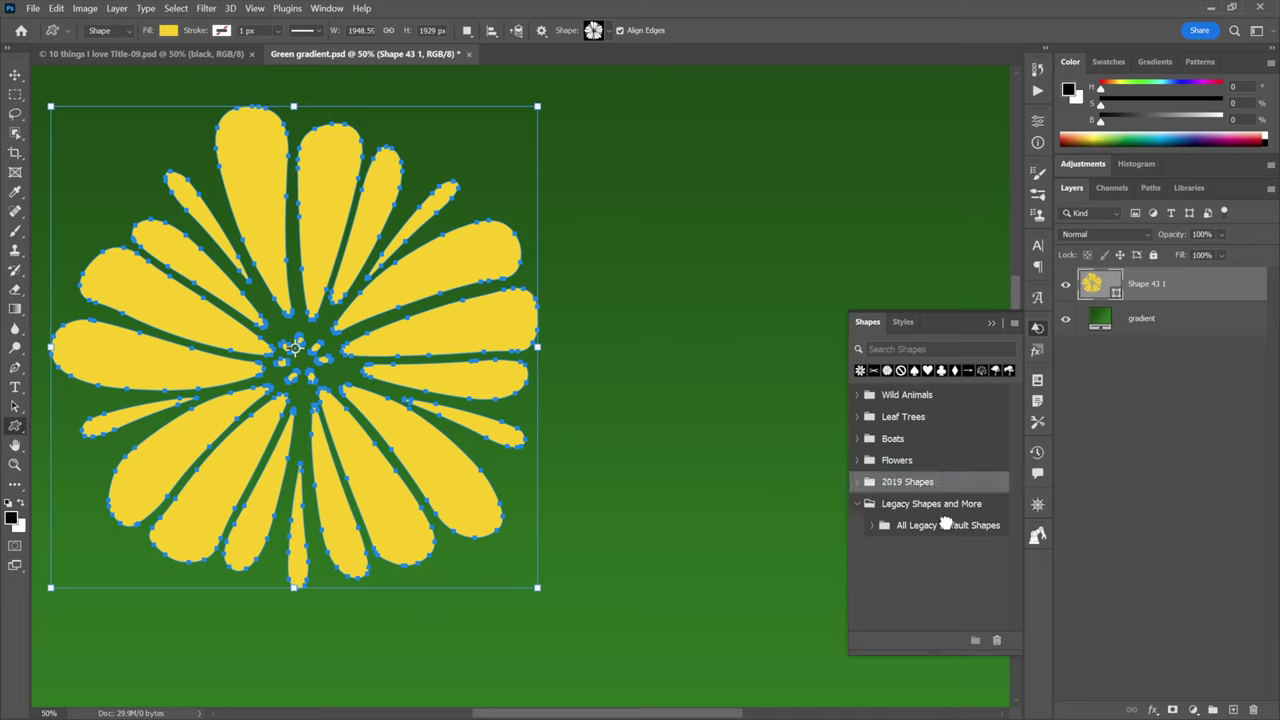
left_click_drag(946, 523, 943, 498)
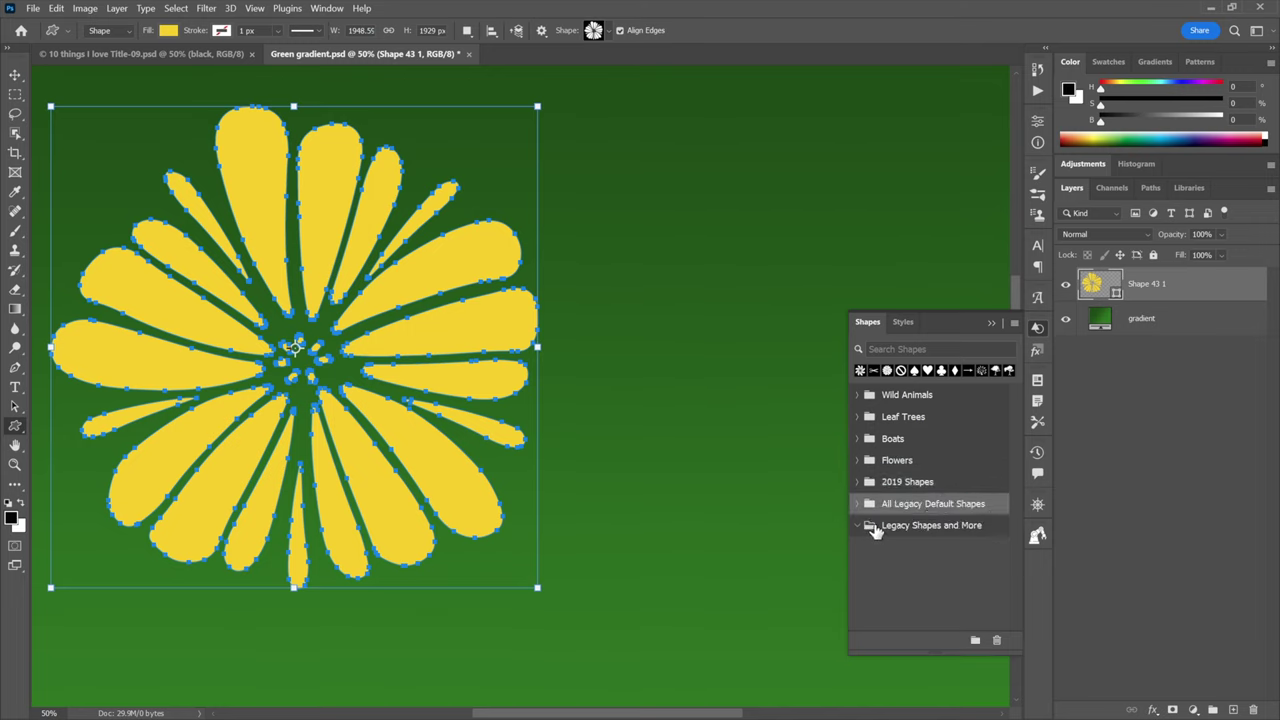
left_click(868, 524)
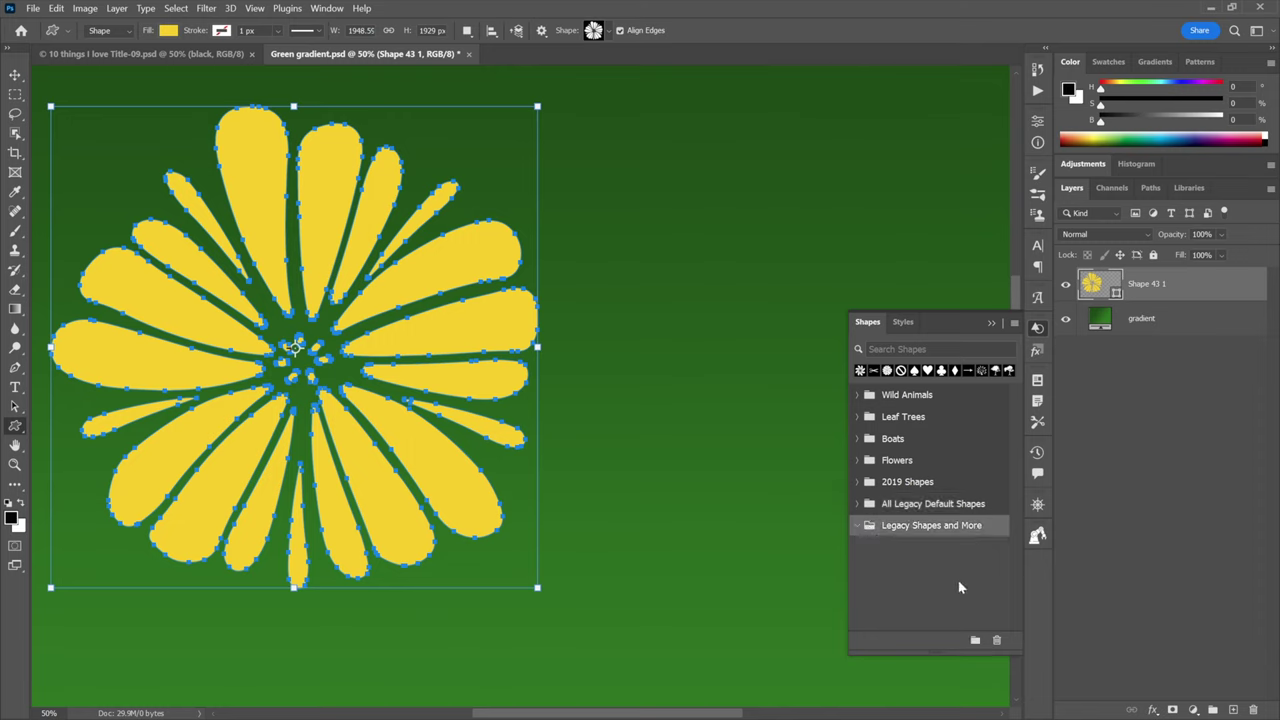
left_click(996, 642)
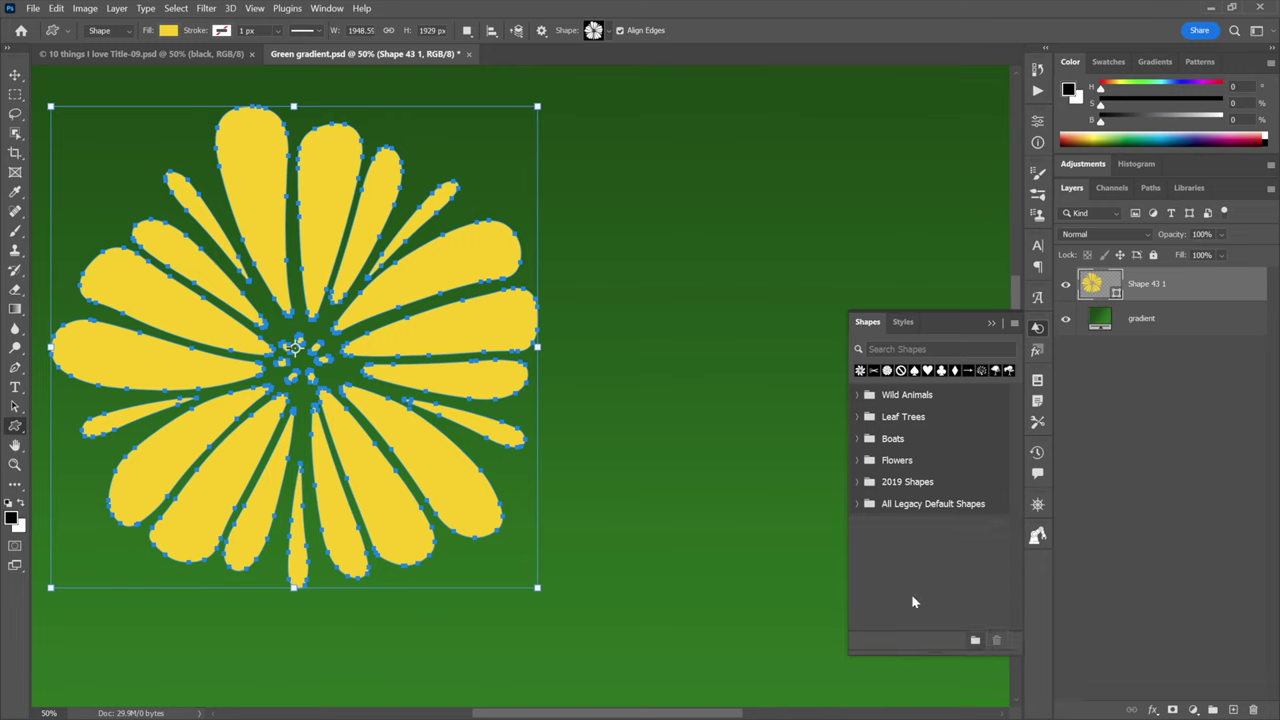
- Browse the legacy shape groups and choose the pinwheel flower from Spiral Shapes in the 2019 Shapes group
left_click(855, 504)
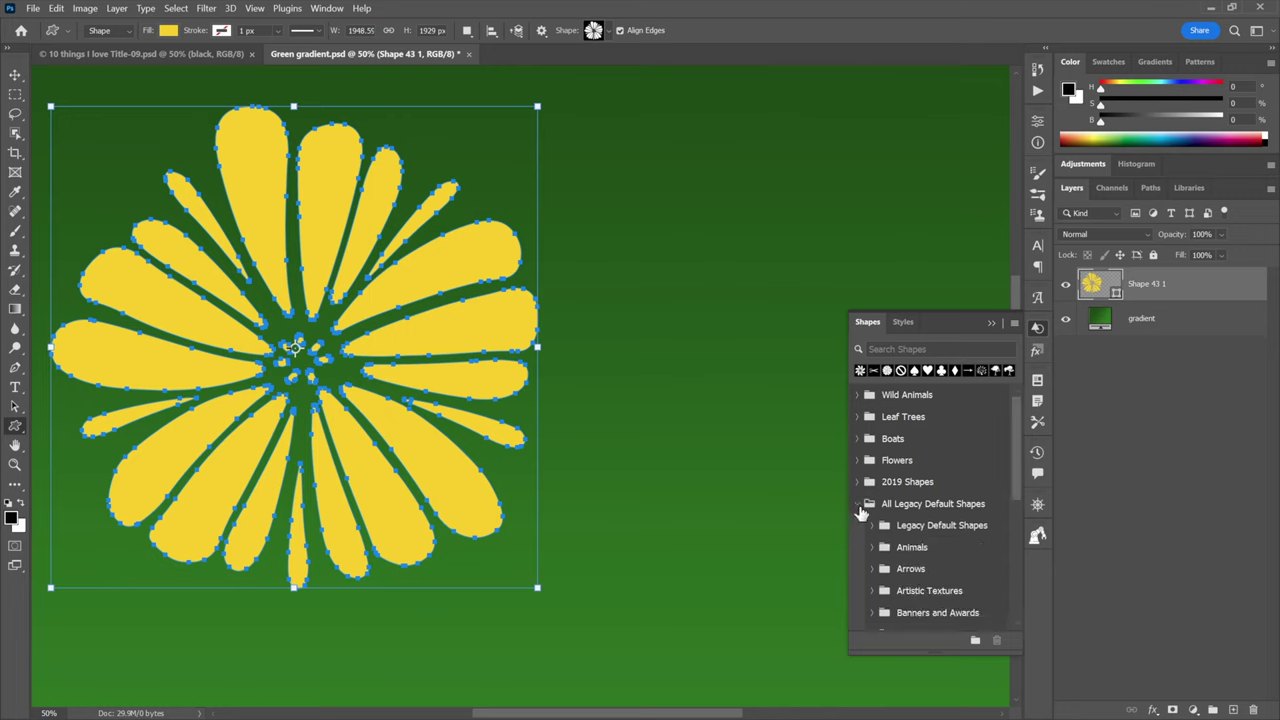
mouse_move(1016, 484)
left_mouse_down()
mouse_move(1030, 620)
mouse_move(1000, 547)
mouse_move(1016, 482)
left_mouse_up()
left_click(857, 482)
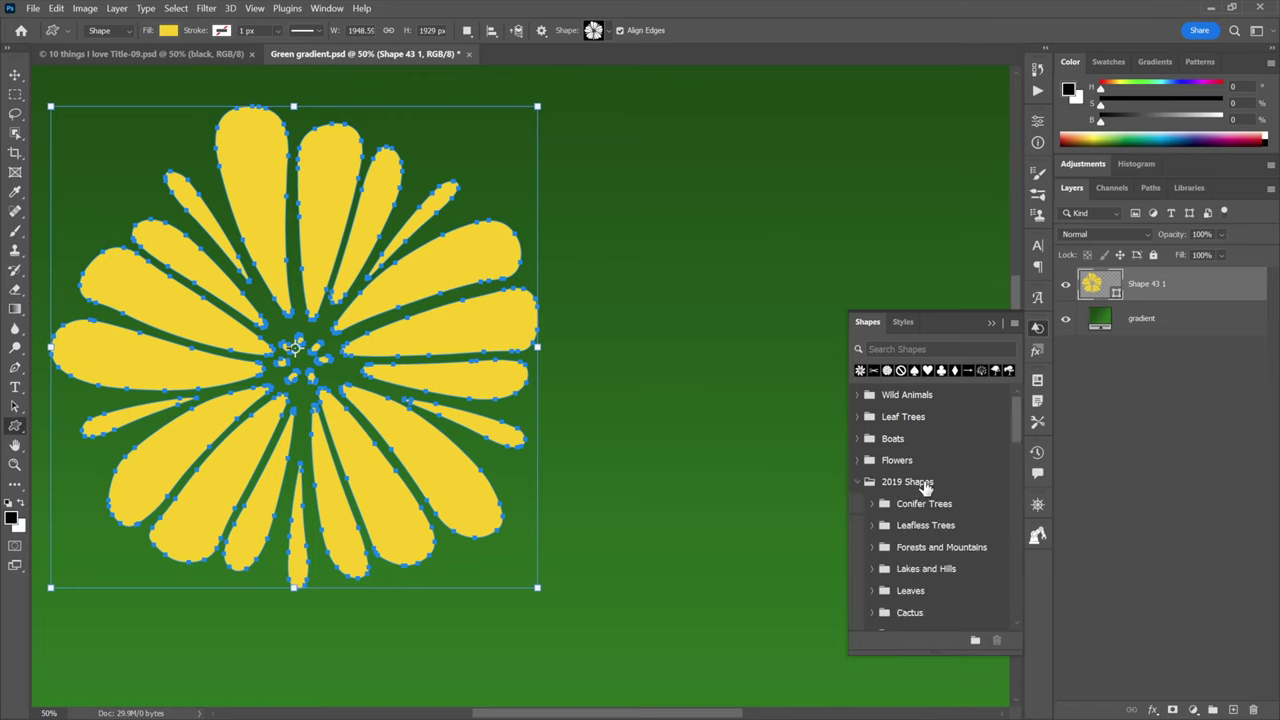
left_click_drag(1014, 437, 1019, 469)
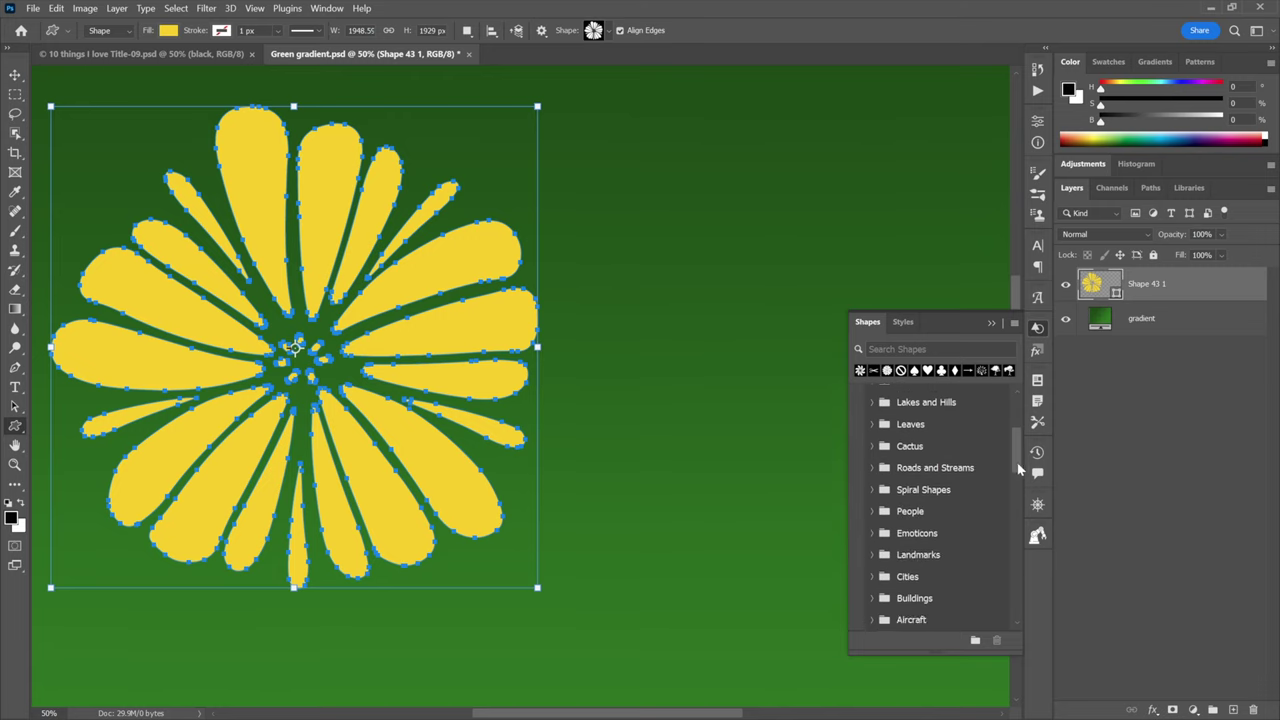
left_click(872, 490)
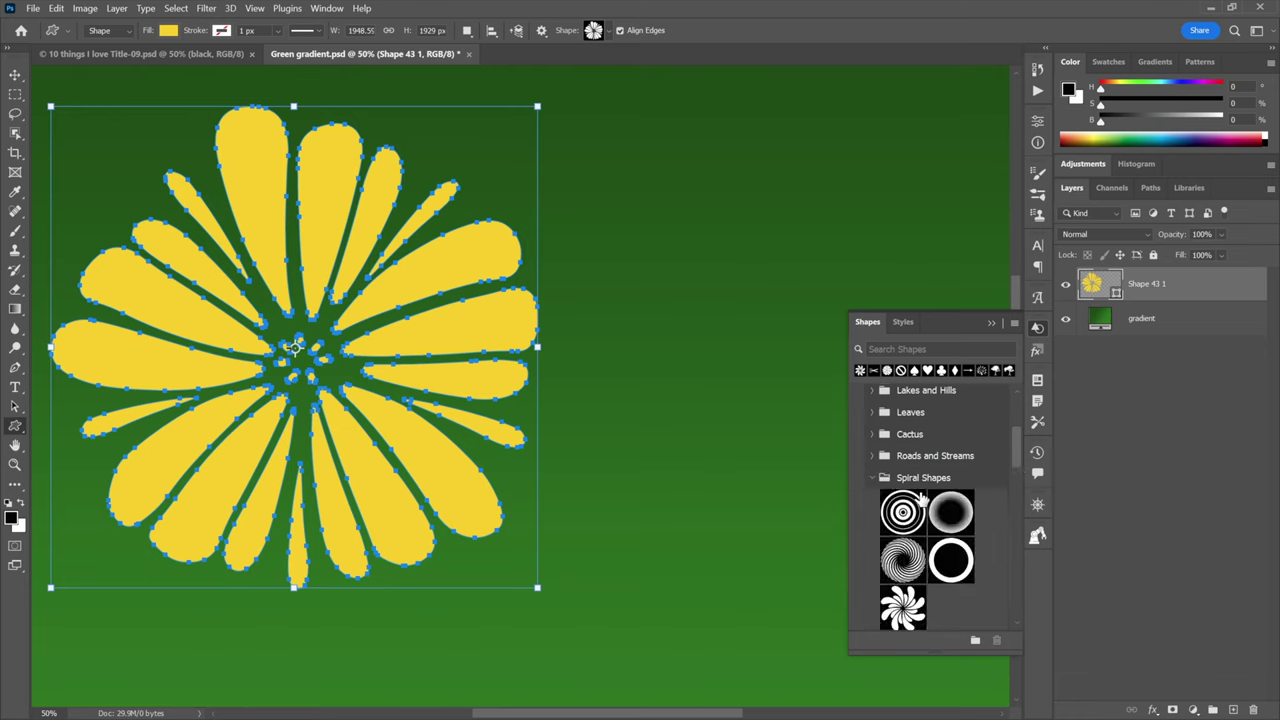
scroll(910, 560, "down", 1)
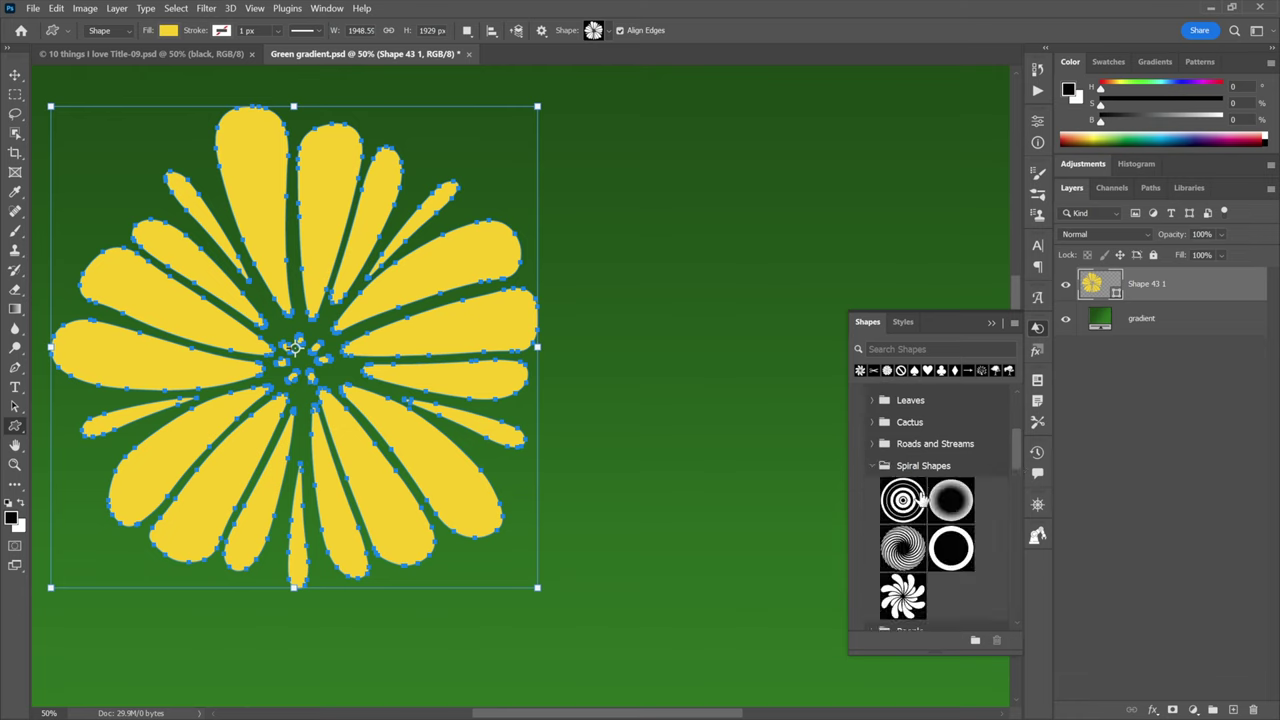
left_click(905, 600)
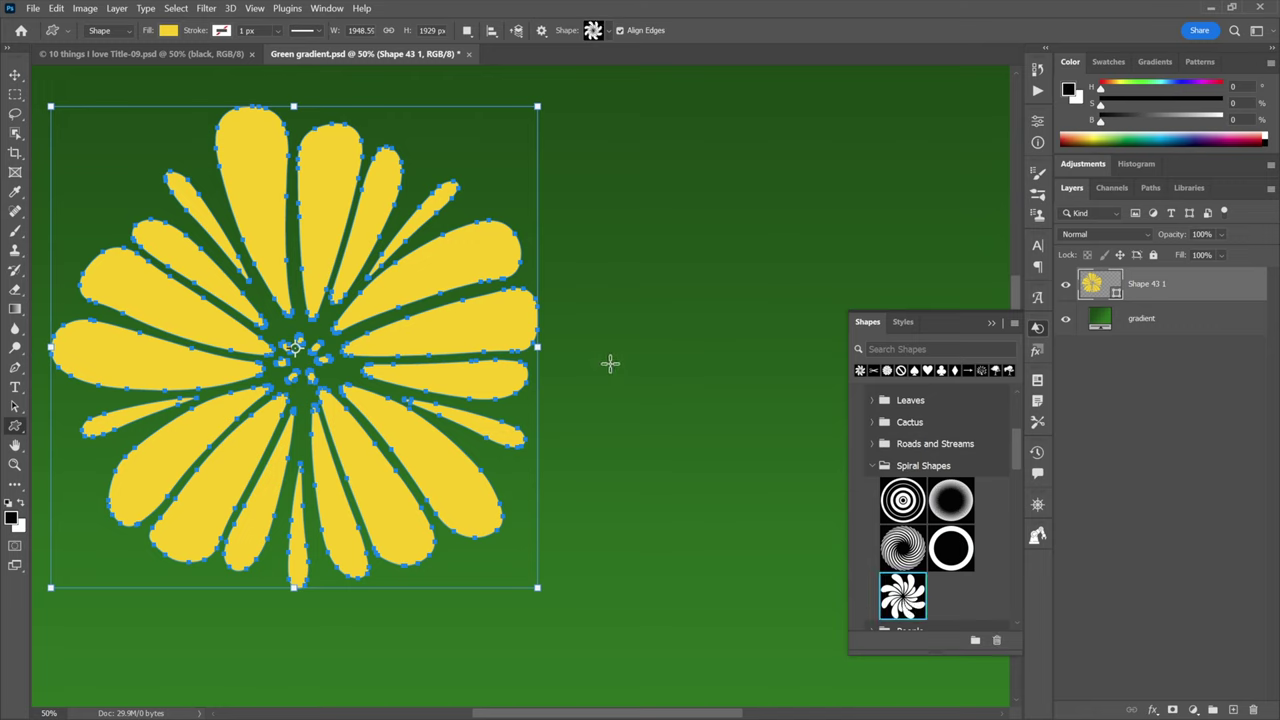
- Place the pinwheel shape on the canvas and move it beside the yellow flower, centered at about X 2797, Y 1094 px
left_click_drag(903, 597, 646, 253)
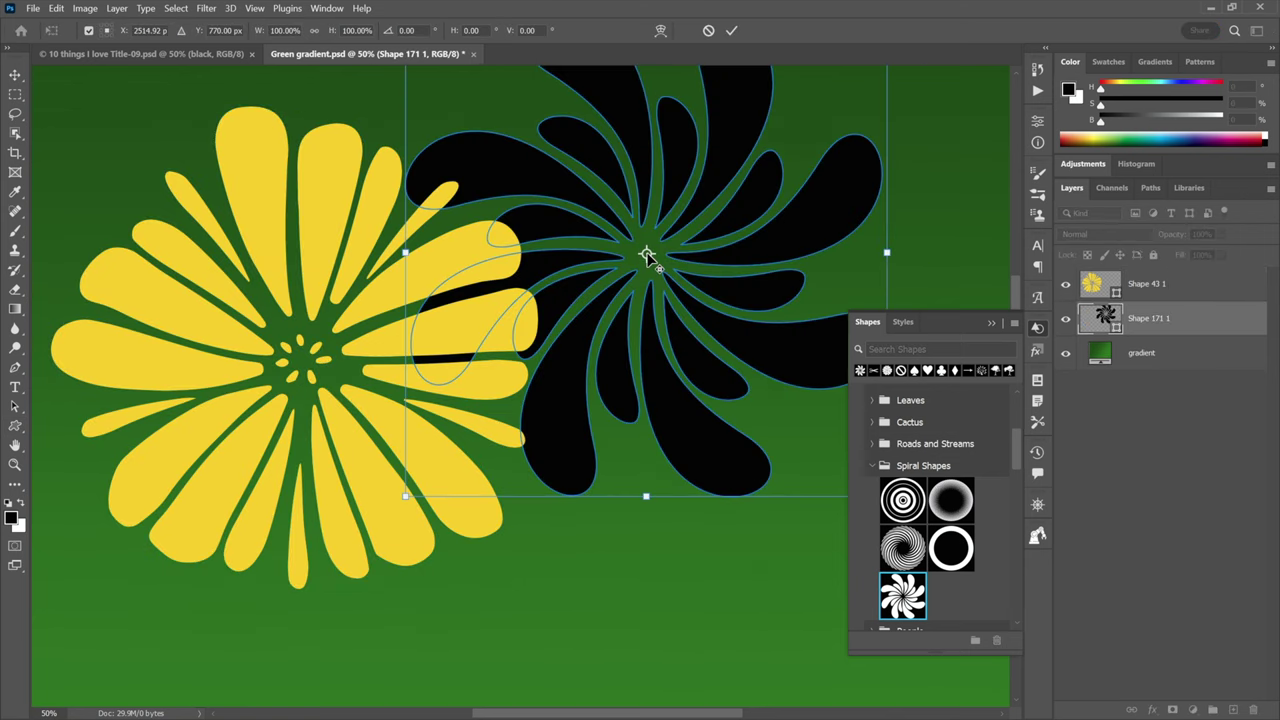
left_click(993, 325)
left_click_drag(625, 335, 719, 437)
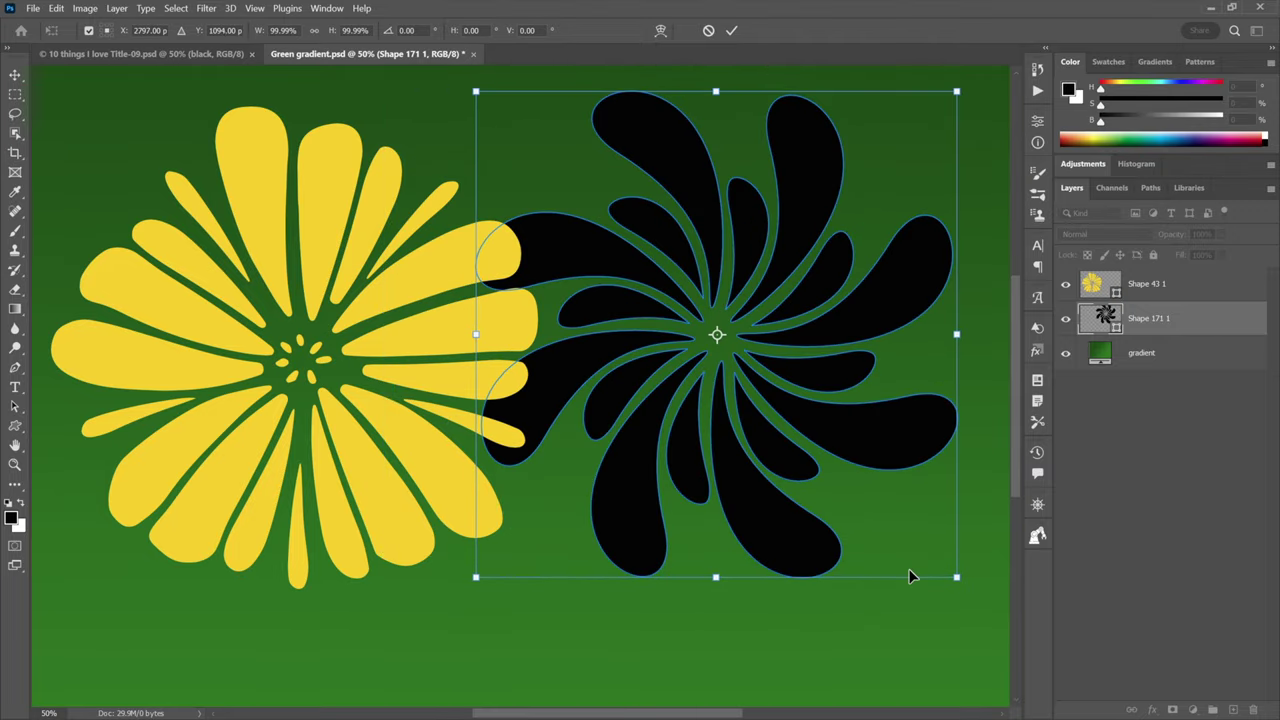
- Rotate the pinwheel about 26.7° counterclockwise, distort its lower-left corner outward, reposition it beside the yellow flower, and convert it to a regular path
left_click_drag(957, 577, 894, 630)
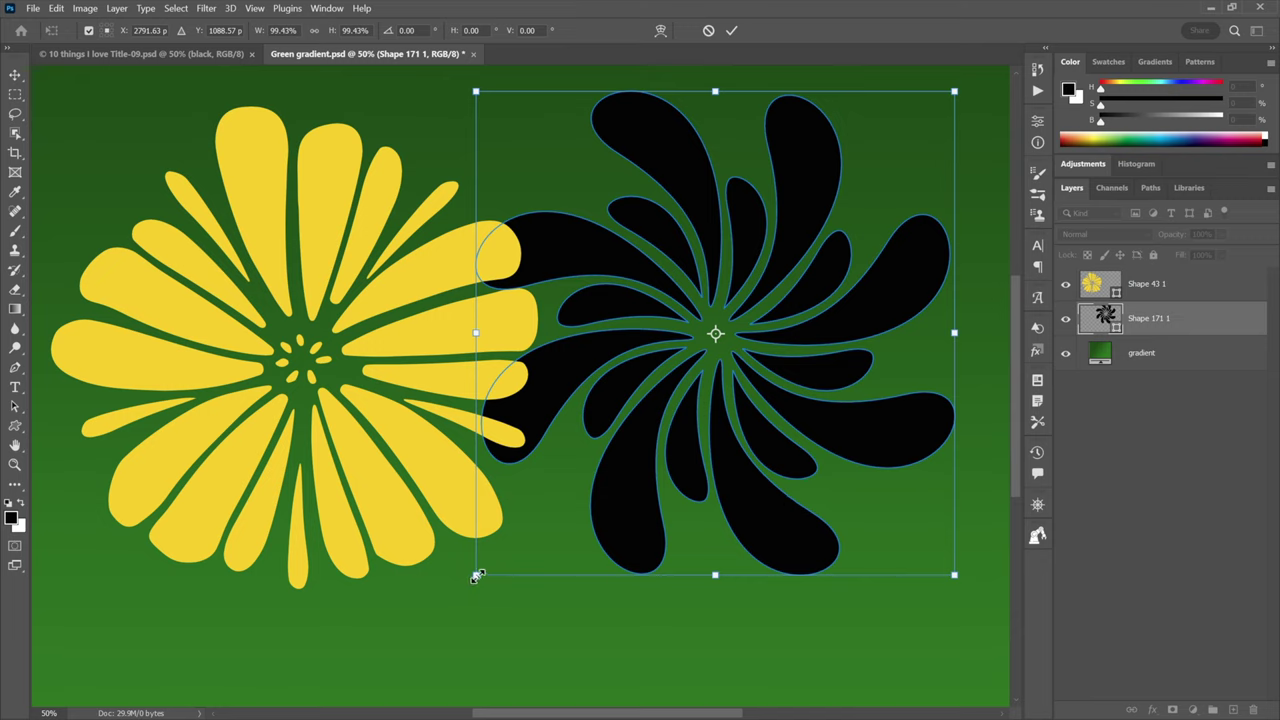
left_click_drag(460, 582, 601, 665)
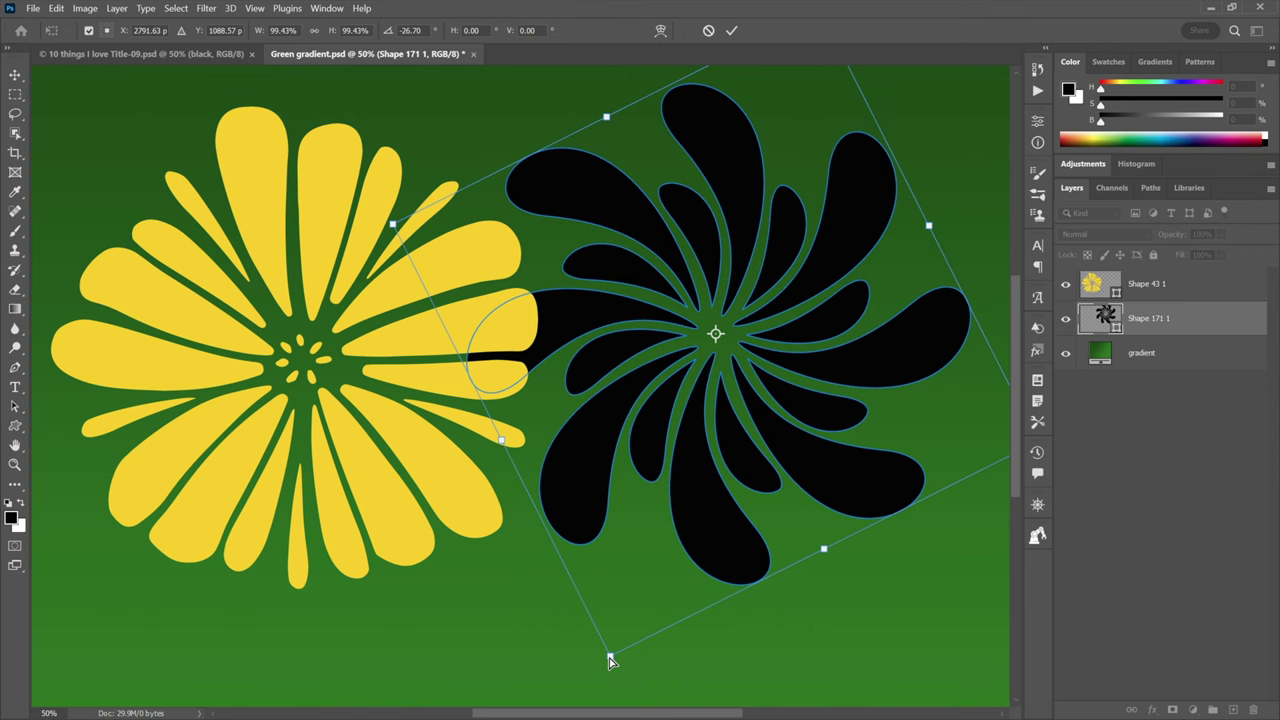
left_click_drag(610, 660, 481, 653)
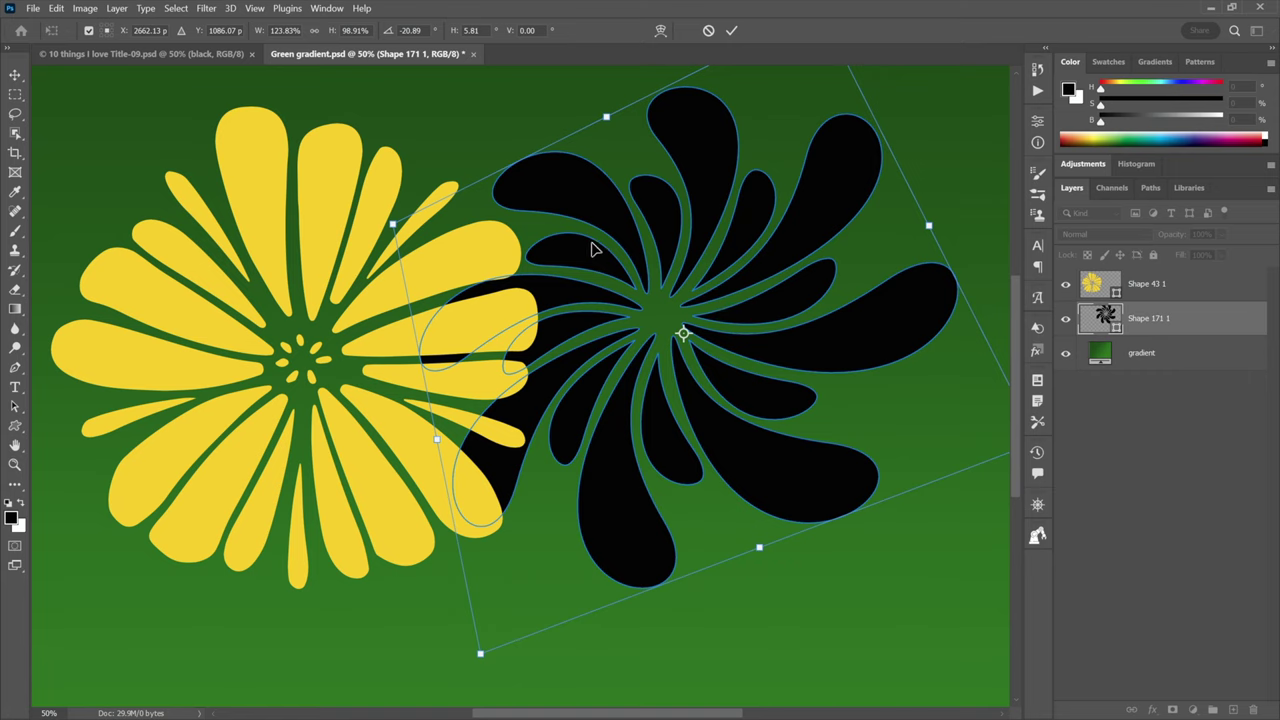
left_click_drag(617, 228, 674, 253)
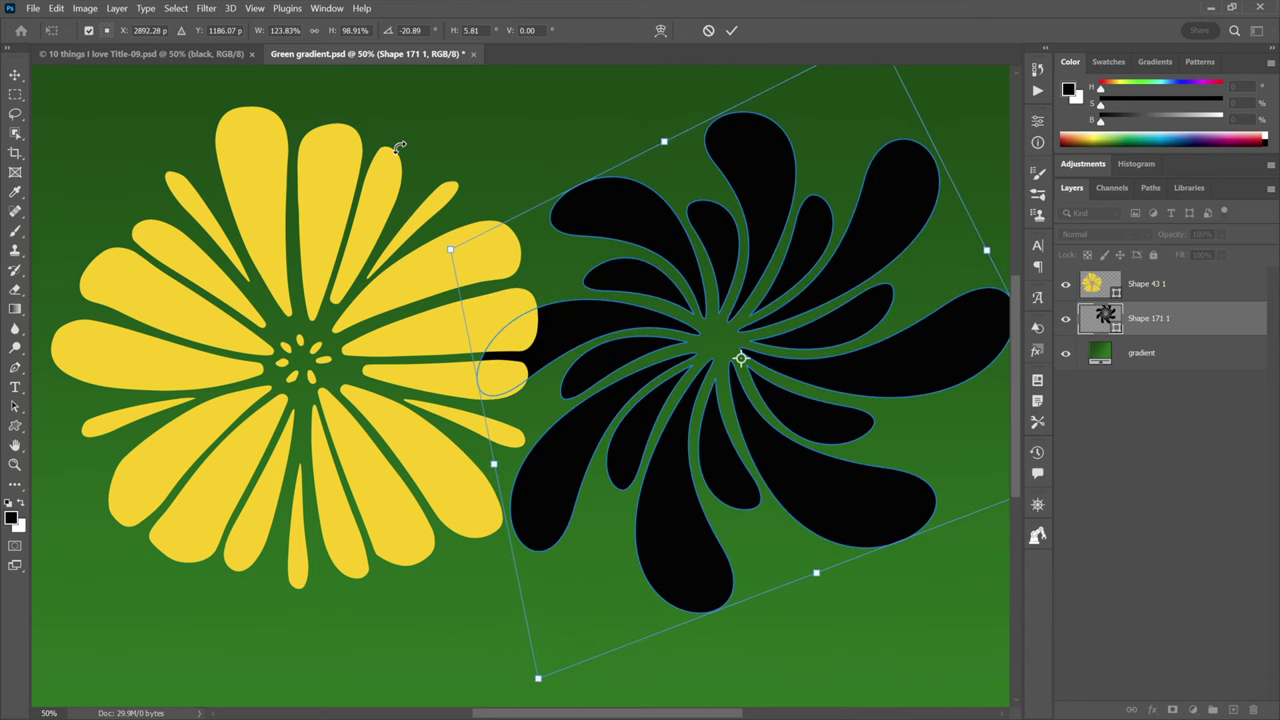
key("u")
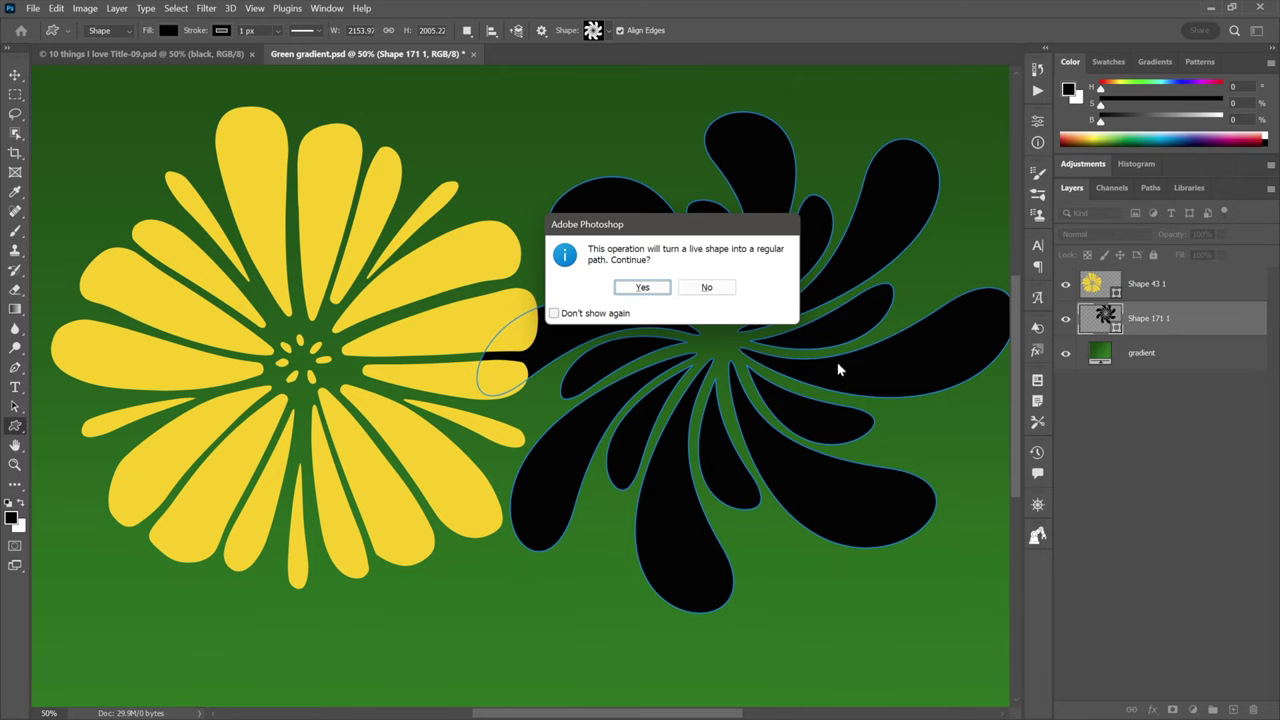
left_click(642, 288)
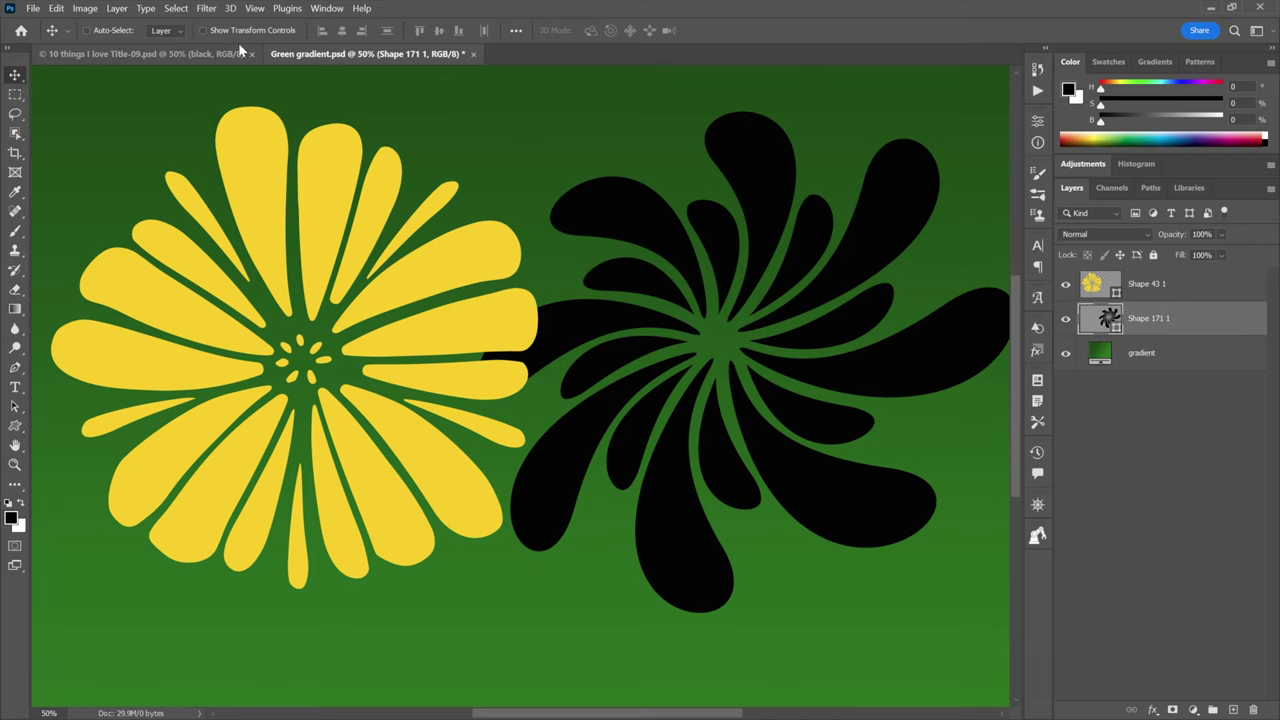
- Select the pinwheel's path with the Path Selection tool and remove its stroke
left_click(15, 408)
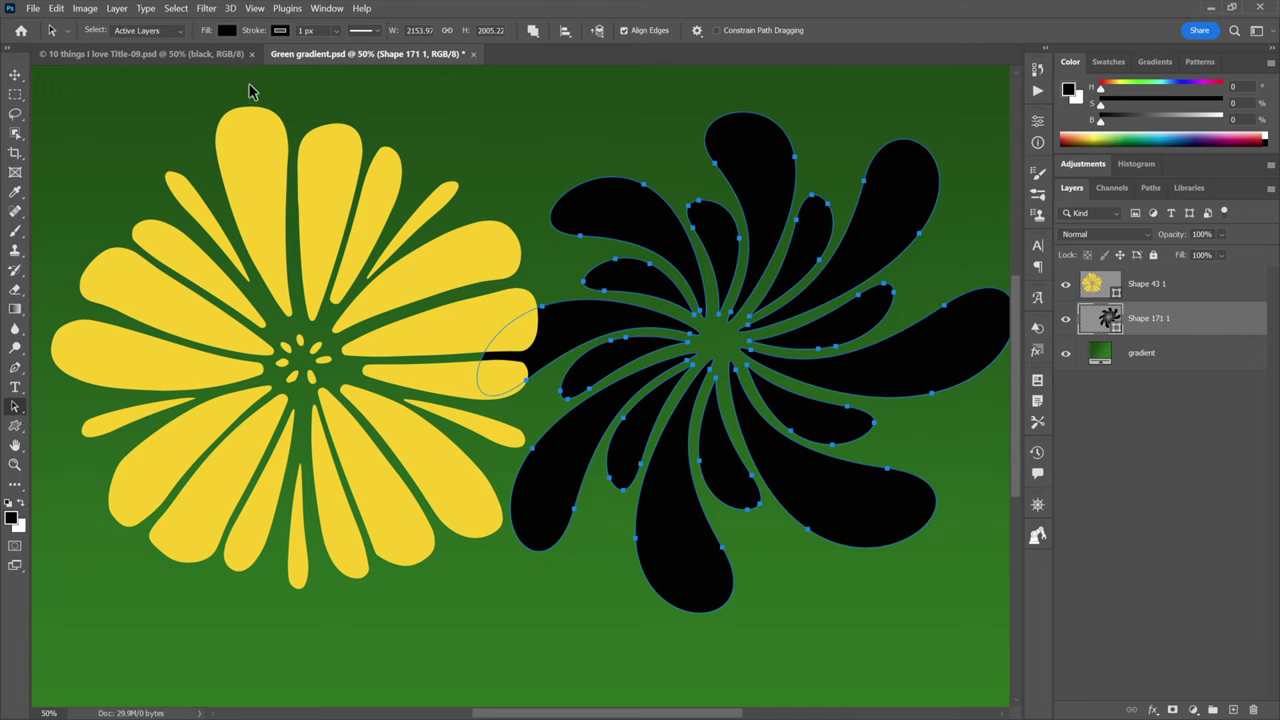
left_click(280, 31)
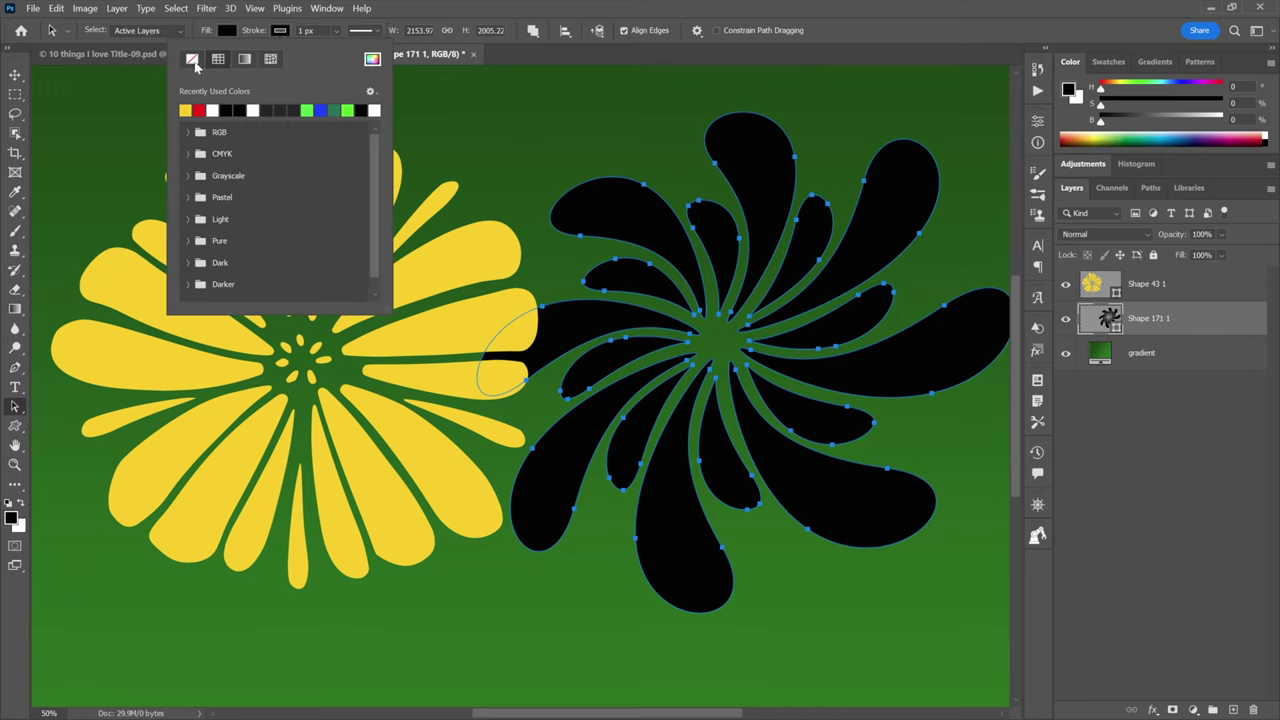
left_click(193, 61)
- Fill the pinwheel with the Orange_05 gradient from the Oranges group, set its style to Radial, and deselect the path
left_click(226, 33)
left_click(226, 33)
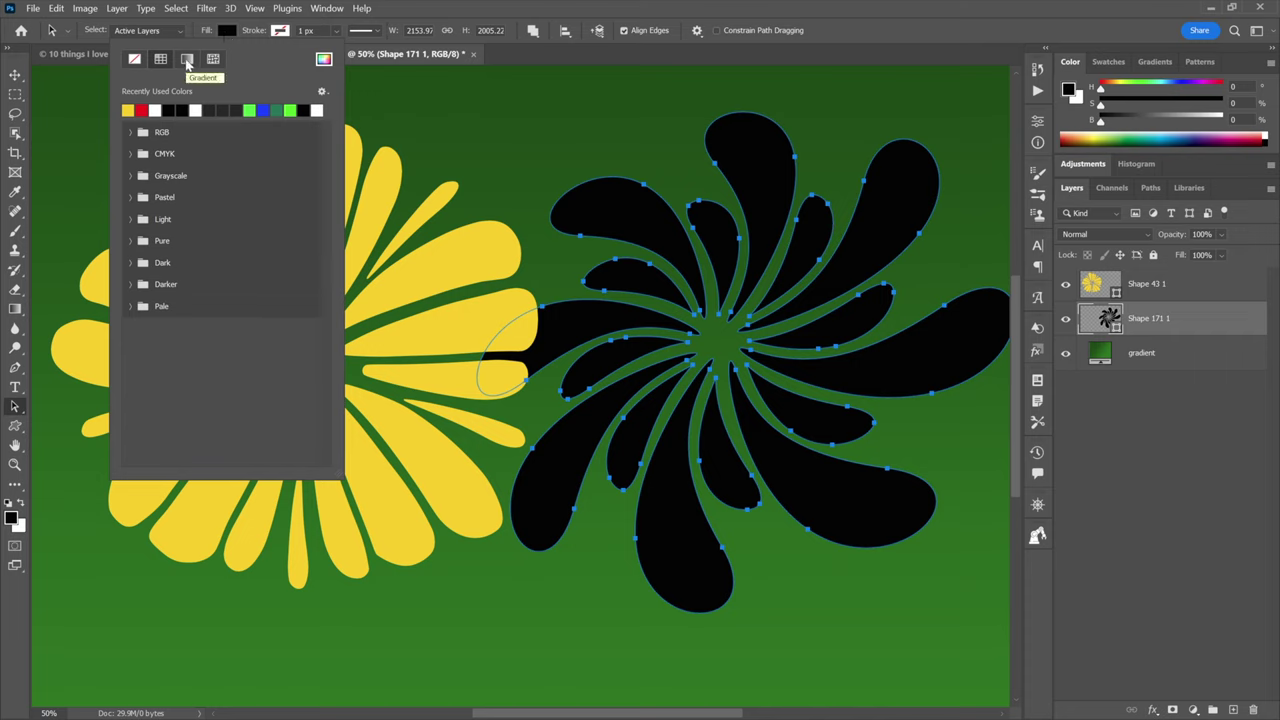
left_click(187, 60)
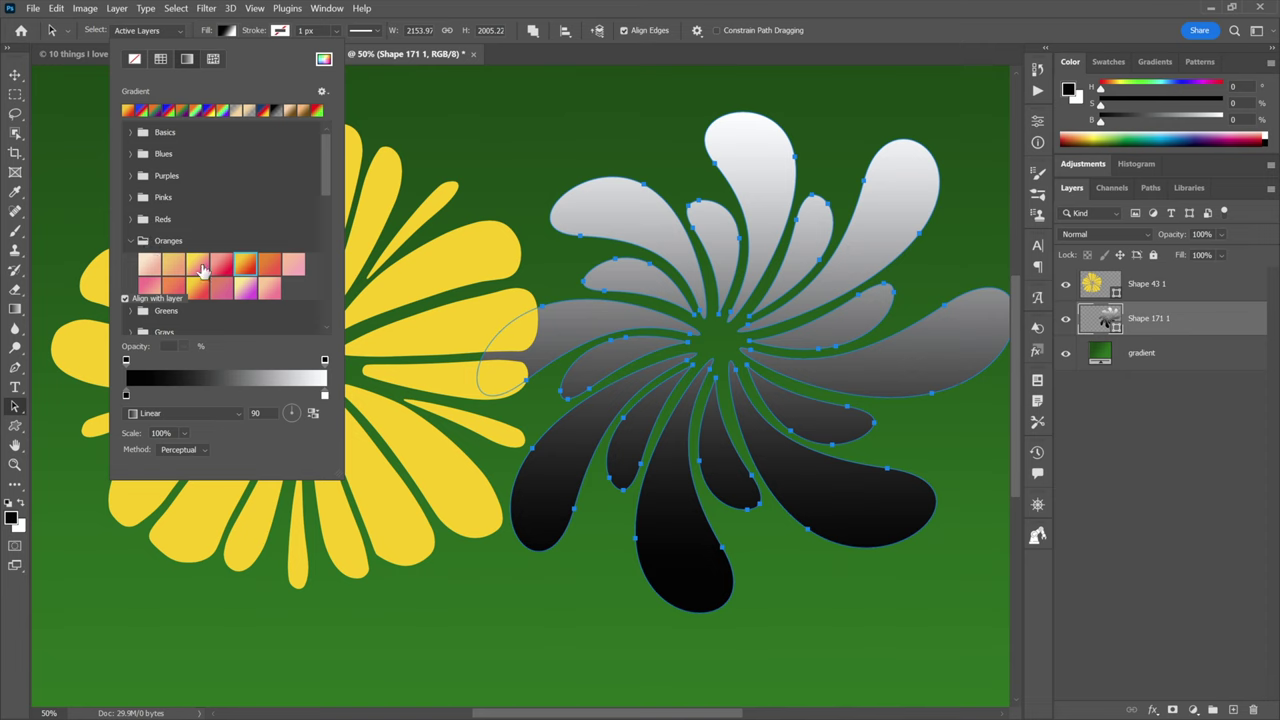
left_click(245, 268)
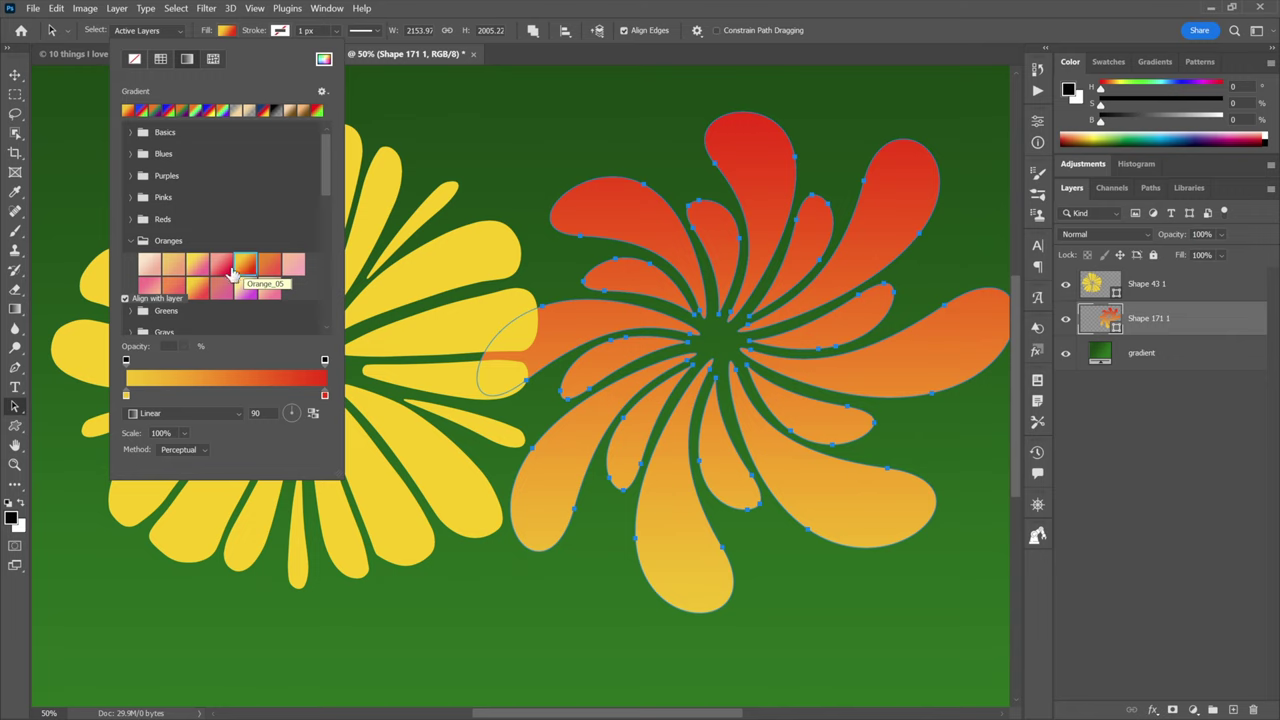
left_click(240, 418)
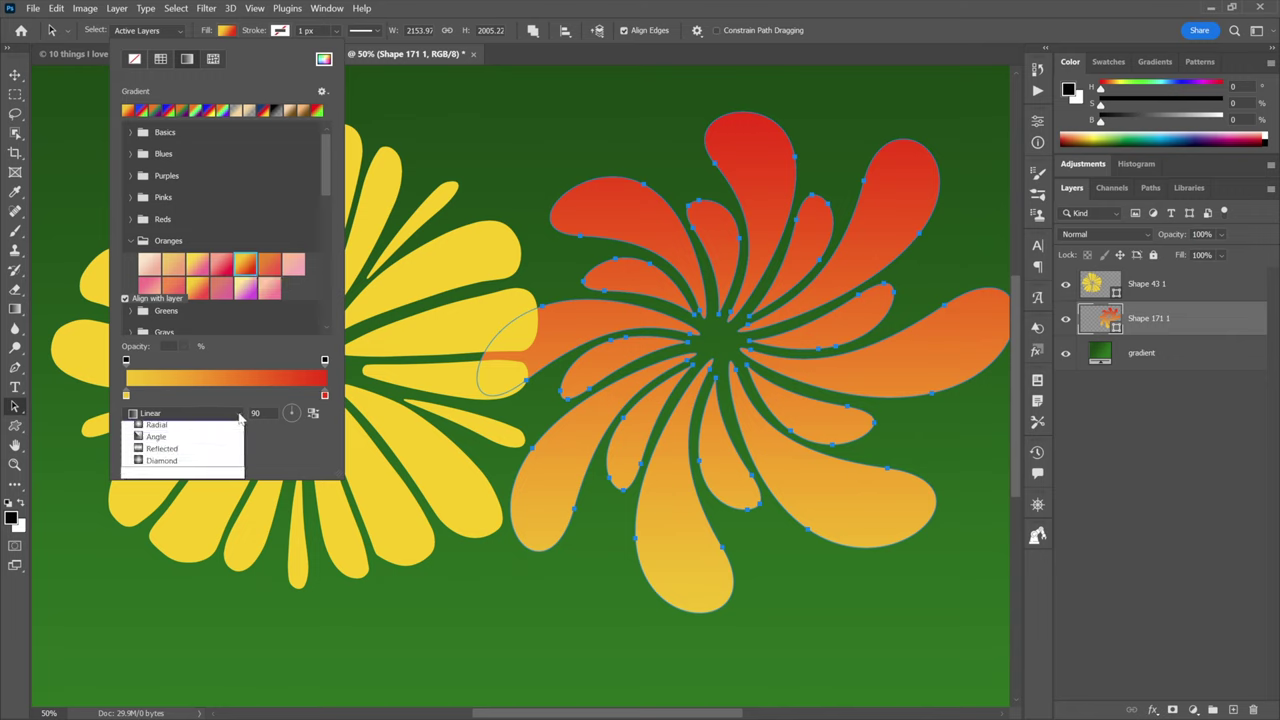
left_click(205, 432)
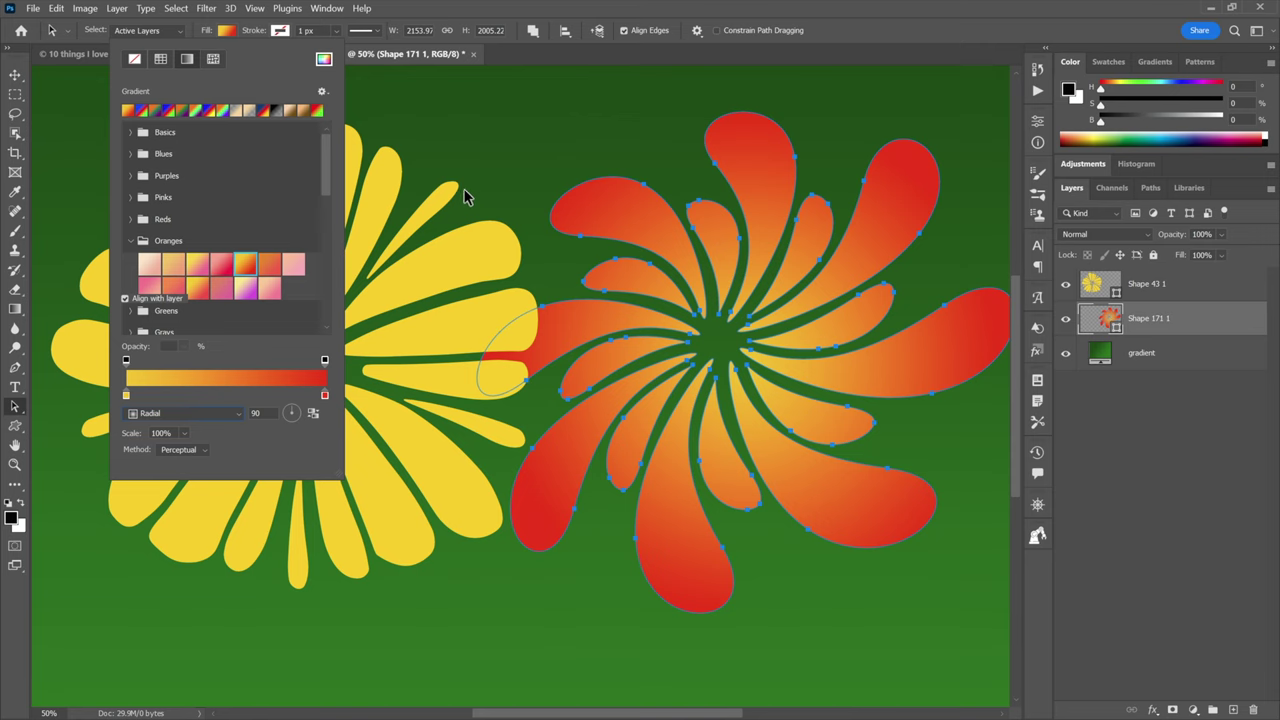
key("Return")
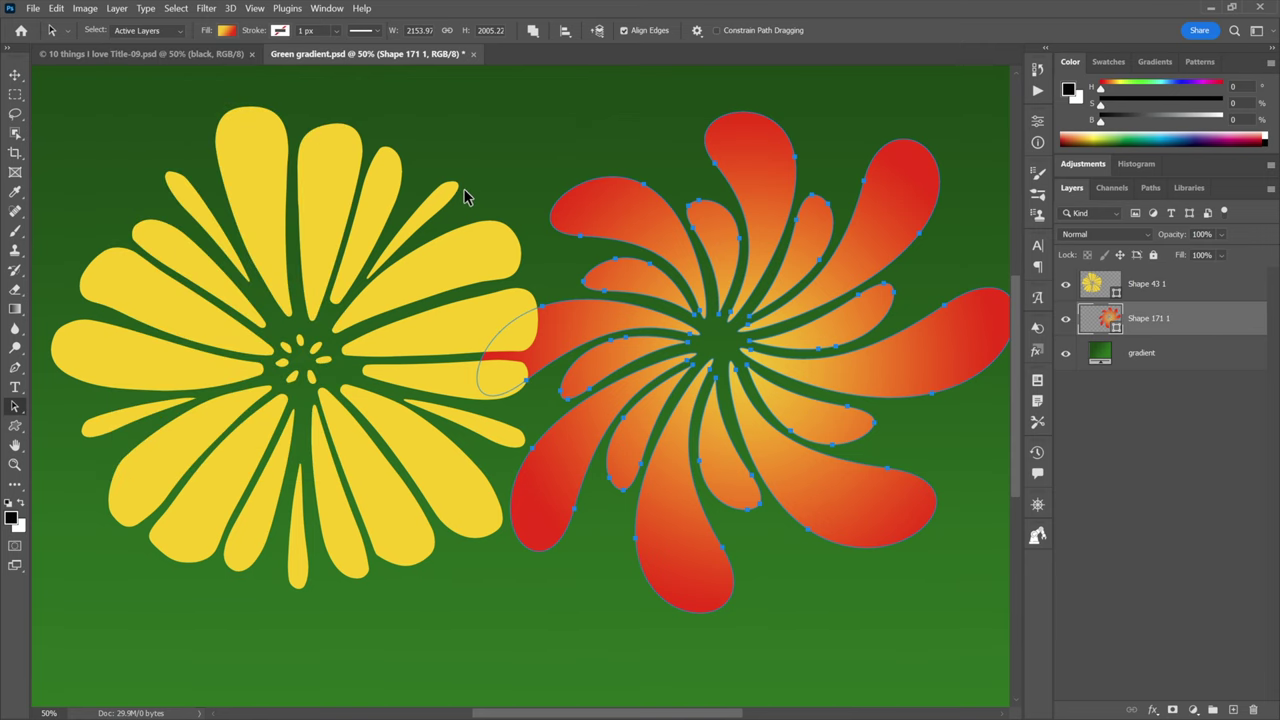
left_click(519, 131)
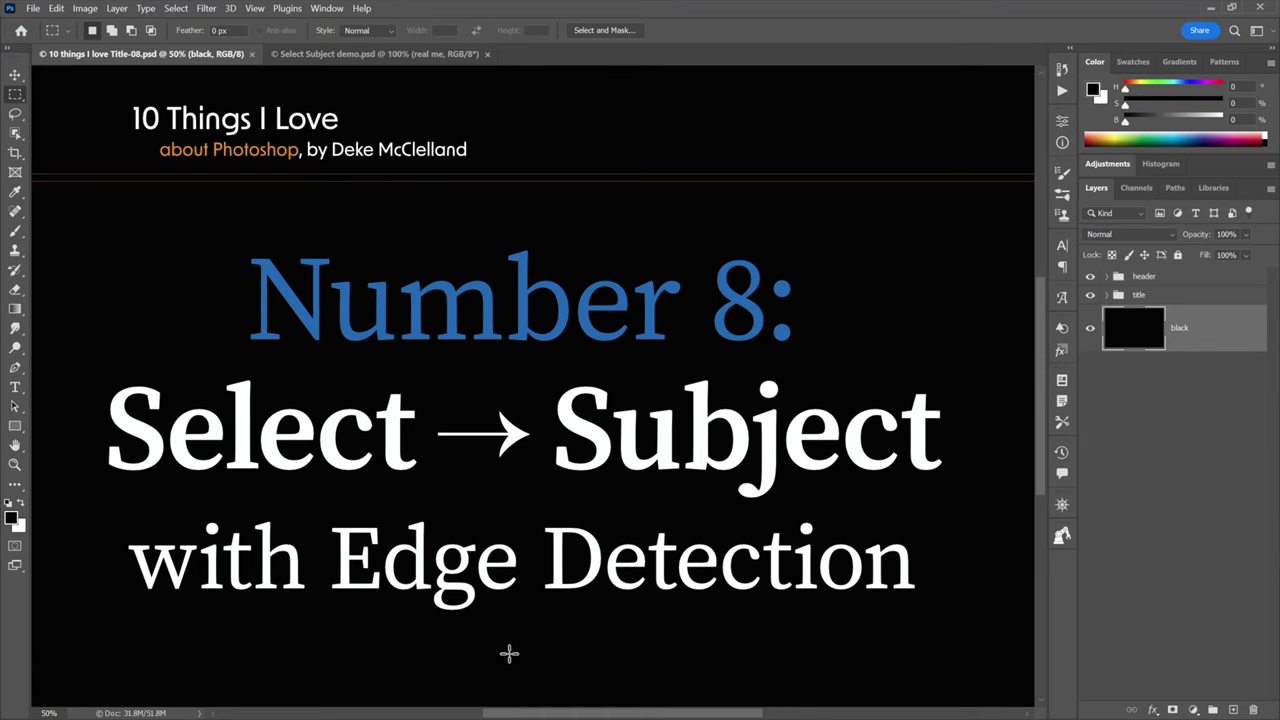
- Switch to Select Subject demo.psd and temporarily hide the real me layer to check the portraits beneath it
key("ctrl+Tab")
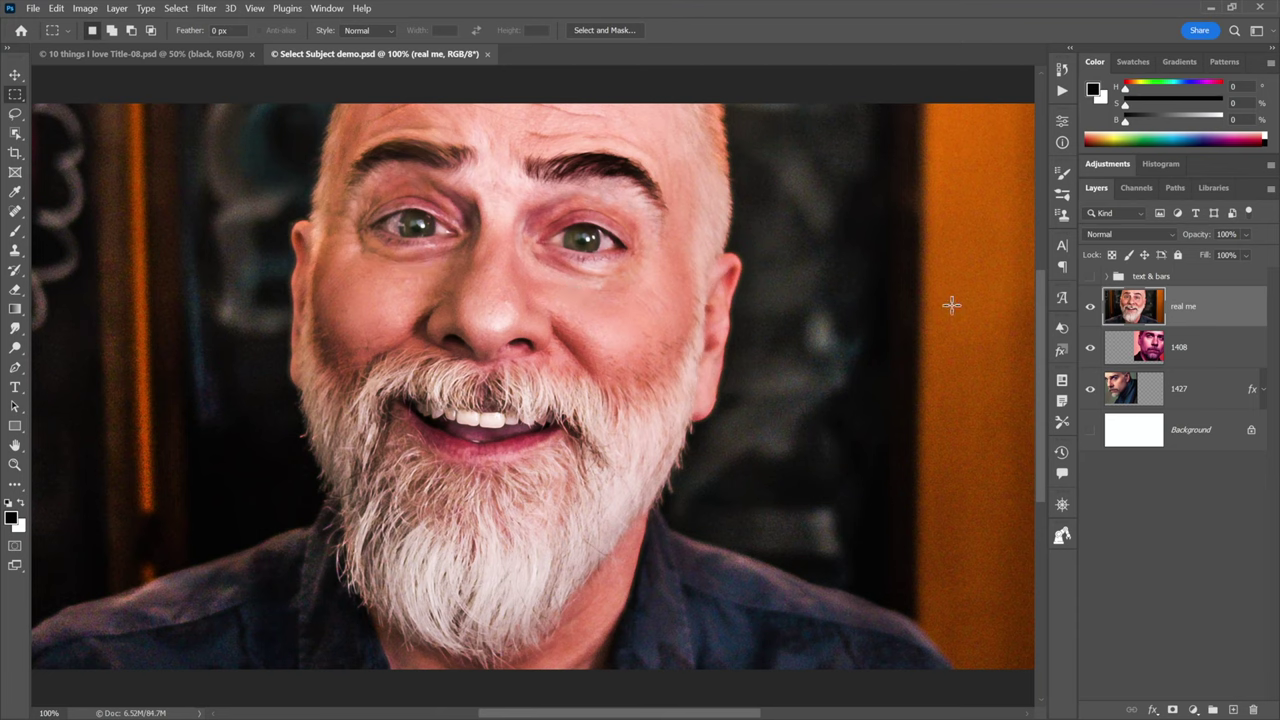
left_click(1091, 309)
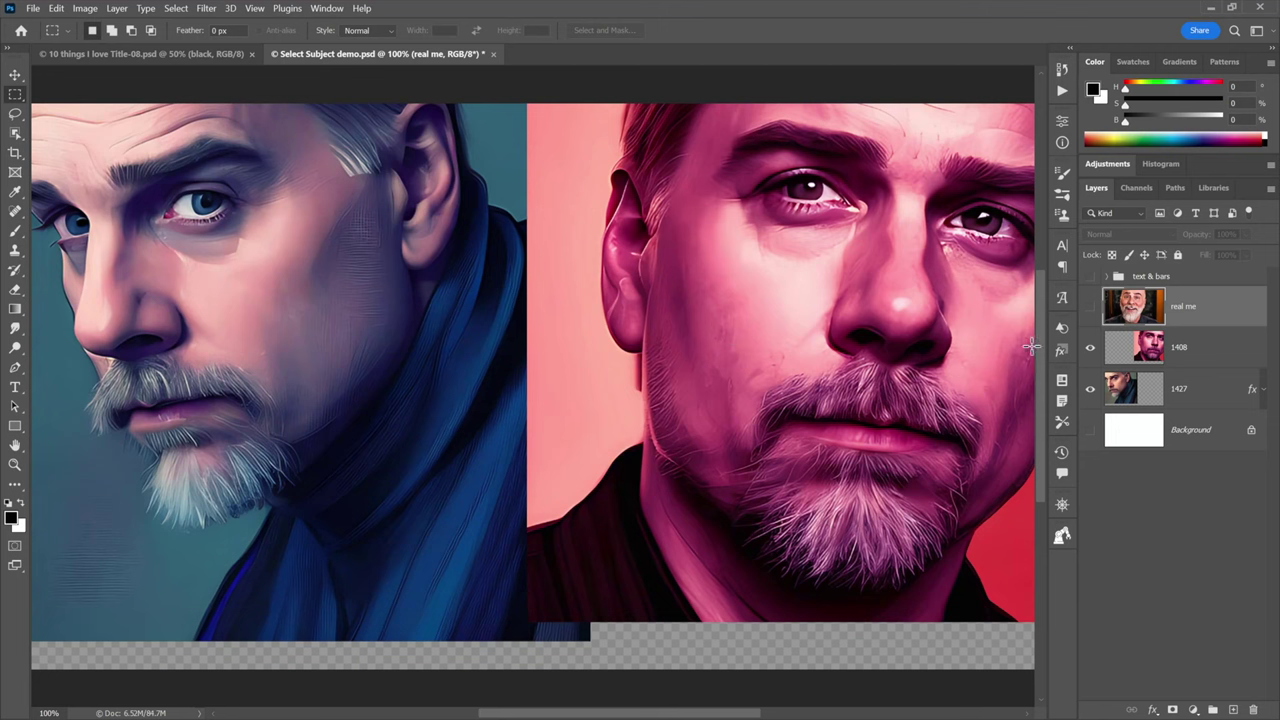
left_click(1090, 306)
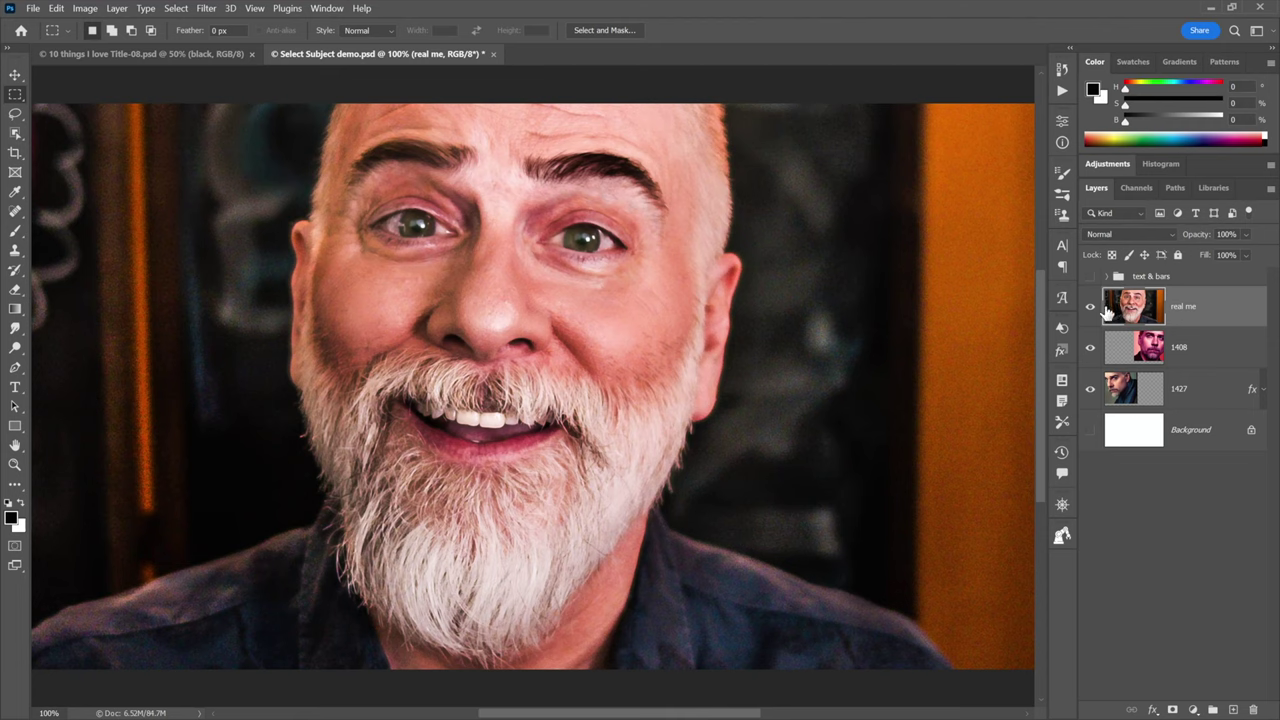
- Select the subject of the real me layer automatically and turn the selection into a layer mask
left_click(176, 9)
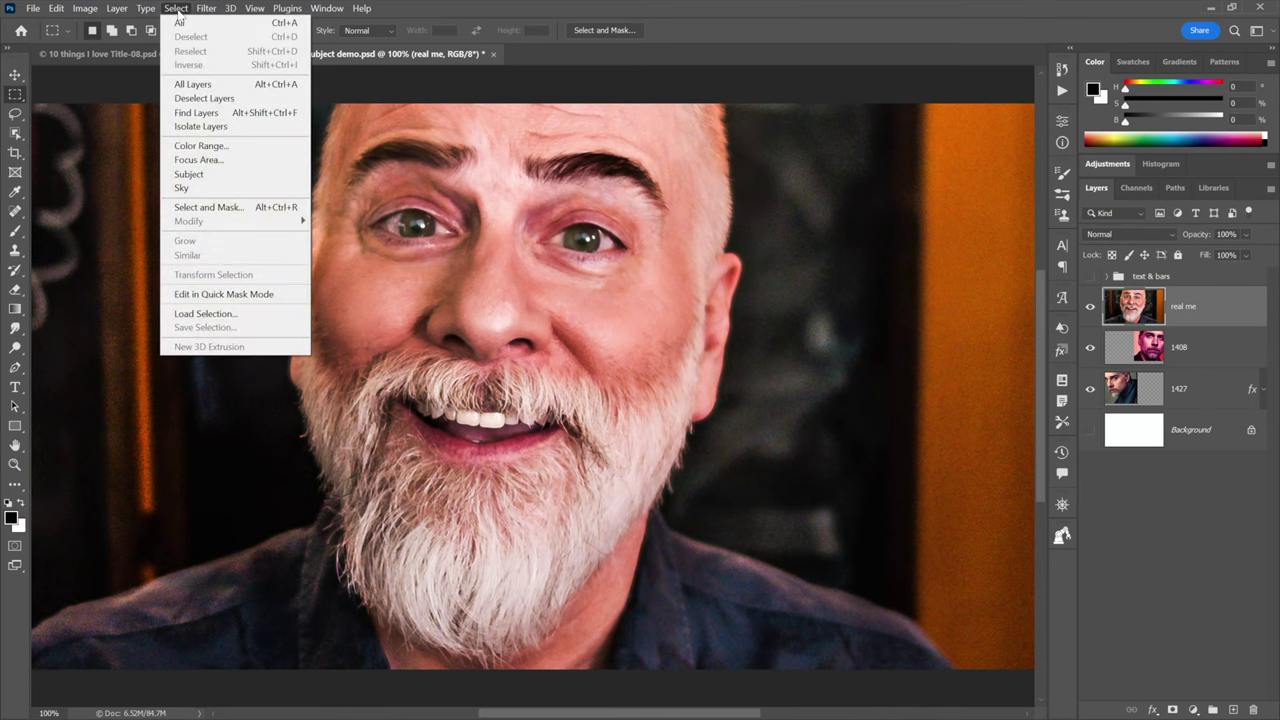
left_click(251, 175)
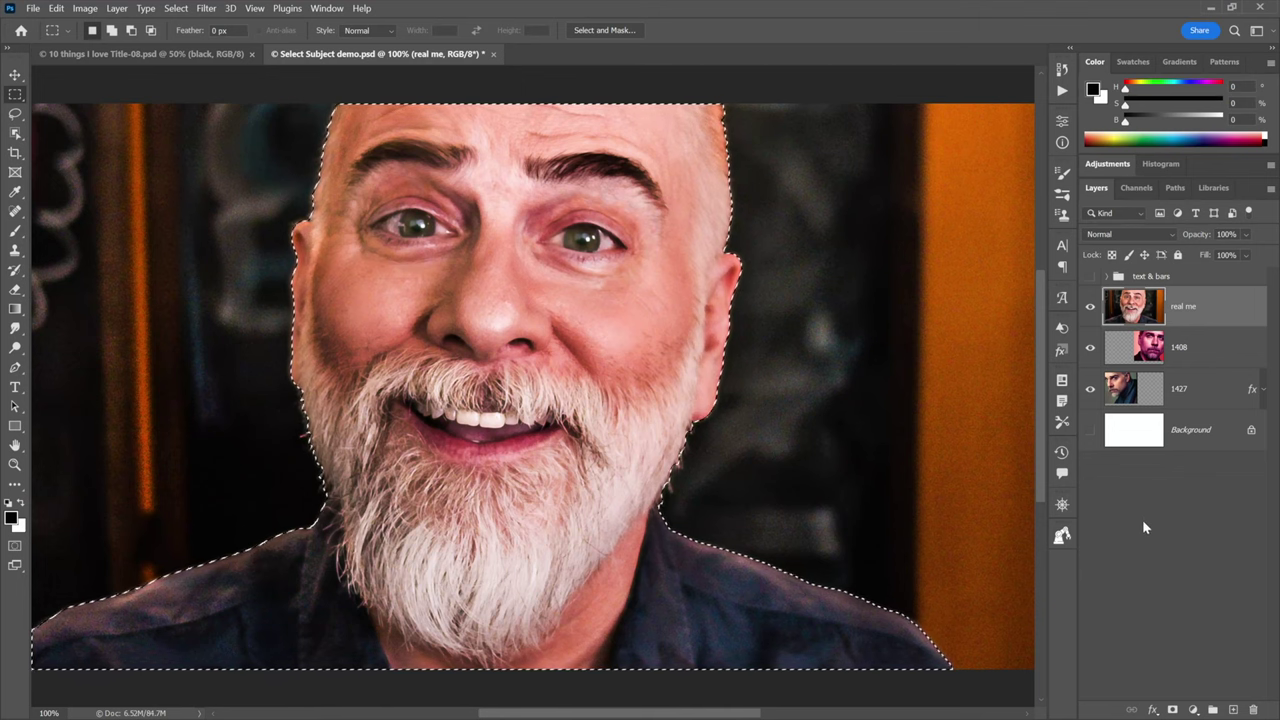
left_click(1174, 709)
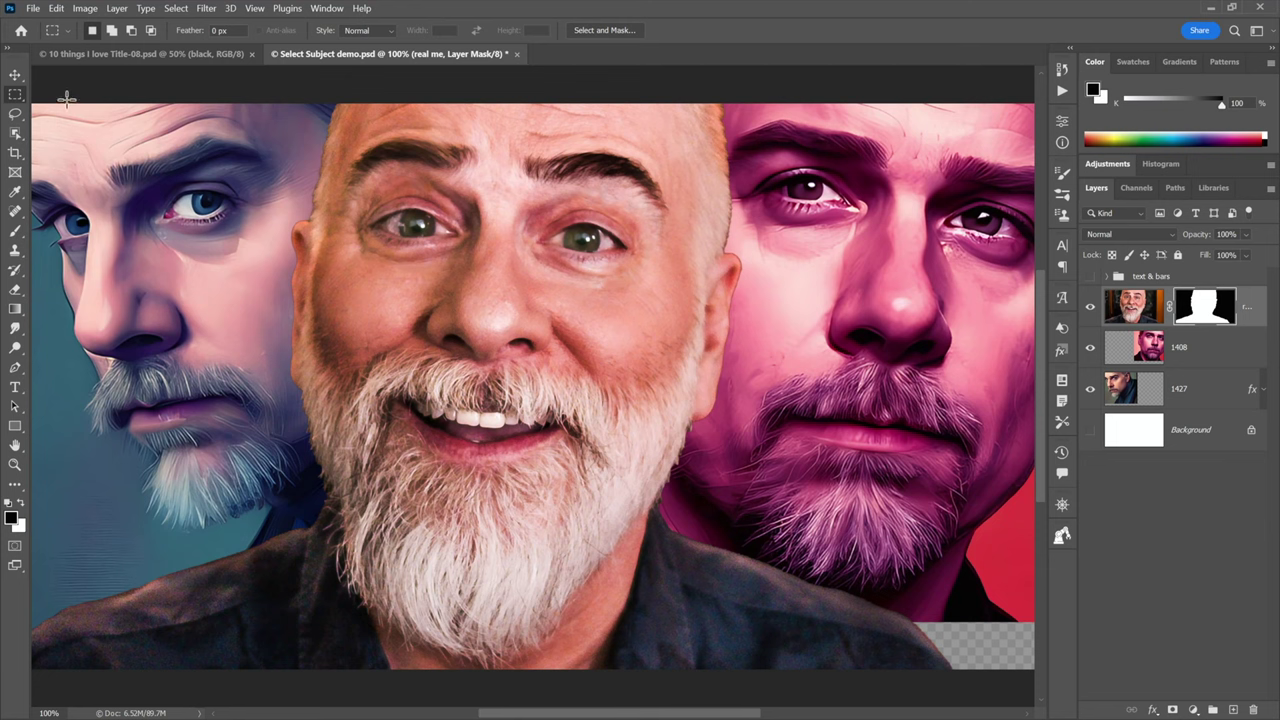
- Start refining the real me layer's mask in Select and Mask with an edge detection radius of 10 px
left_click(601, 31)
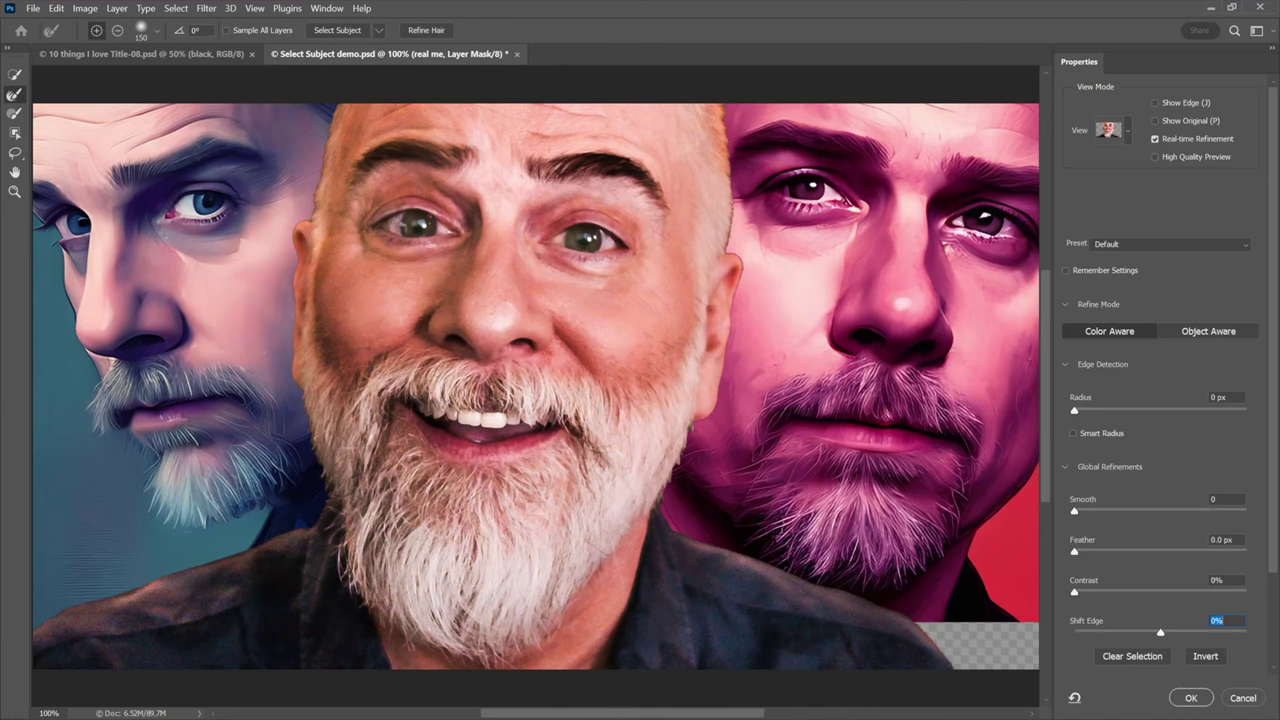
key("Tab")
type("10")
key("Tab")
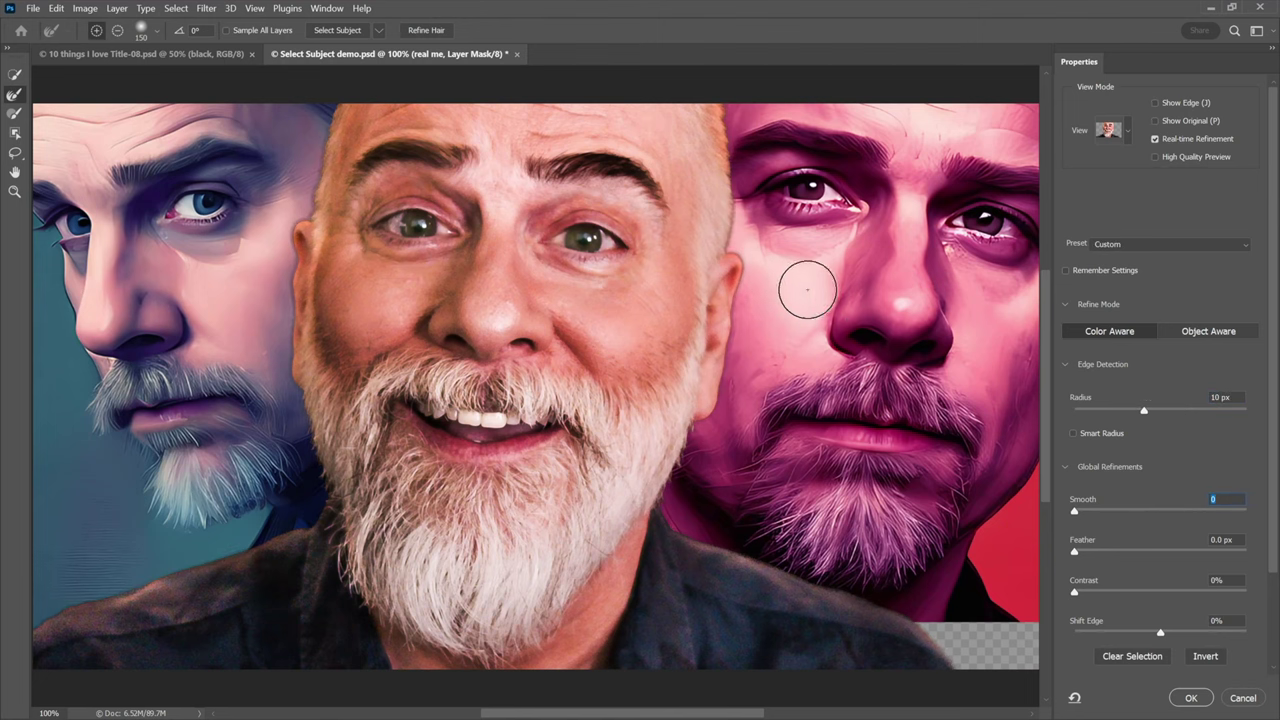
mouse_move(740, 157)
left_mouse_down()
mouse_move(741, 350)
mouse_move(719, 403)
mouse_move(682, 440)
mouse_move(677, 511)
mouse_move(908, 619)
mouse_move(961, 679)
mouse_move(949, 652)
mouse_move(726, 560)
mouse_move(683, 526)
mouse_move(700, 391)
left_mouse_up()
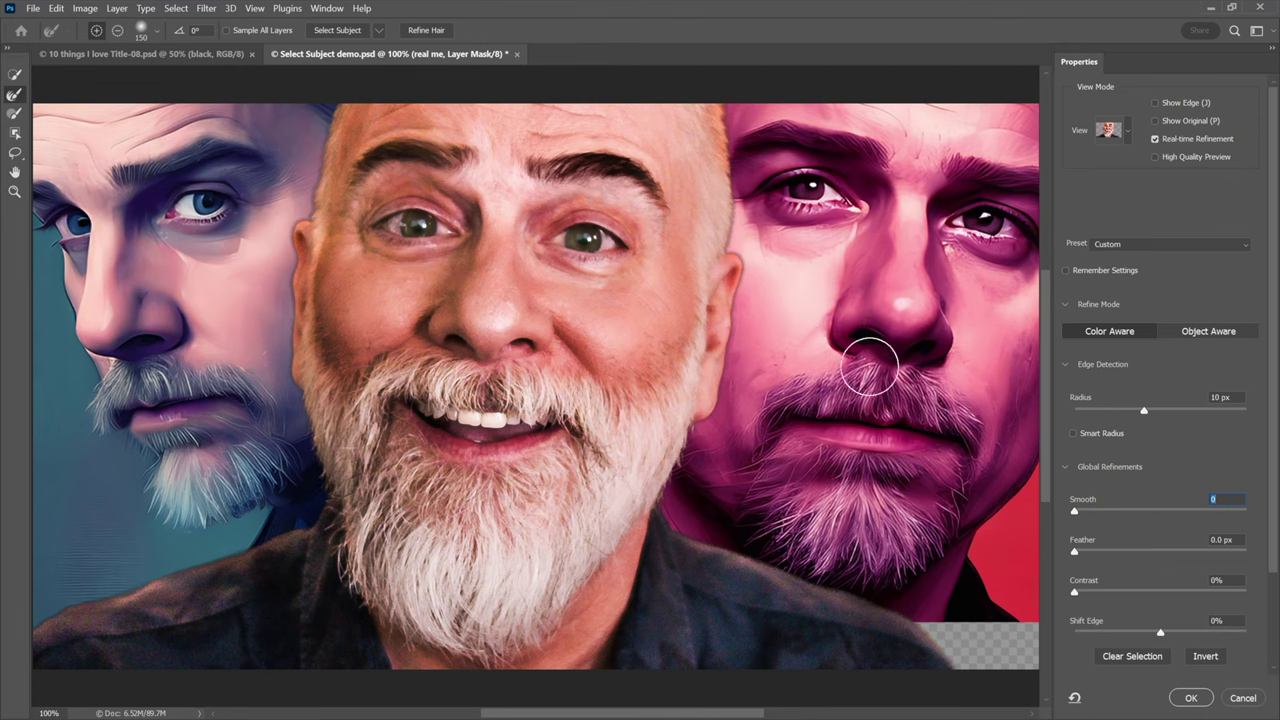
- Set the mask's Shift Edge to -40%, apply the refinement, and show the text & bars group
left_click(1065, 467)
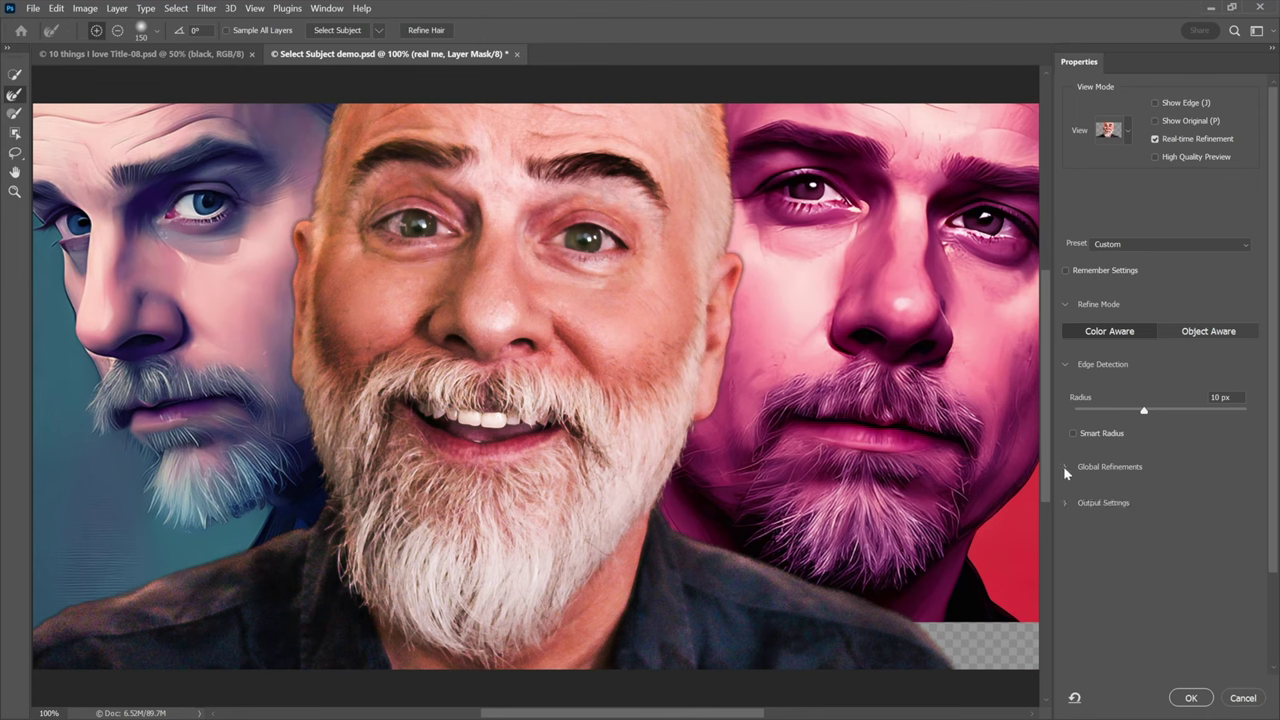
left_click(1064, 467)
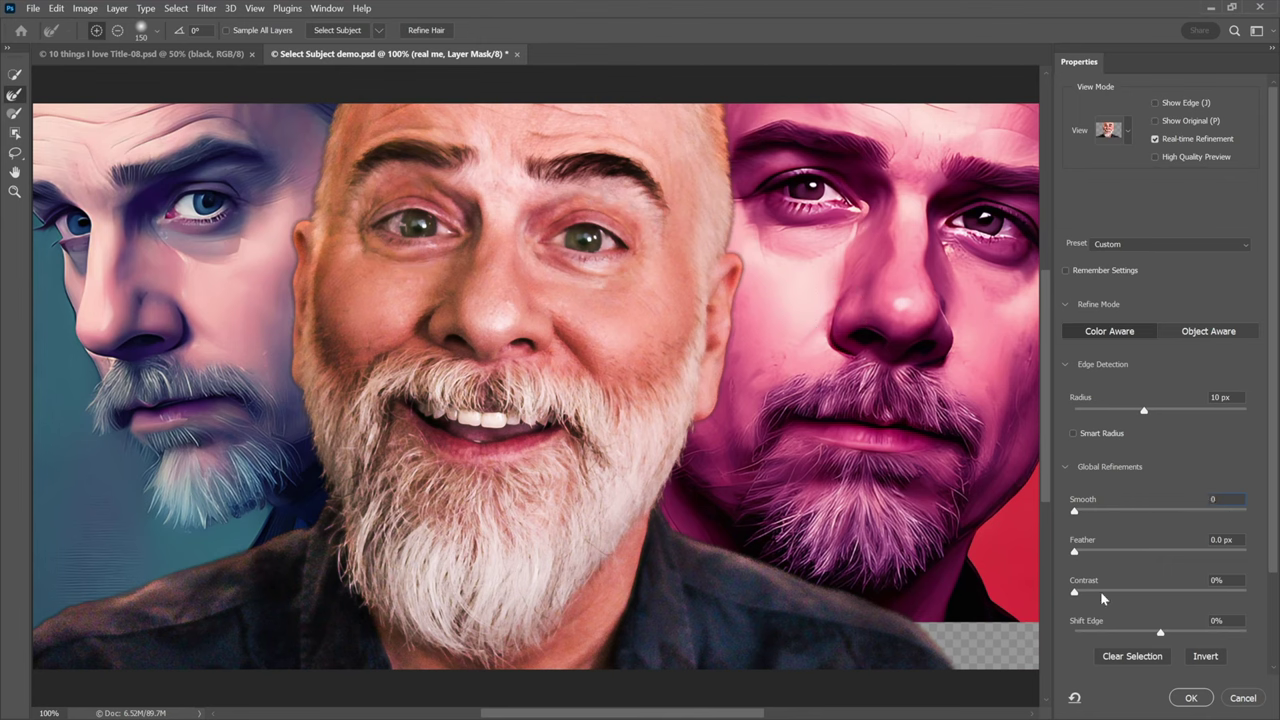
left_click_drag(1158, 635, 1127, 637)
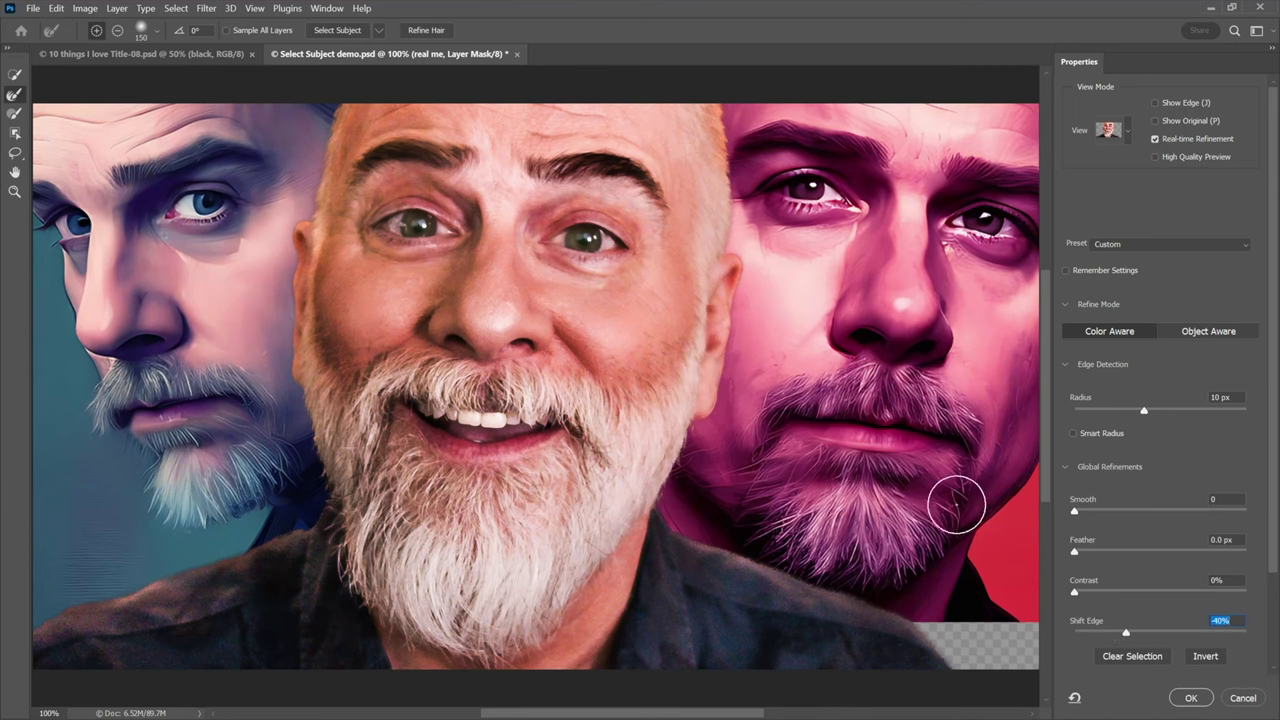
left_click(1190, 699)
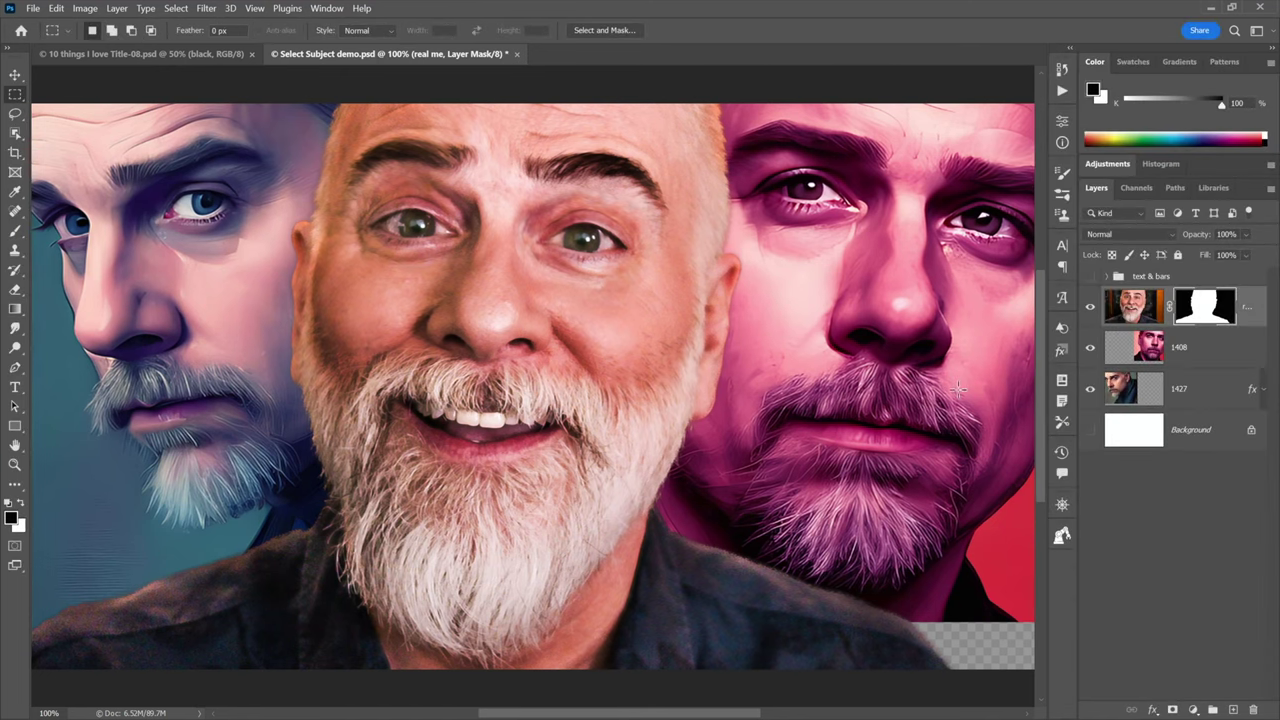
left_click(1091, 278)
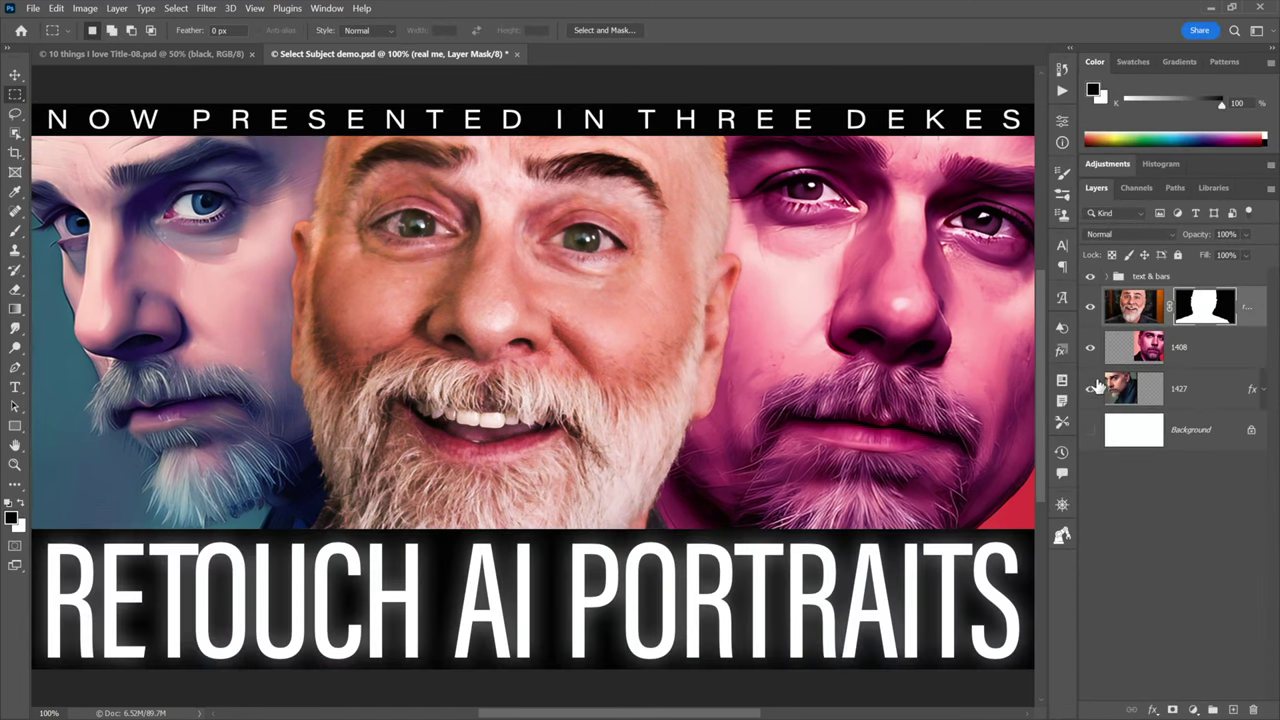
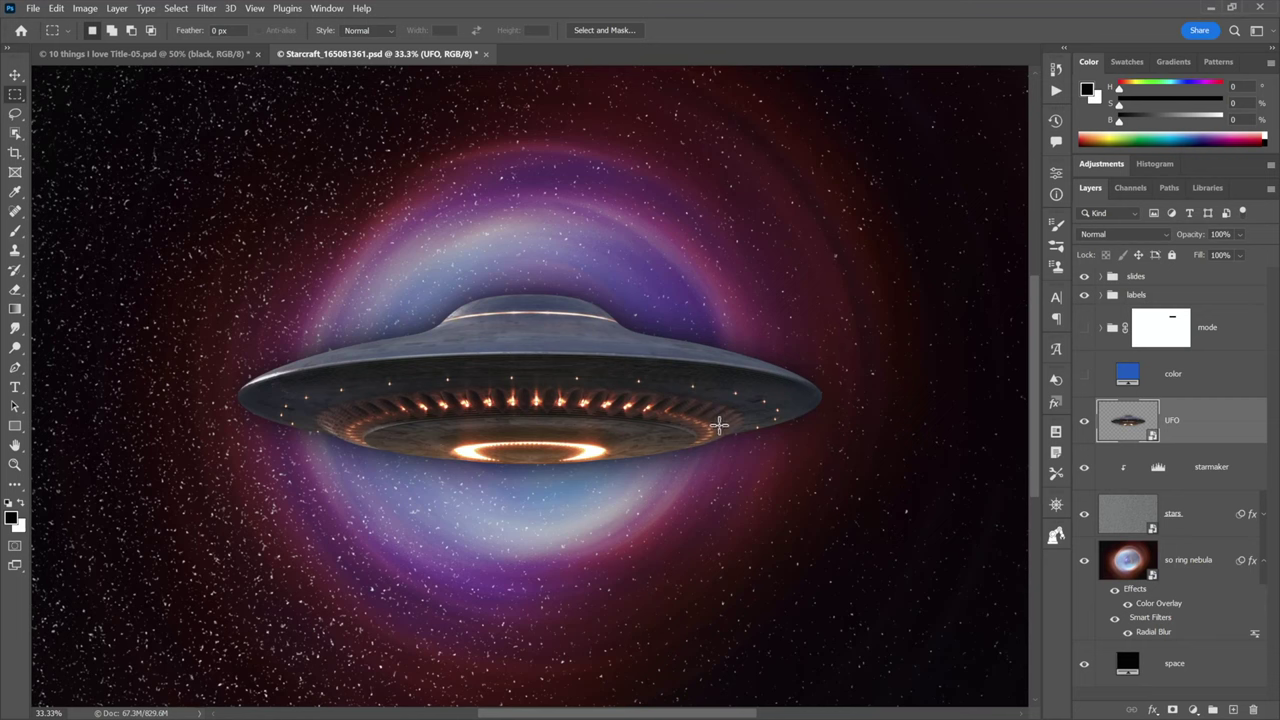
- Free-transform the UFO layer in Starcraft_165081361.psd and set its rotation to -22°
key("ctrl+t")
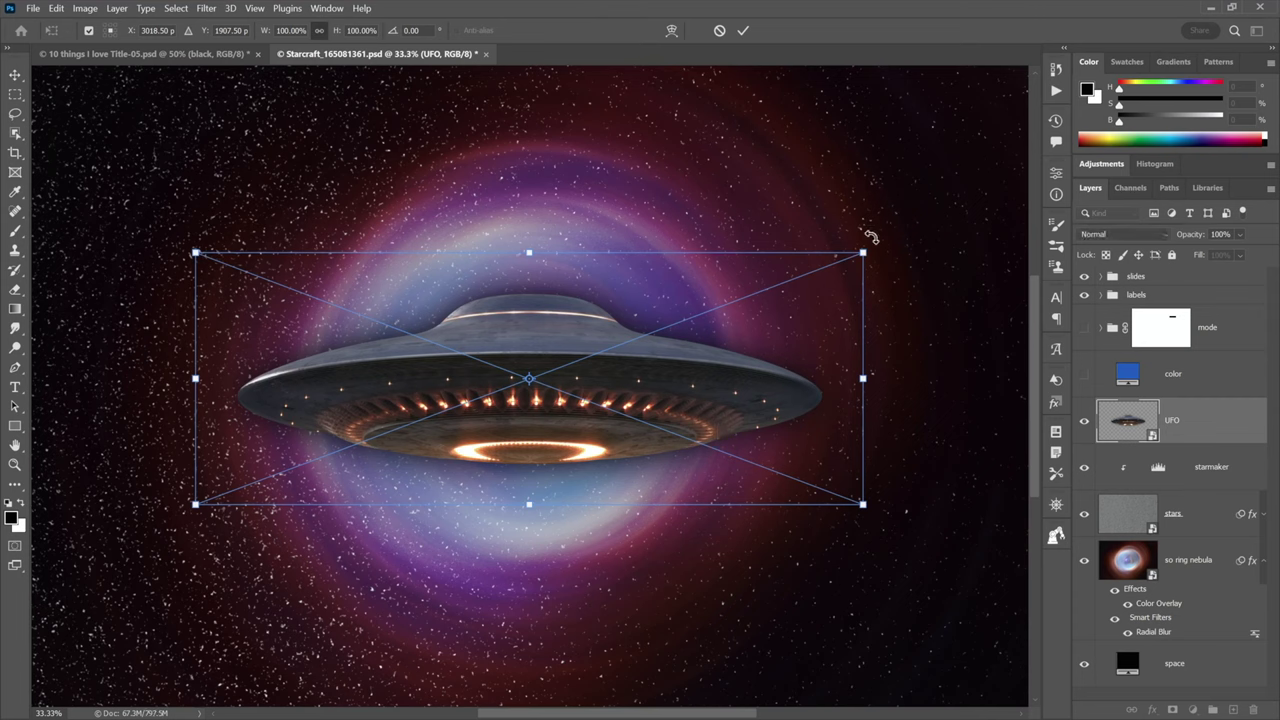
left_click_drag(871, 236, 826, 182)
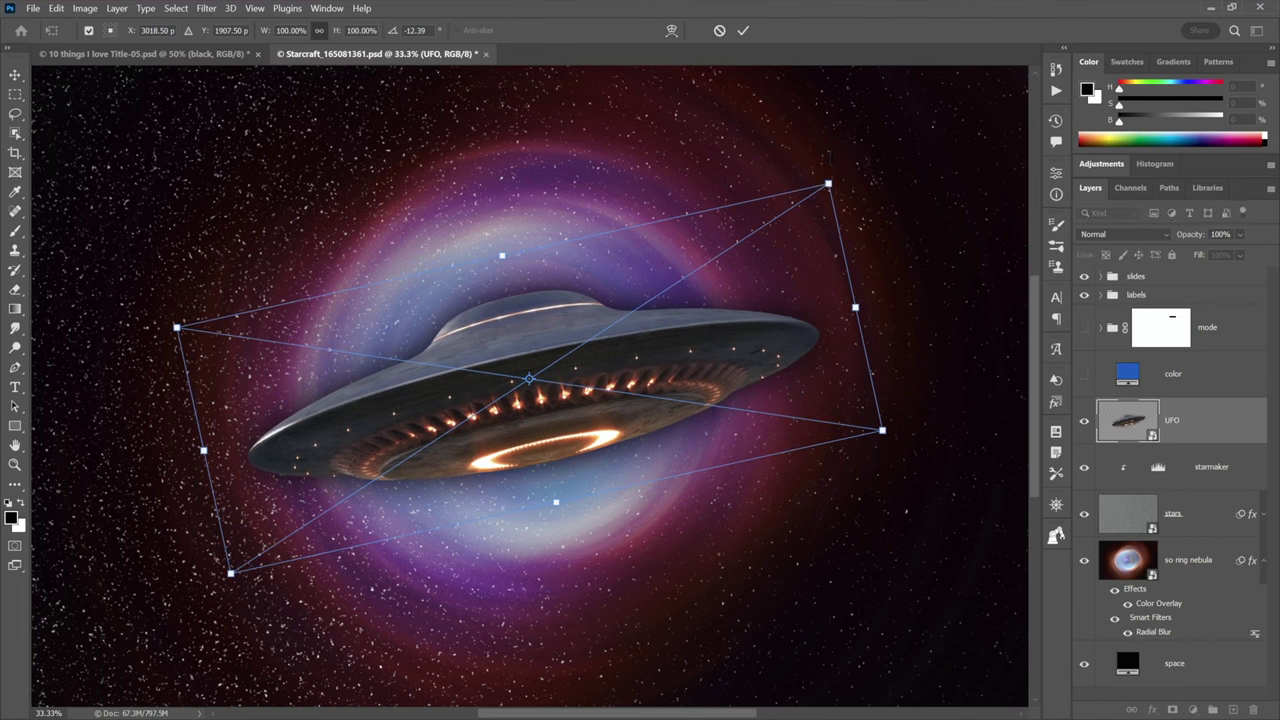
left_click(415, 30)
type("-22")
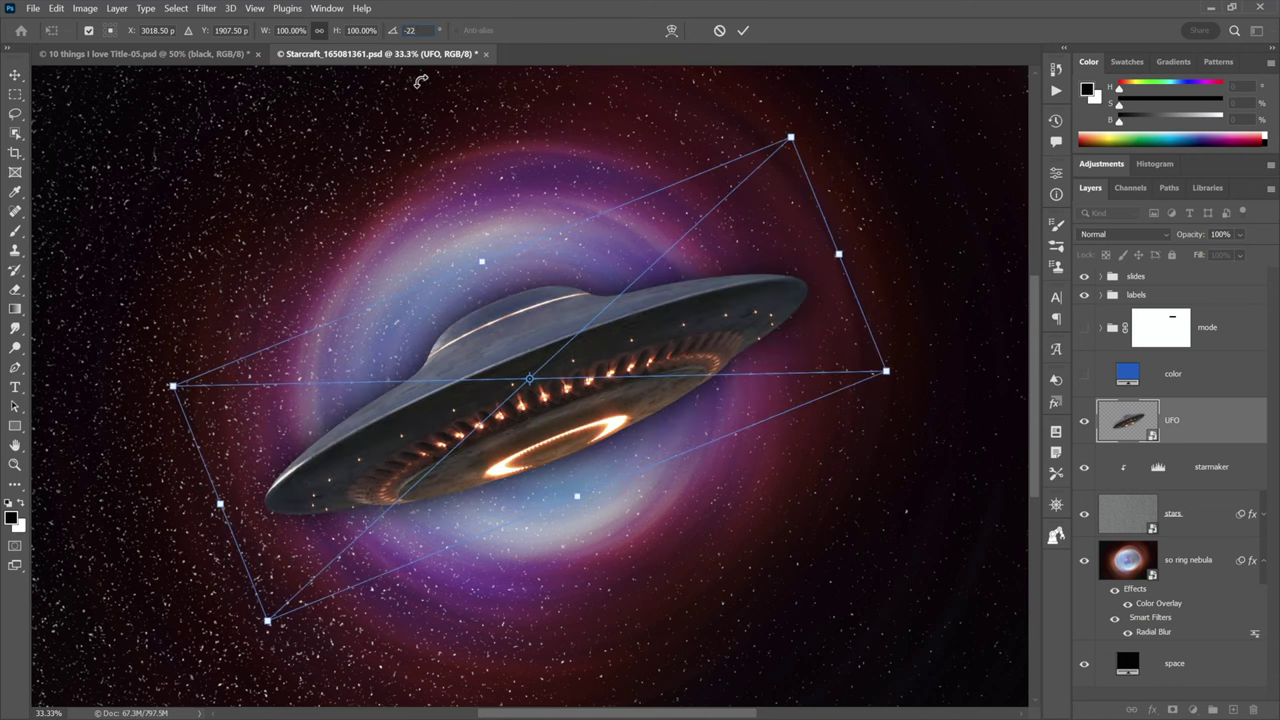
key("Return")
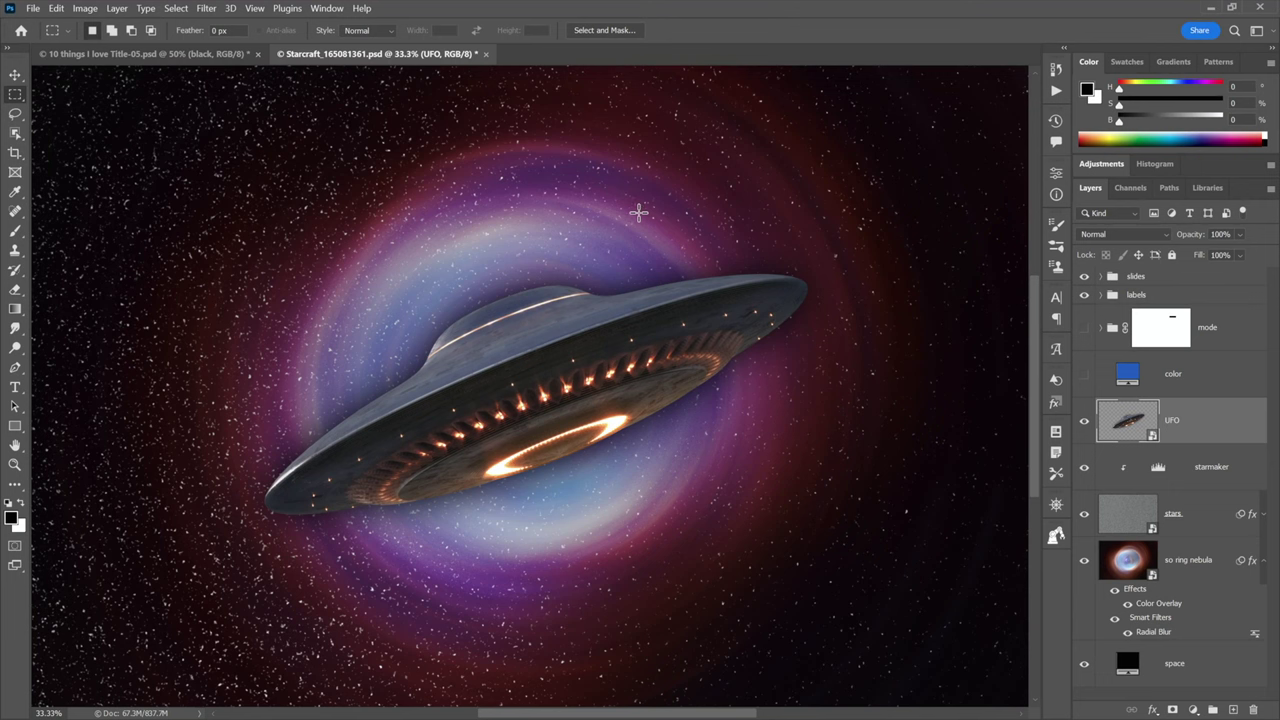
- Scale the UFO about its center down to about 2.33%, rotate it to about 12.98°, and inspect the tiny ship up close
key("ctrl+t")
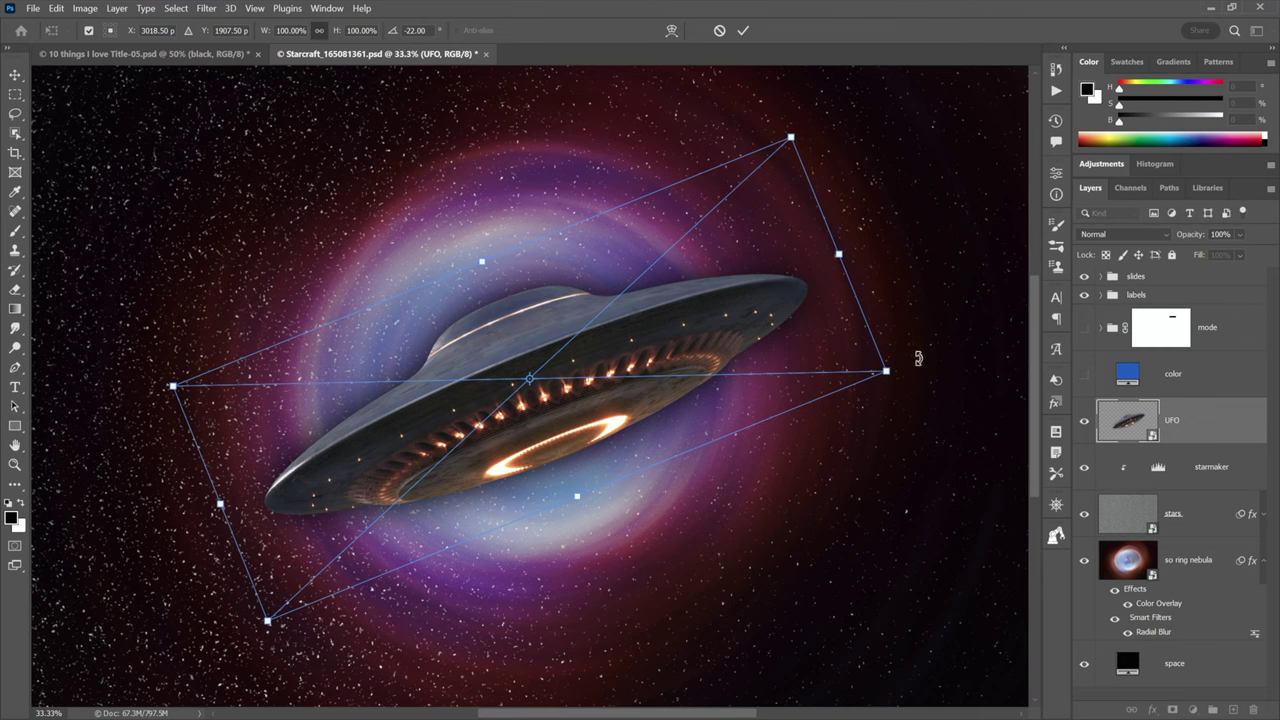
left_click_drag(918, 358, 536, 394)
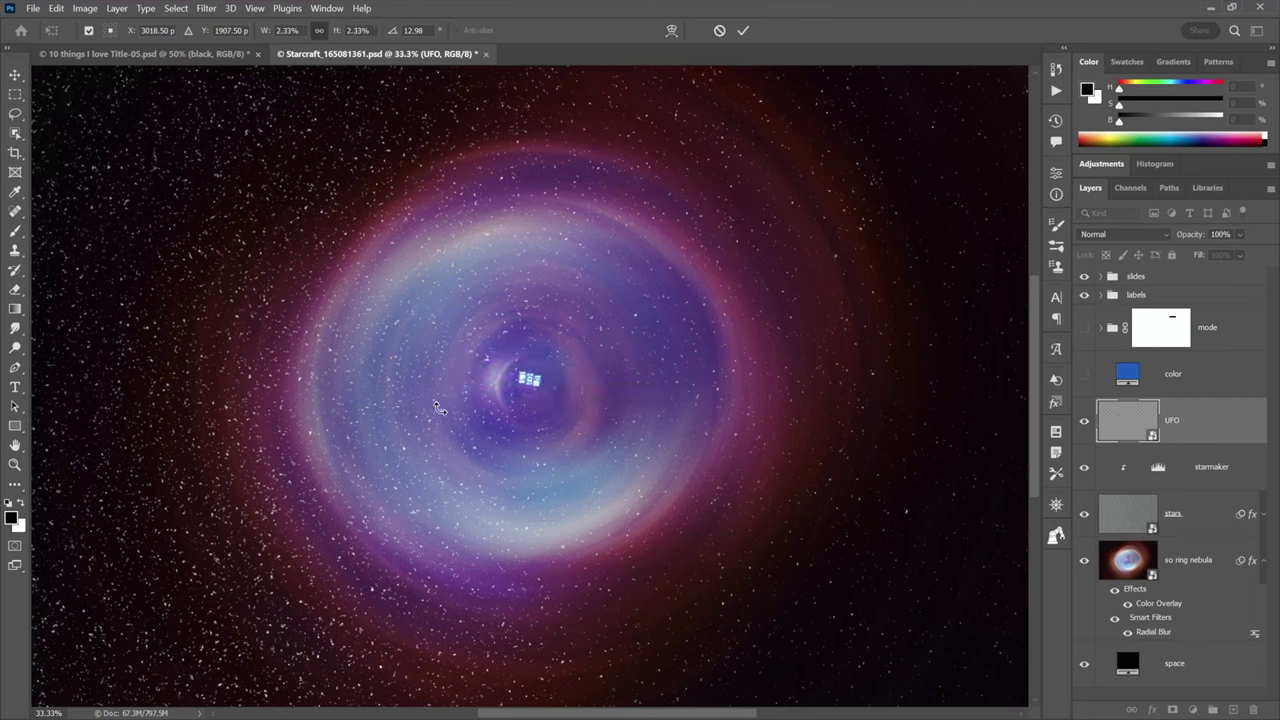
key("Return")
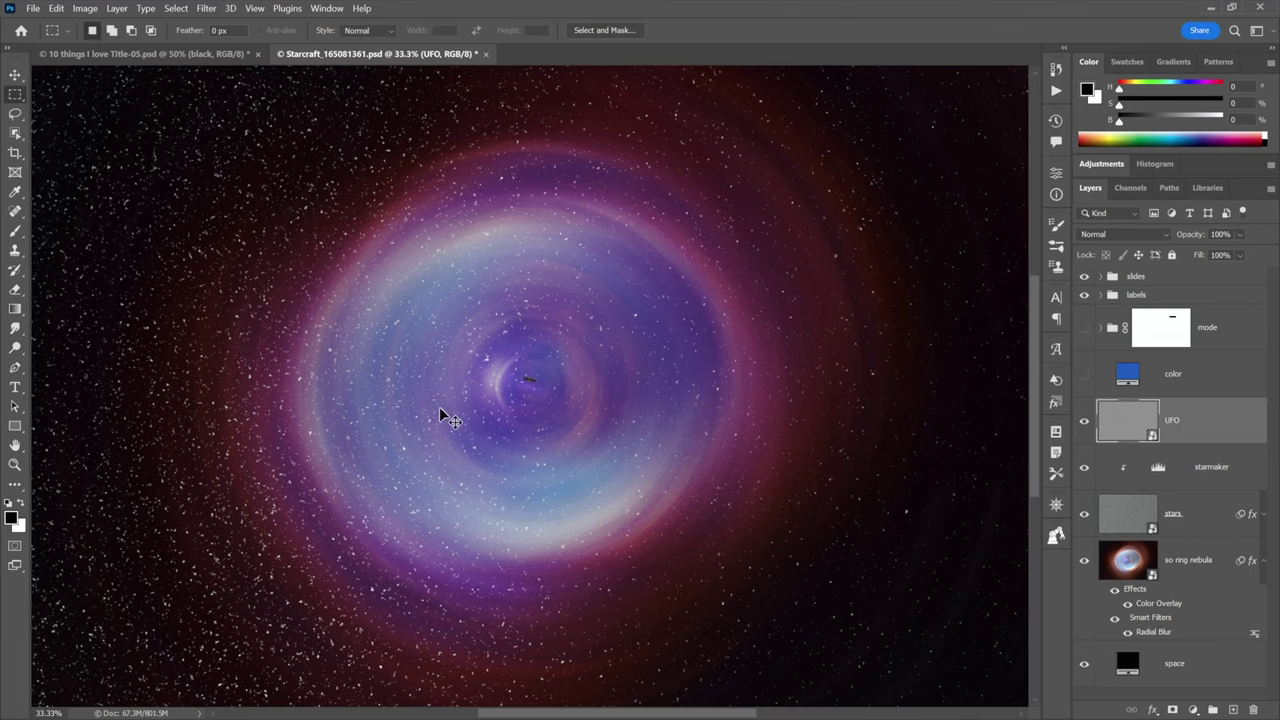
left_click(552, 390, "ctrl")
left_click_drag(552, 390, 552, 337)
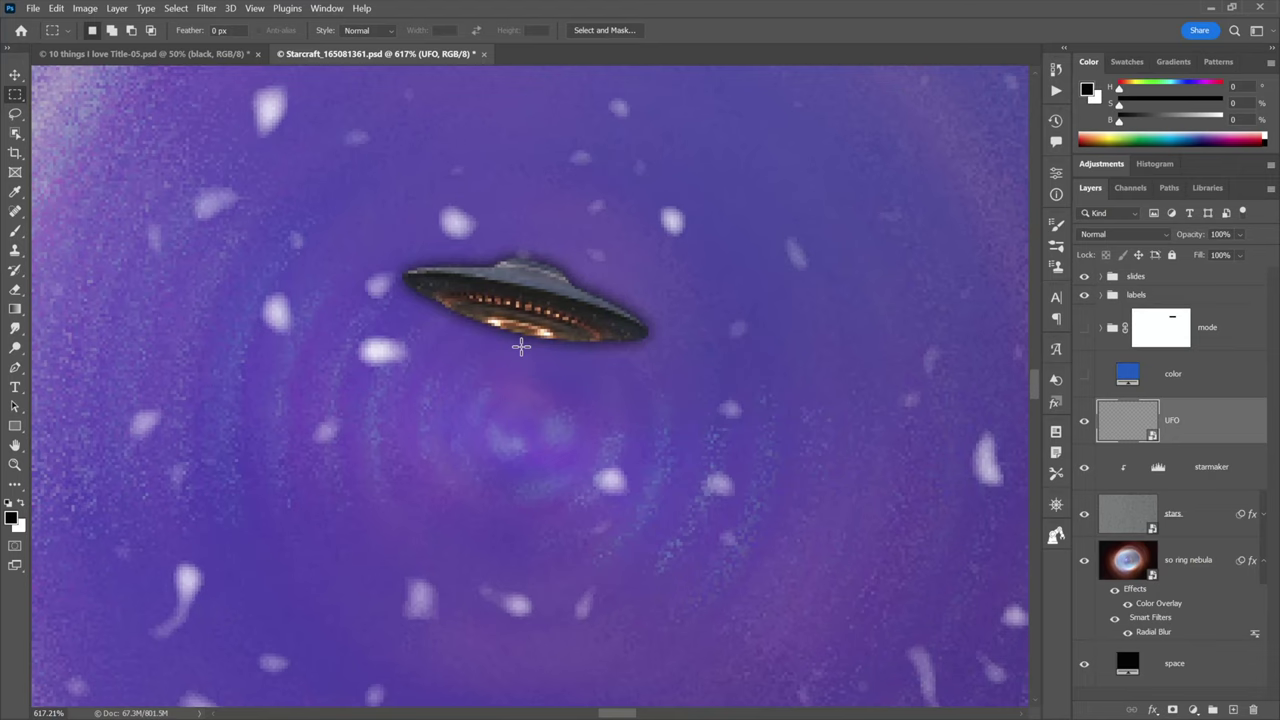
key("ctrl+0")
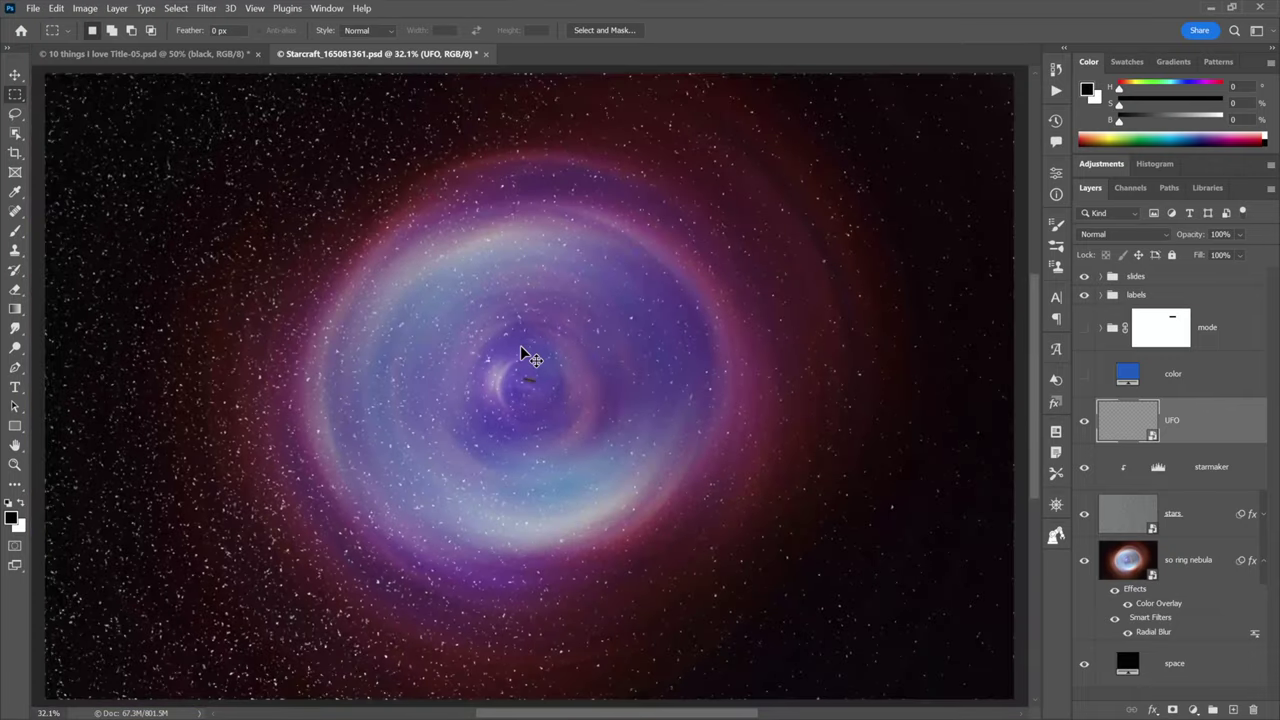
- Enlarge the UFO about its center to about 110.8% and rotate it to about -12.69°
key("ctrl+t")
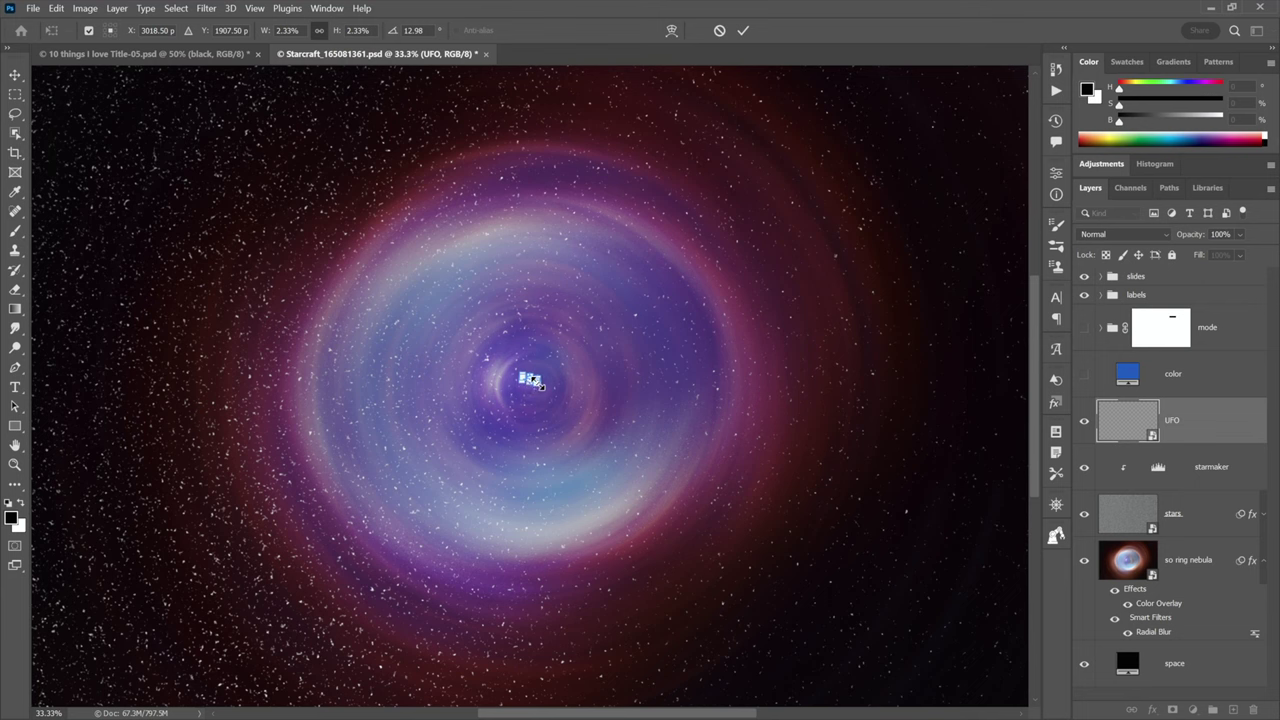
left_click_drag(545, 386, 857, 600)
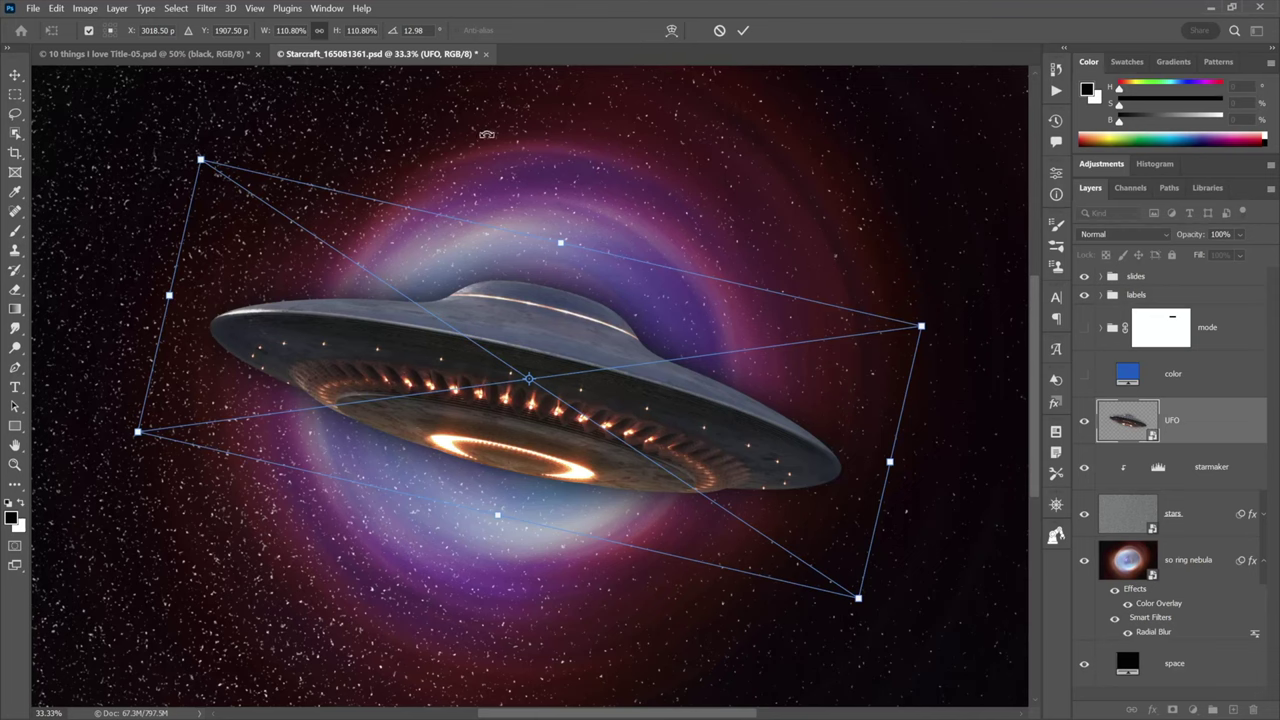
left_click_drag(220, 126, 192, 268)
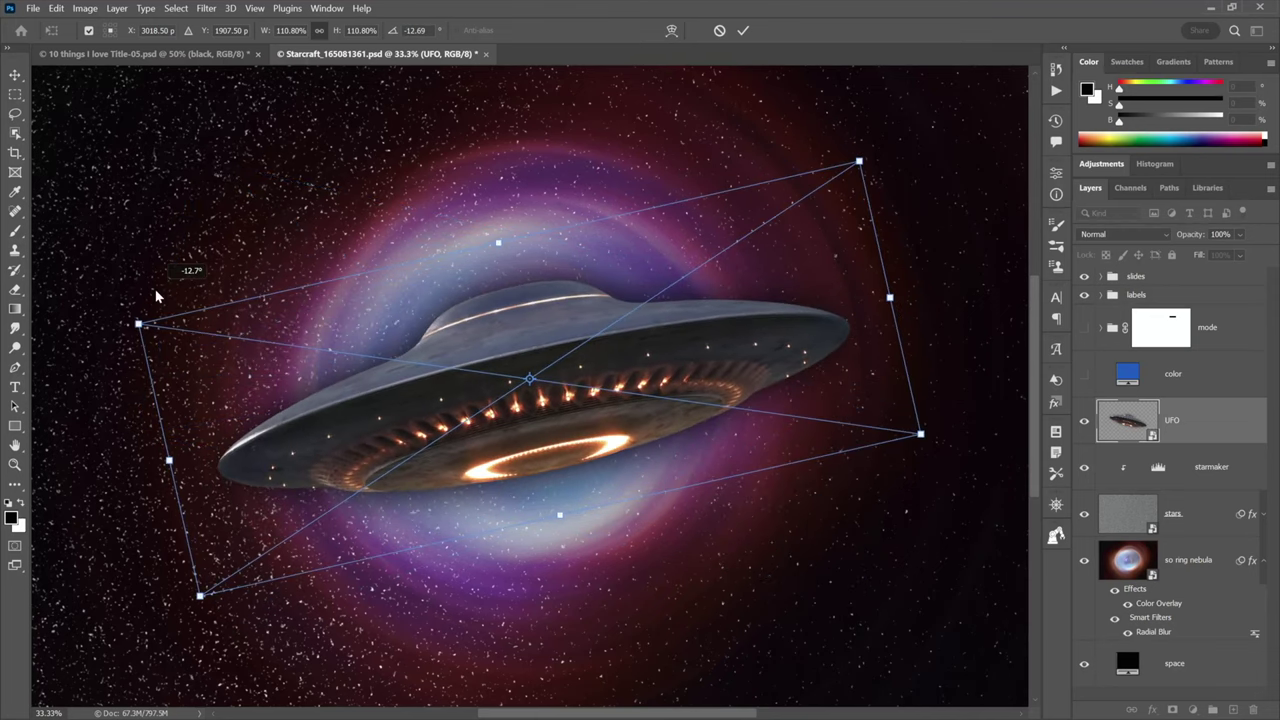
key("Return")
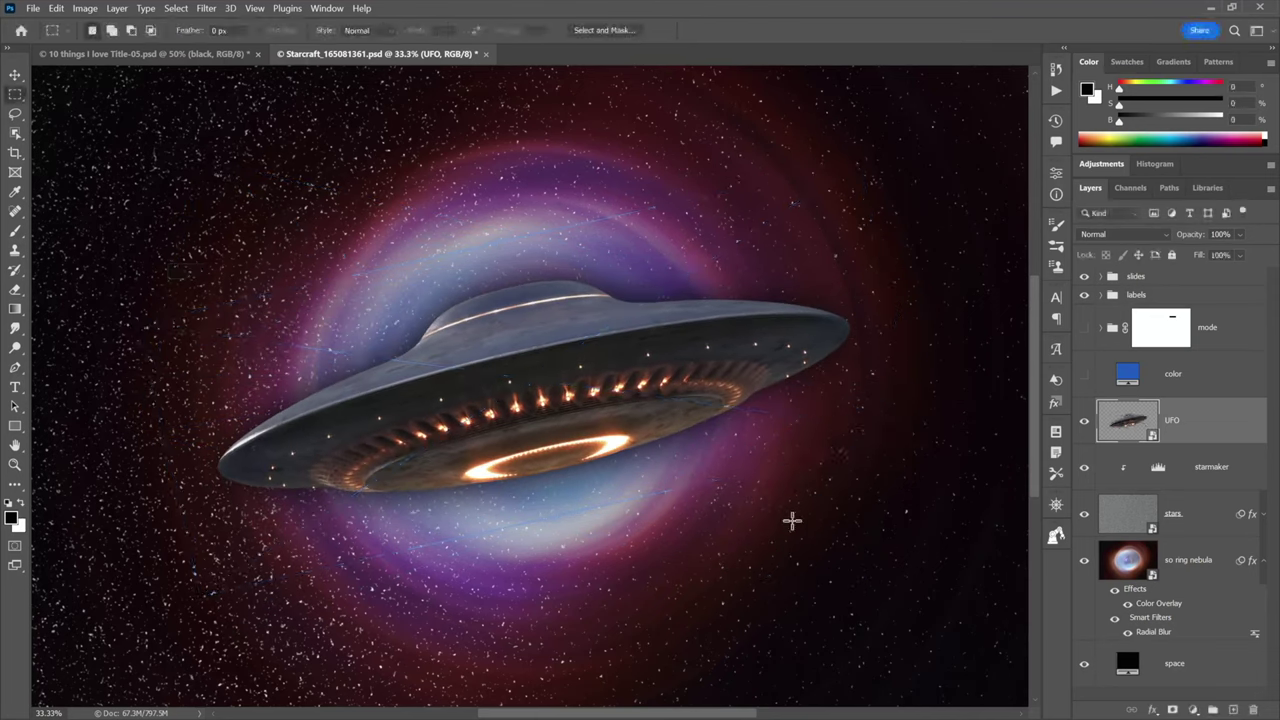
- Change the so ring nebula's Radial Blur to the Zoom method with an amount of 100, and compare the layer without its smart filters
key("ctrl+Tab")
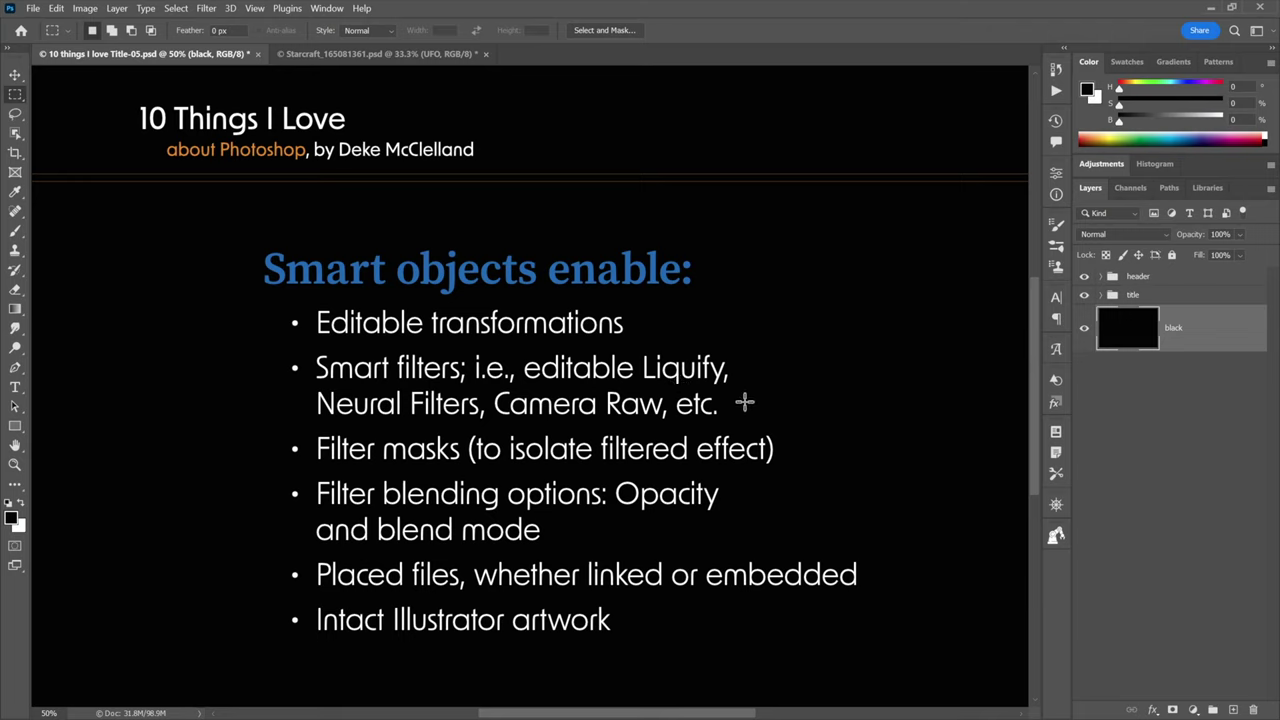
key("ctrl+Tab")
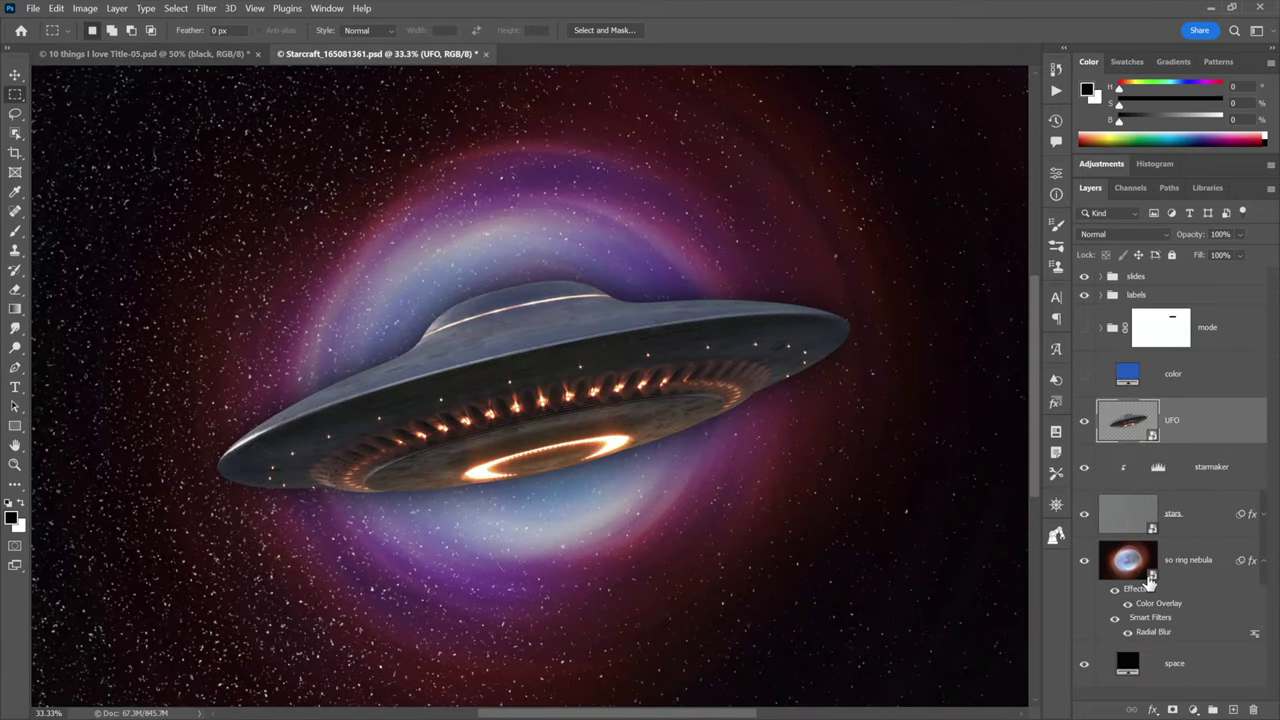
double_click(1153, 632)
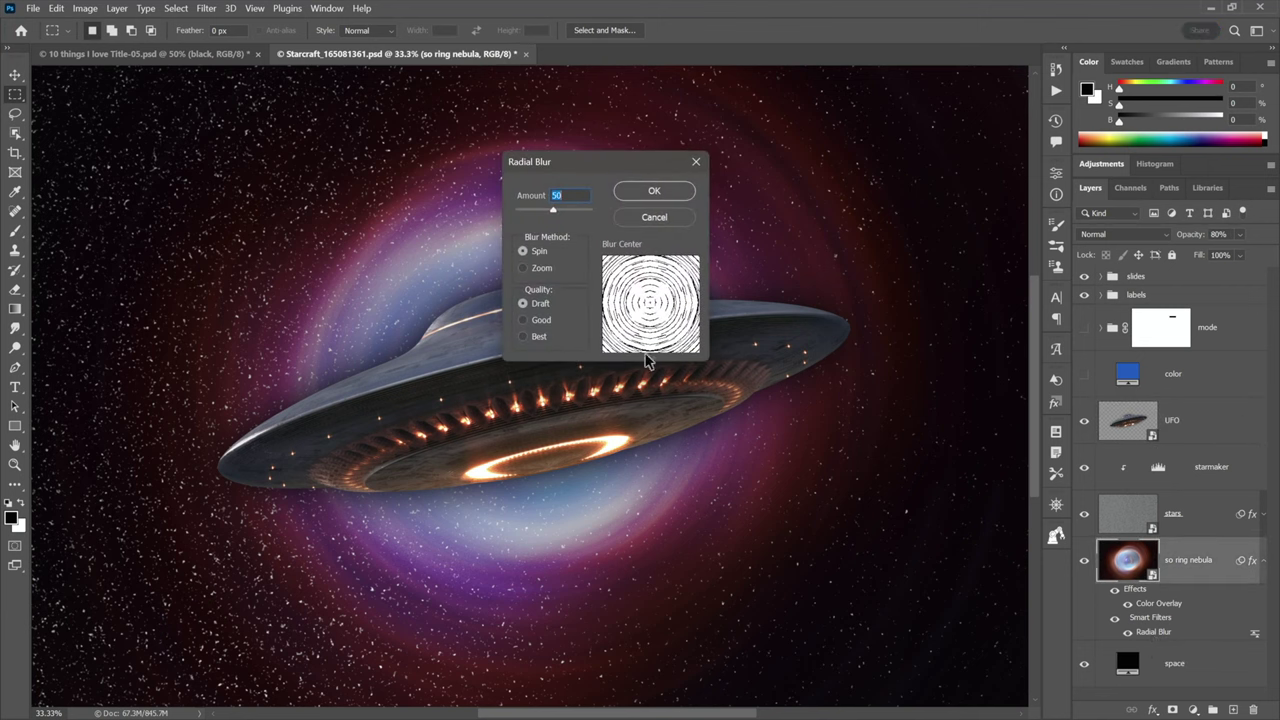
left_click(523, 272)
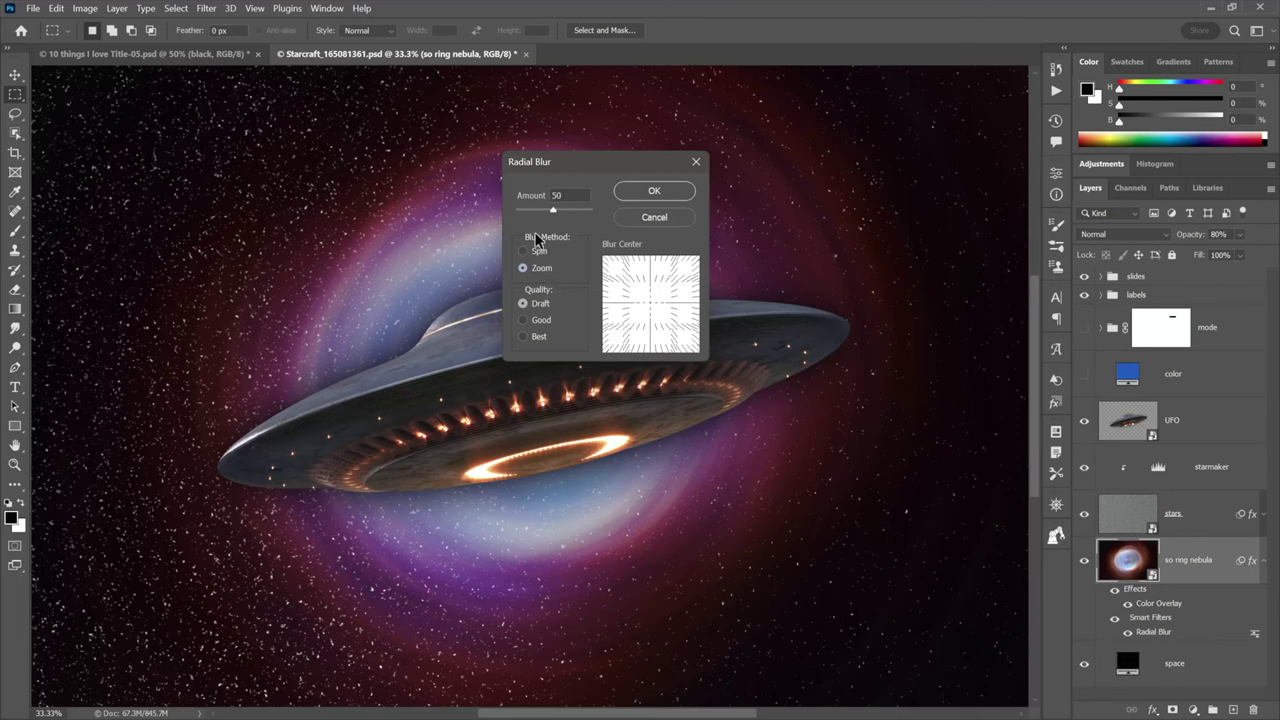
left_click_drag(552, 208, 590, 209)
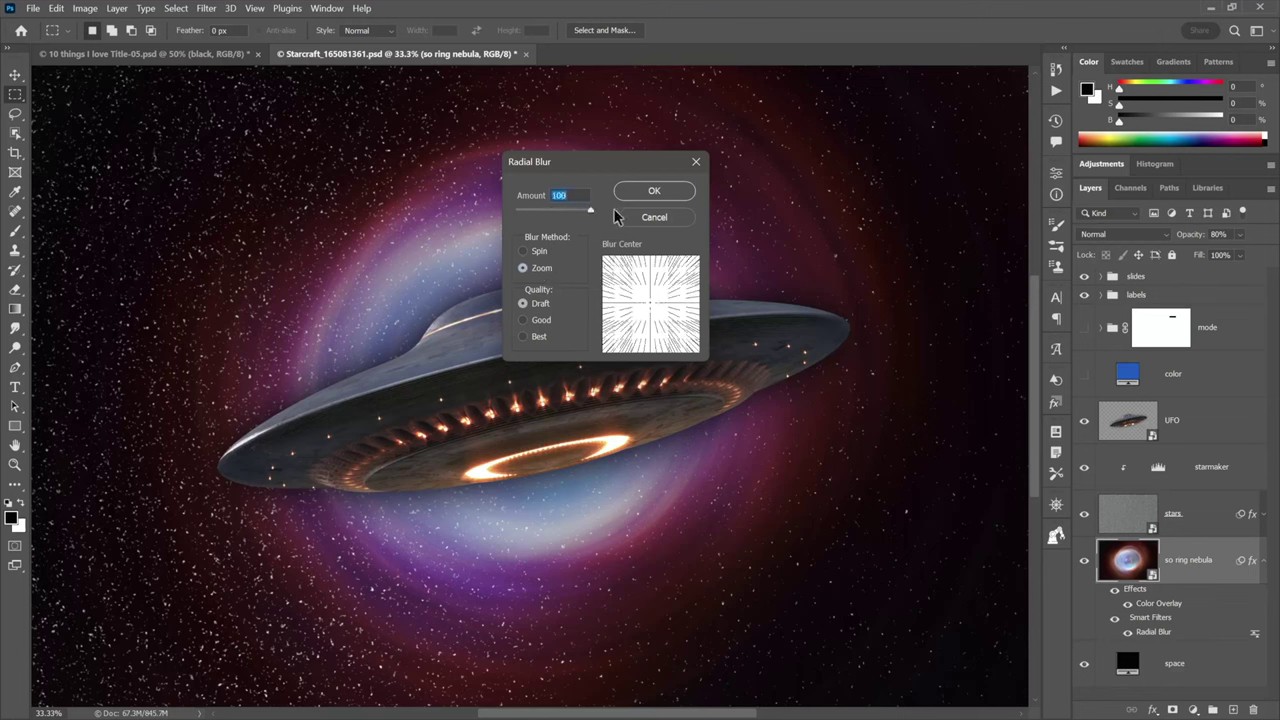
left_click(646, 199)
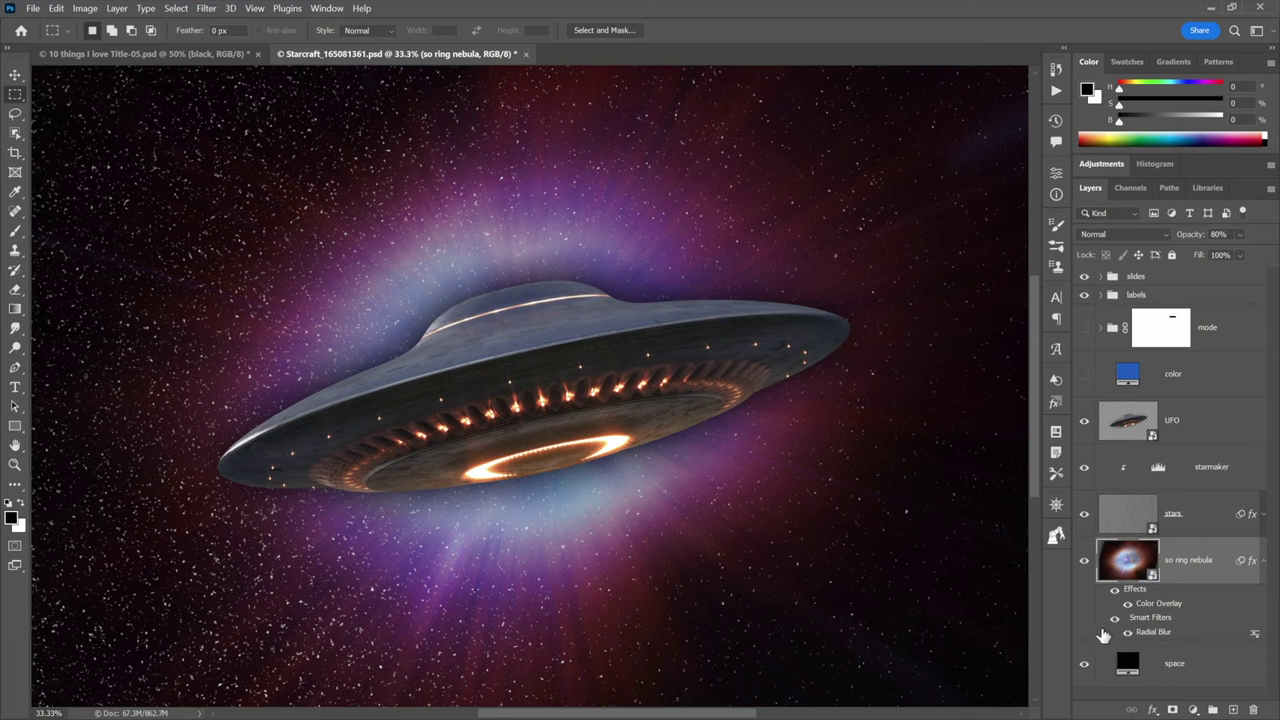
left_click(1116, 620)
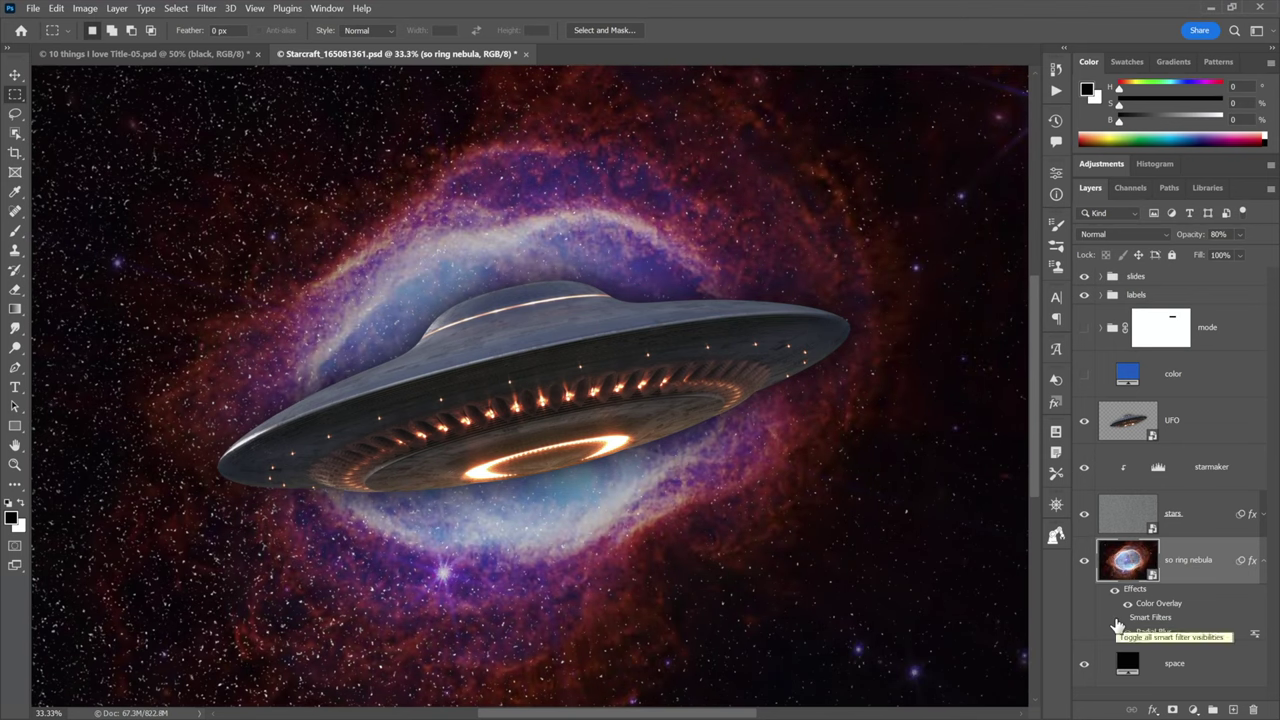
left_click(1116, 621)
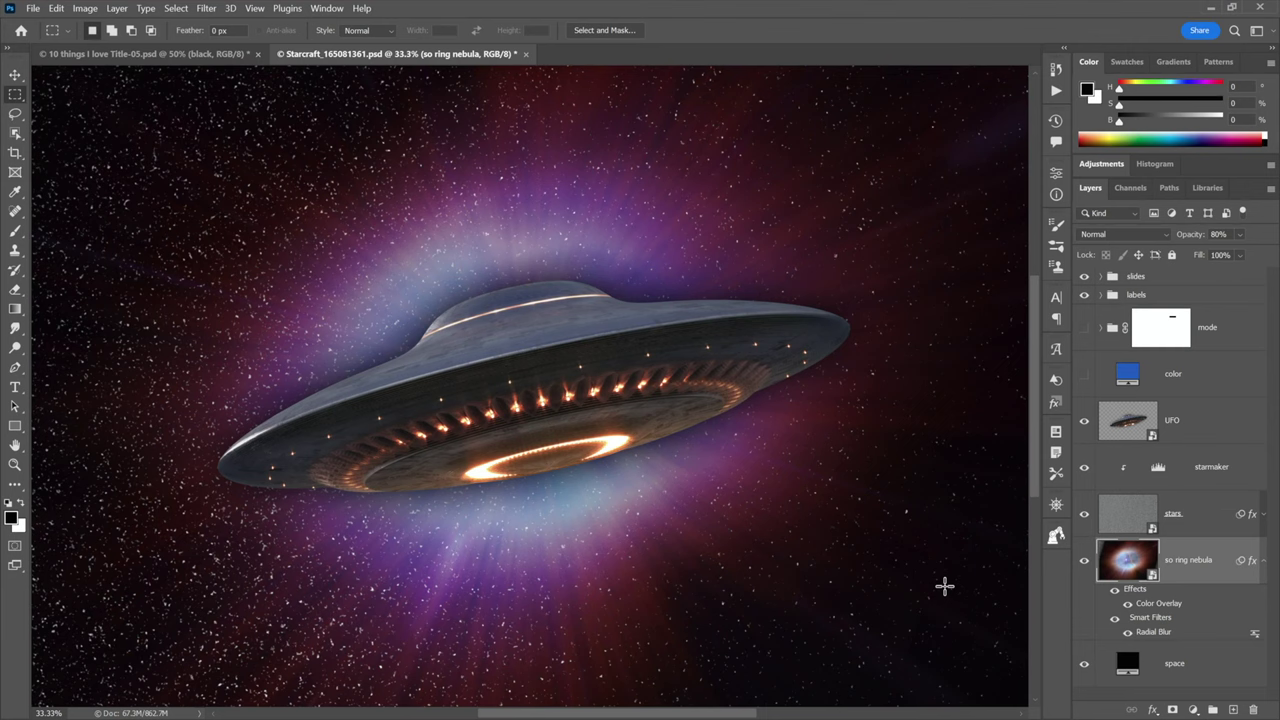
- Hide the UFO layer, list the stars layer's effects and filters, and compare the stars with their smart filters off and on
key("ctrl+Tab")
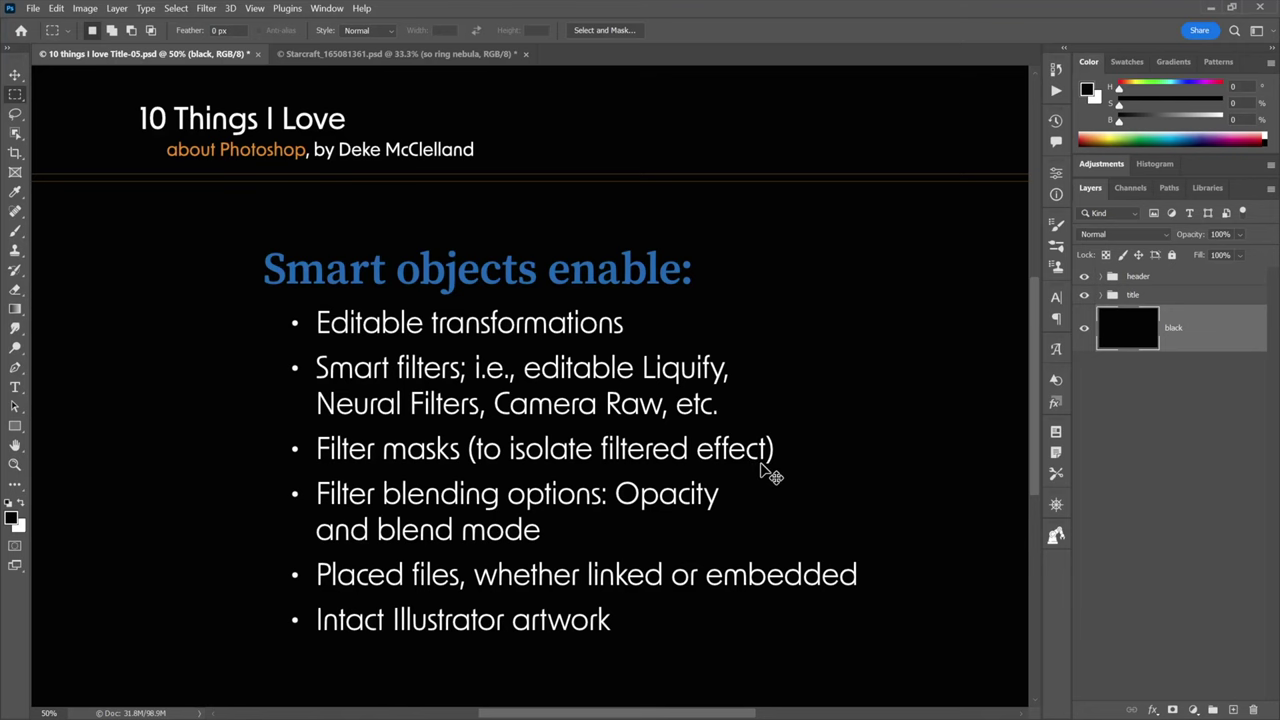
key("ctrl+Tab")
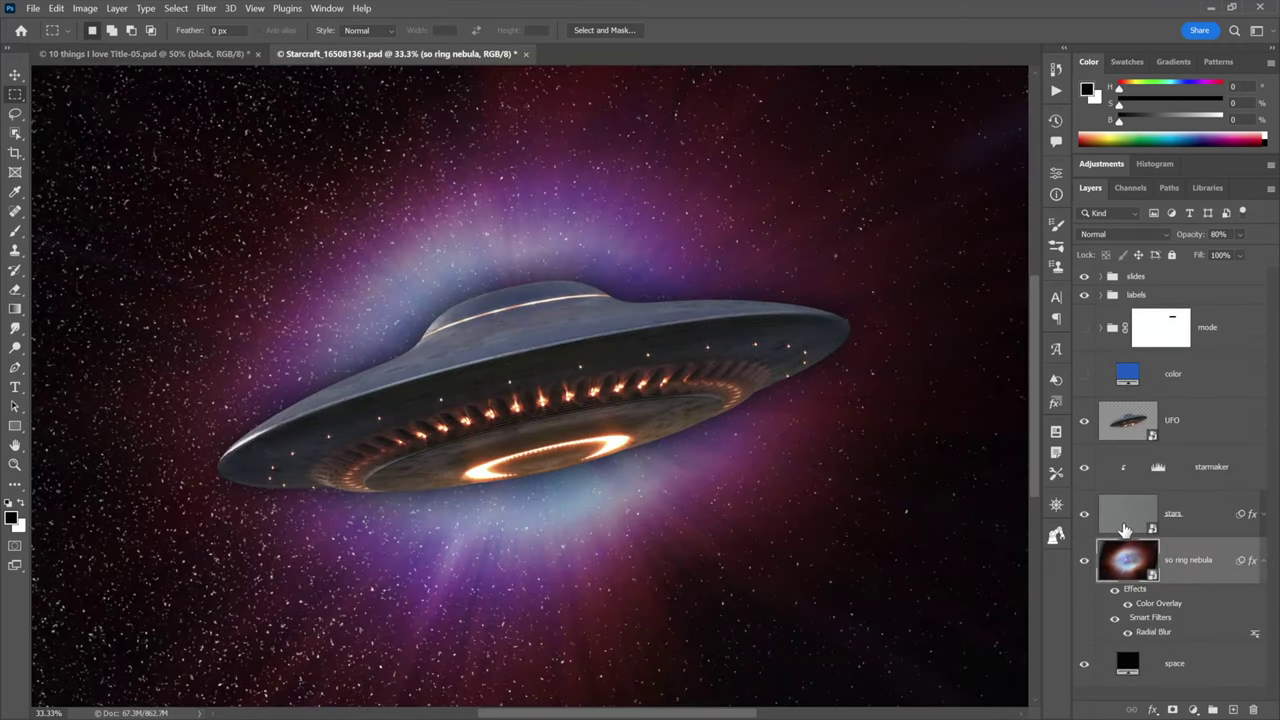
left_click(1262, 515)
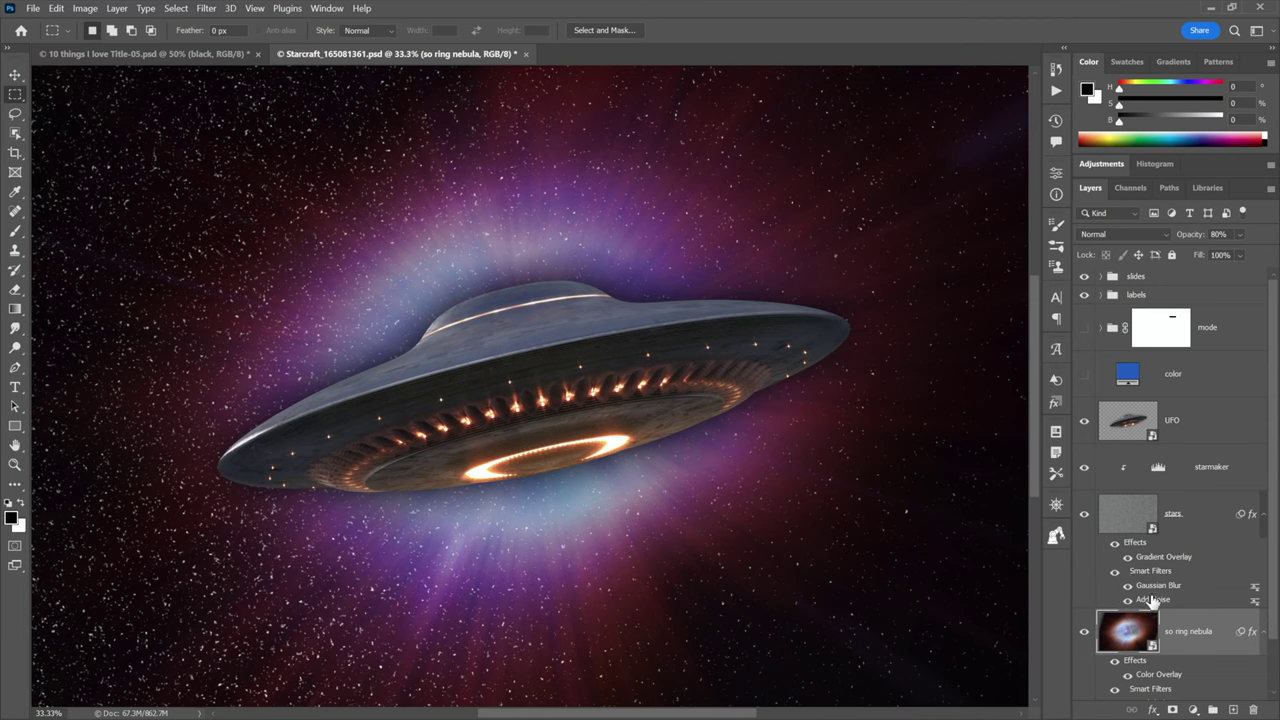
left_click(1085, 422)
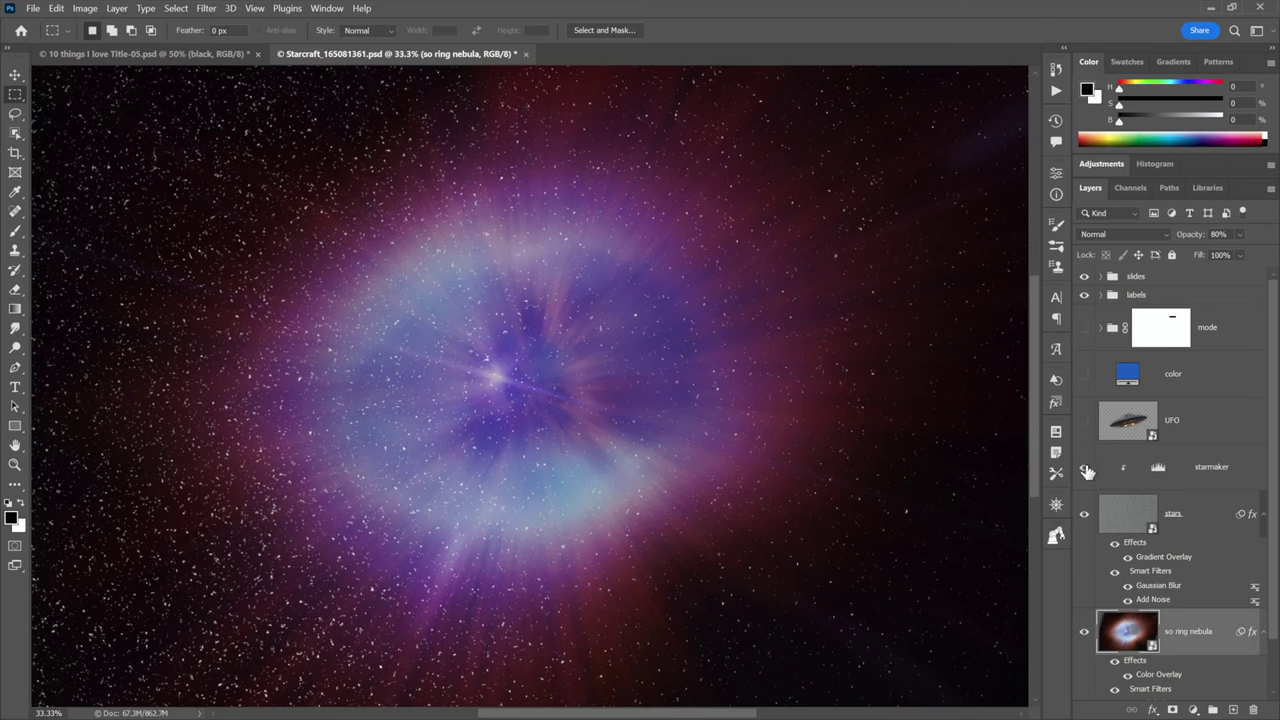
left_click(1116, 578)
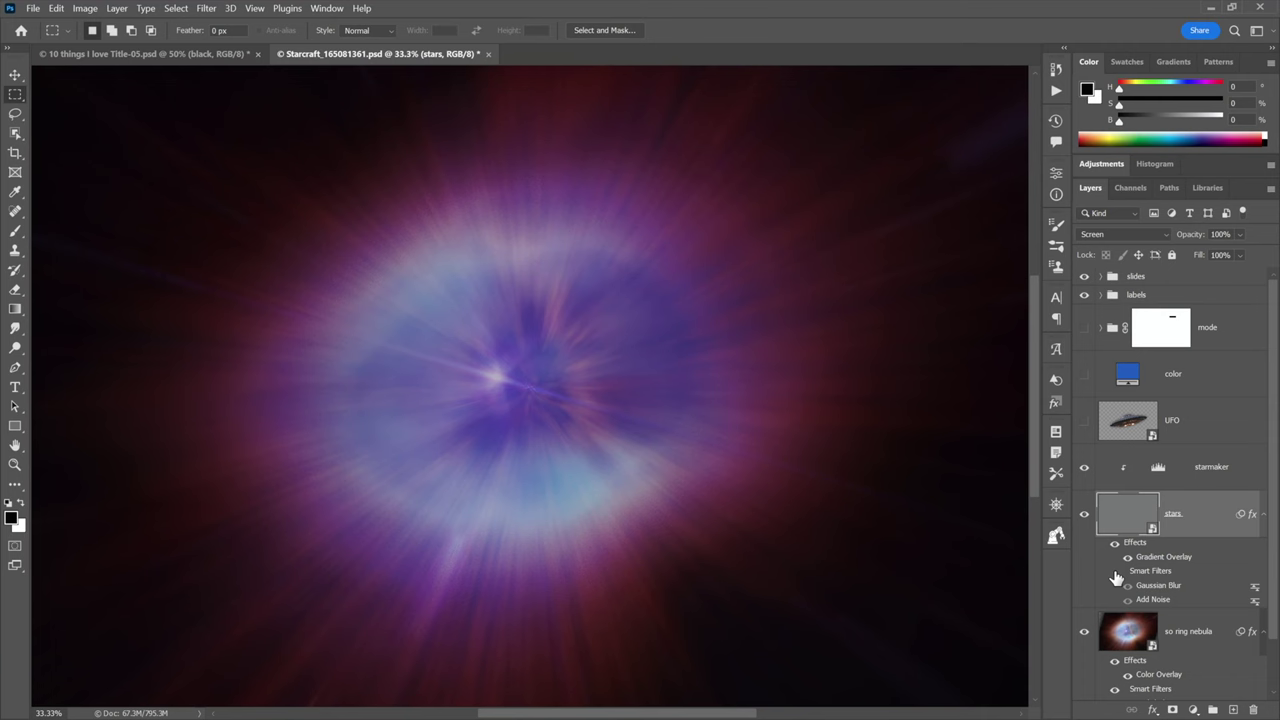
left_click(1116, 578)
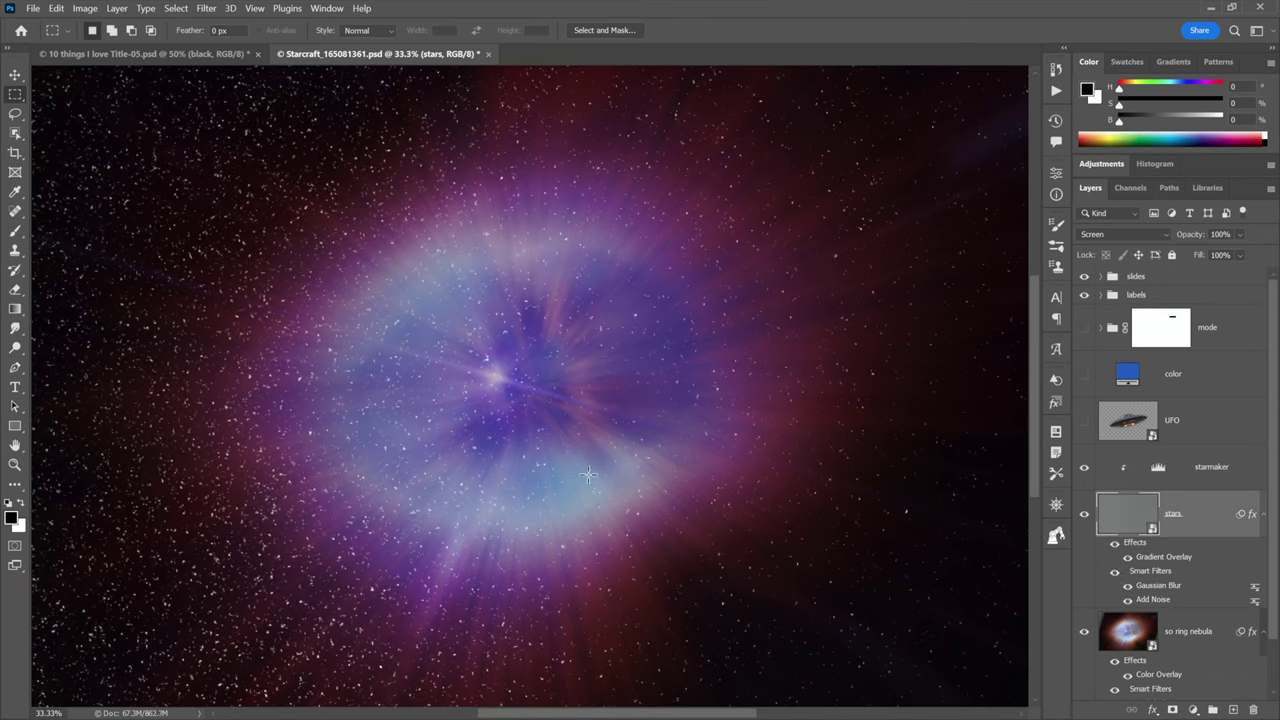
- Add a filter mask to the stars layer's smart filters and paint black over the nebula's center with a 2600-pixel soft brush
right_click(1141, 572)
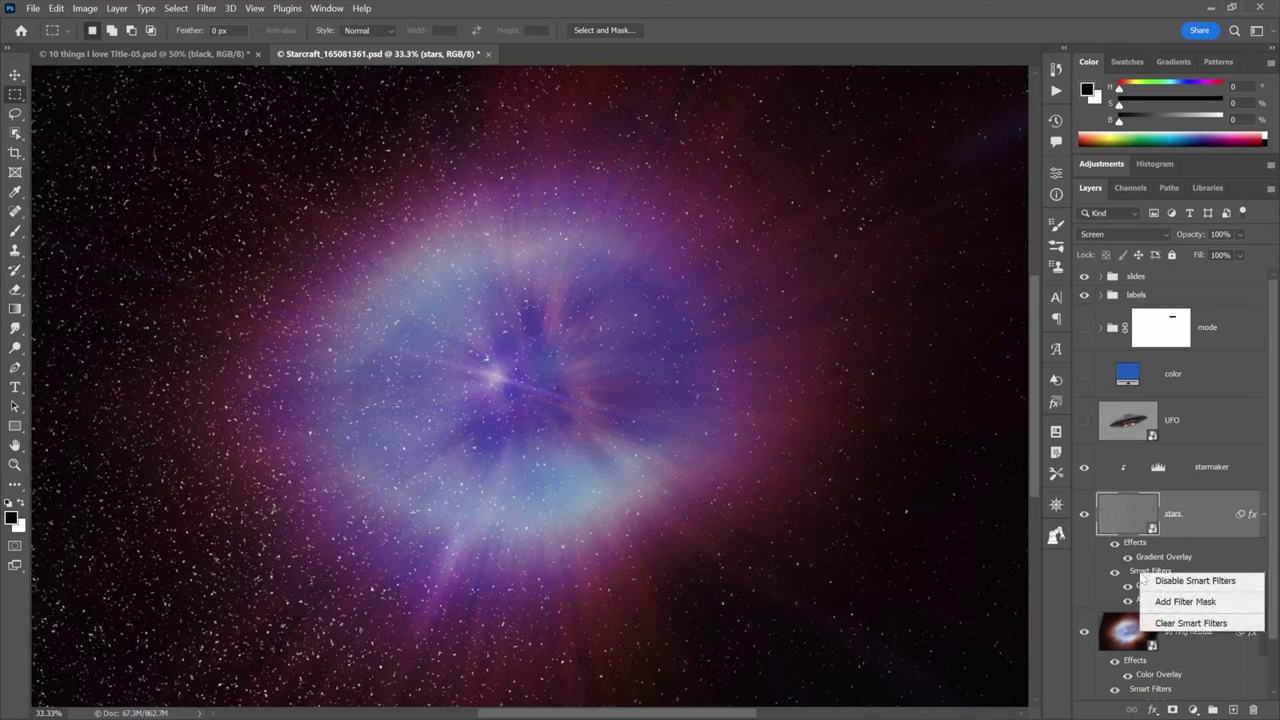
left_click(1242, 603)
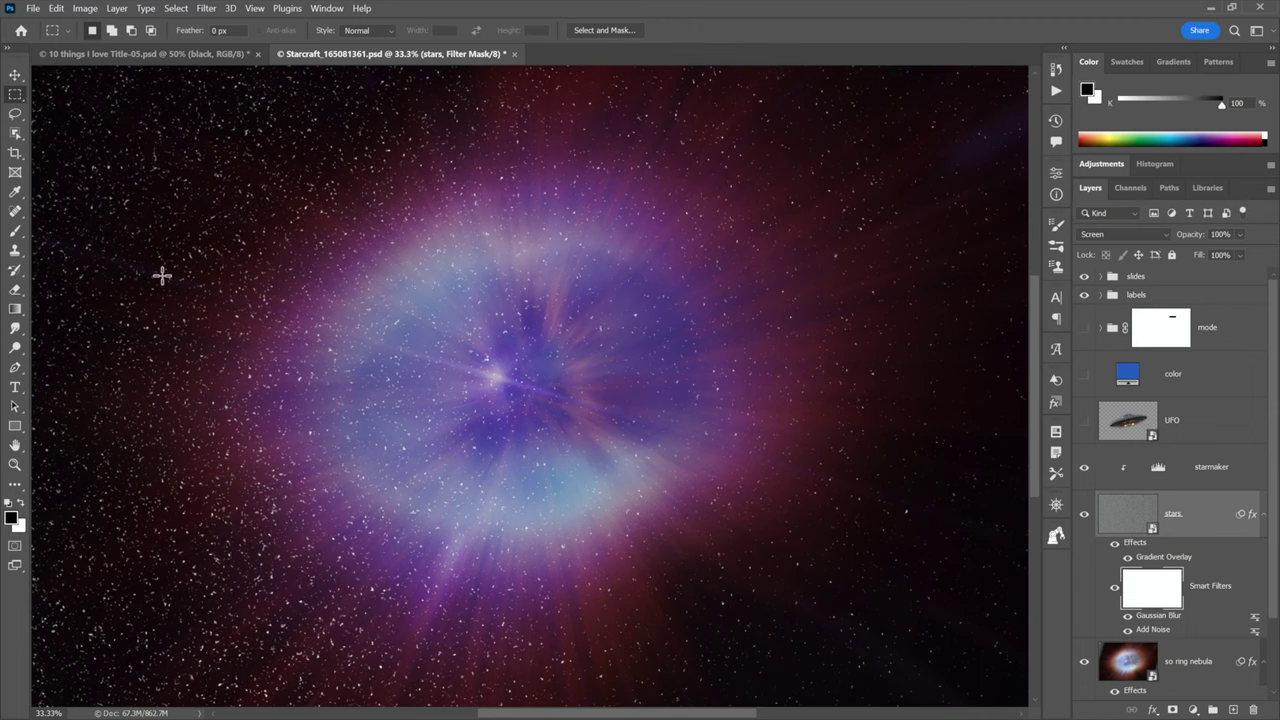
left_click(19, 237)
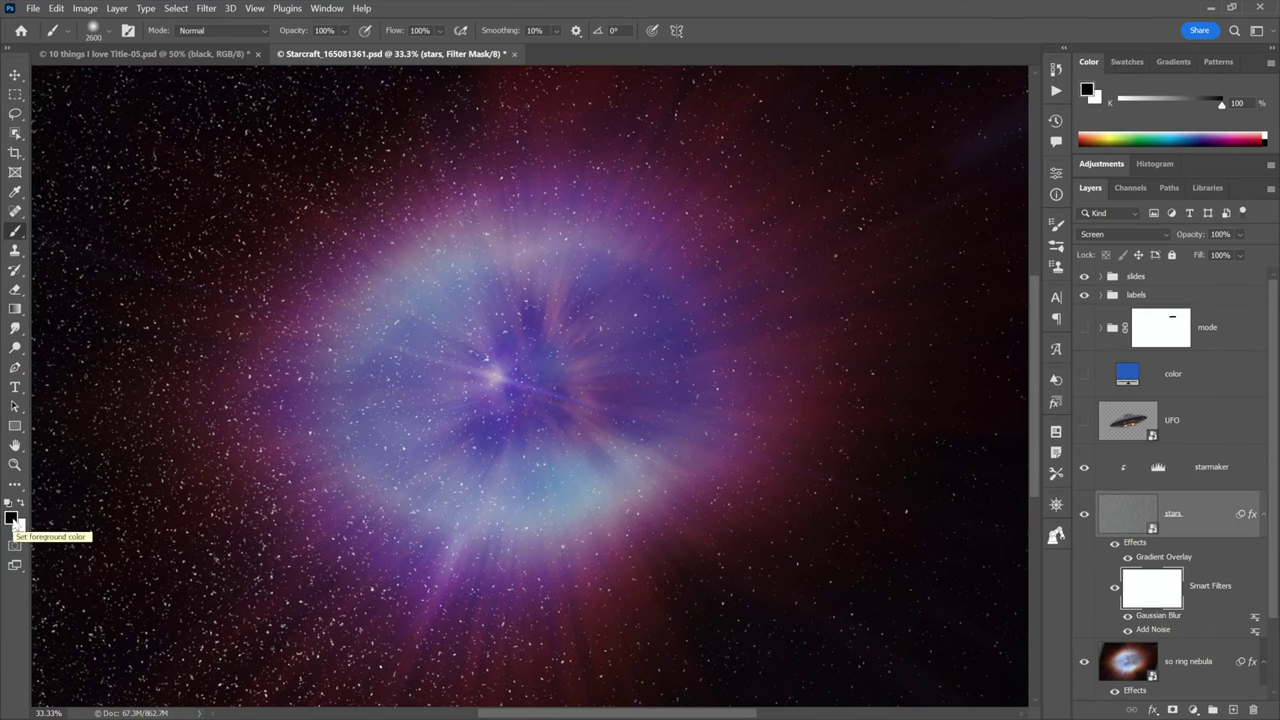
left_click(519, 394)
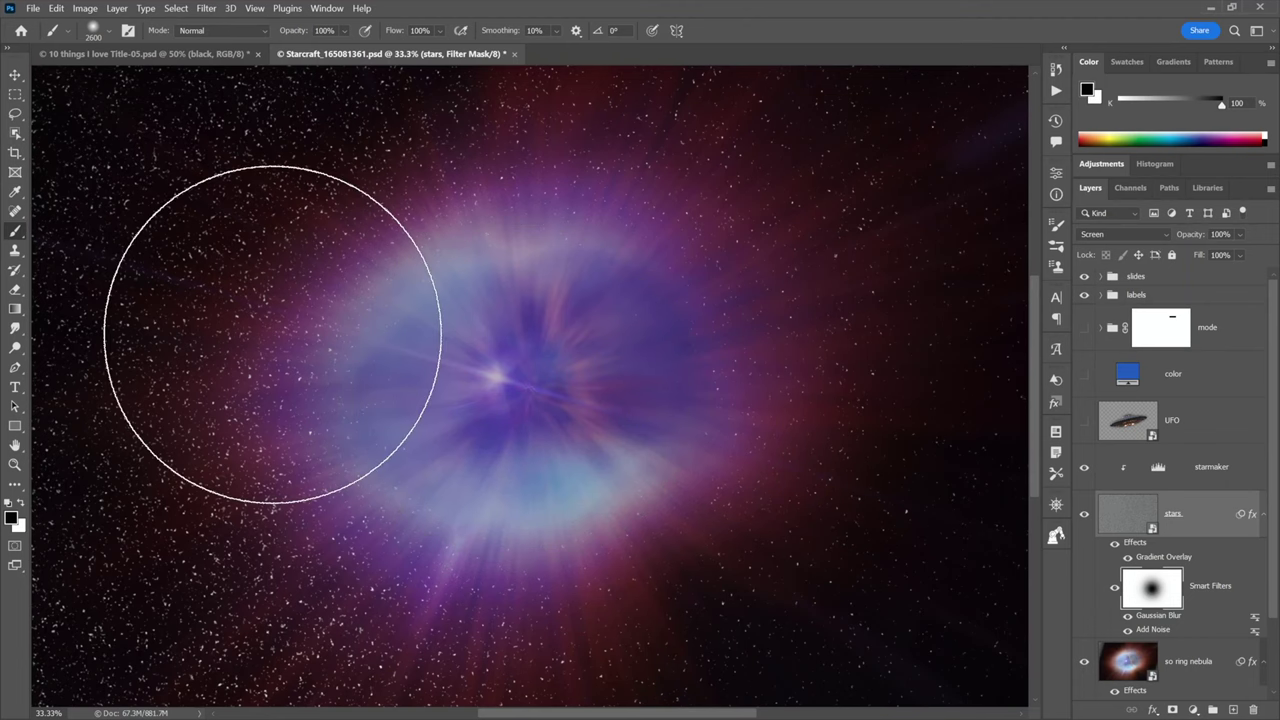
key("m")
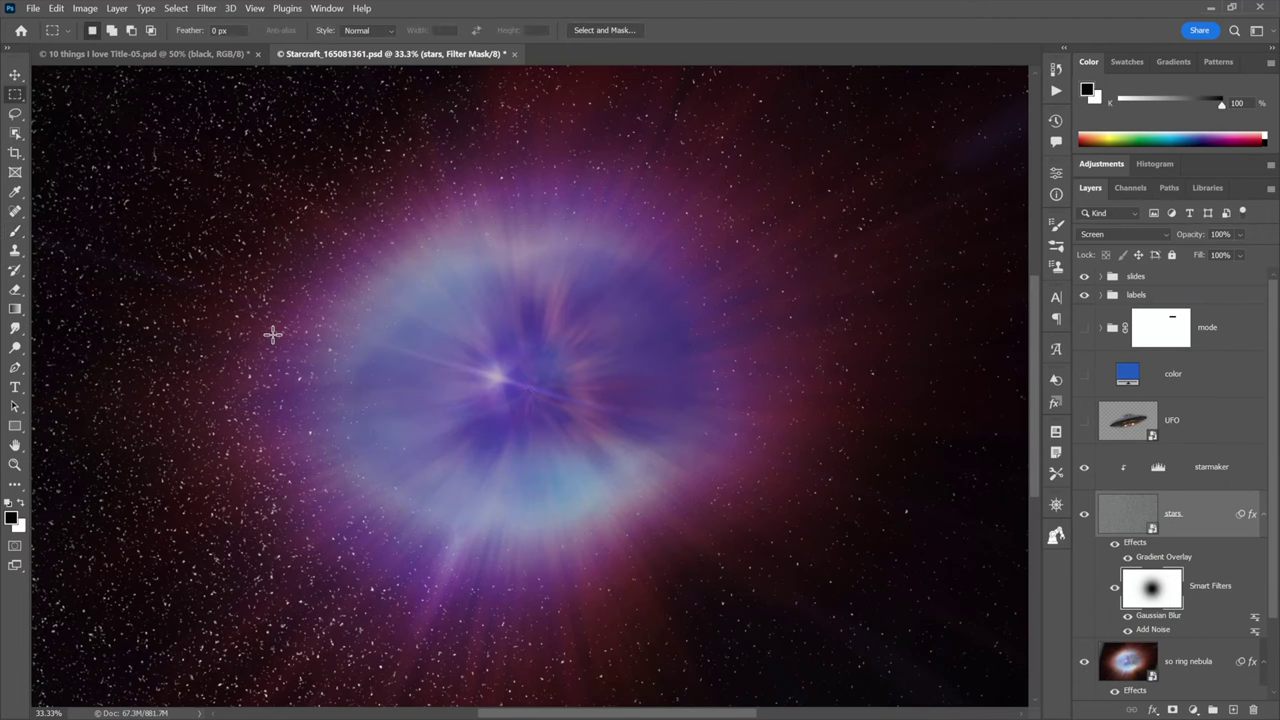
- Set the blending options of the so ring nebula's Radial Blur to Screen mode at 100% opacity
key("ctrl+Tab")
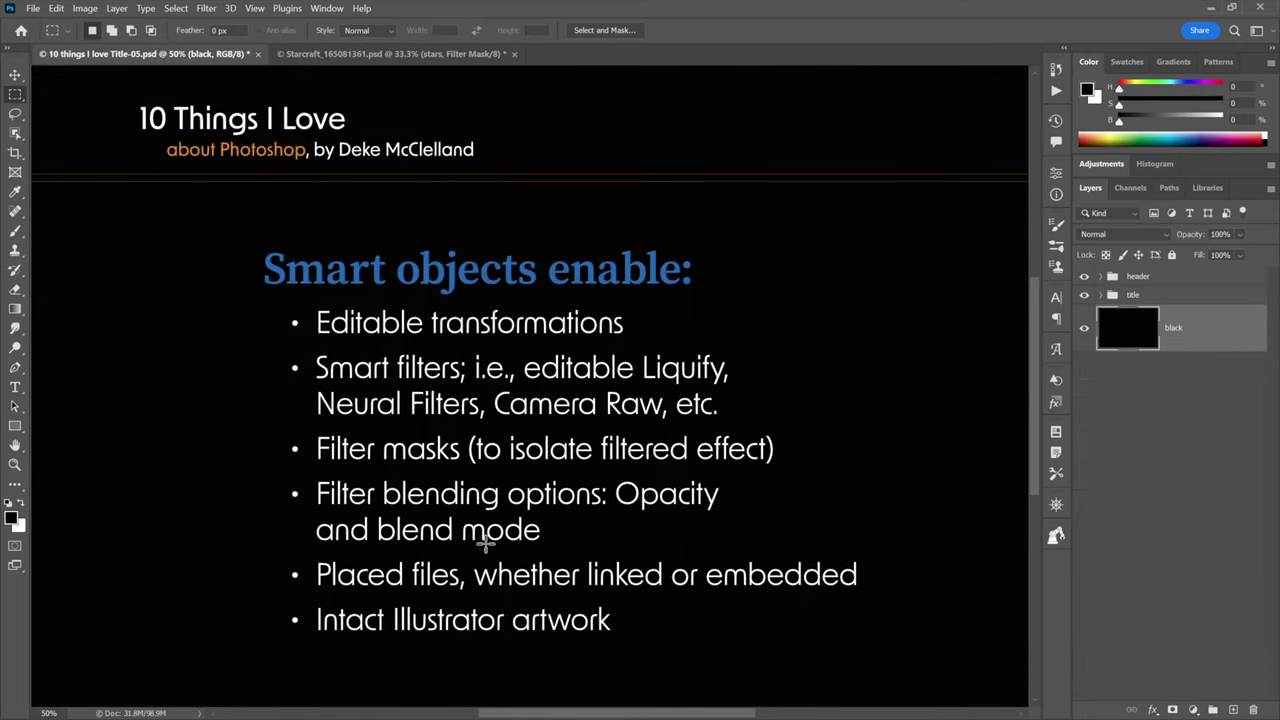
key("ctrl+Tab")
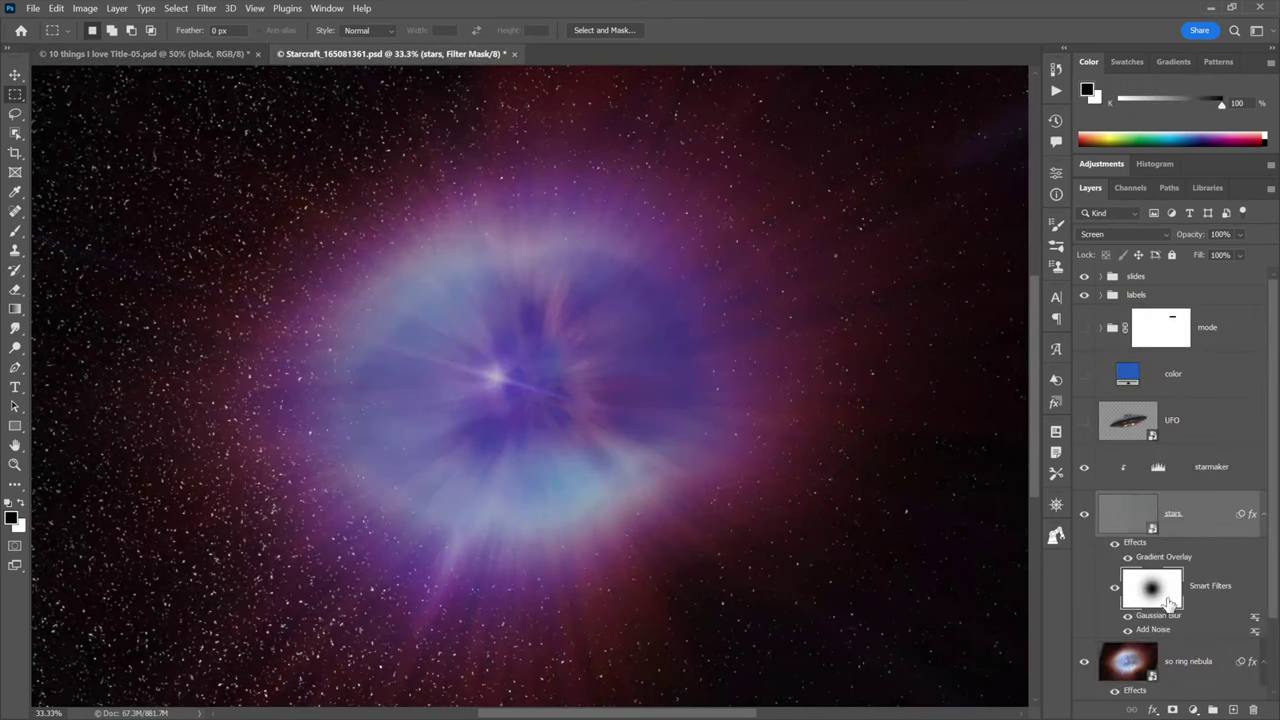
scroll(1175, 605, "down", 3)
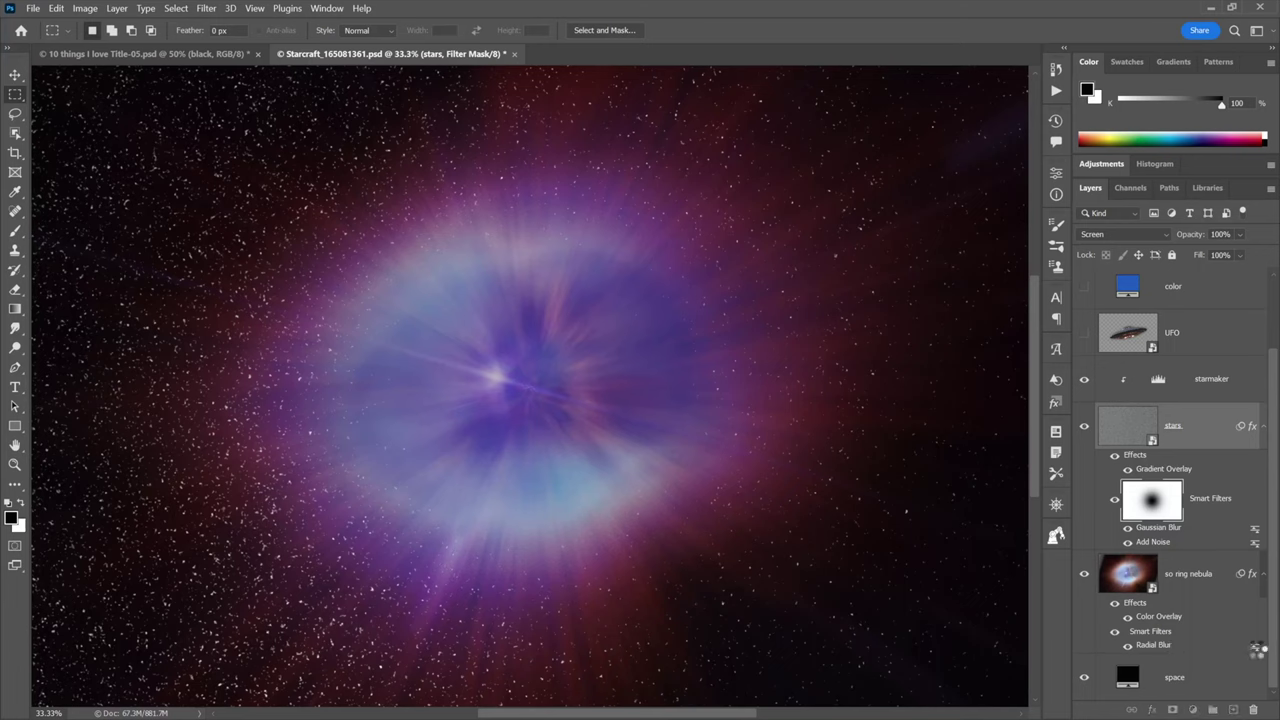
double_click(1255, 647)
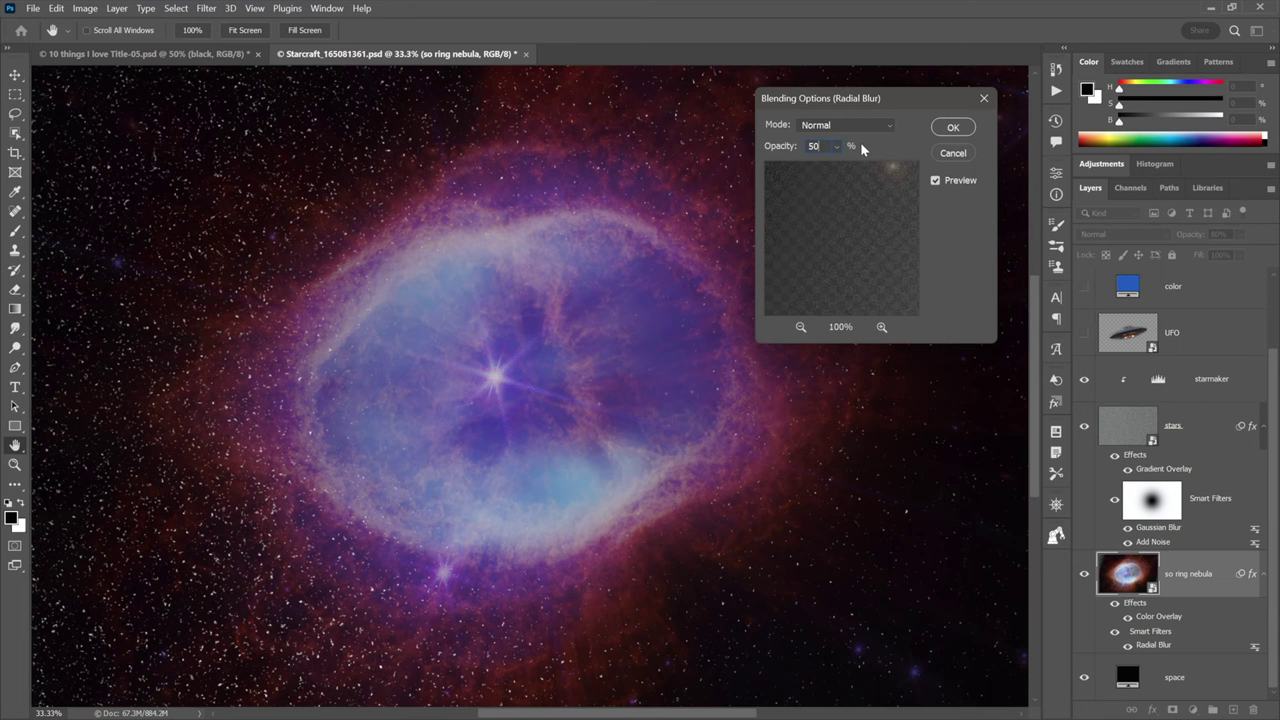
key("BackSpace")
key("BackSpace")
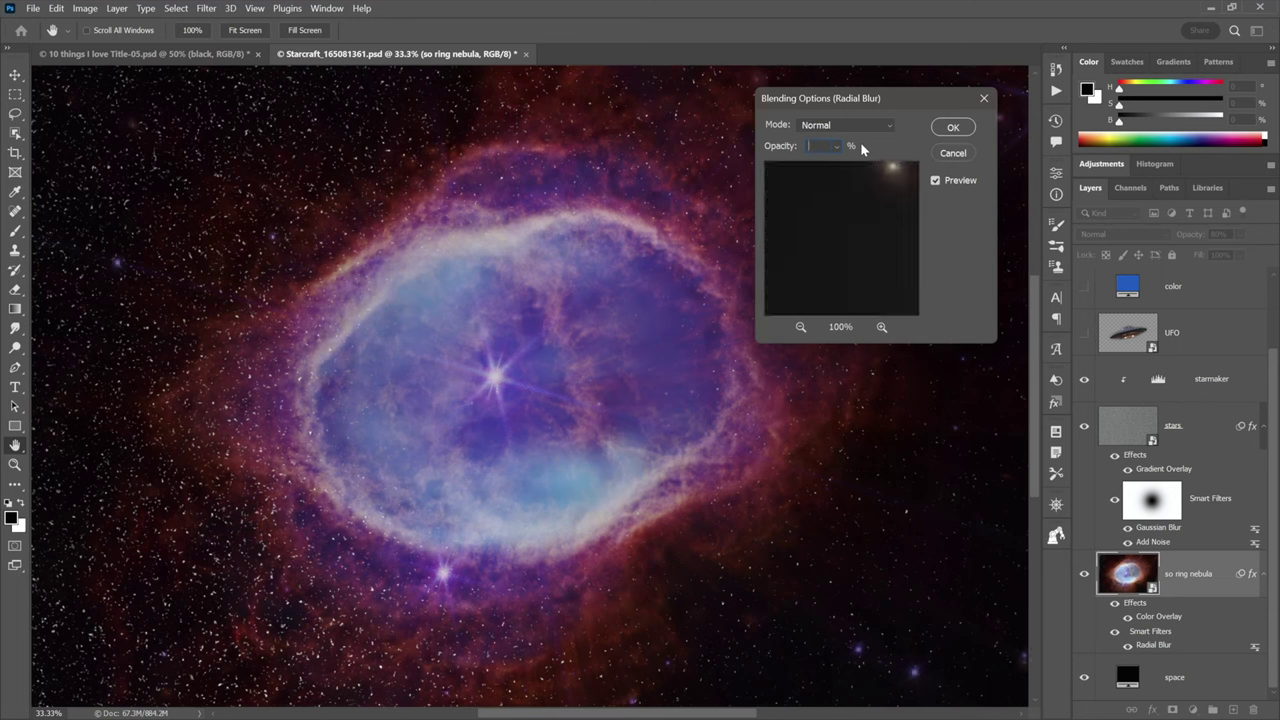
type("100")
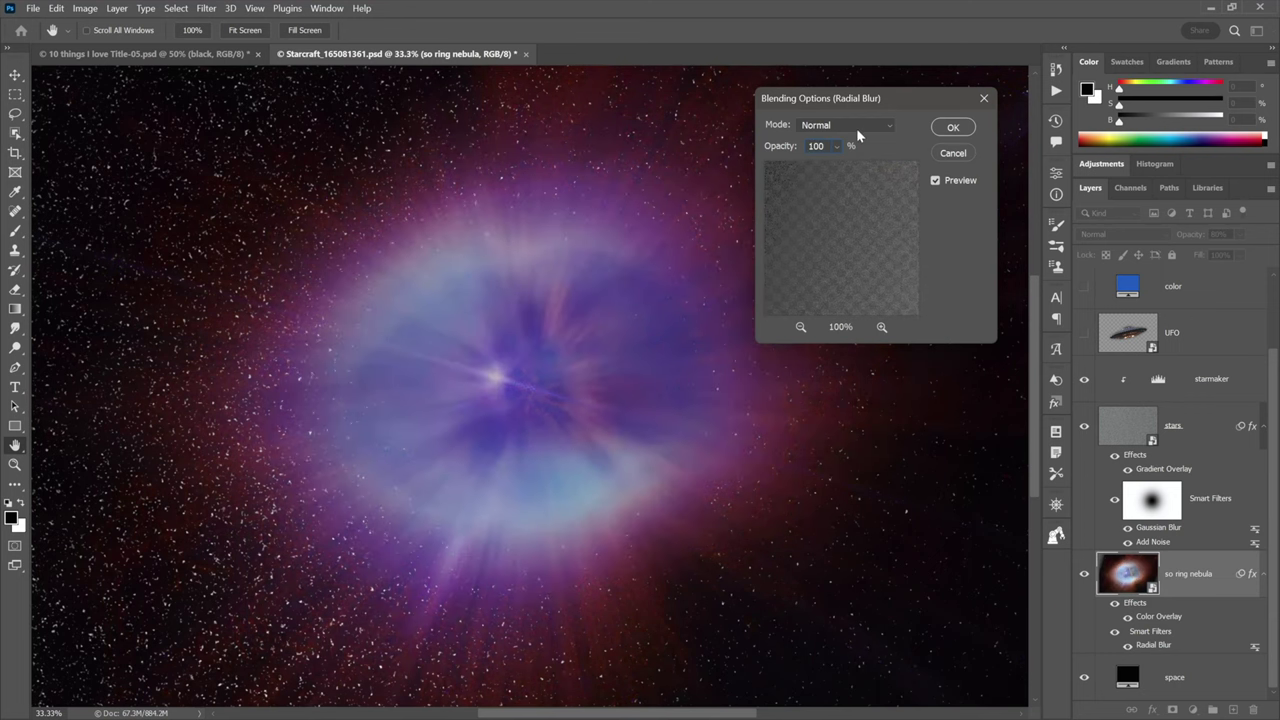
left_click(858, 134)
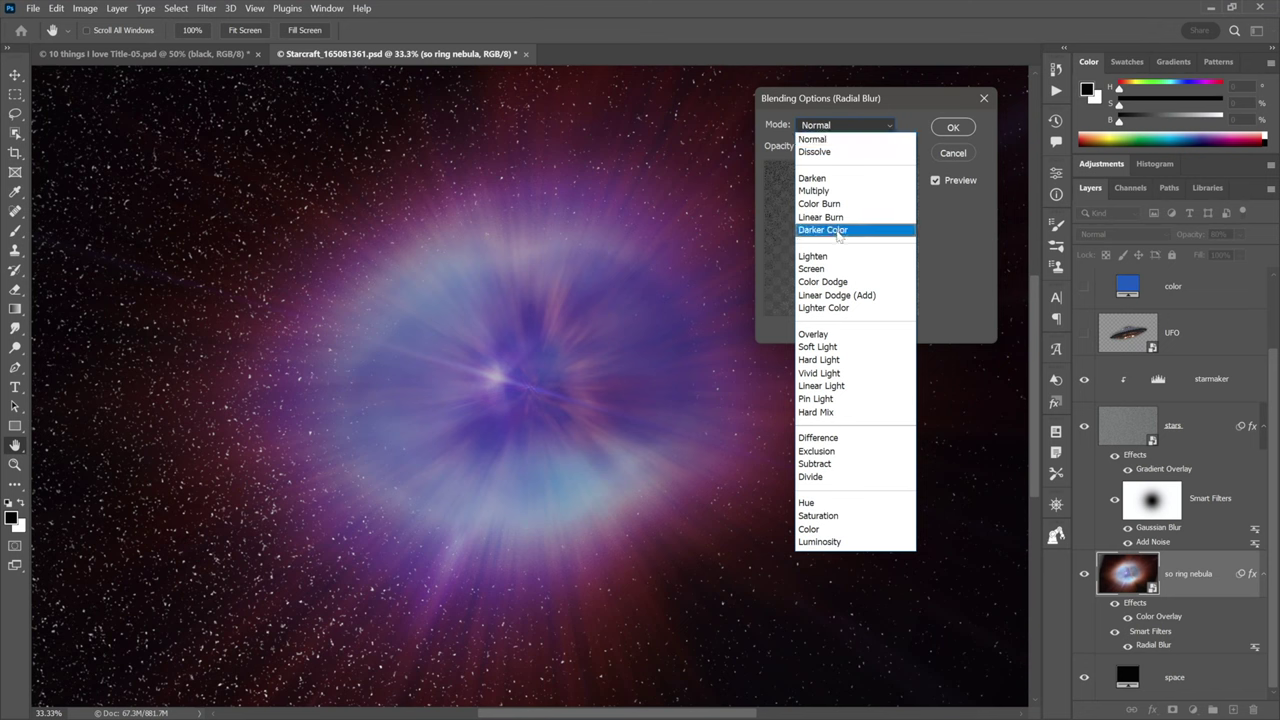
left_click(855, 269)
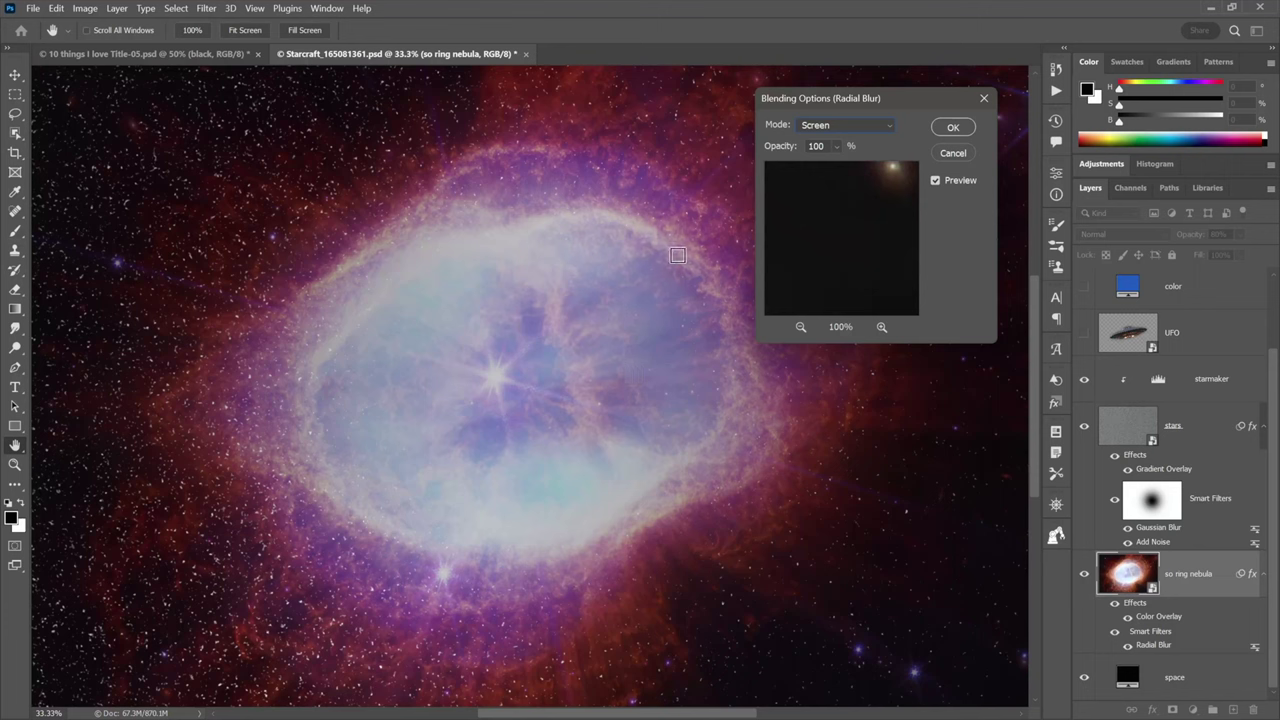
left_click(953, 128)
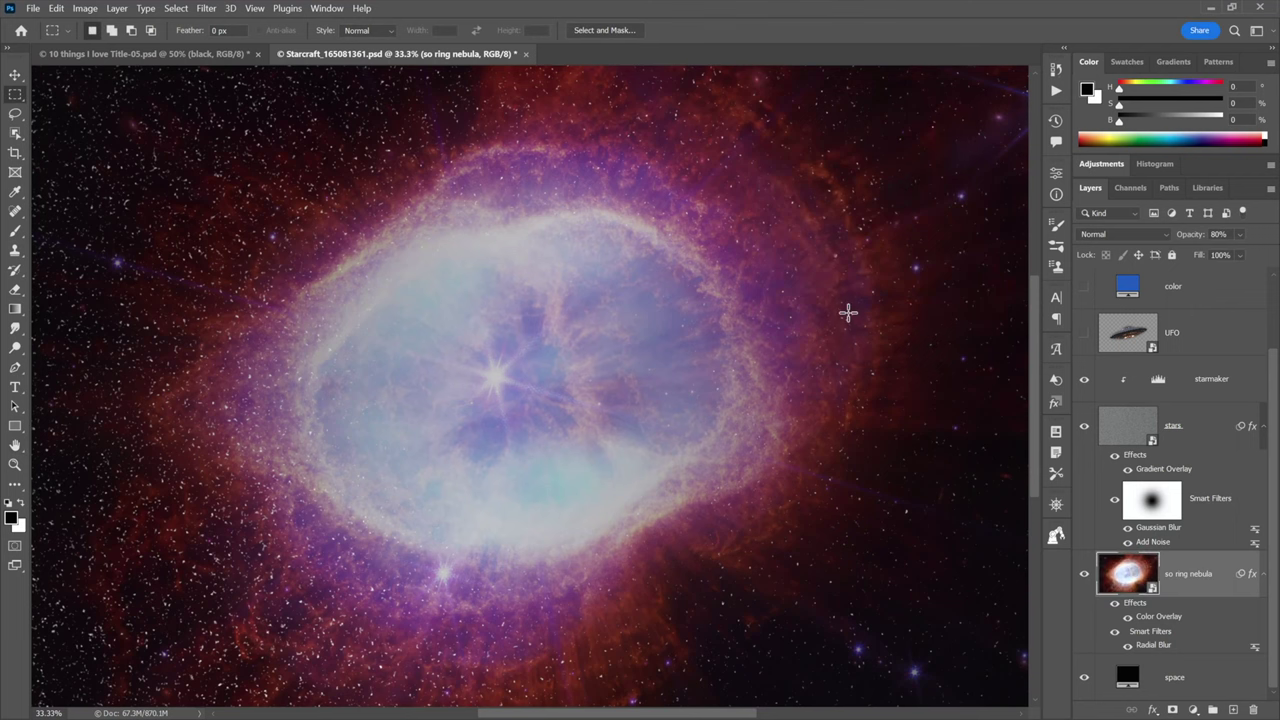
- Review the smart objects slide and the Image Size and Resampling title slide, and bring Tiny with smart object.psd to the front
key("ctrl+Tab")
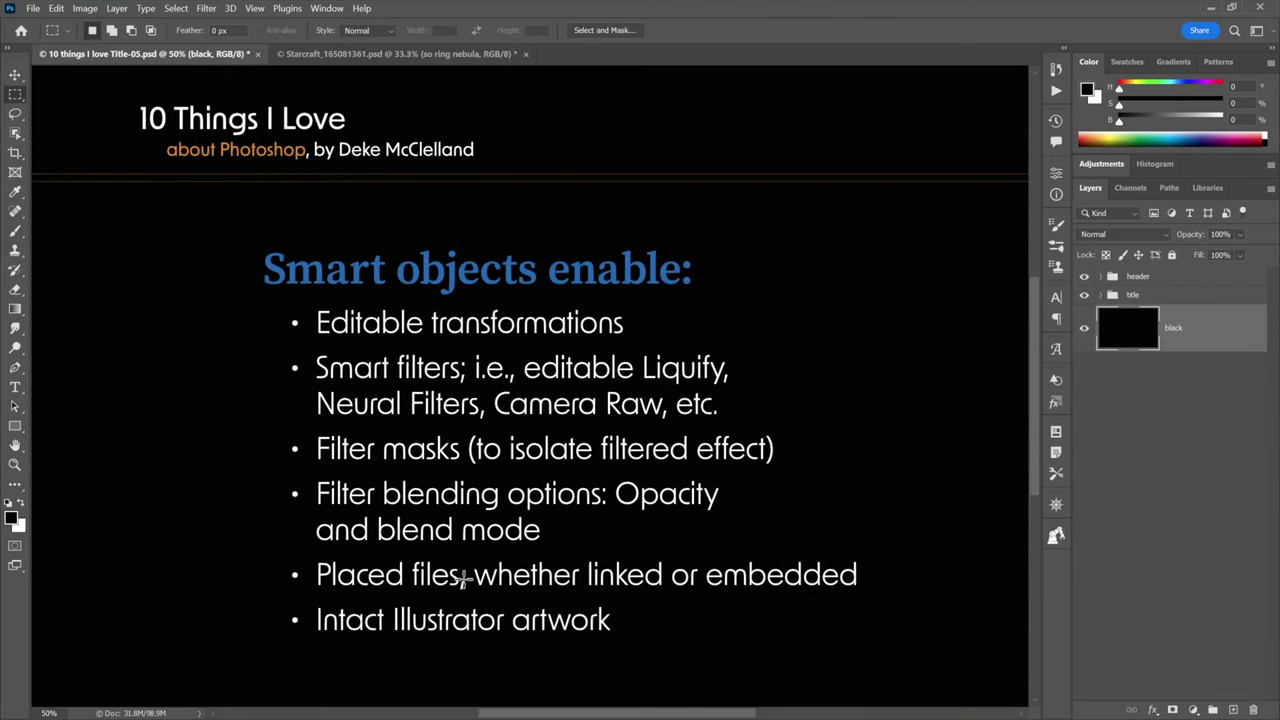
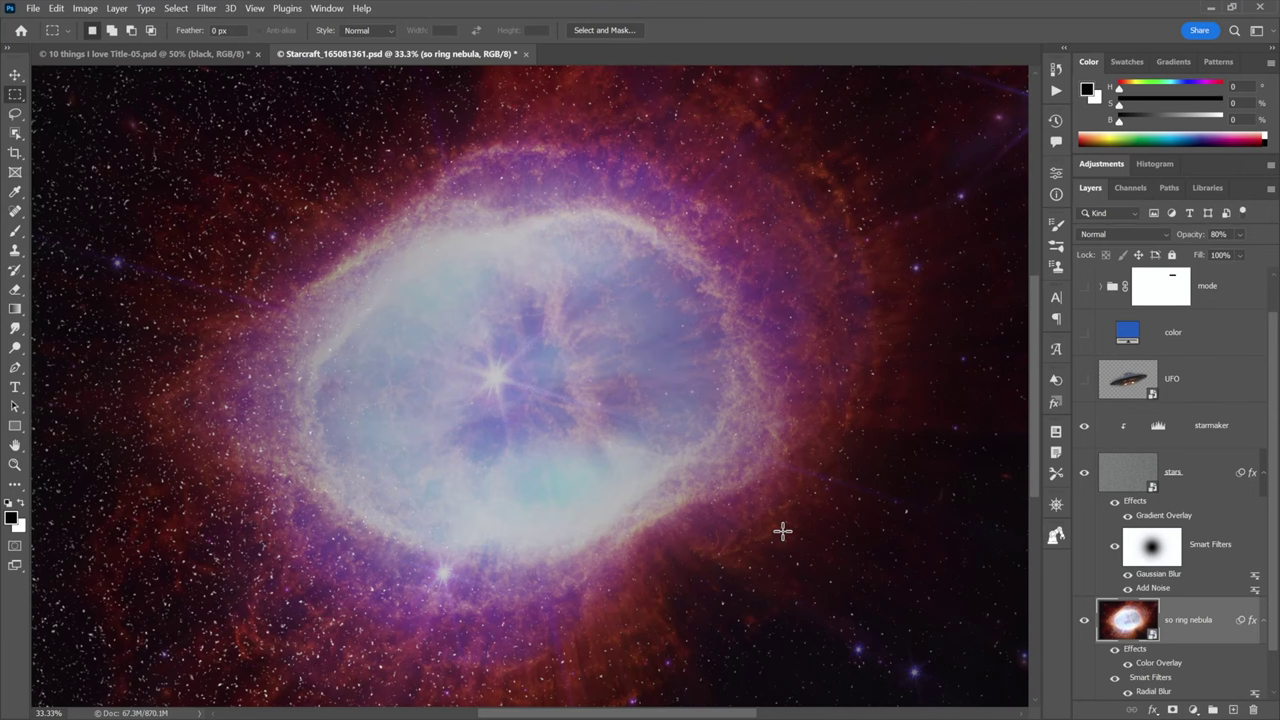
key("ctrl+Tab")
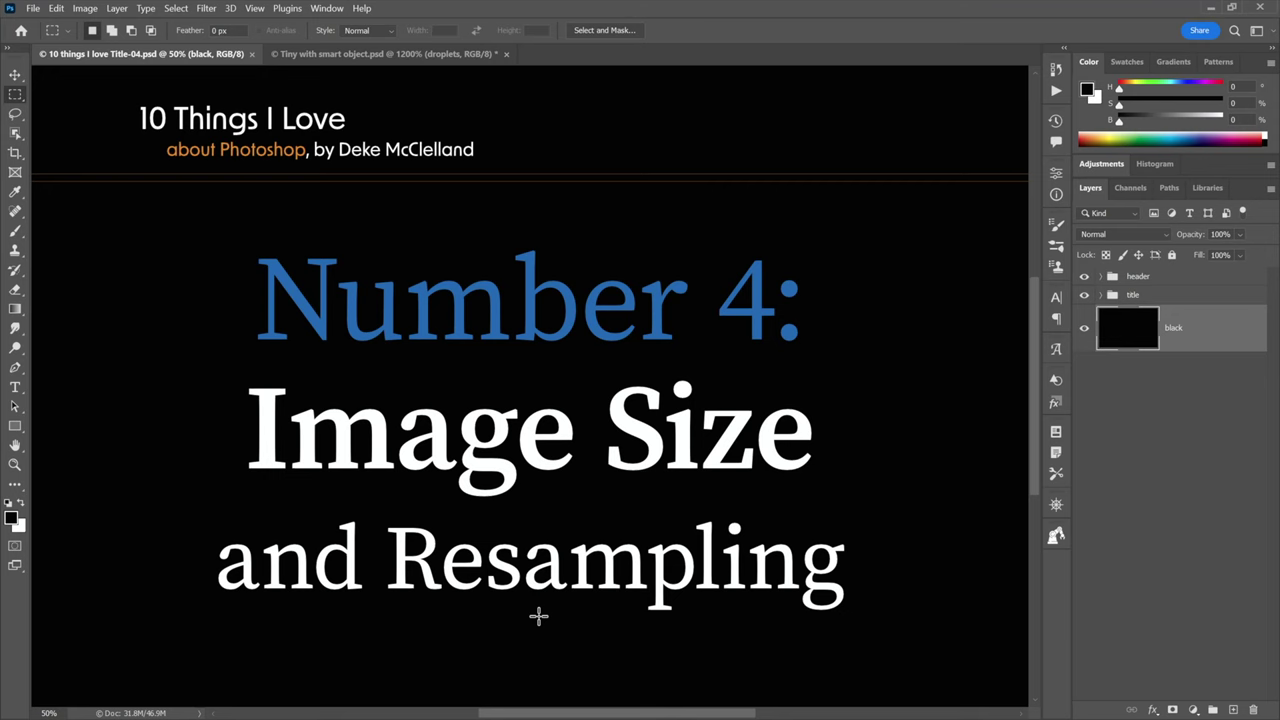
key("ctrl+Tab")
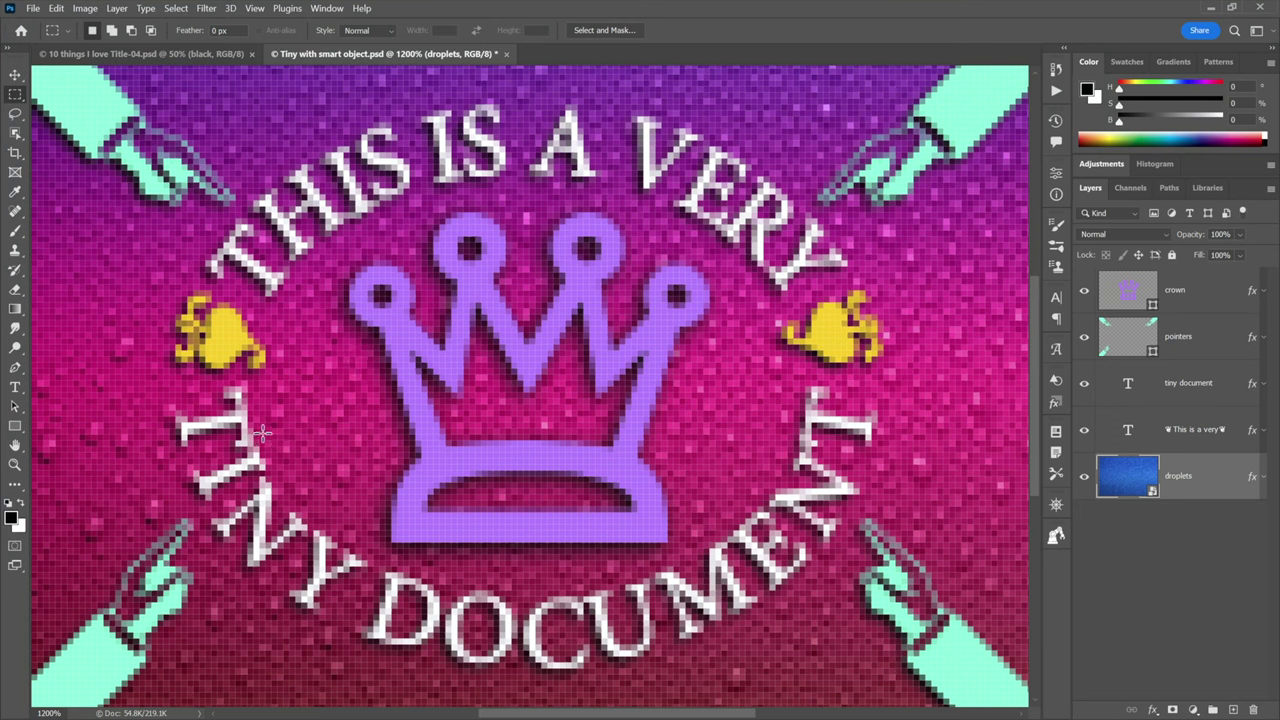
key("ctrl+Tab")
key("ctrl+Tab")
key("ctrl+Tab")
key("ctrl+Tab")
- Check the scale of the droplets smart object with Free Transform
key("ctrl+t")
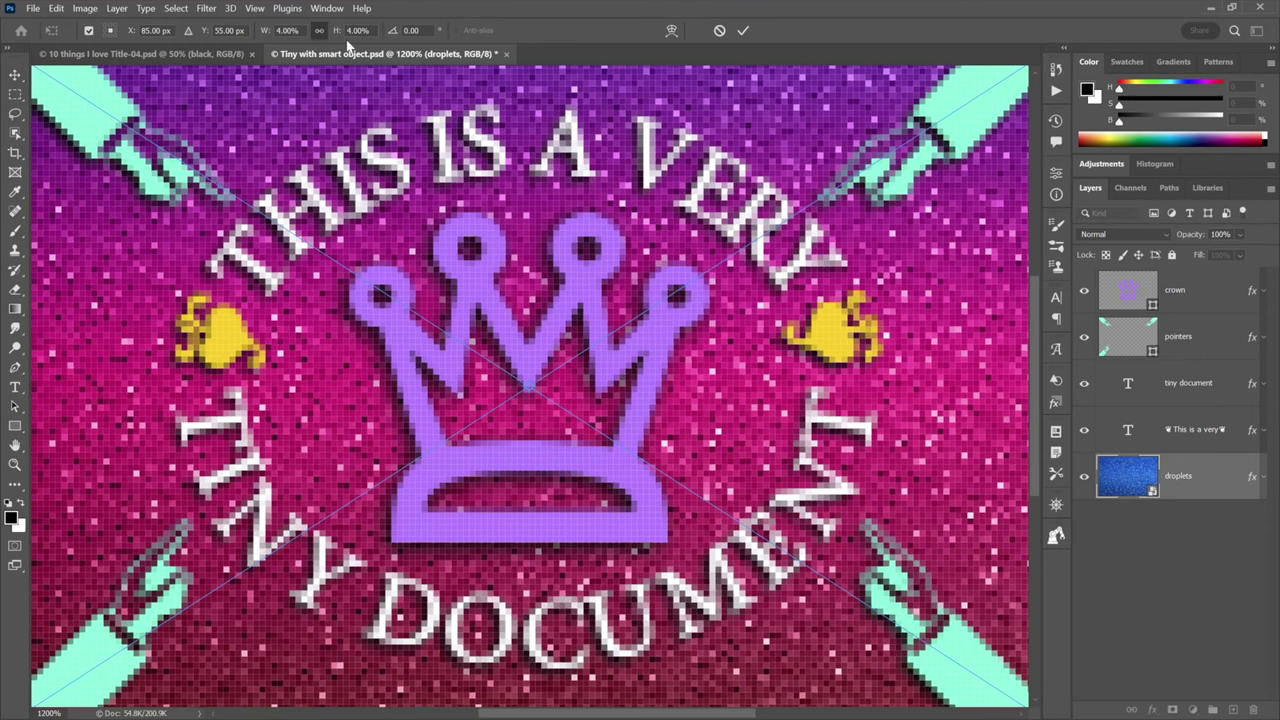
key("Return")
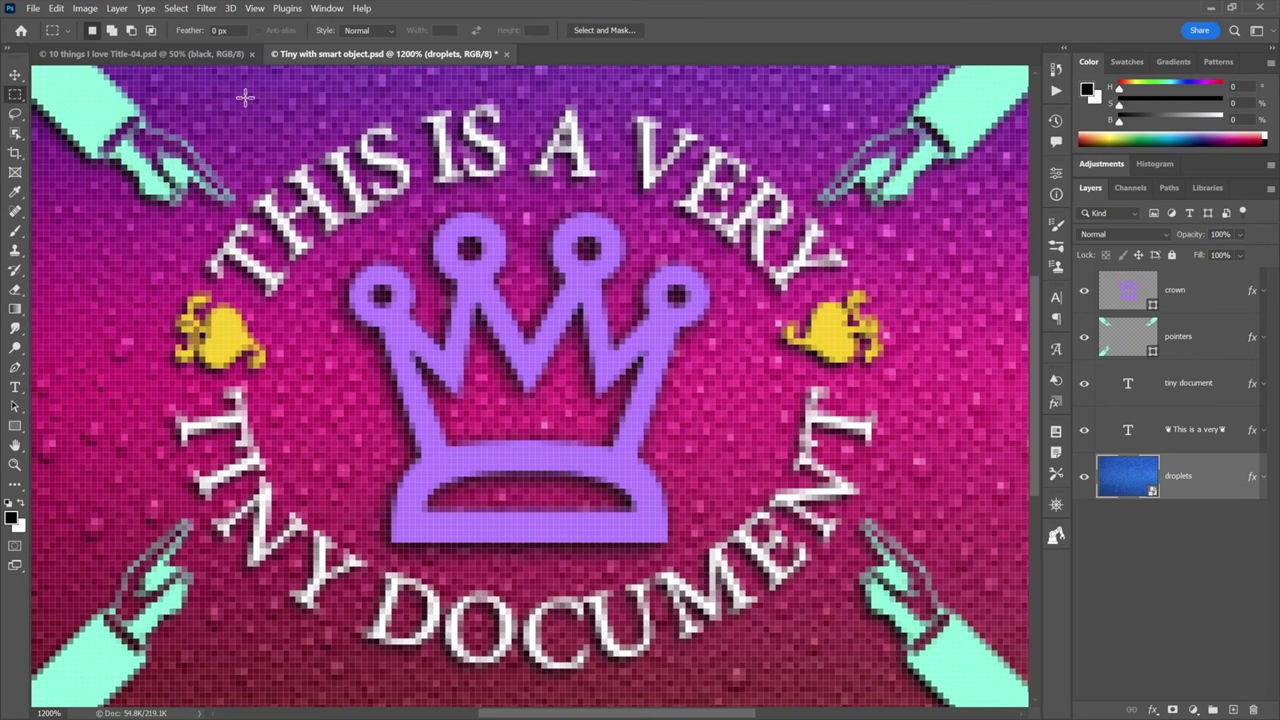
- Open the document's Image Size settings with the width and height measured in percent
left_click(85, 8)
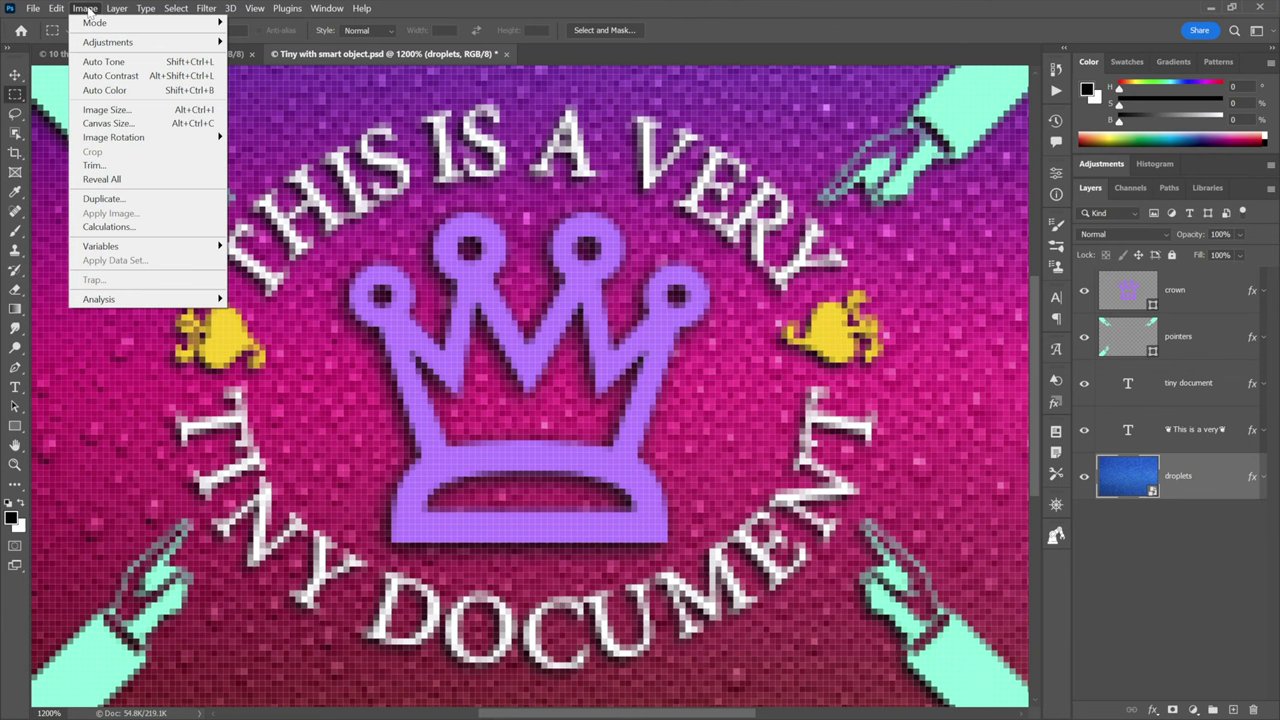
left_click(155, 116)
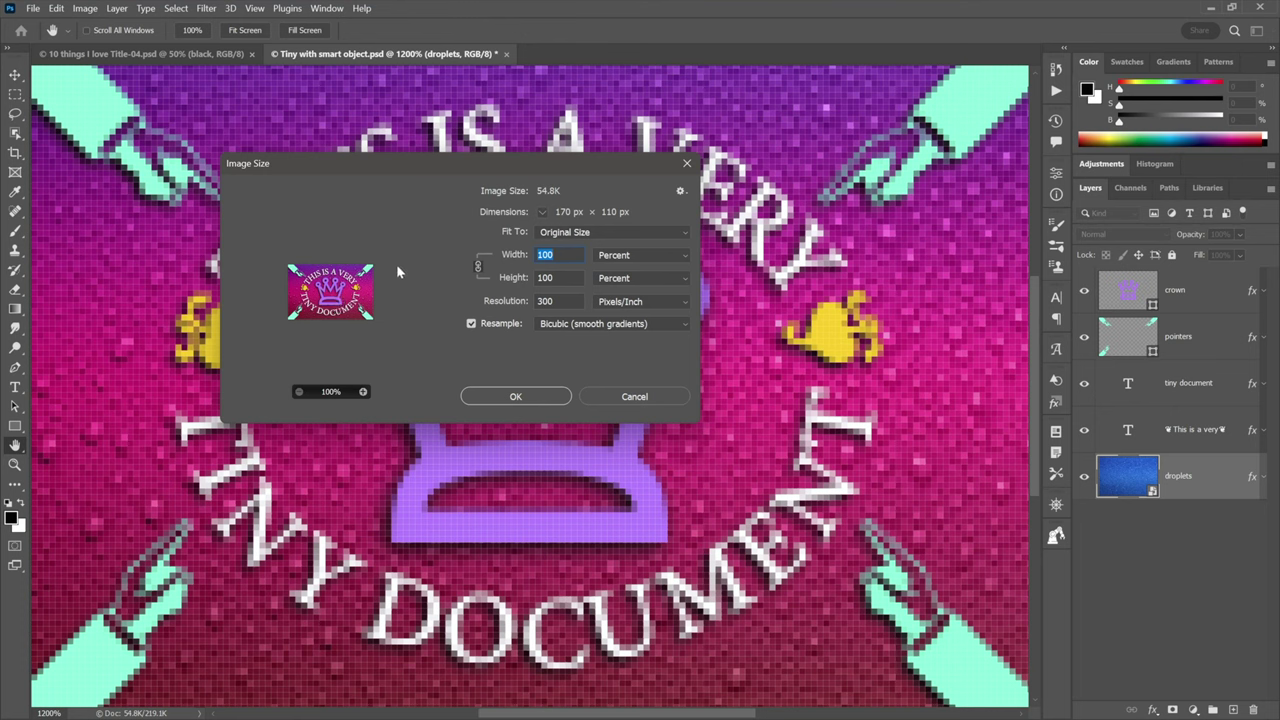
left_click(650, 258)
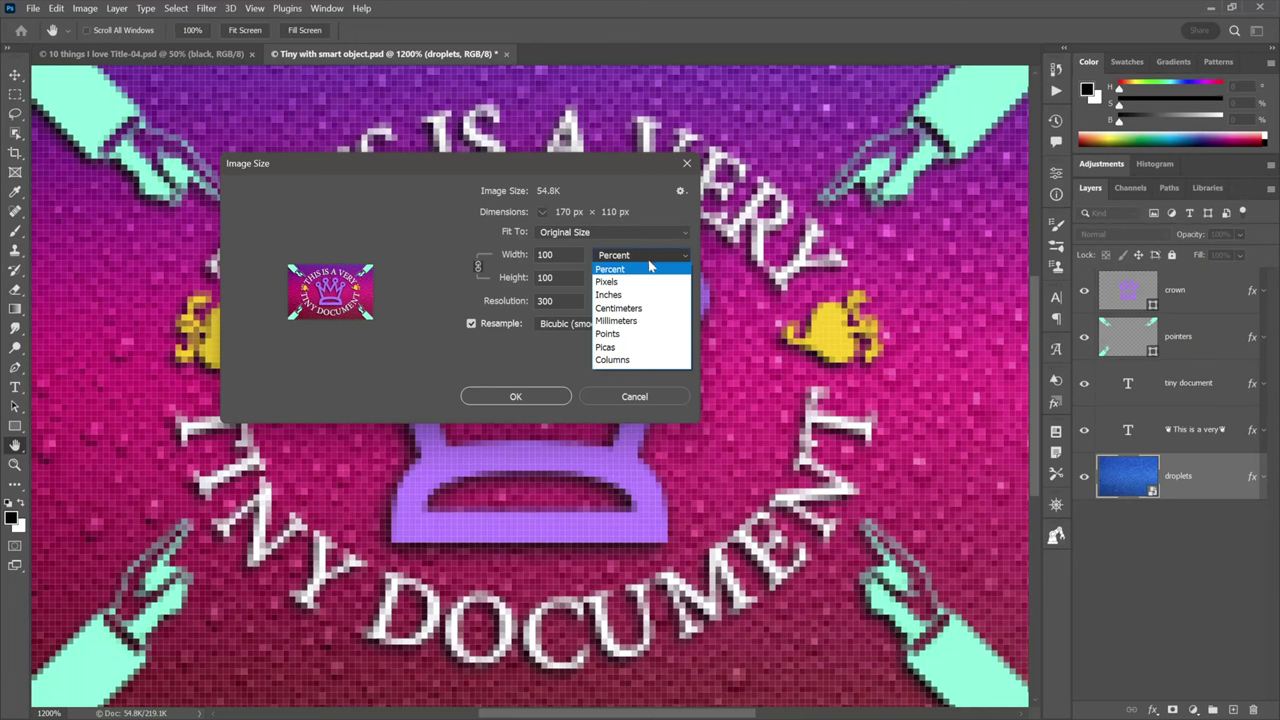
left_click(650, 271)
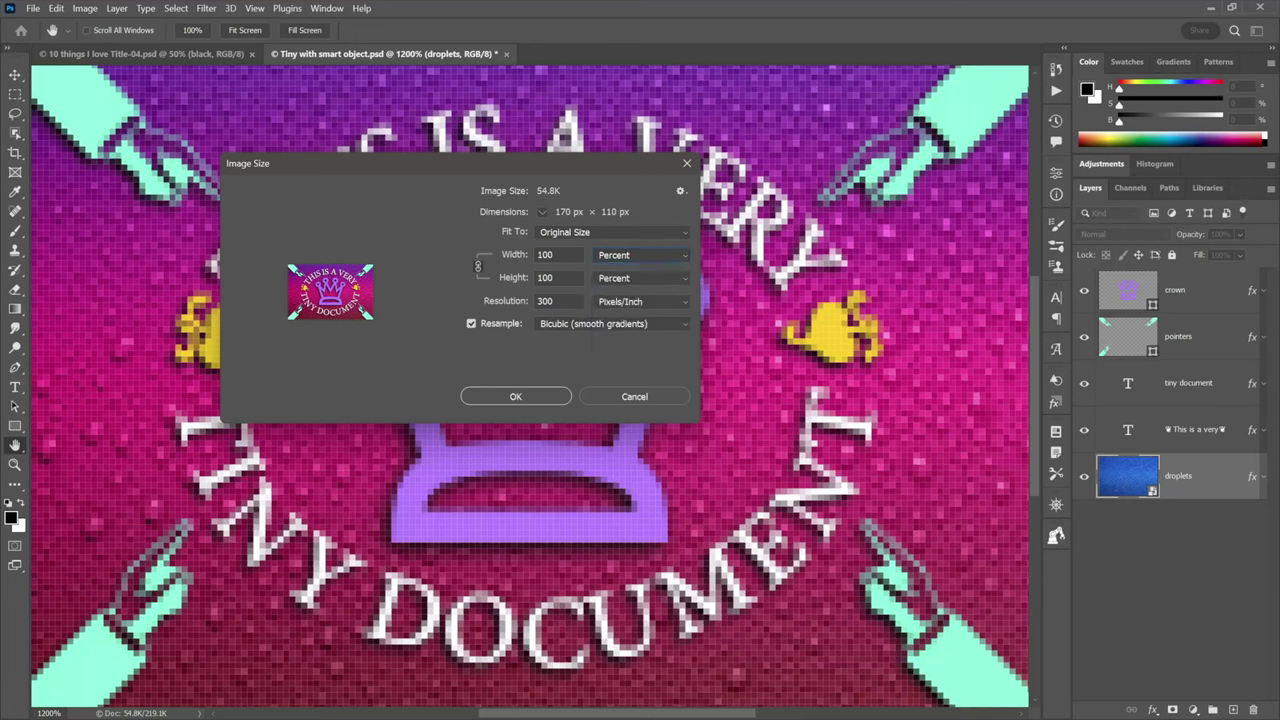
- Turn off resampling, set the resolution to 72 pixels per inch and express the width and height in inches
left_click(478, 267)
mouse_move(418, 302)
left_click(473, 324)
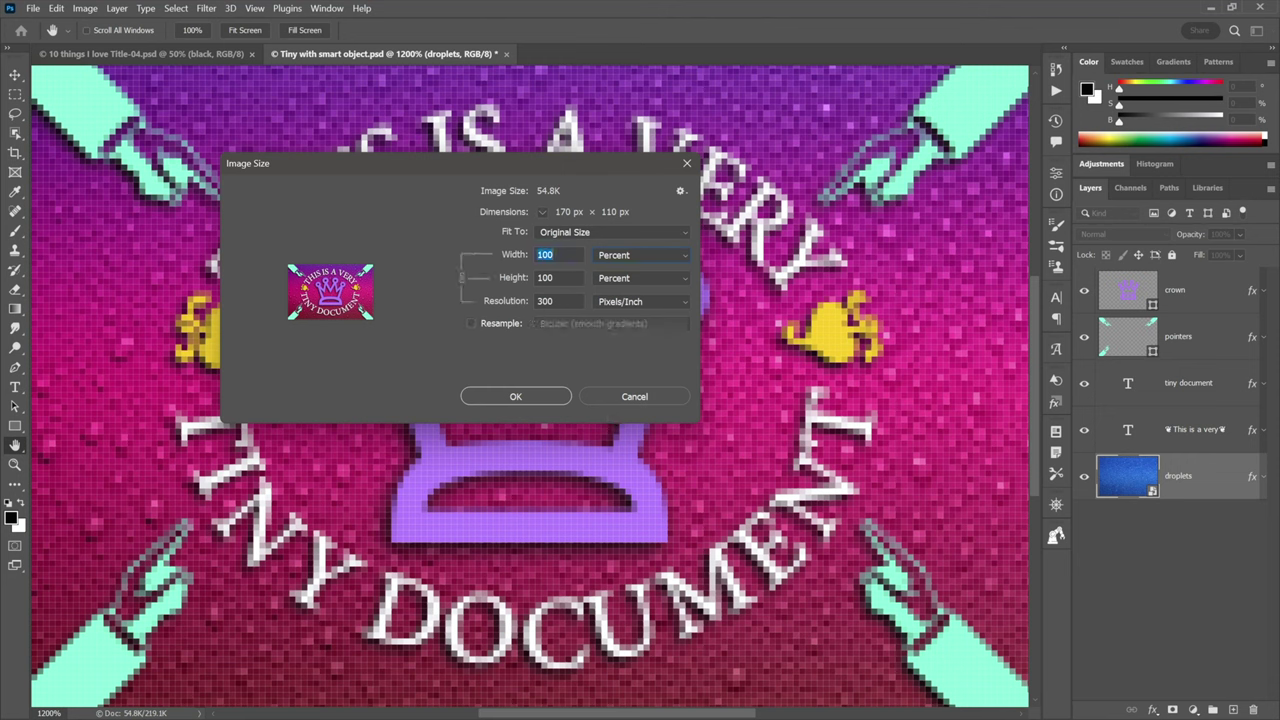
key("Tab")
key("Tab")
type("72")
left_click(610, 256)
left_click(609, 294)
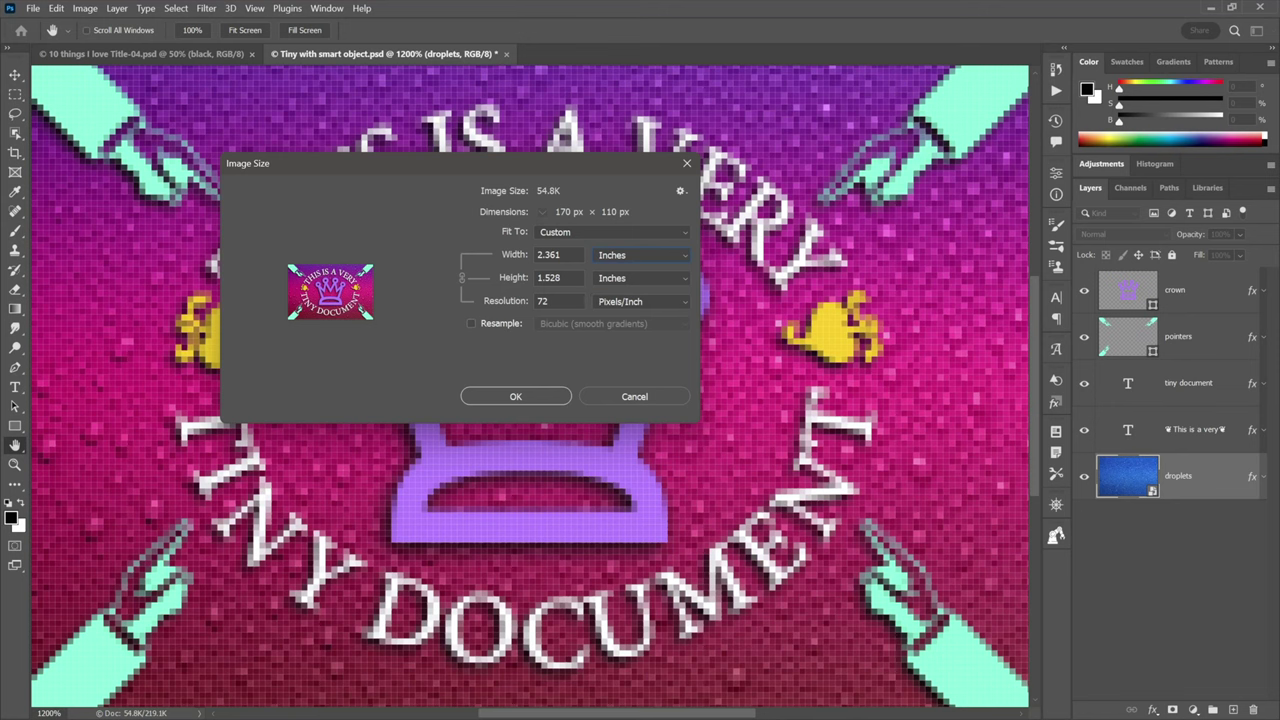
- Set the resolution to 300 pixels per inch and turn resampling back on
left_click(510, 305)
type("300")
left_click(470, 324)
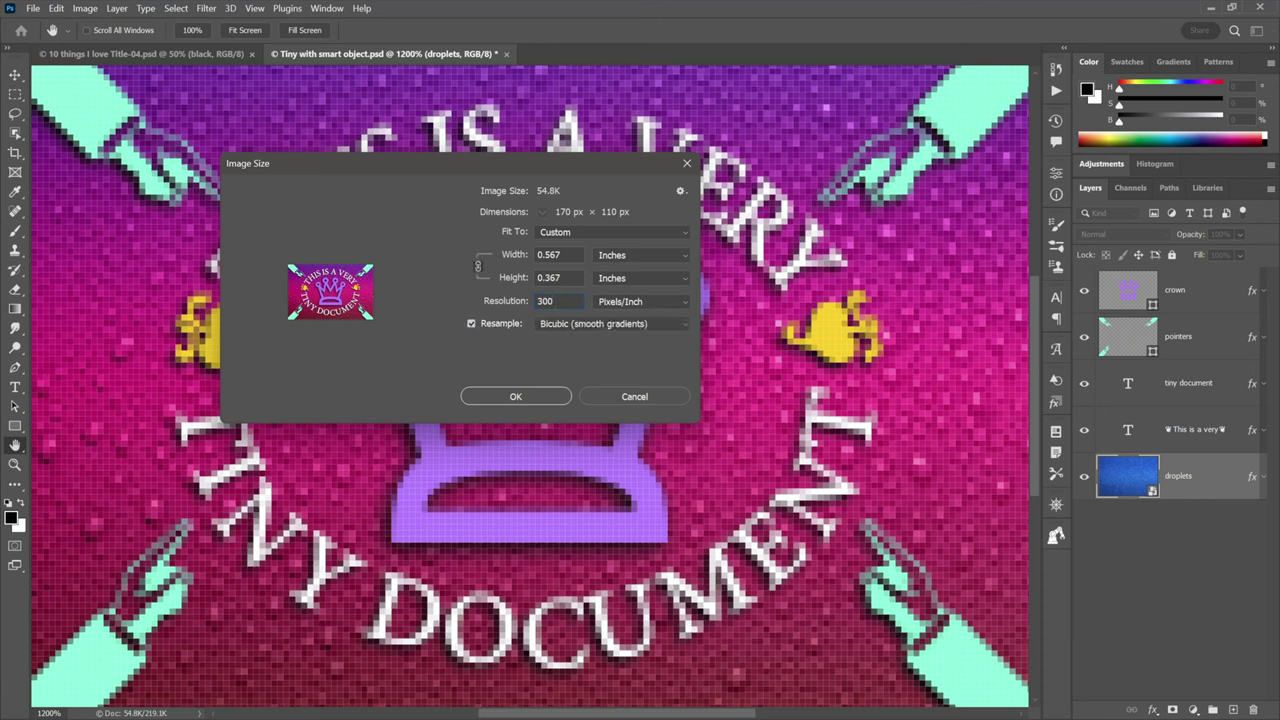
- Upsample the whole document to 2500 percent width and height with Bicubic (smooth gradients), checking the crown in an enlarged preview
left_click(647, 262)
left_click(647, 257)
double_click(551, 255)
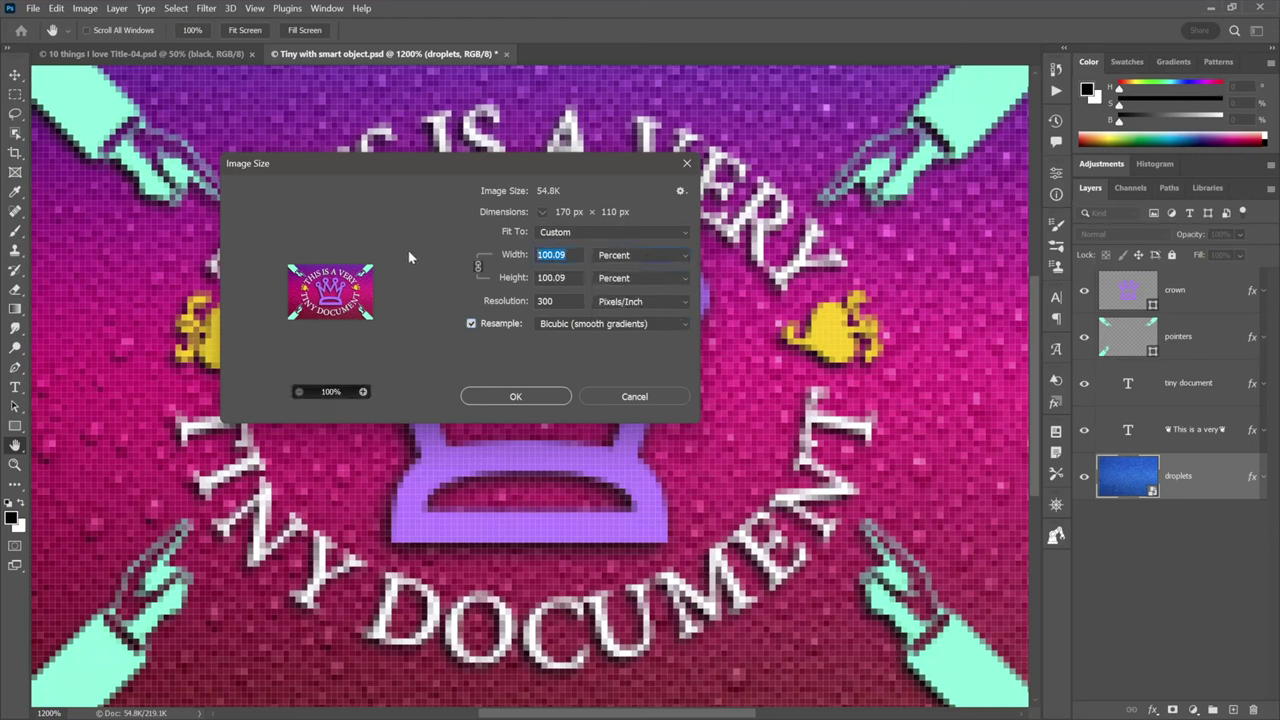
type("2500")
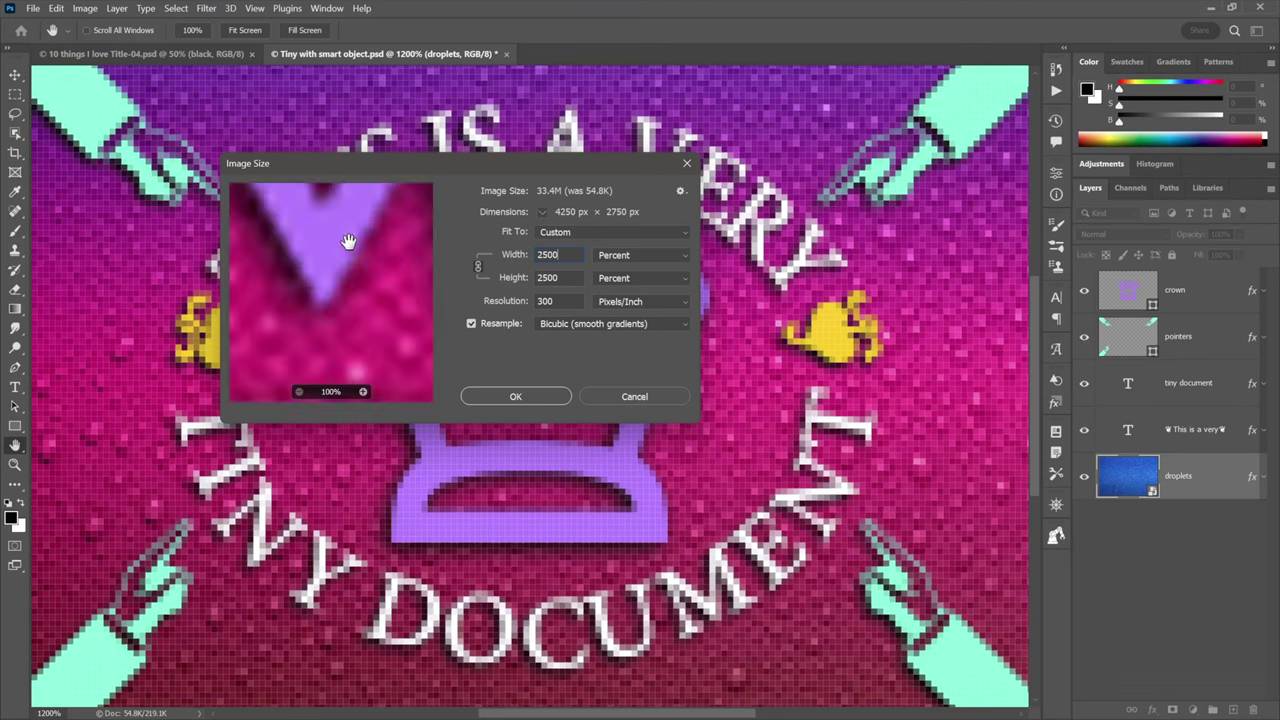
left_click_drag(317, 168, 222, 103)
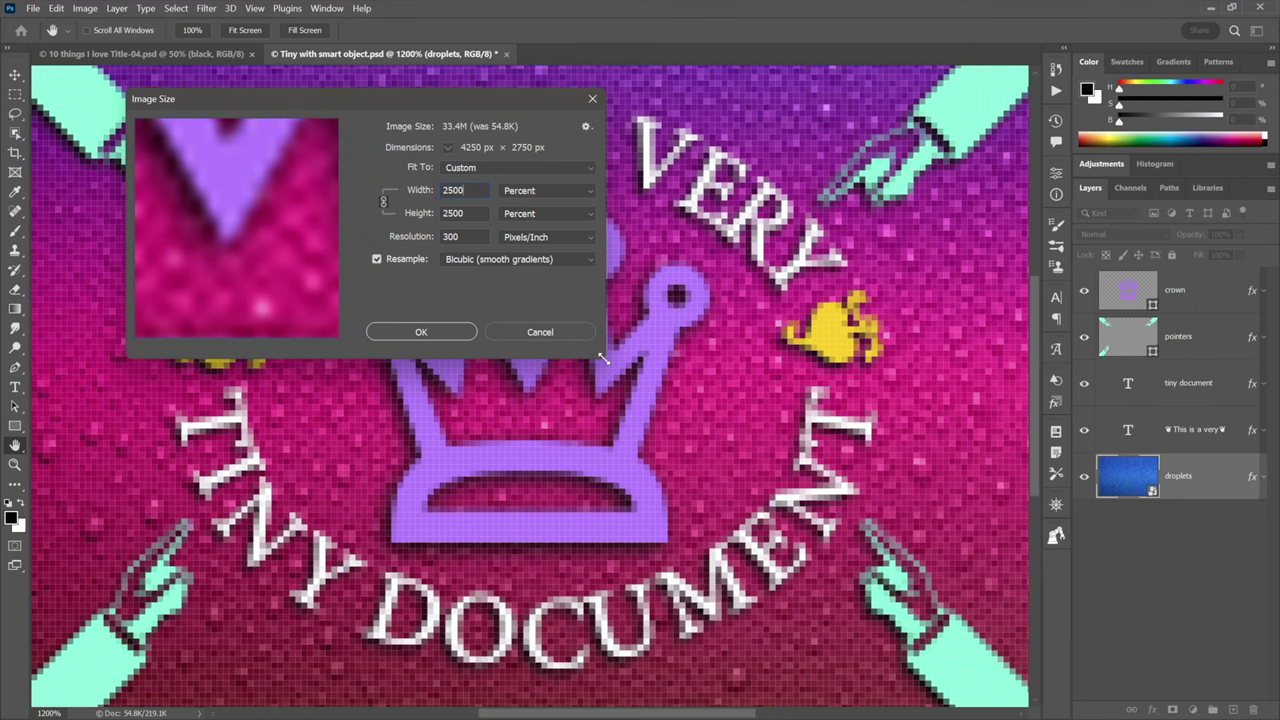
left_click_drag(604, 358, 987, 681)
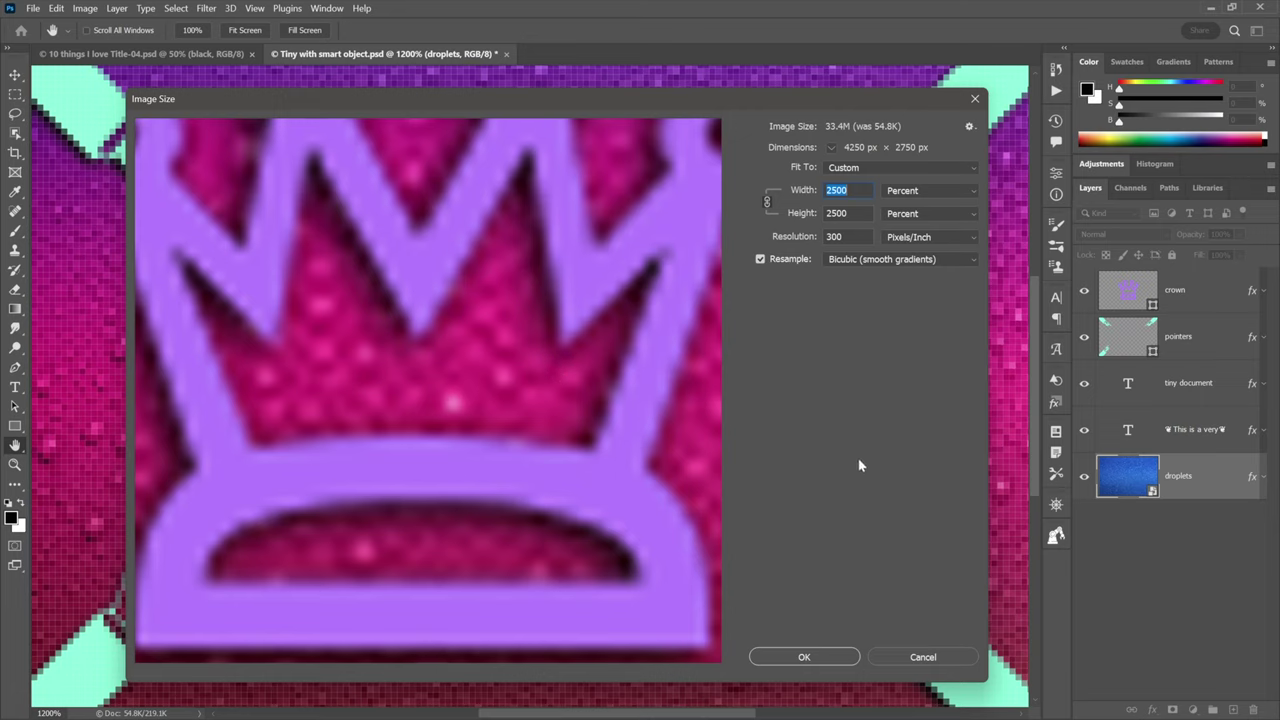
left_click(820, 657)
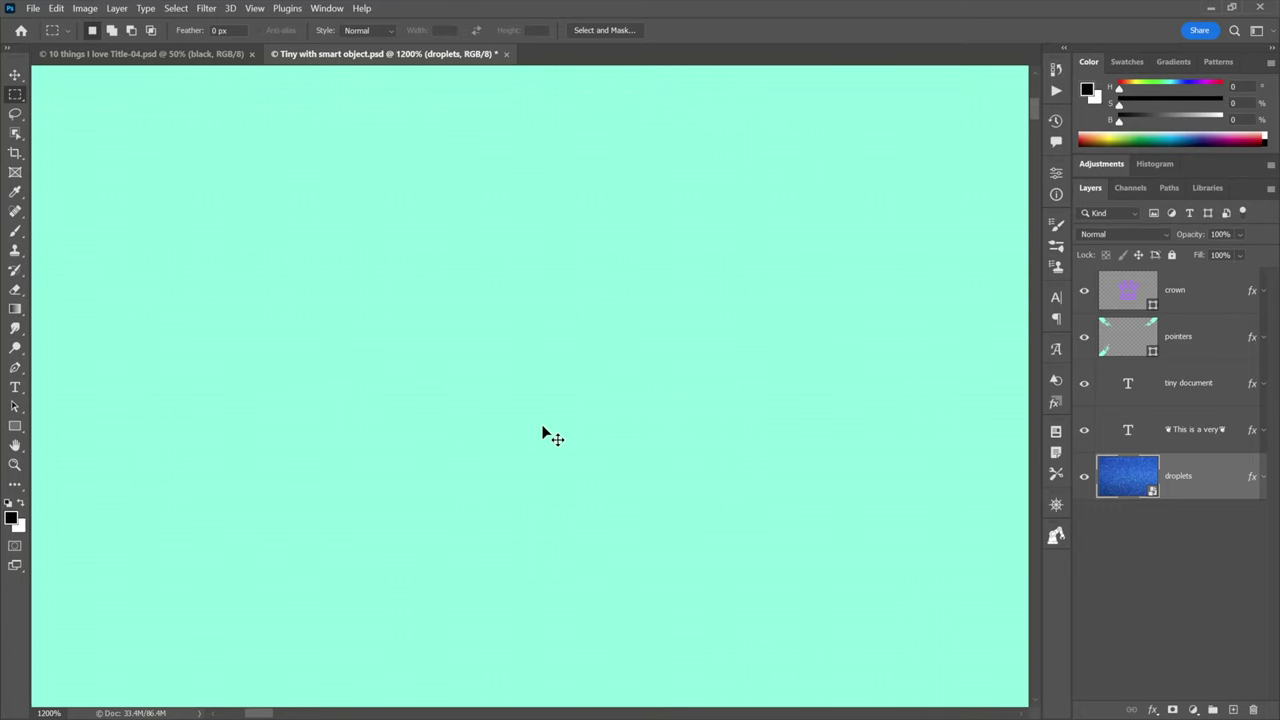
key("ctrl+0")
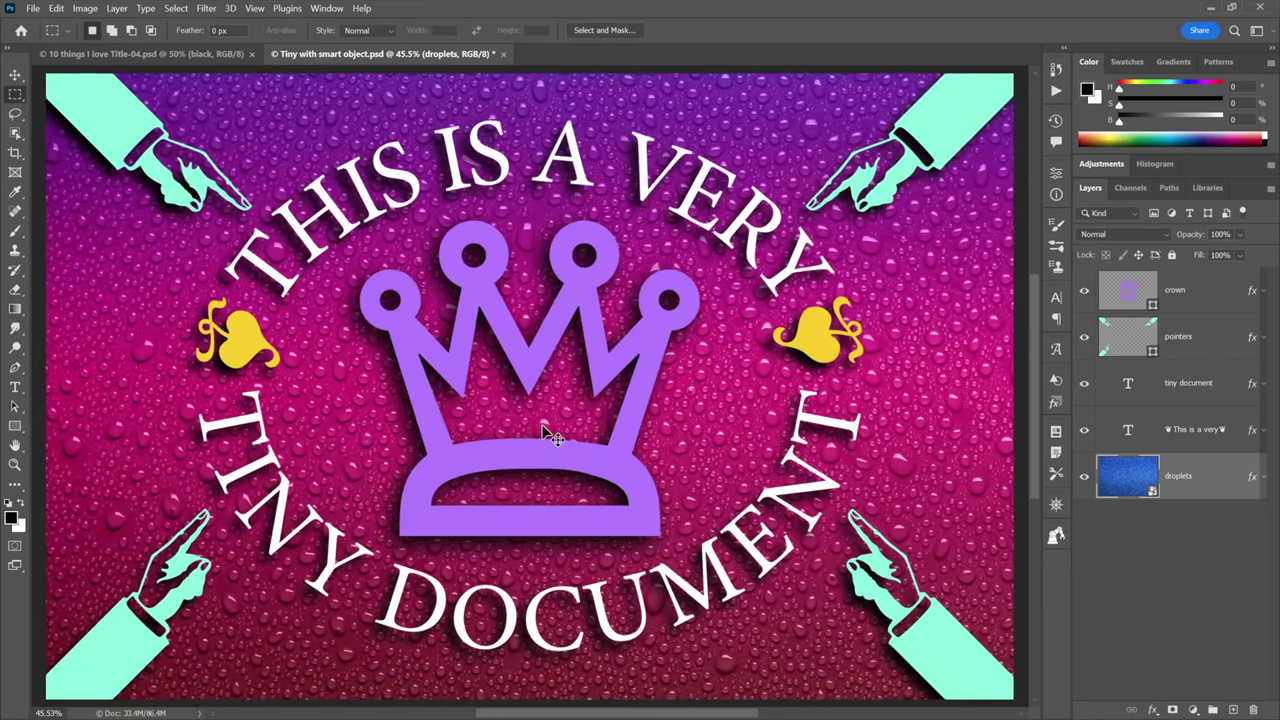
key("ctrl+plus")
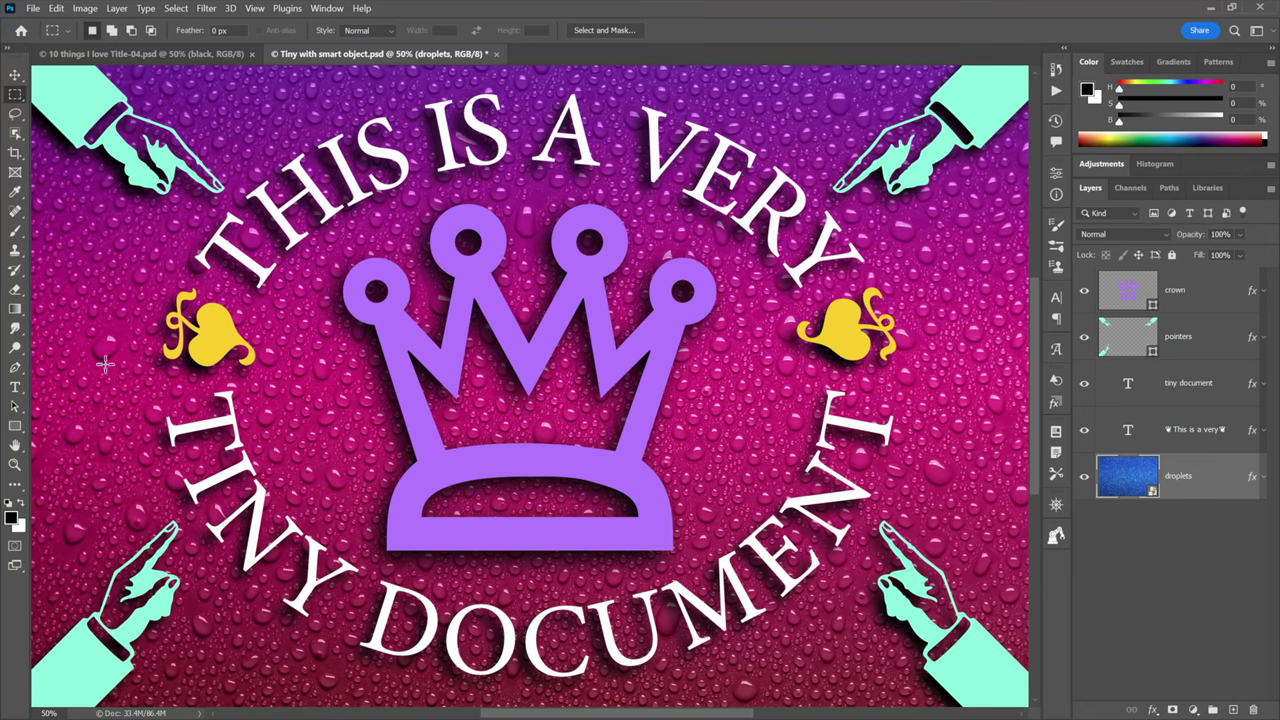
- Replace the word TINY with BIIG in the lower circular text, and select the droplets layer
left_click(18, 390)
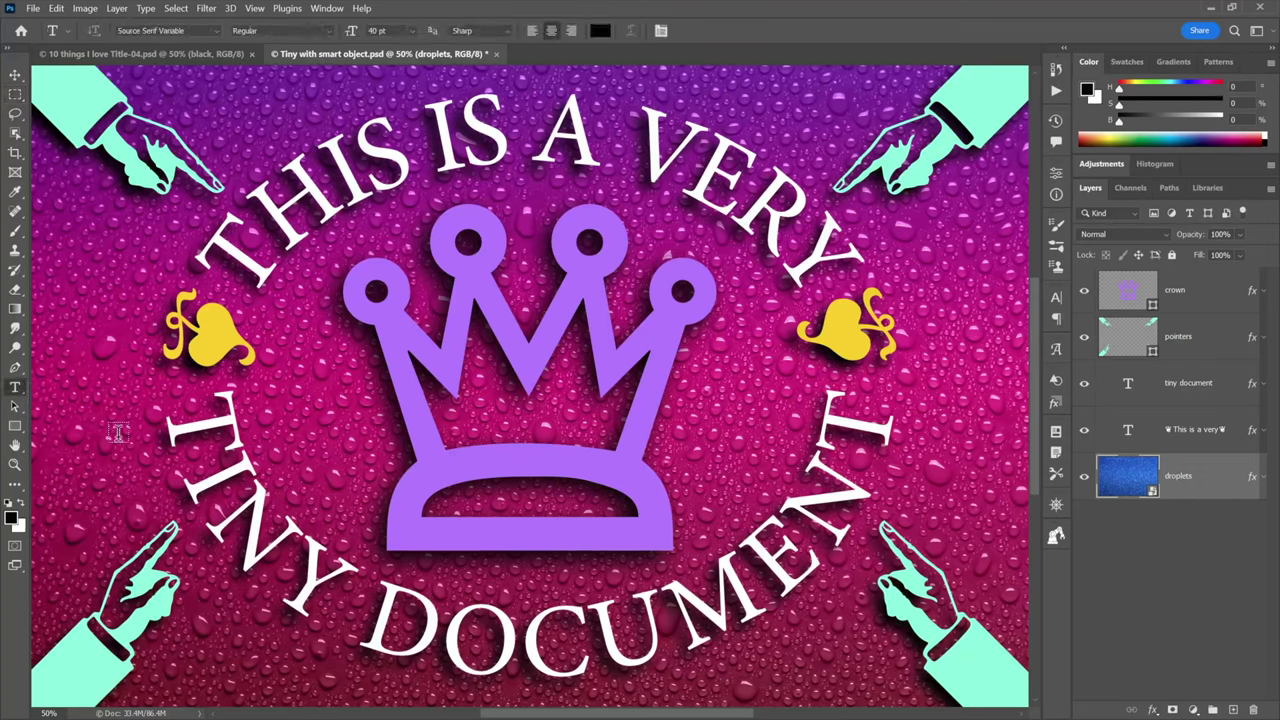
double_click(230, 497)
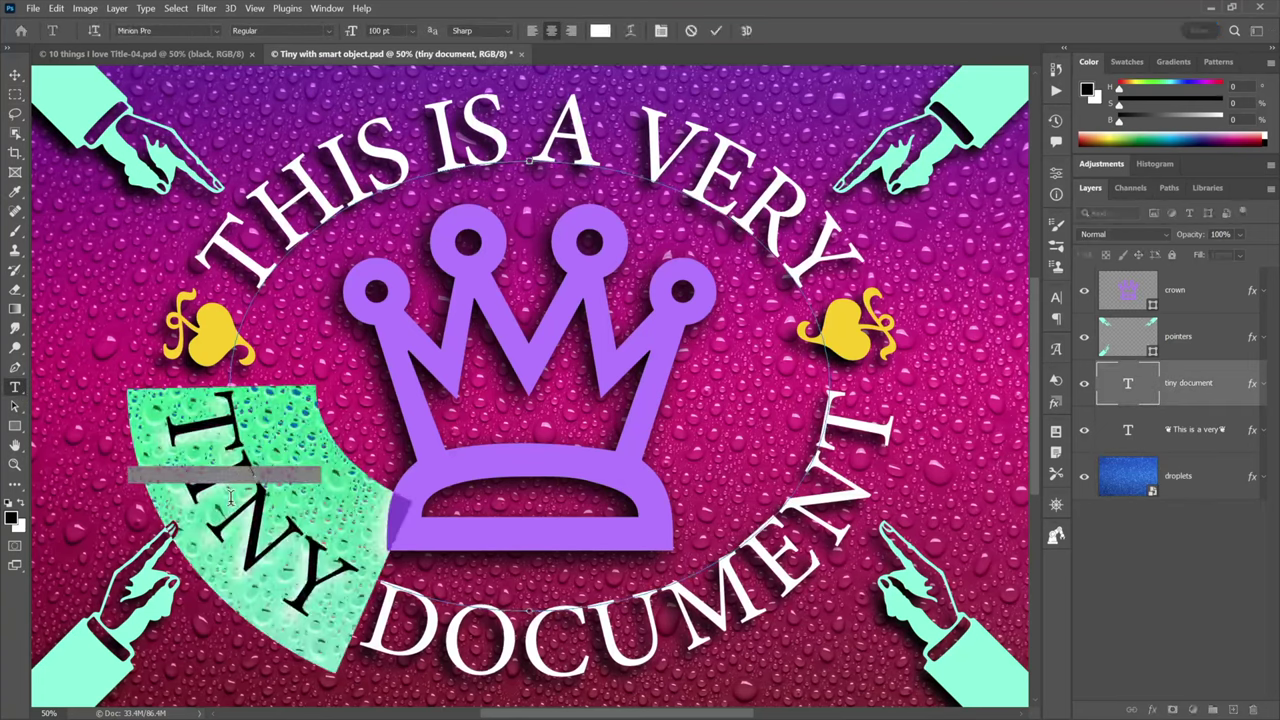
type("BIIG")
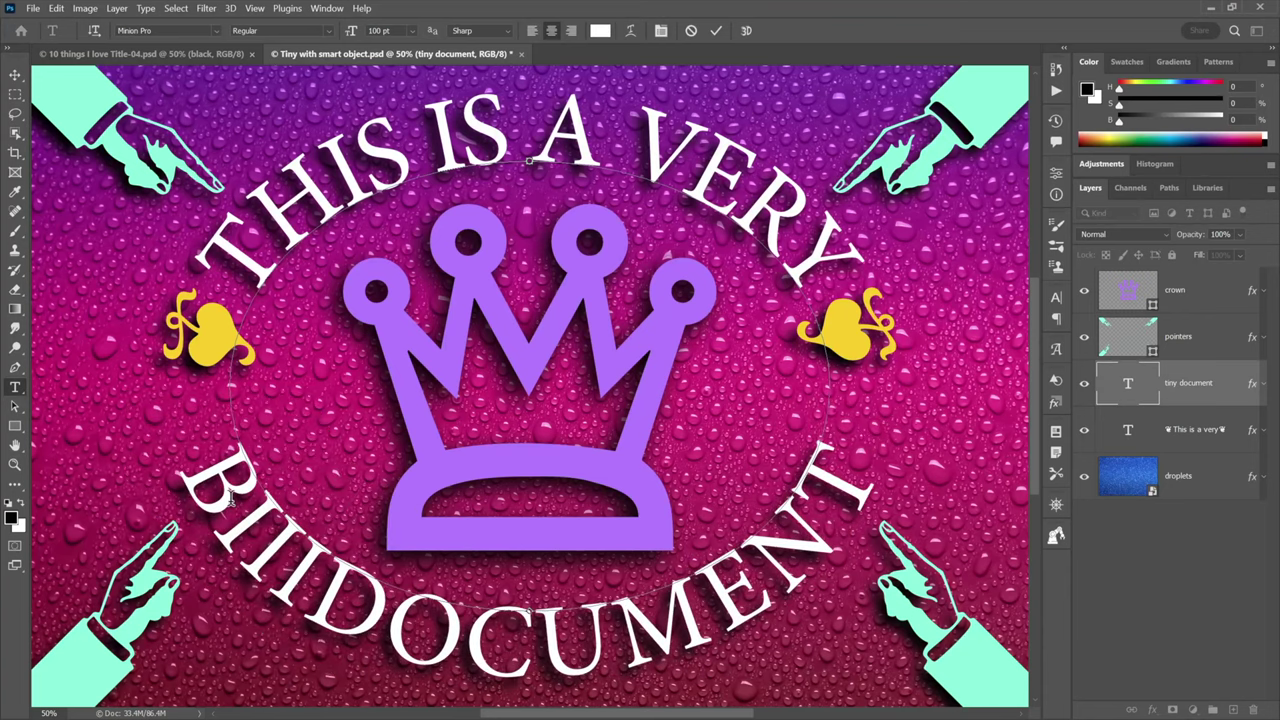
key("ctrl+Return")
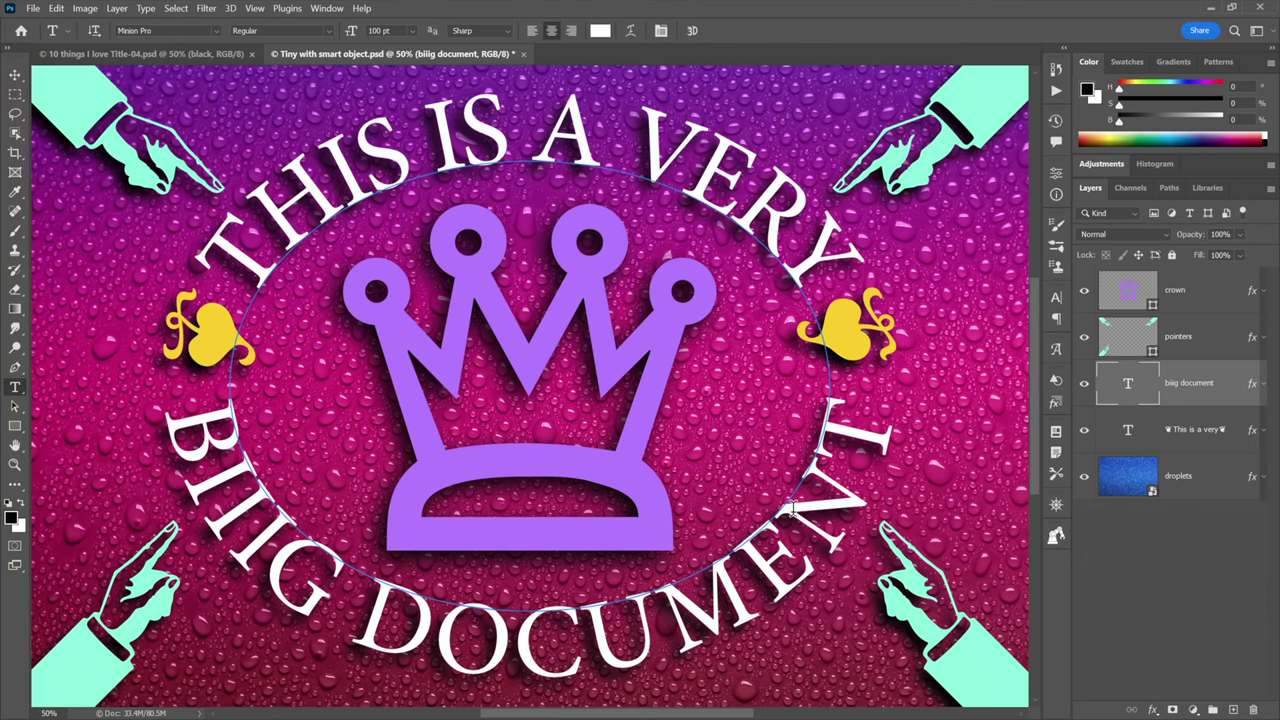
left_click(1193, 488)
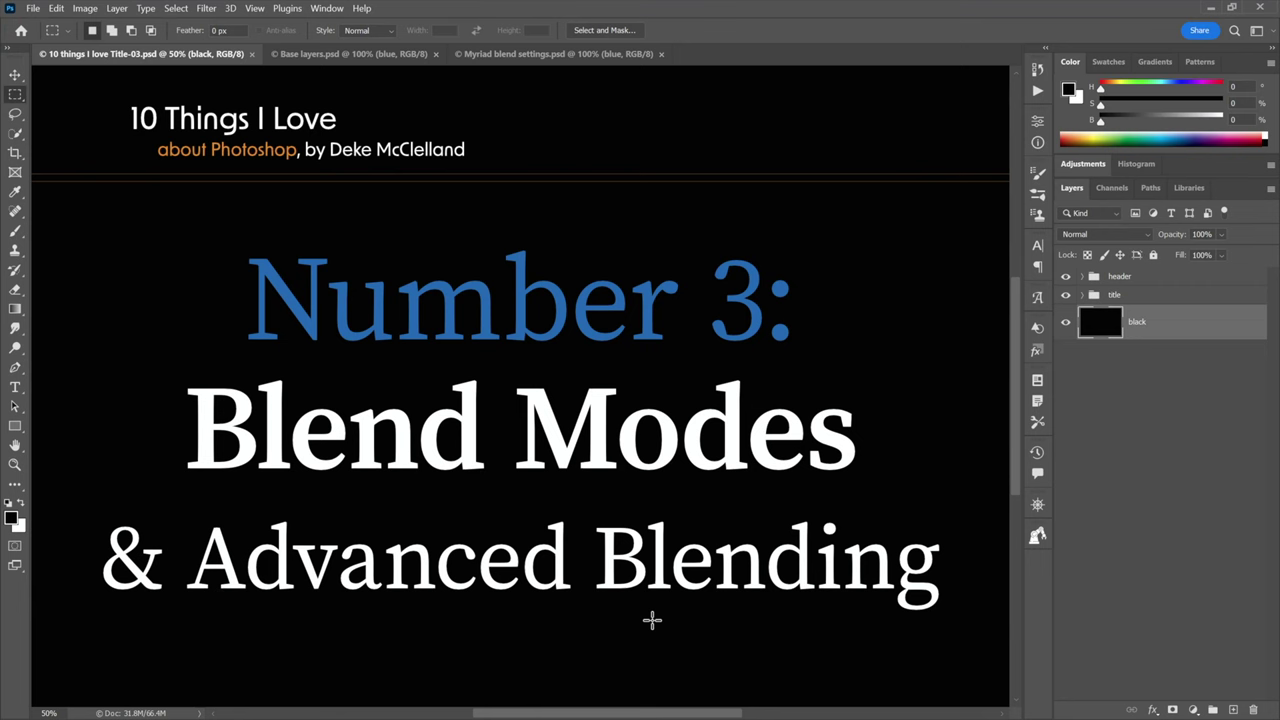
- Compare Base layers.psd with the finished Myriad blend settings.psd, and return to Base layers.psd
key("ctrl+Tab")
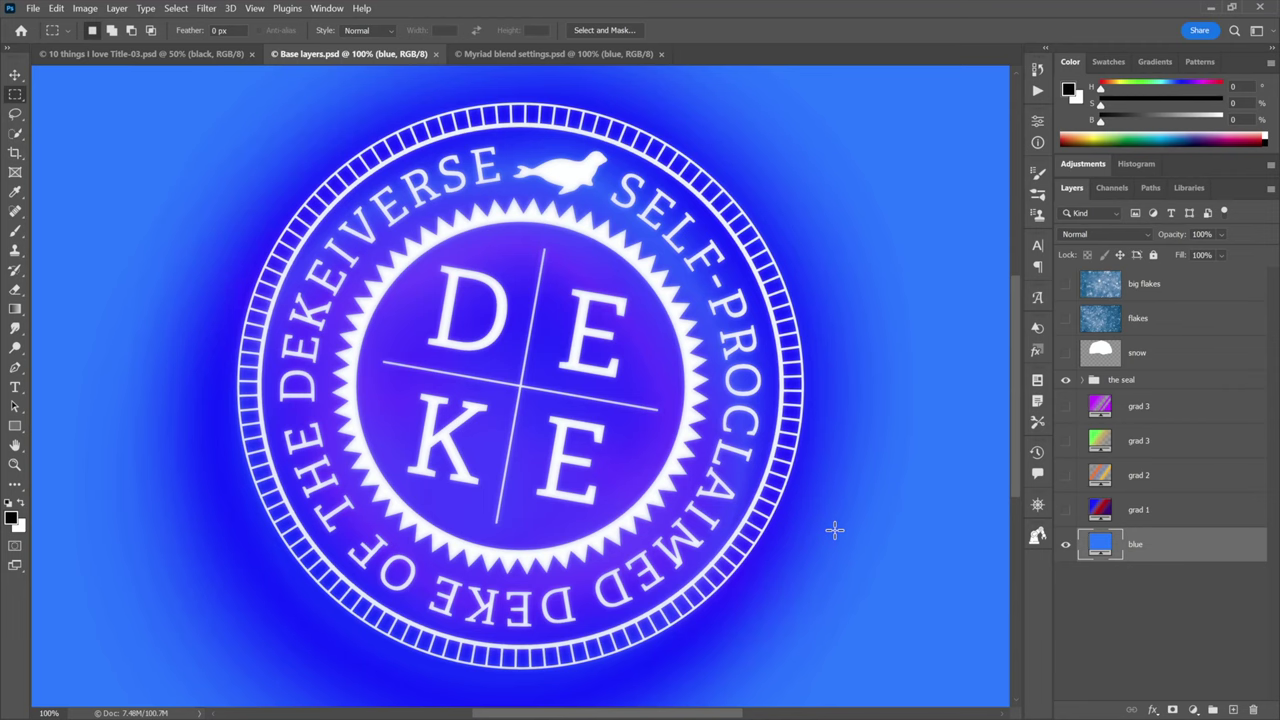
key("ctrl+Tab")
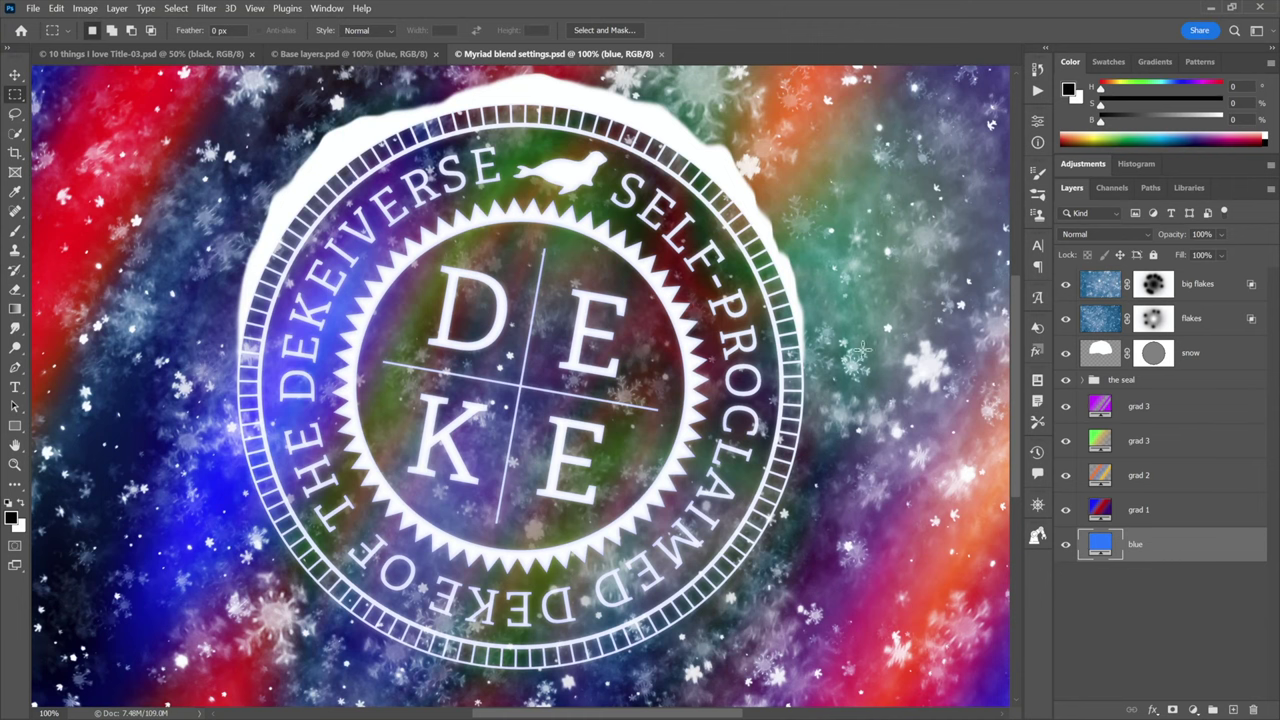
key("ctrl+shift+Tab")
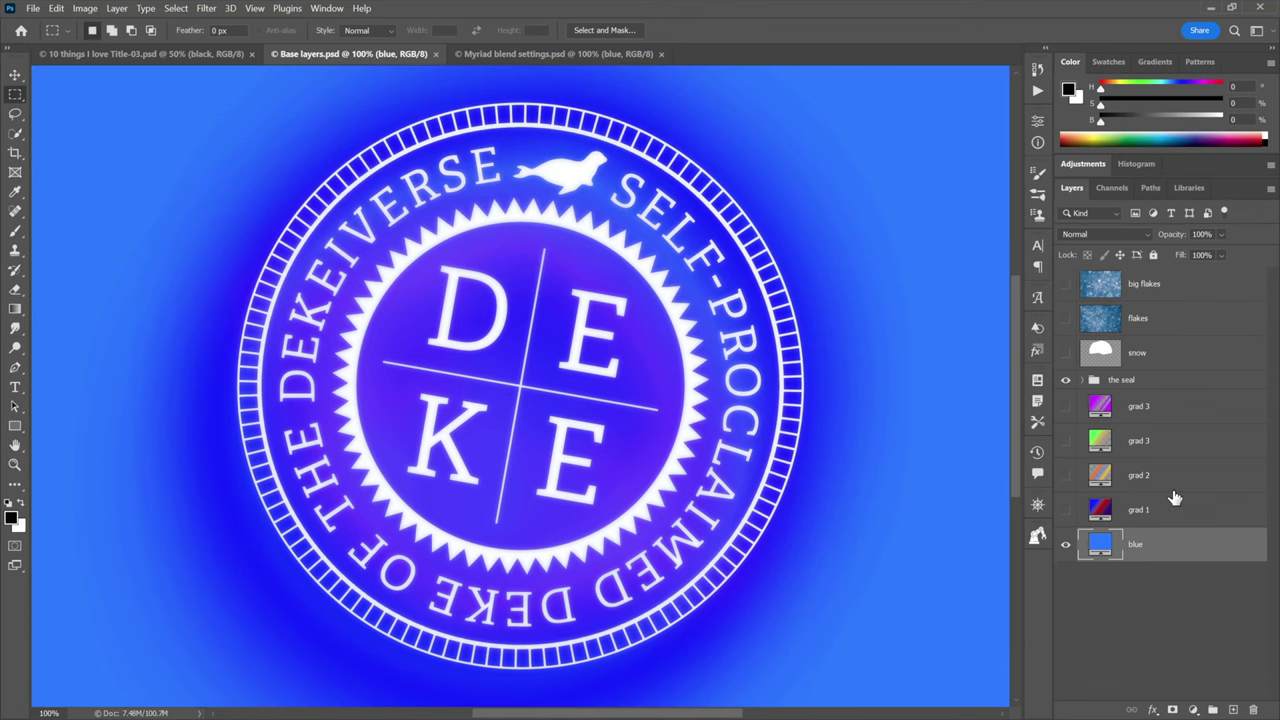
- Show the grad 1 layer and set its blend mode to Multiply
left_click(1065, 511)
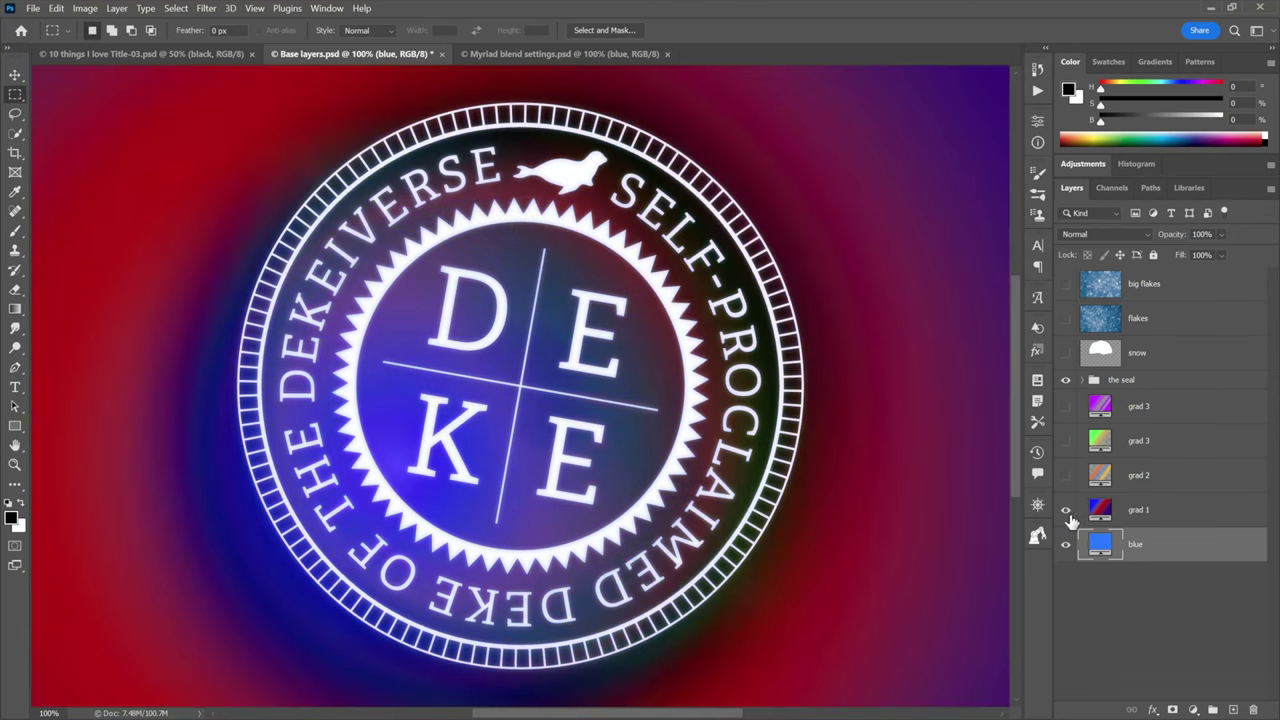
left_click(1163, 513)
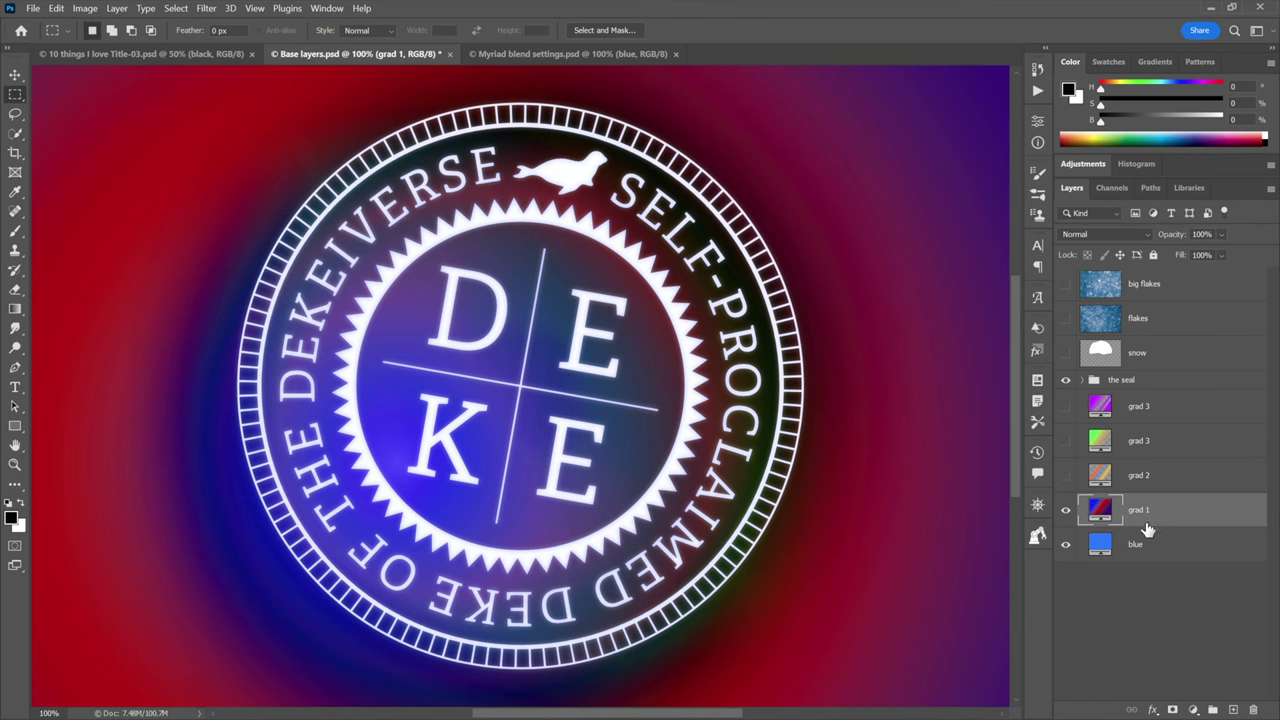
left_click(1065, 511)
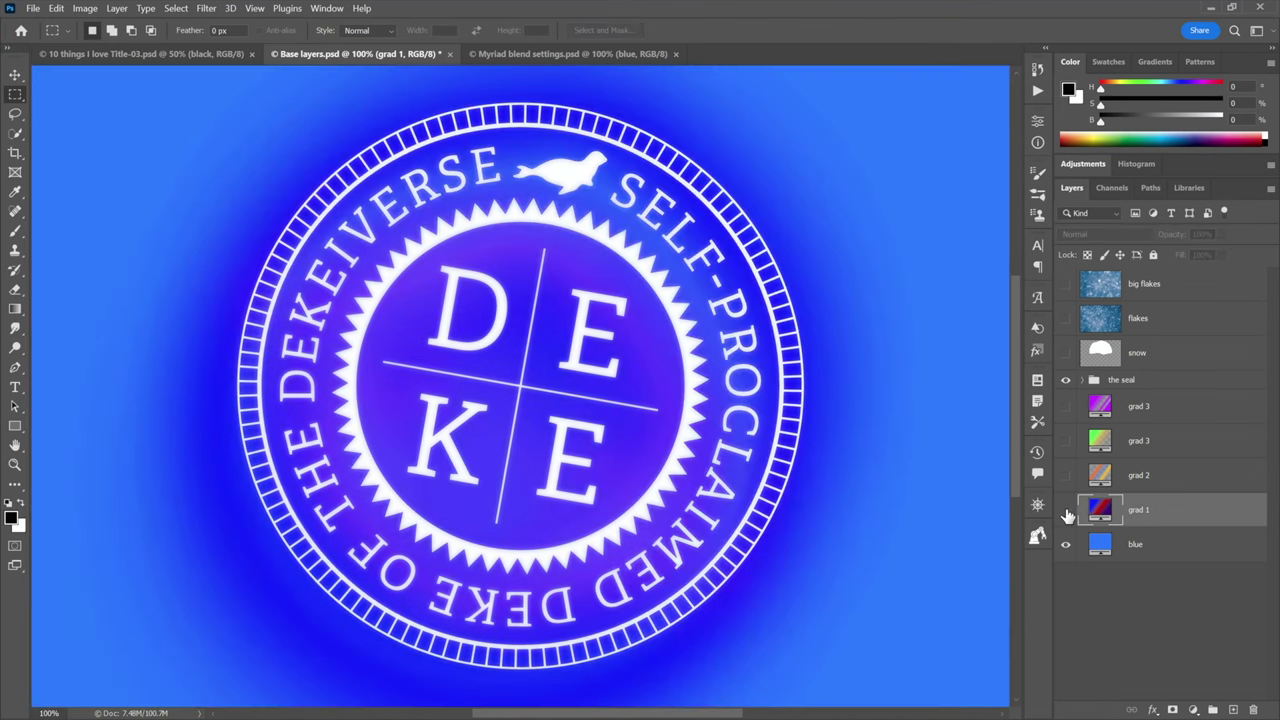
left_click(1066, 511)
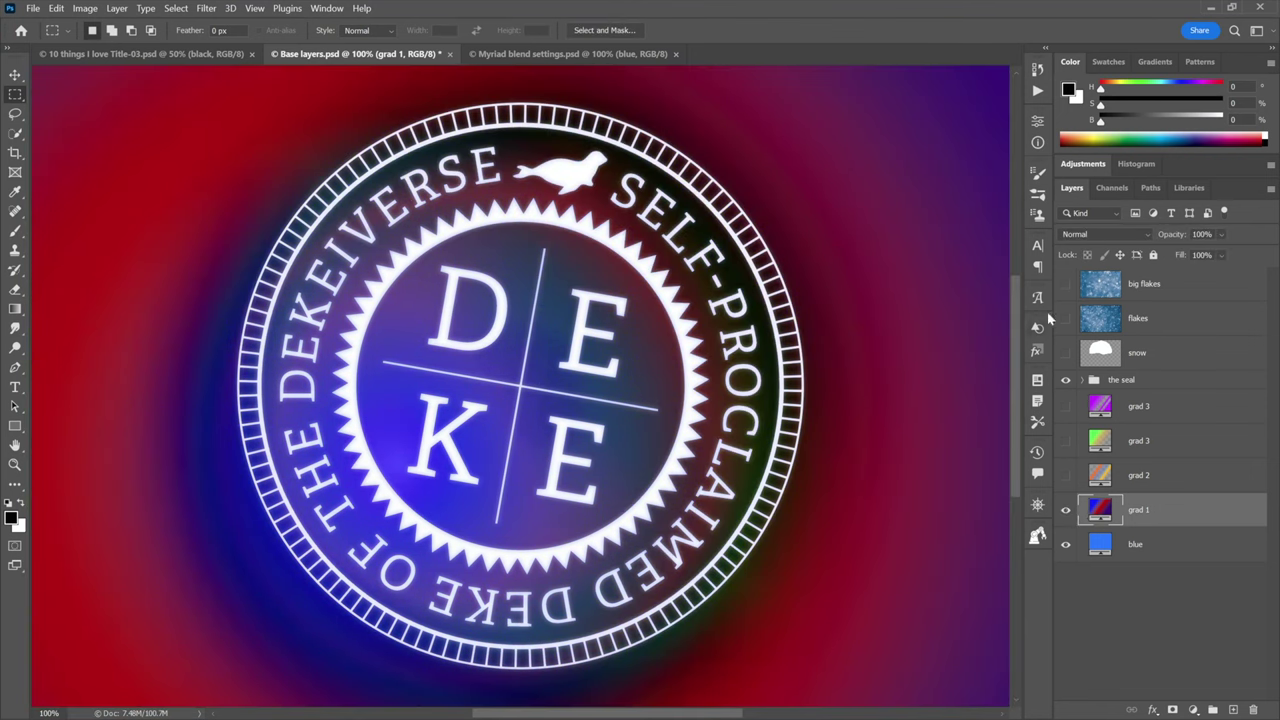
left_click(1109, 238)
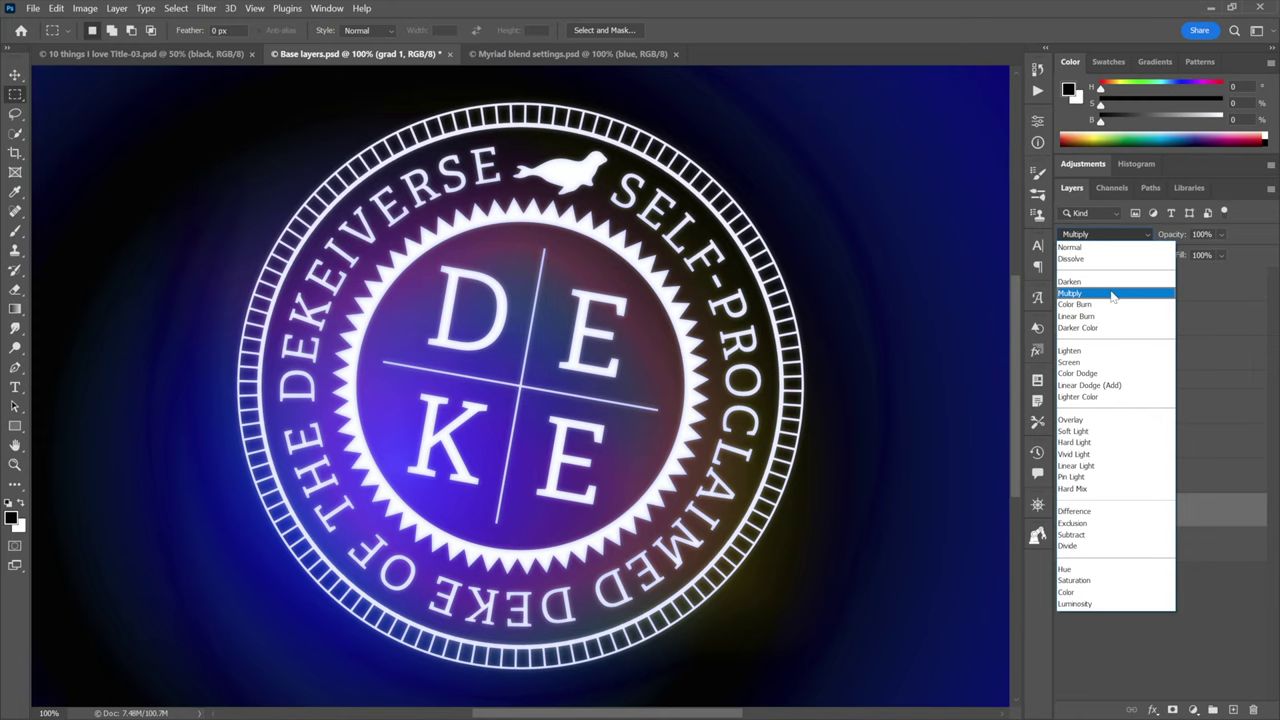
left_click(1112, 293)
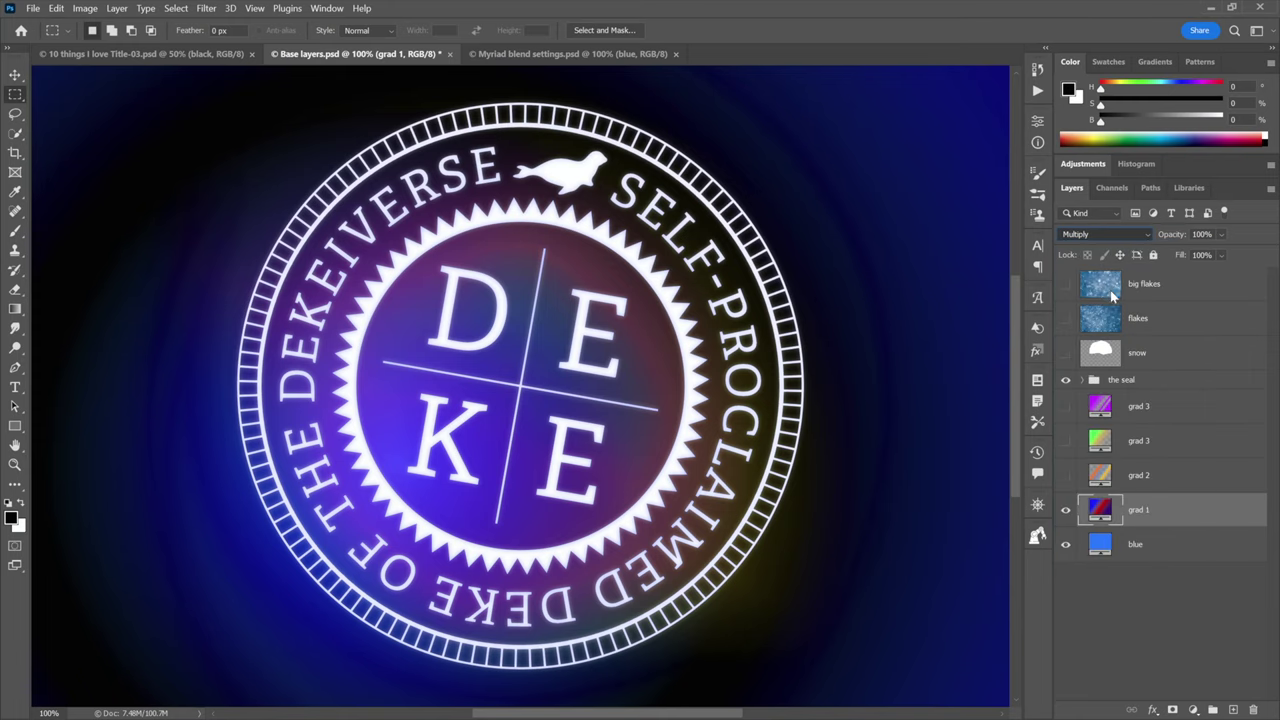
- Show the grad 2 layer and set its blend mode to Hard Light
left_click(1065, 476)
left_click(1160, 482)
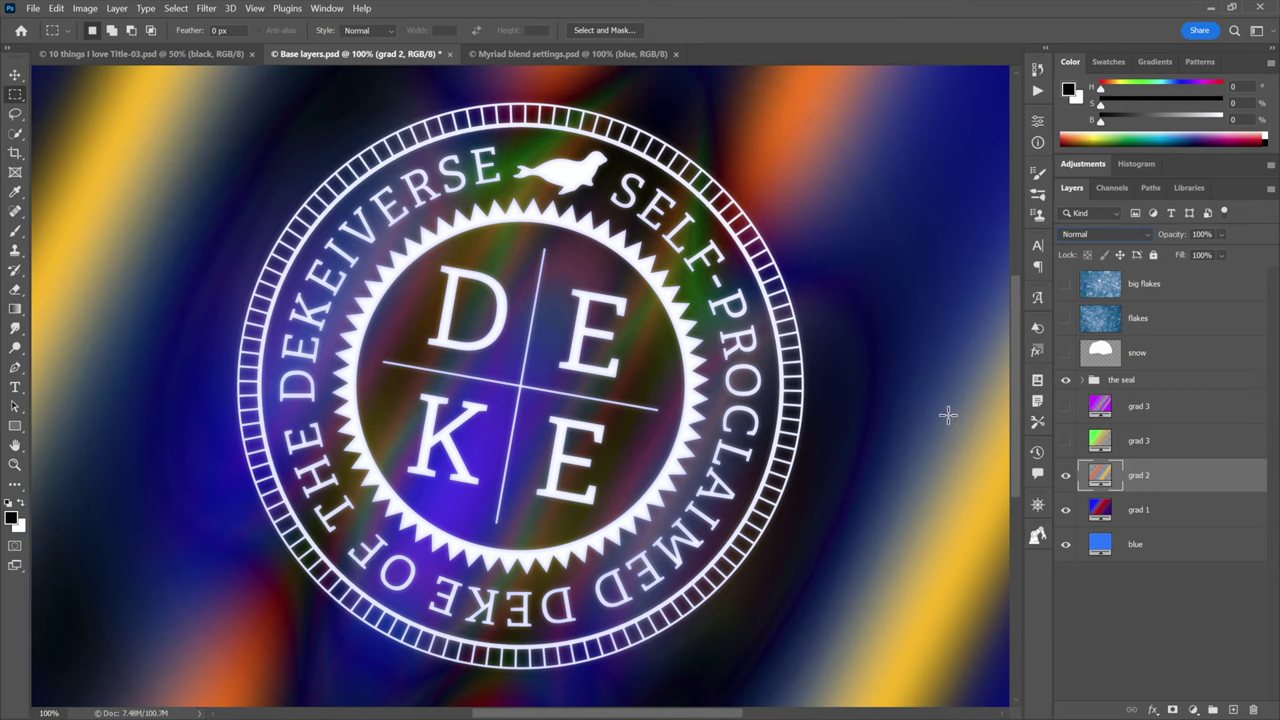
left_click(1096, 238)
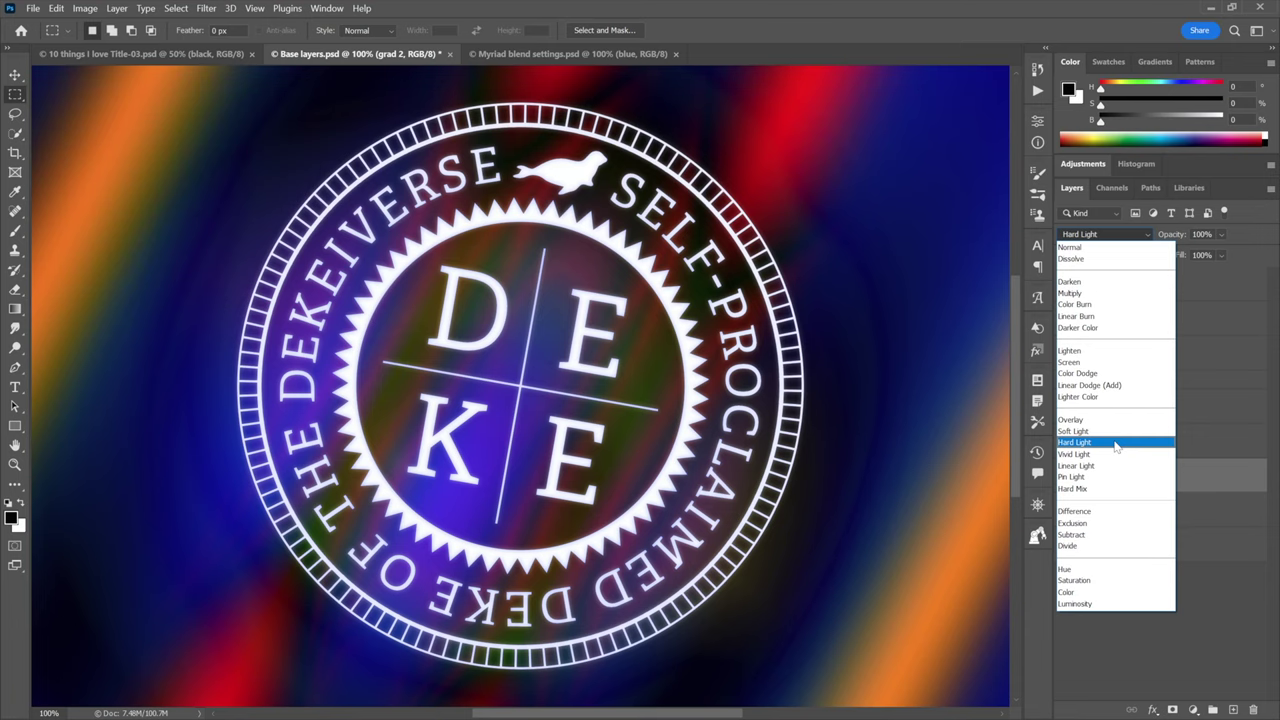
left_click(1116, 443)
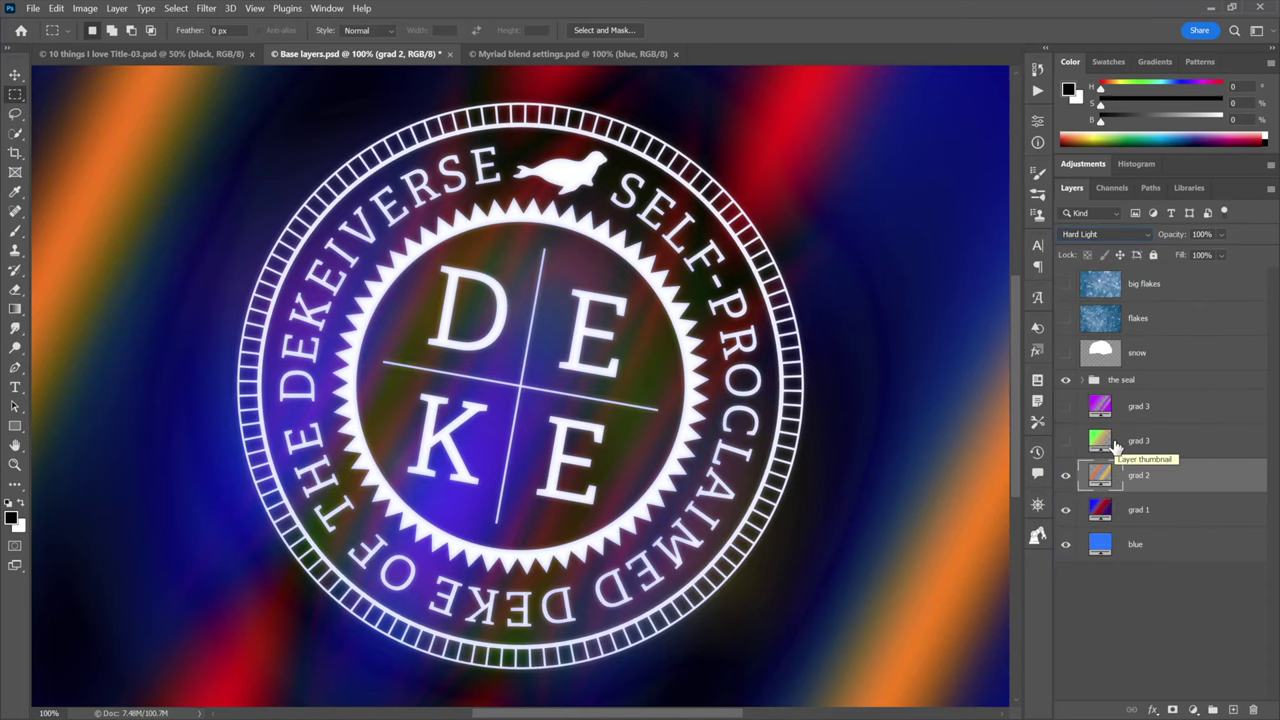
- Show the green grad 3 layer directly above grad 2 and set its blend mode to Hard Light
left_click(1065, 441)
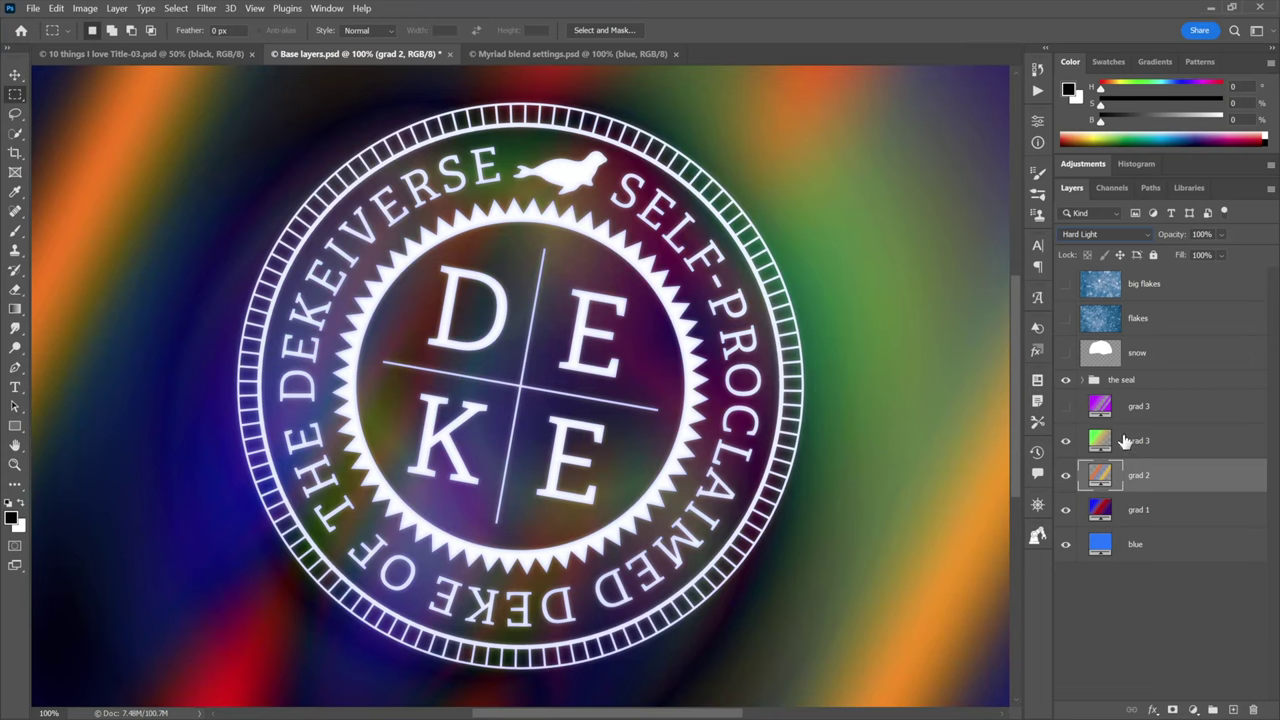
left_click(1185, 444)
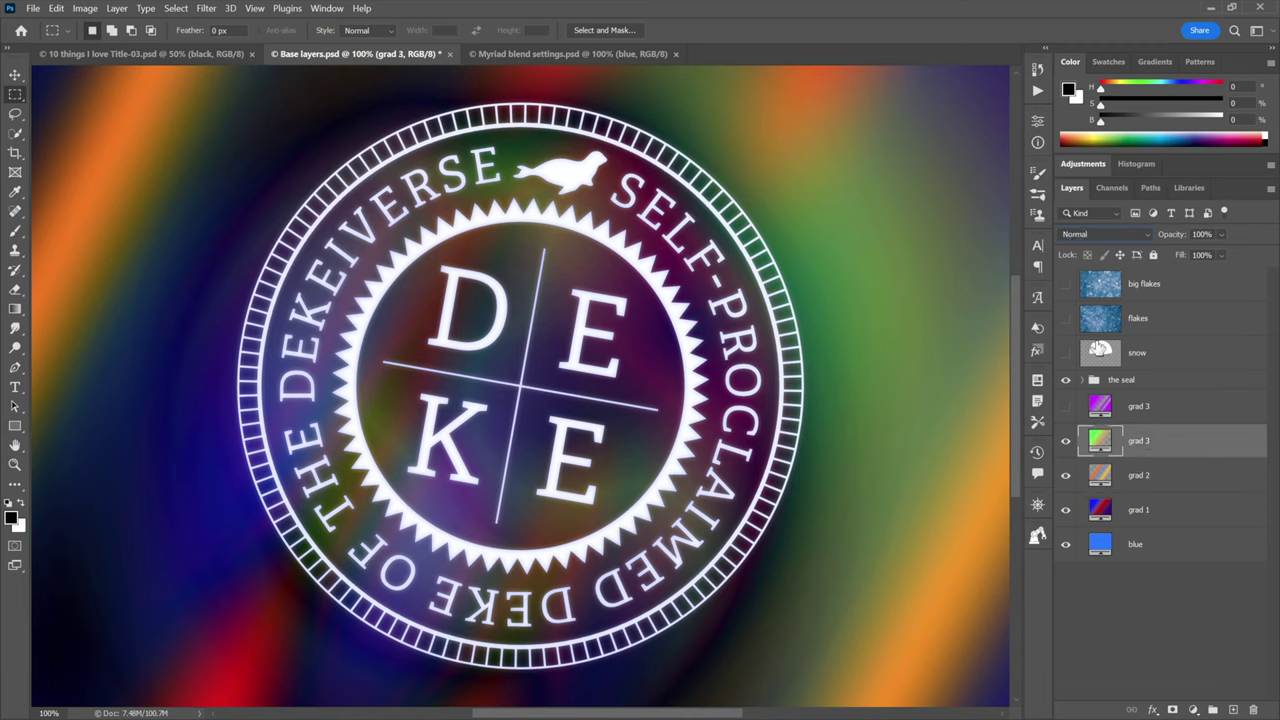
left_click(1112, 239)
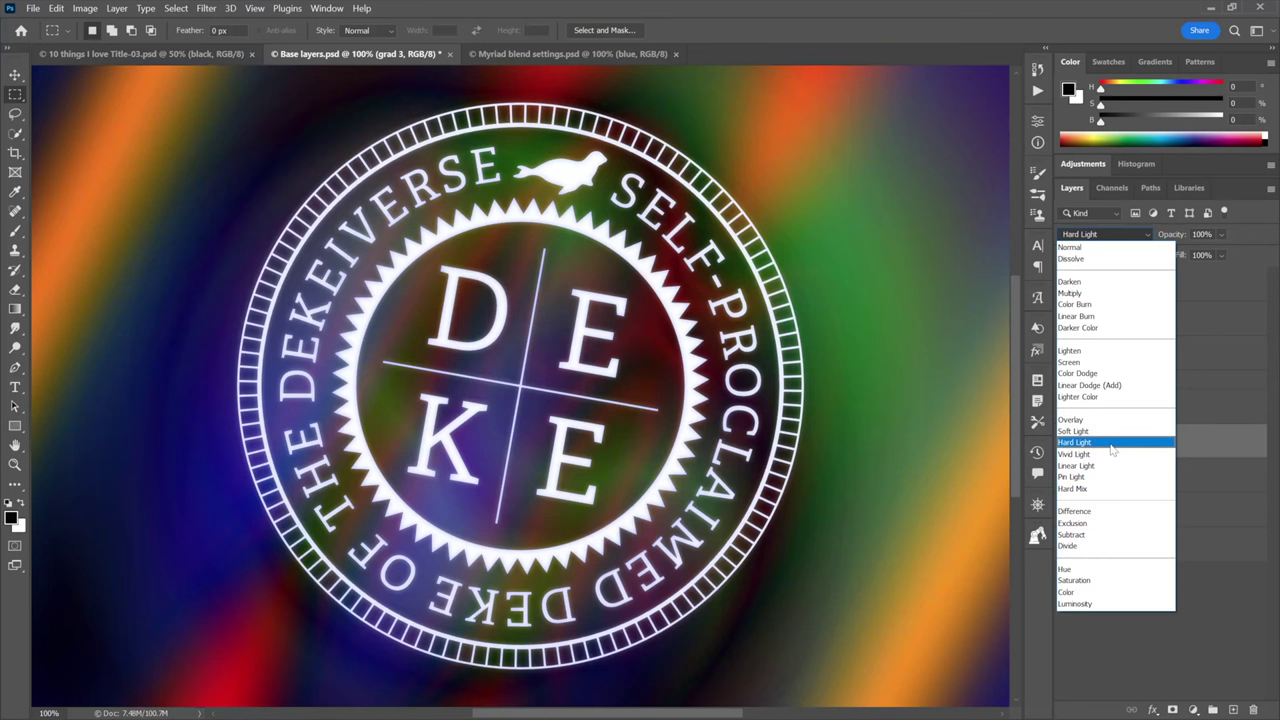
left_click(1110, 446)
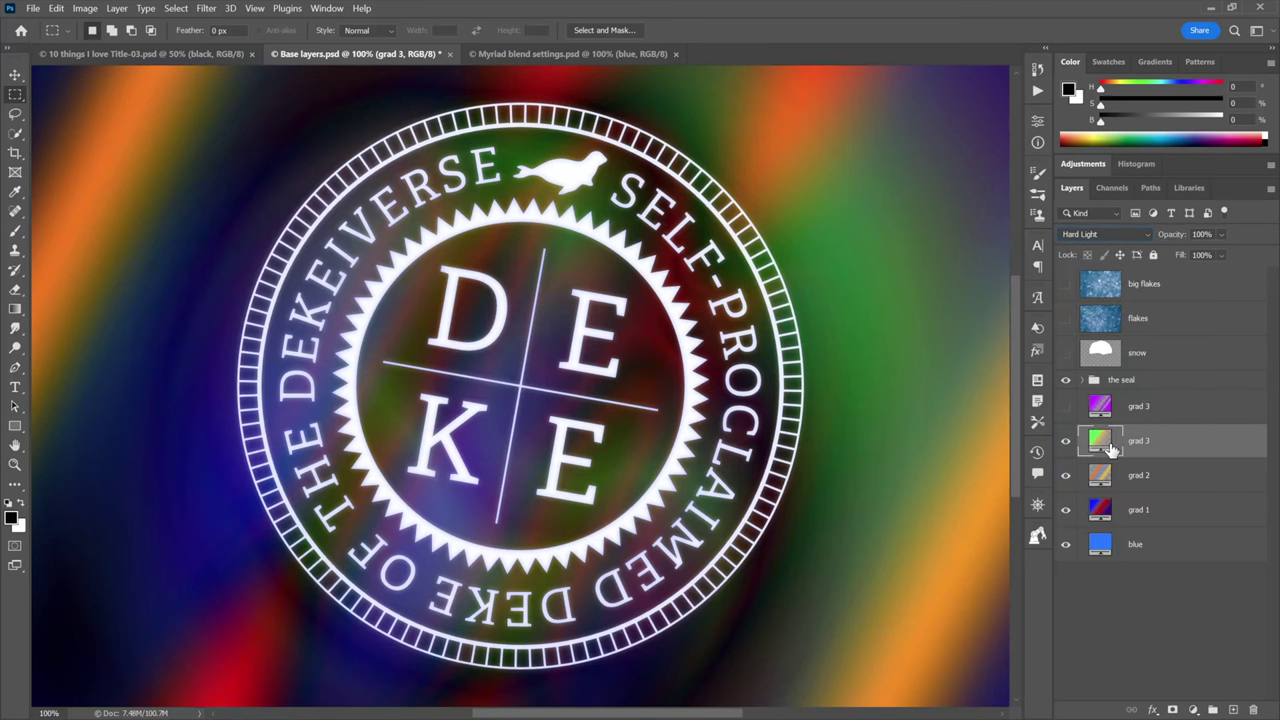
- Show the purple grad 3 layer directly below the seal group and set its blend mode to Overlay
left_click(1066, 408)
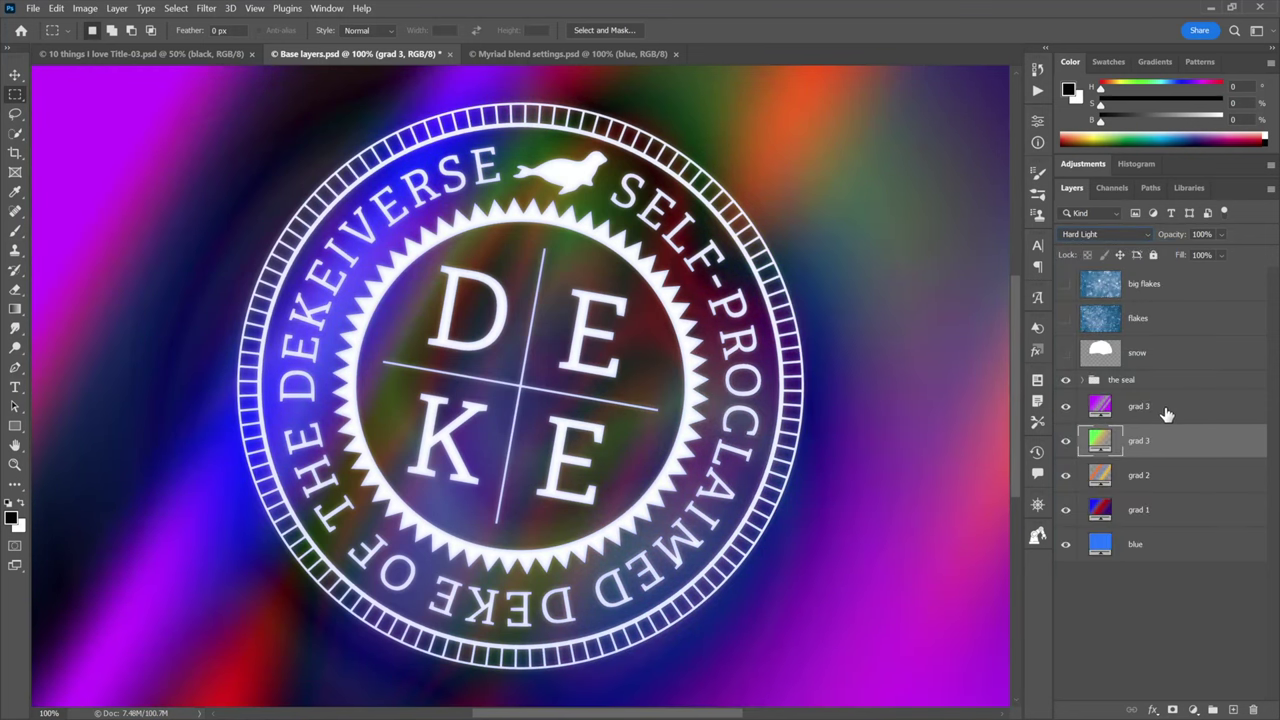
left_click(1165, 412)
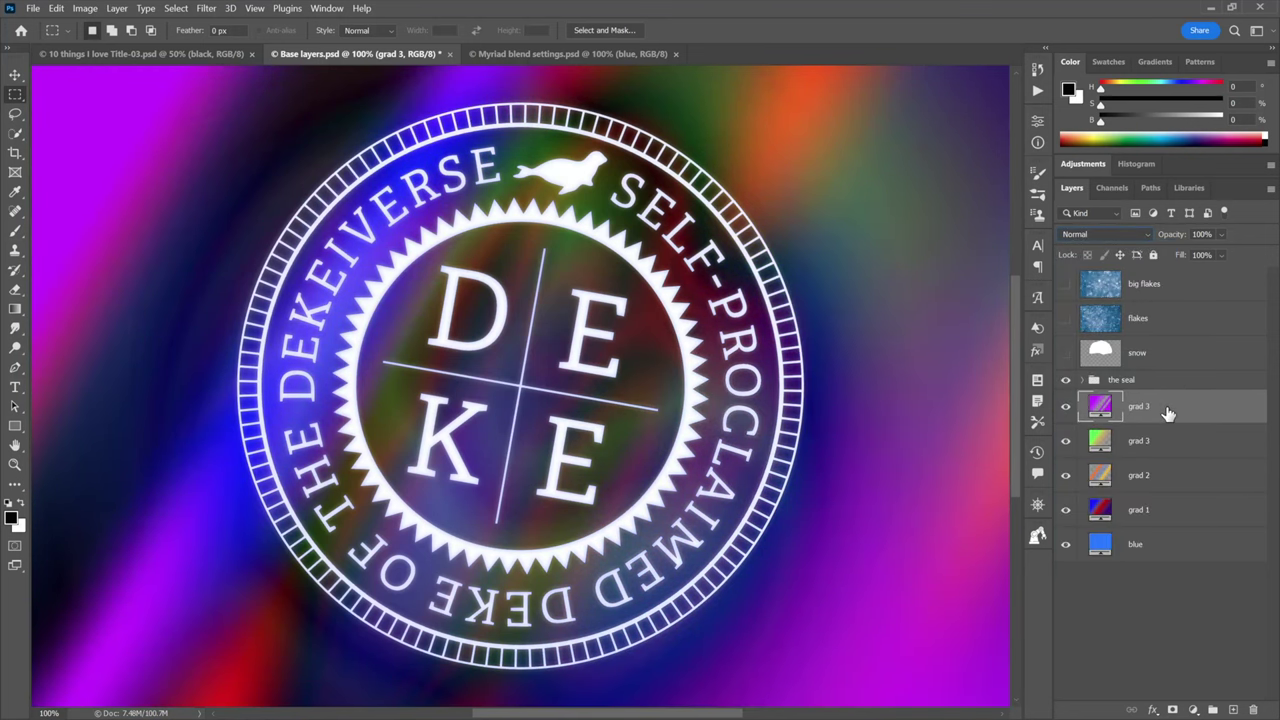
left_click(1112, 234)
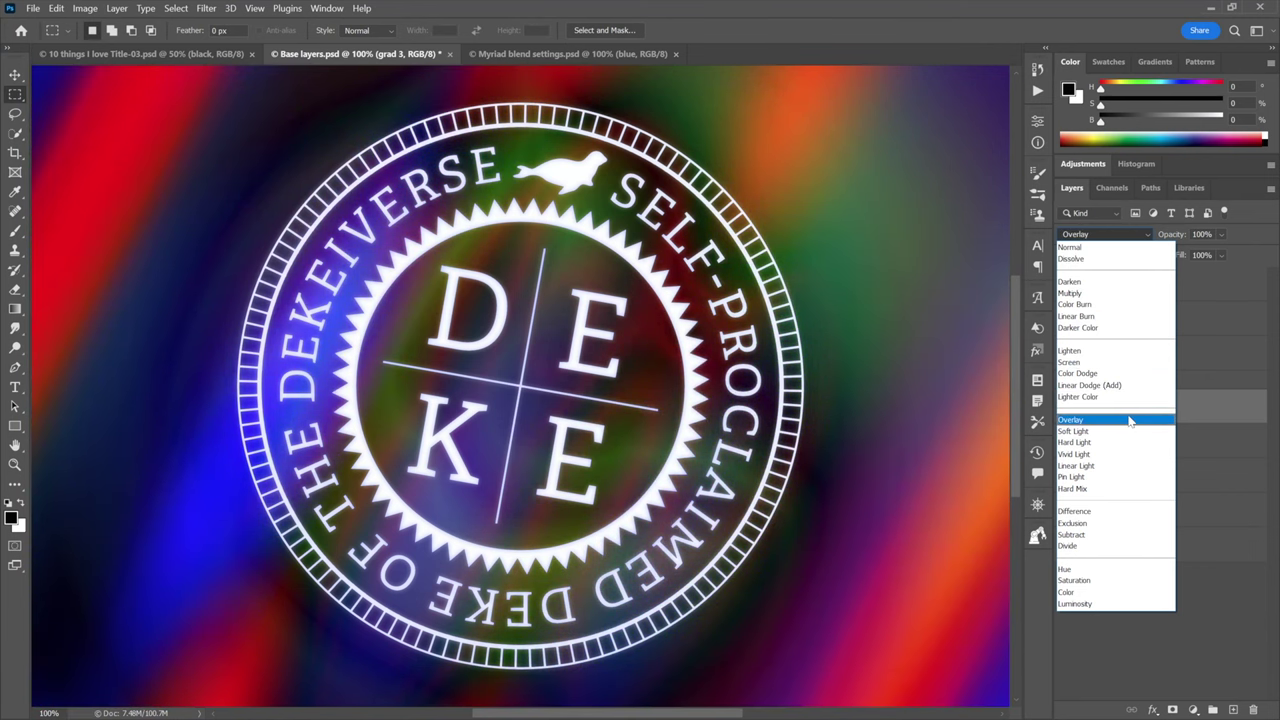
left_click(1130, 420)
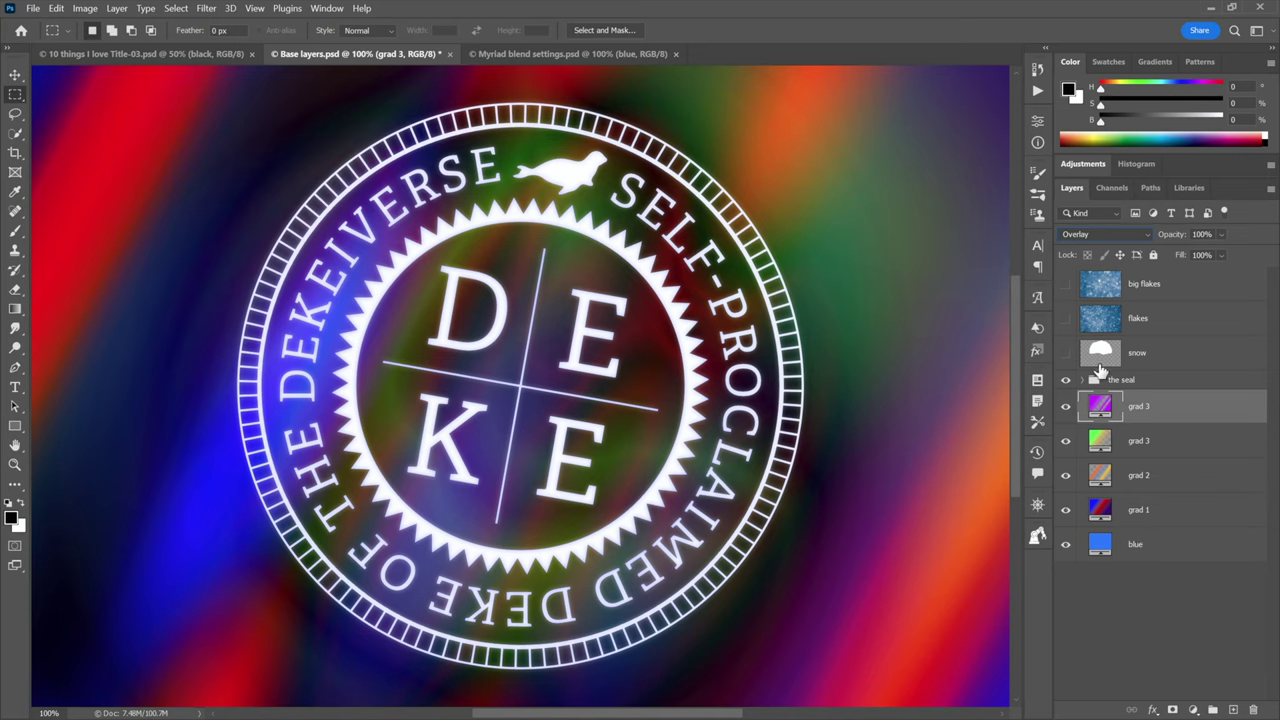
- Show the flakes layer and set its blend mode to Screen
left_click(1065, 318)
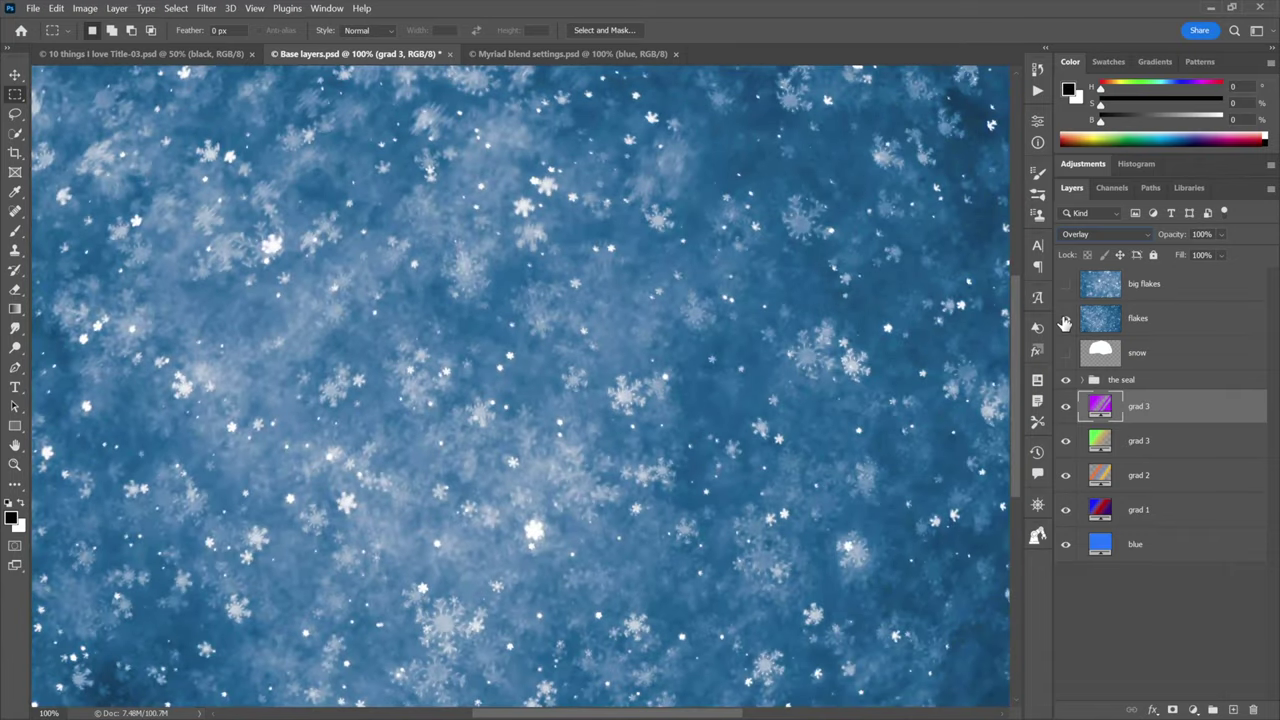
left_click(1158, 320)
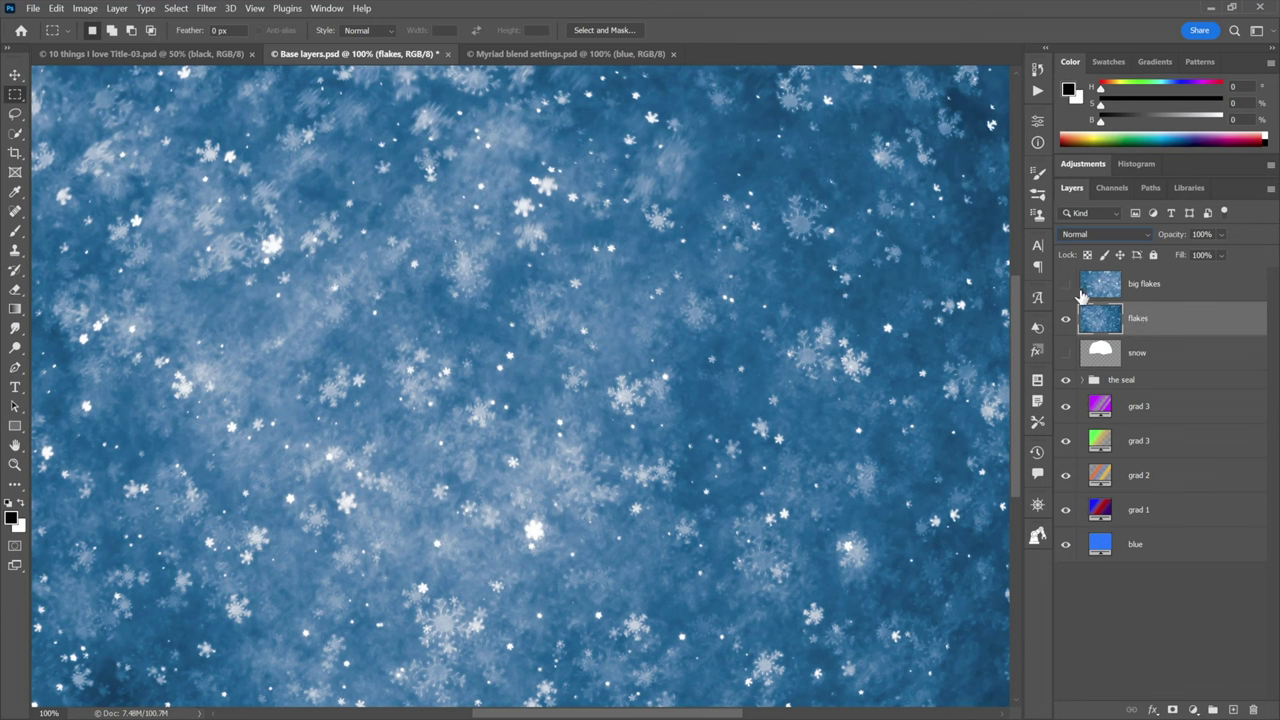
left_click(1122, 236)
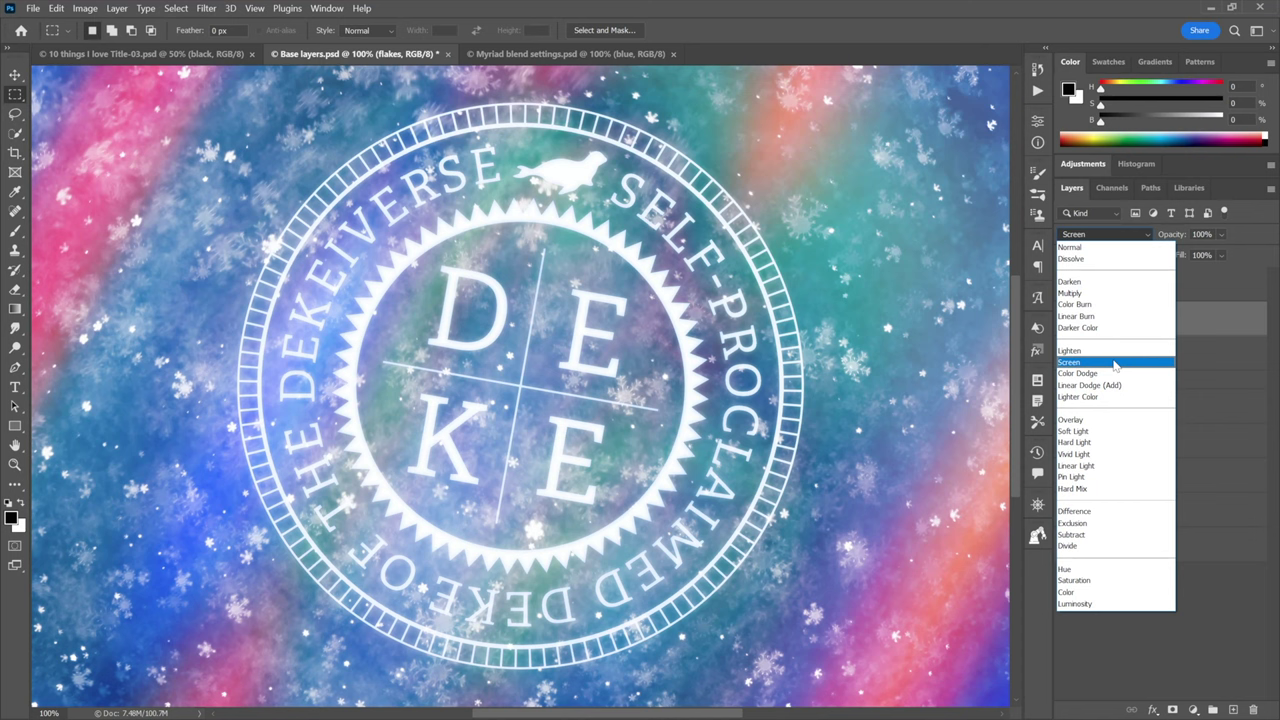
left_click(1115, 366)
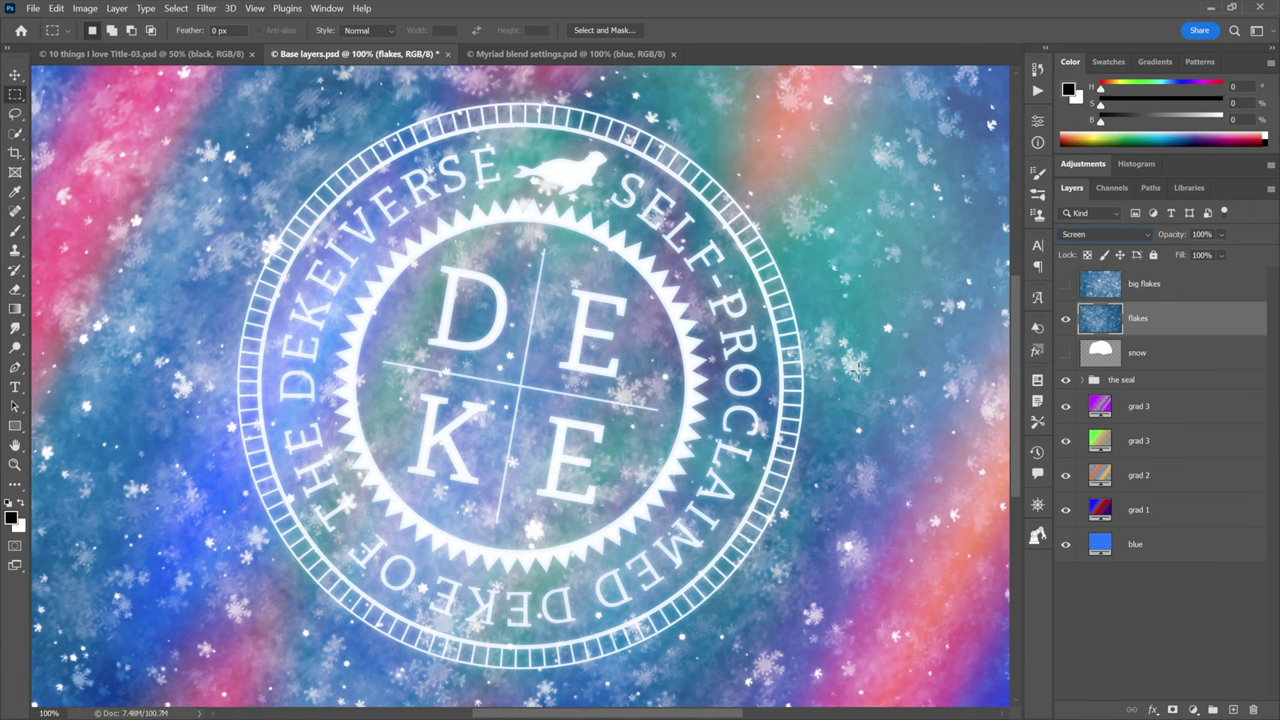
- In the flakes layer's Blend If settings, split the Current Layer black slider to 100 / 220 and apply it
double_click(1225, 323)
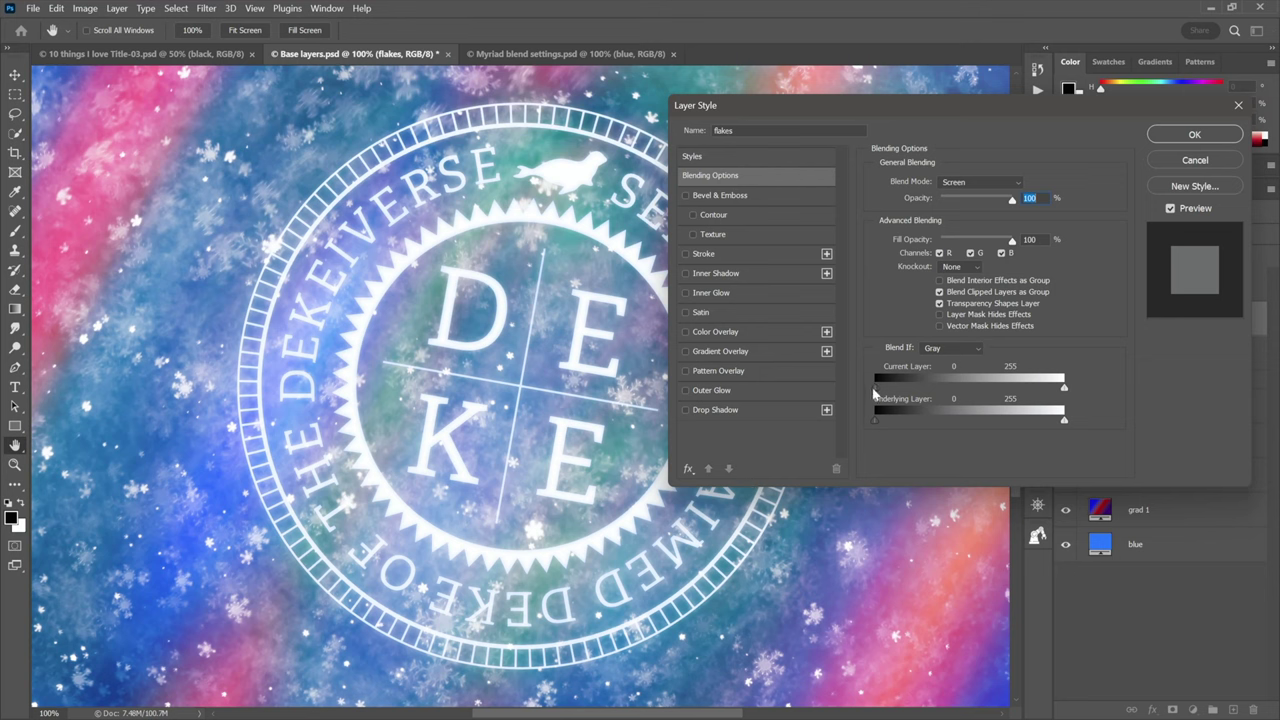
left_click_drag(874, 386, 963, 389)
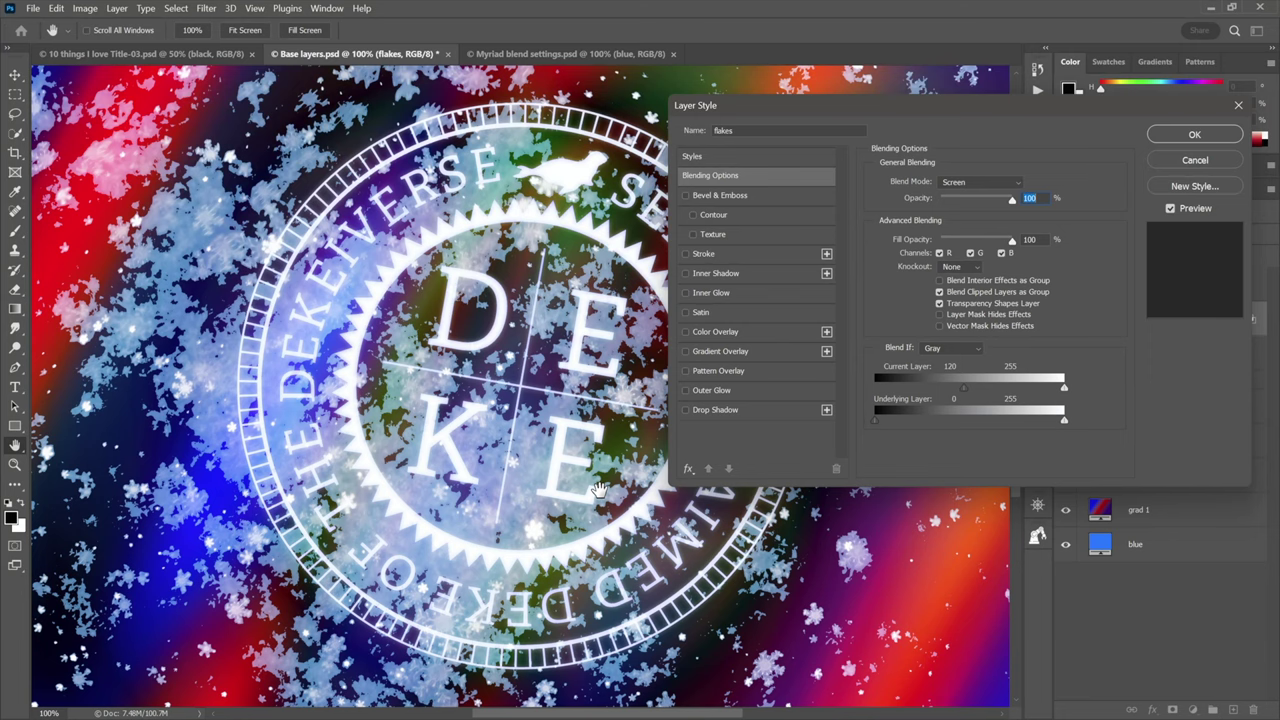
key("ctrl+plus")
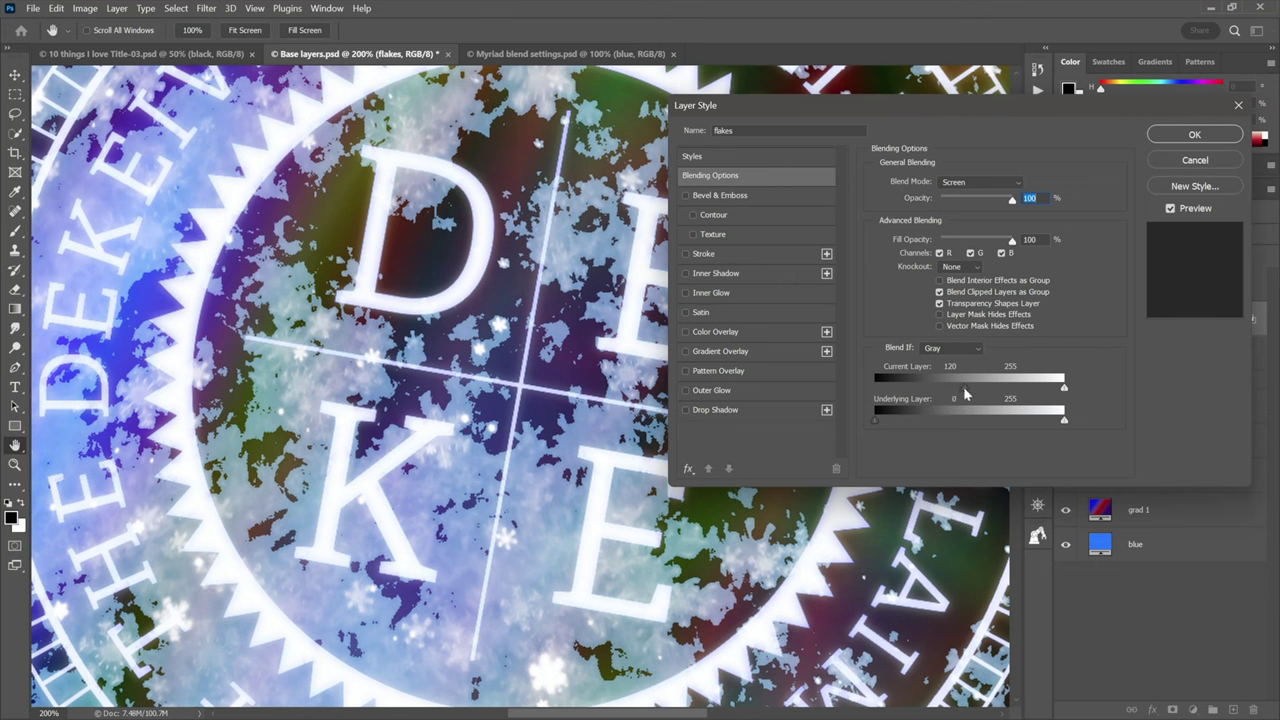
key("alt")
left_click_drag(962, 393, 933, 393)
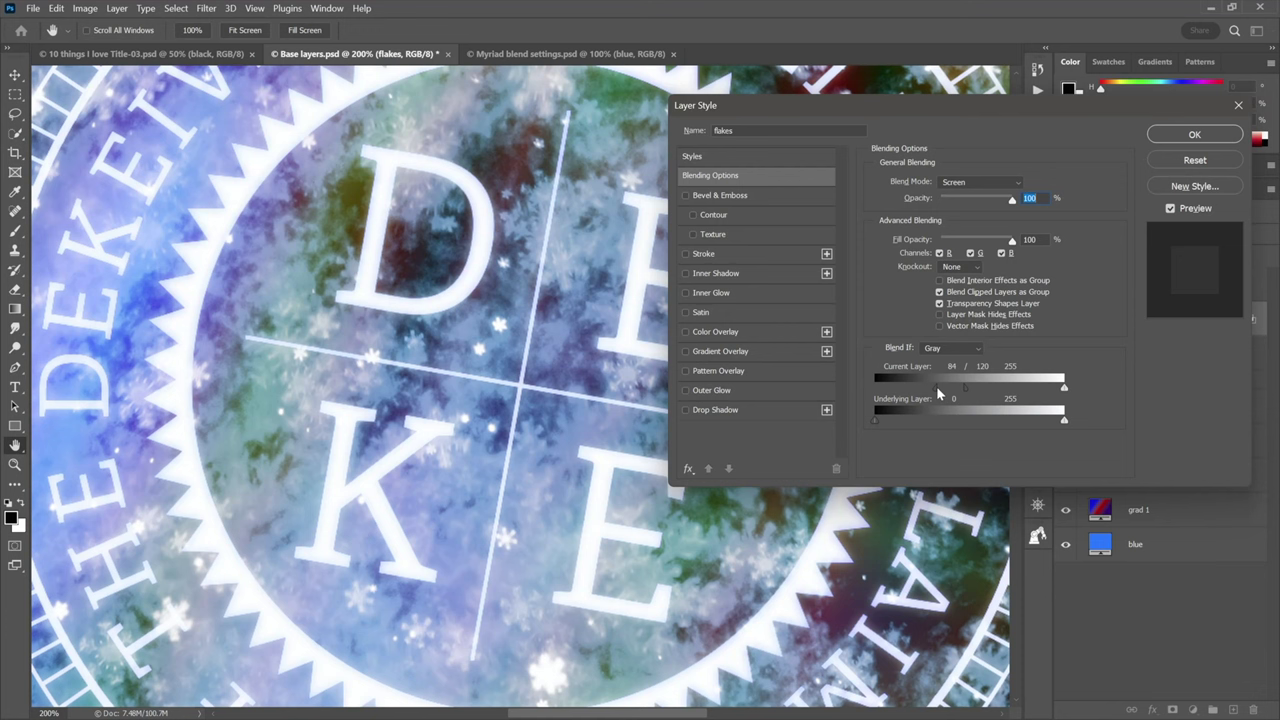
left_click_drag(965, 390, 1041, 391)
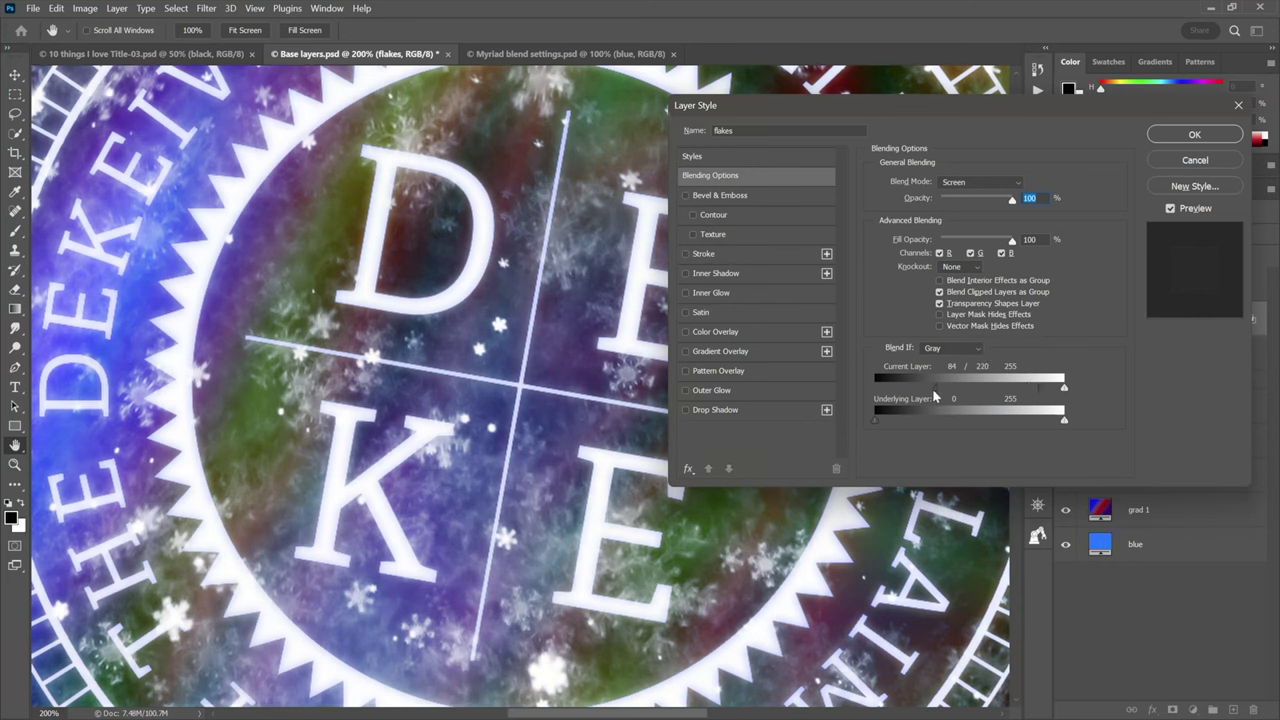
left_click_drag(936, 390, 953, 391)
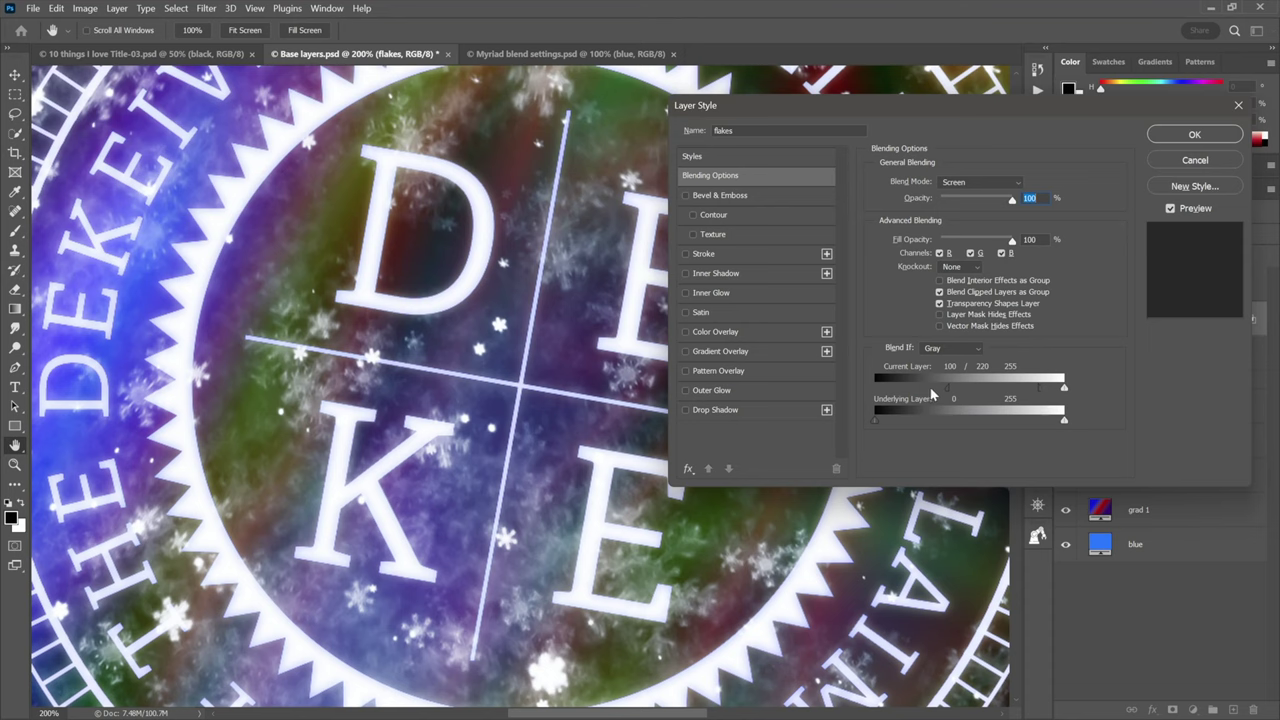
left_click(1183, 136)
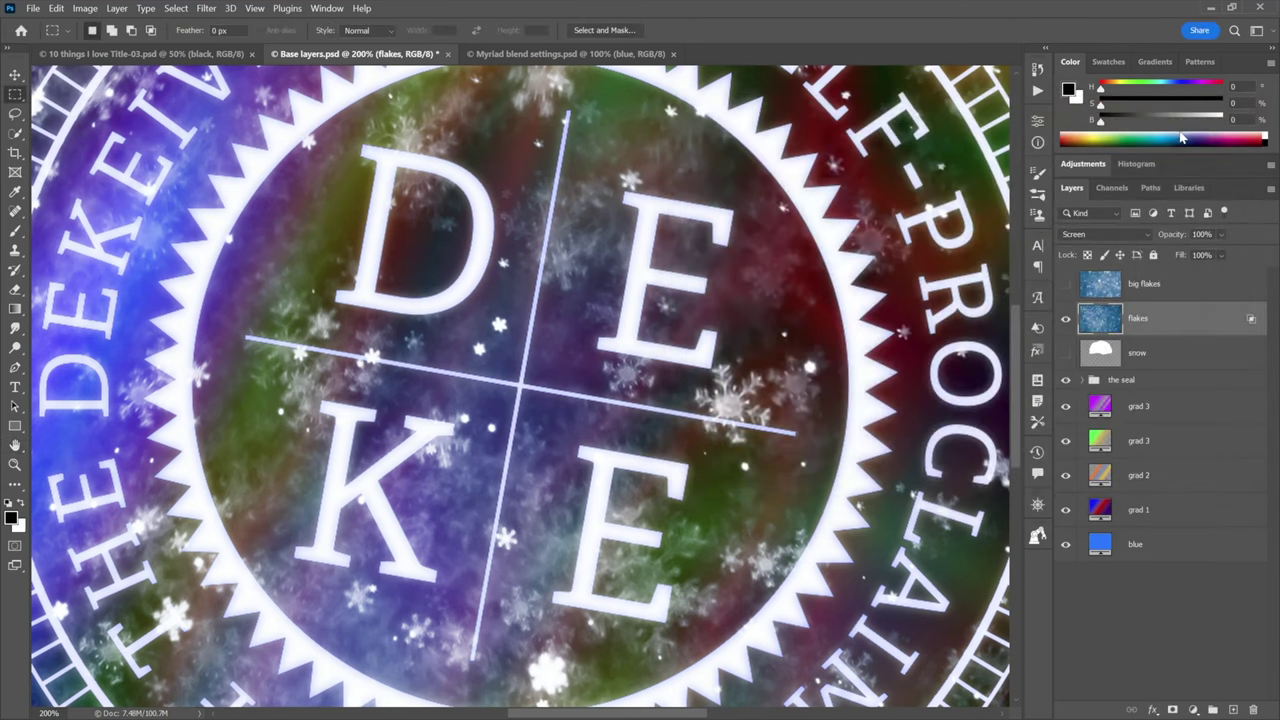
key("ctrl+0")
key("ctrl+1")
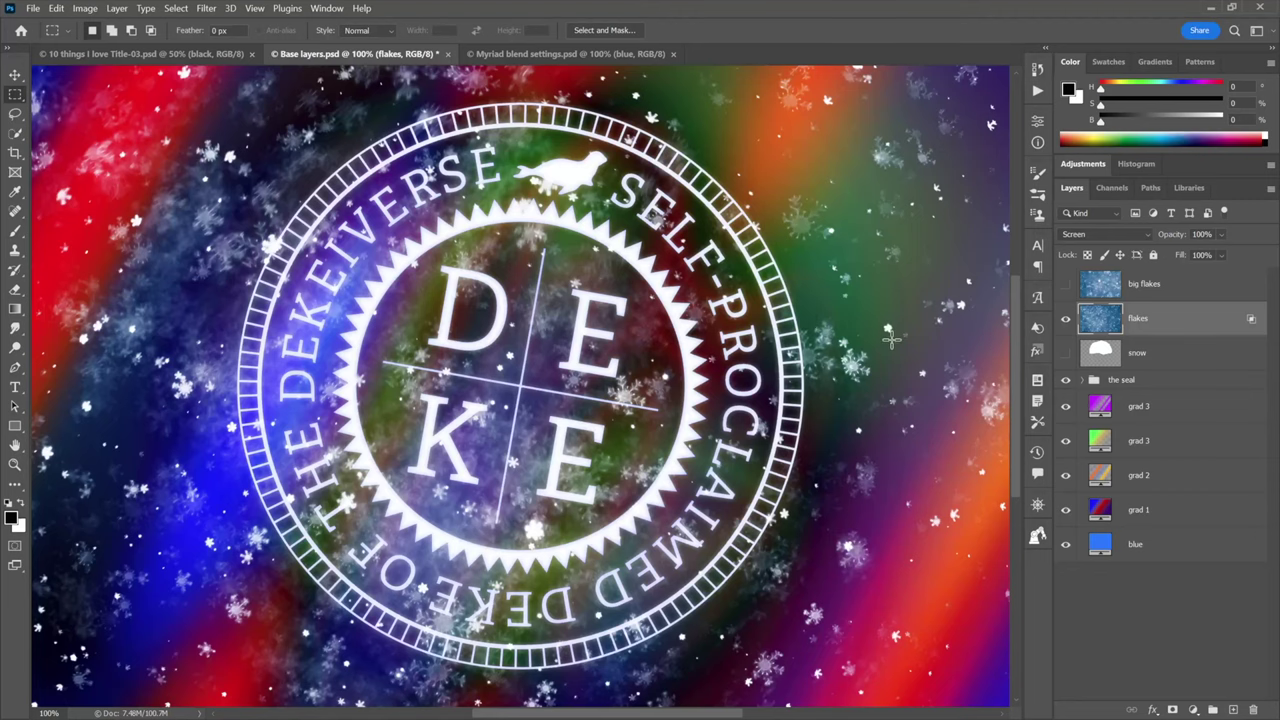
- Show the big flakes layer and set its blend mode to Screen
key("shift+alt+s")
left_click(1066, 285)
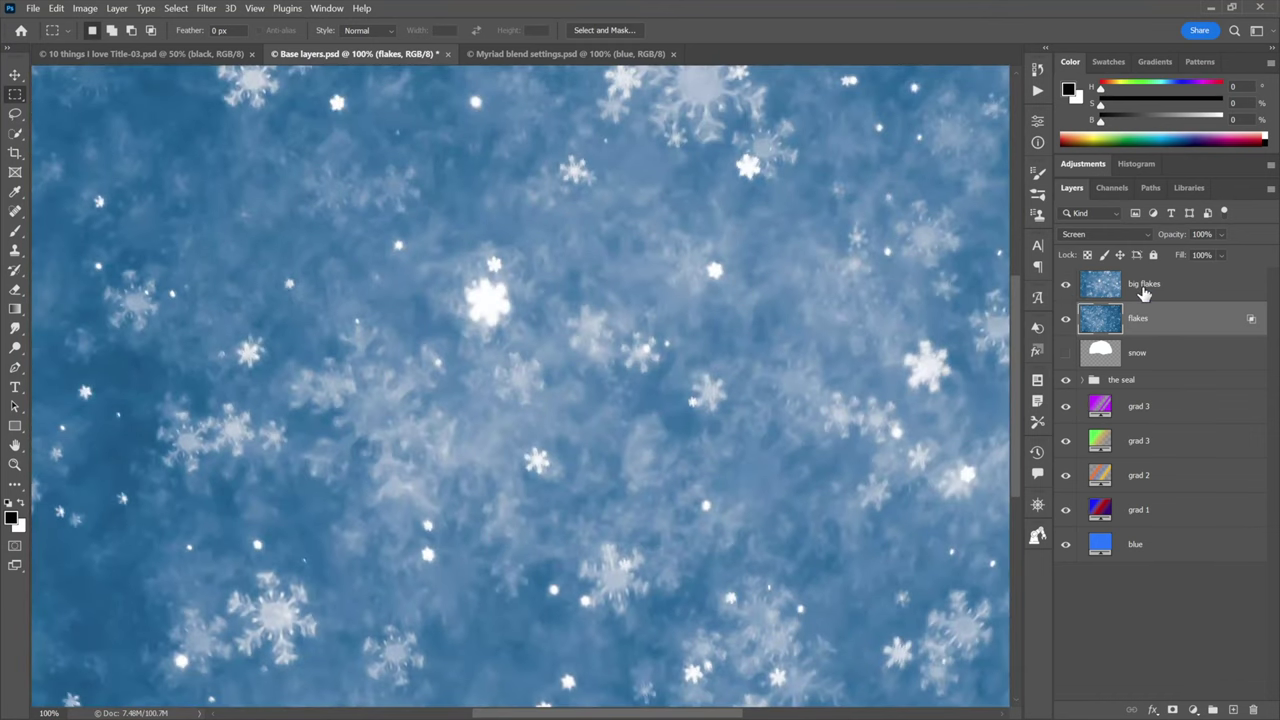
left_click(1190, 289)
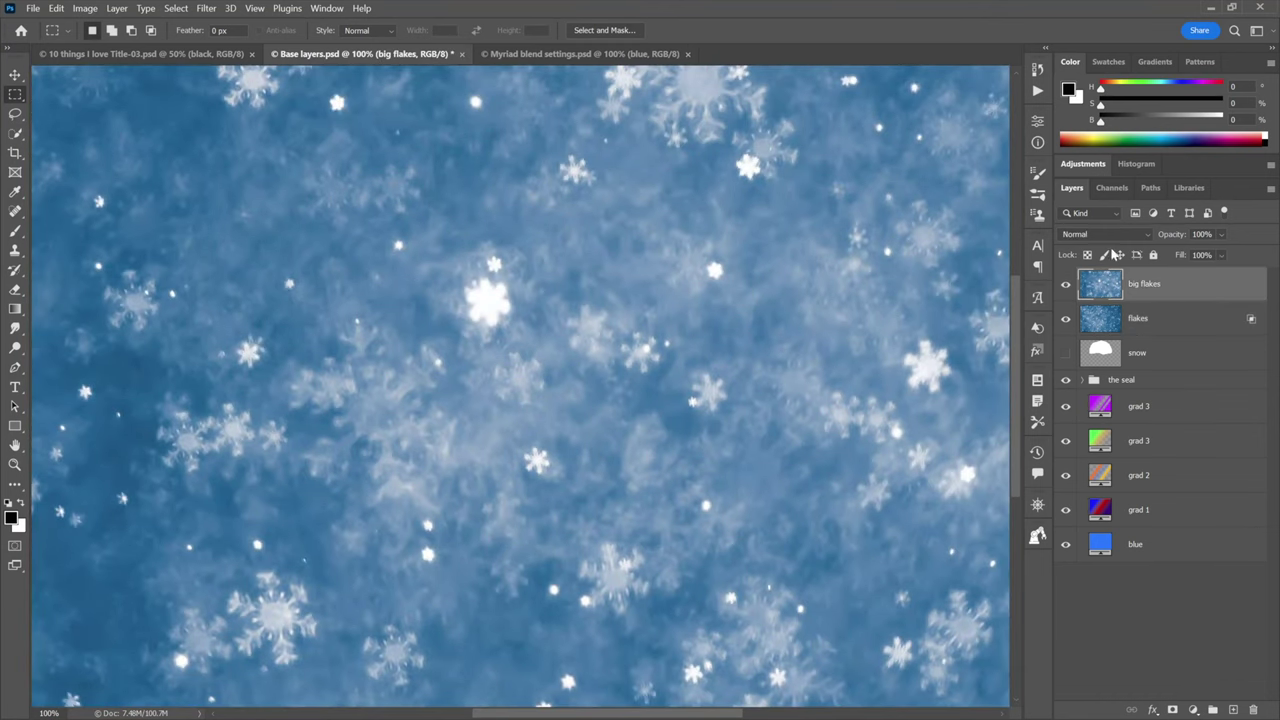
left_click(1114, 240)
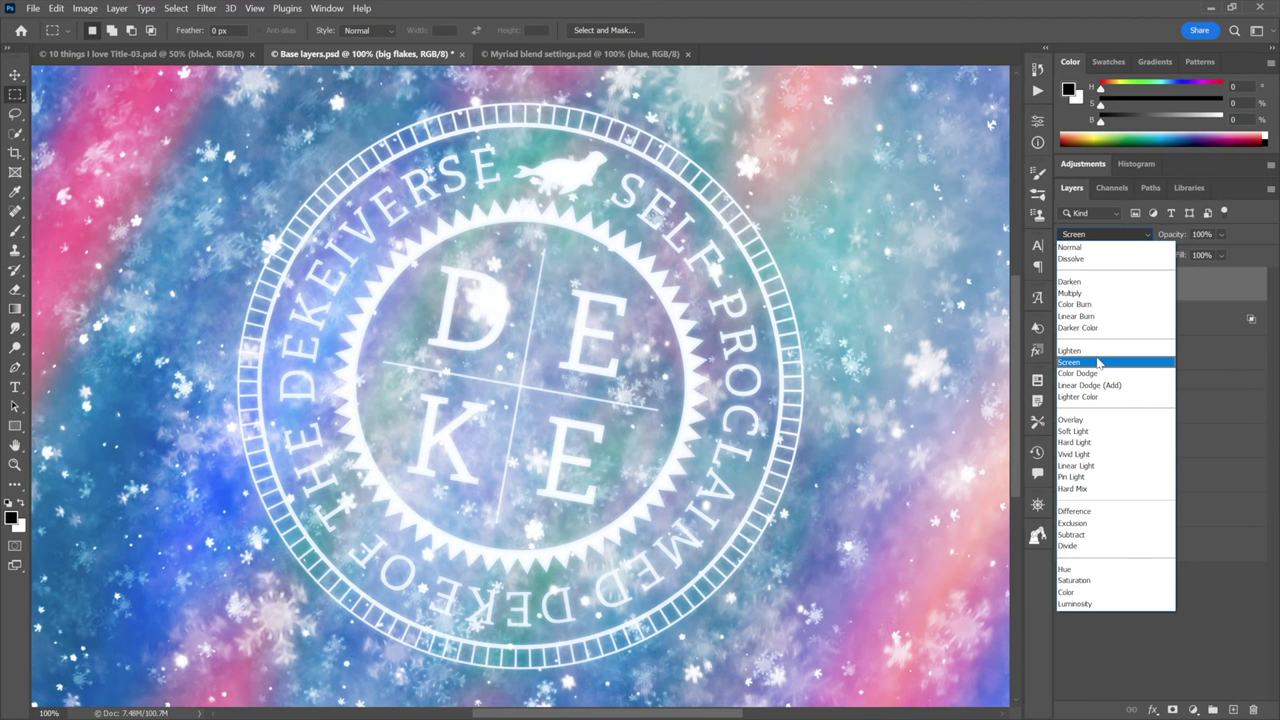
left_click(1098, 362)
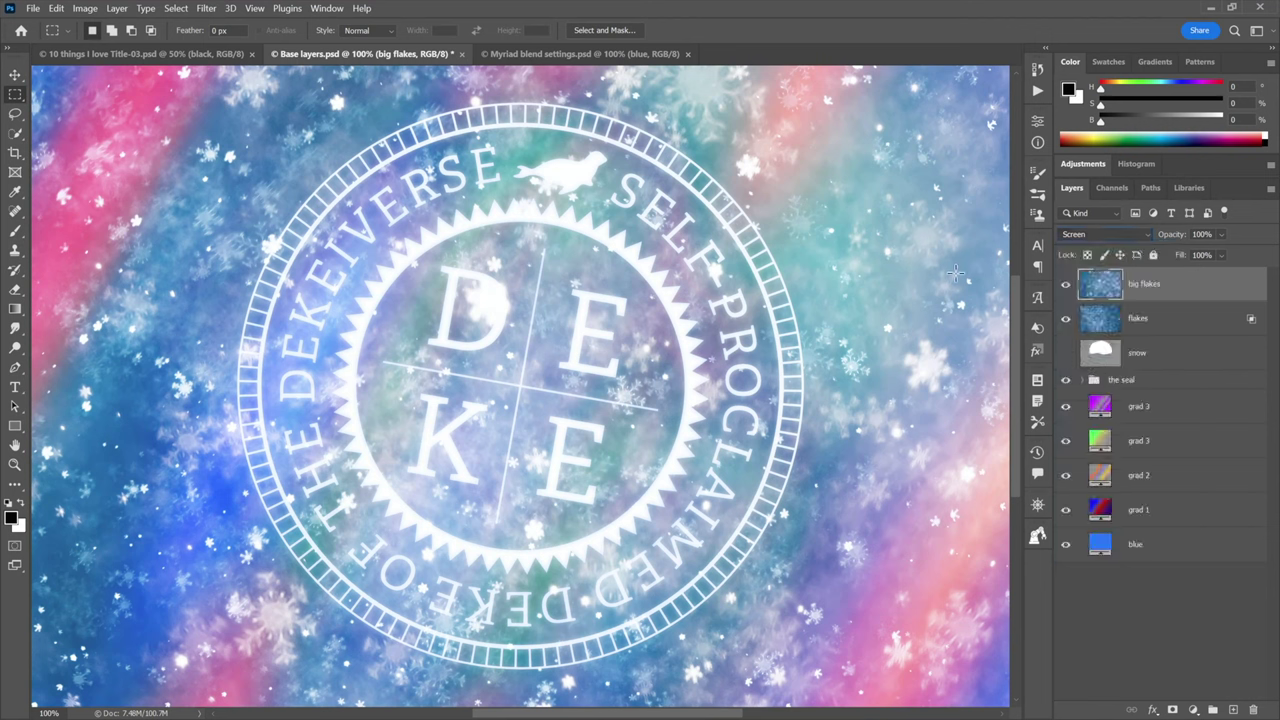
- In the big flakes layer's Blend If settings, split the Current Layer black slider to 80 / 220 and apply it
double_click(1200, 289)
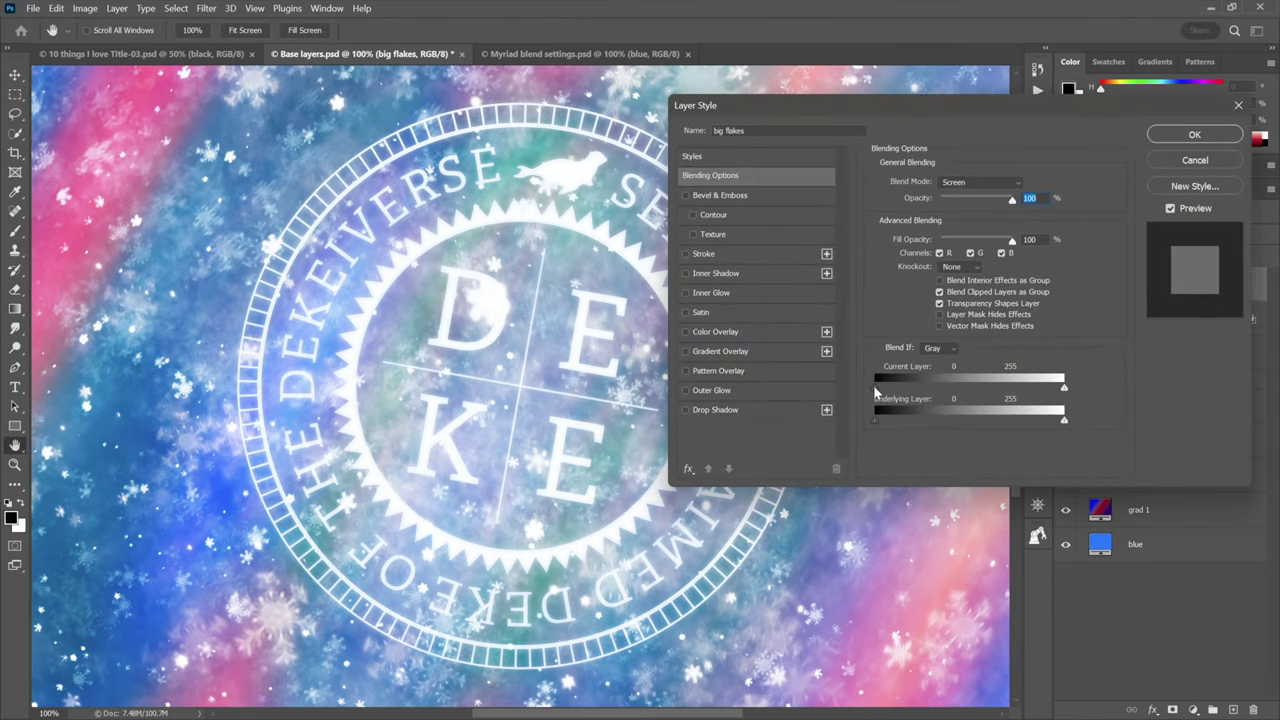
left_click_drag(873, 385, 1040, 394)
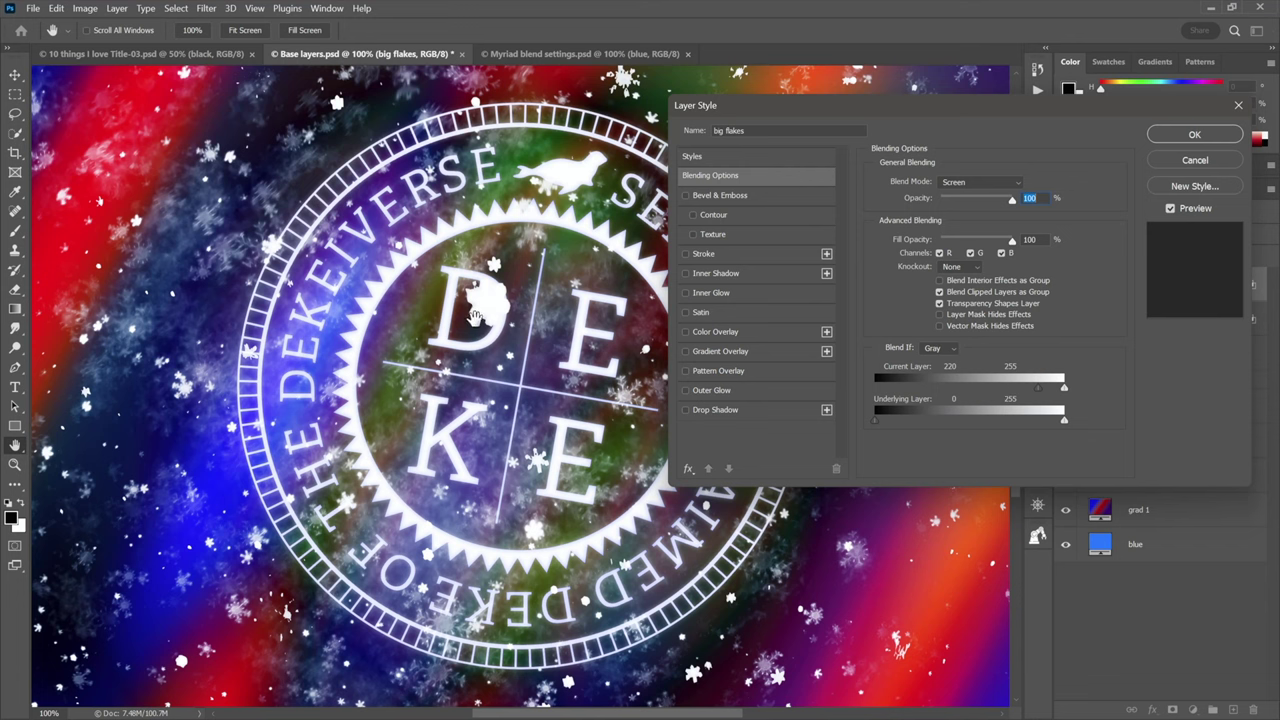
key("ctrl+plus")
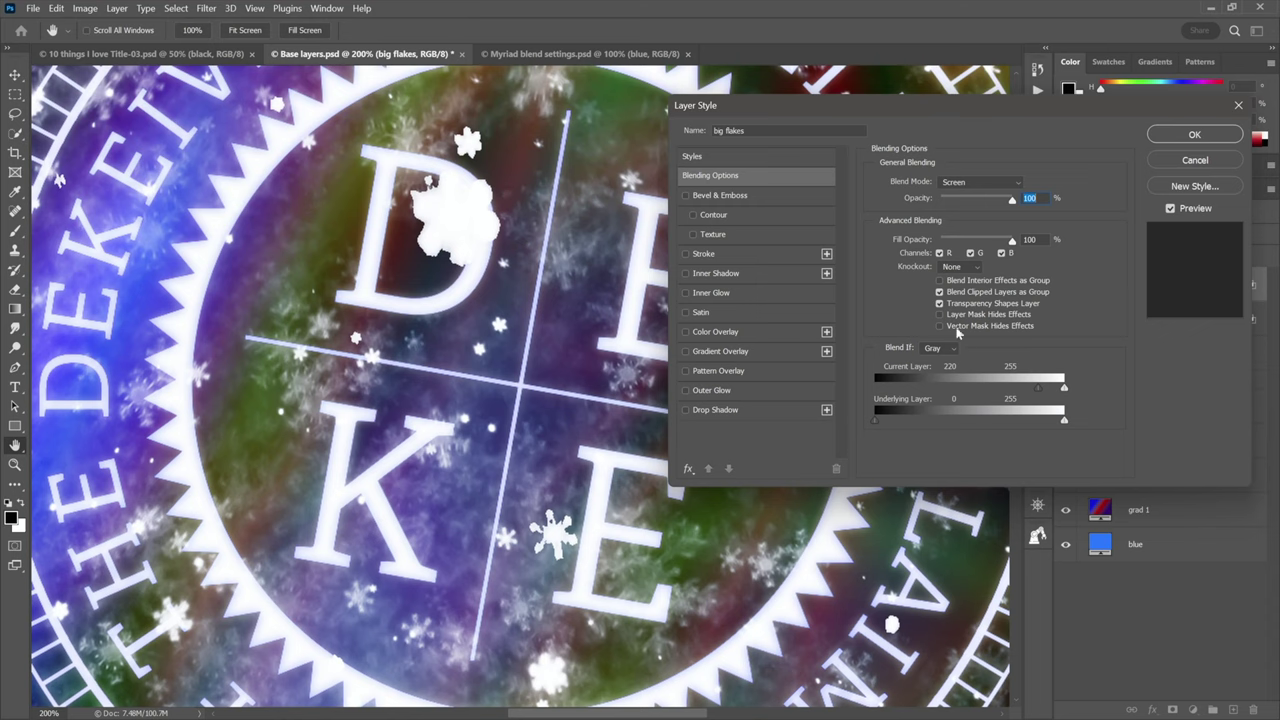
key("alt")
left_click_drag(1036, 393, 938, 390)
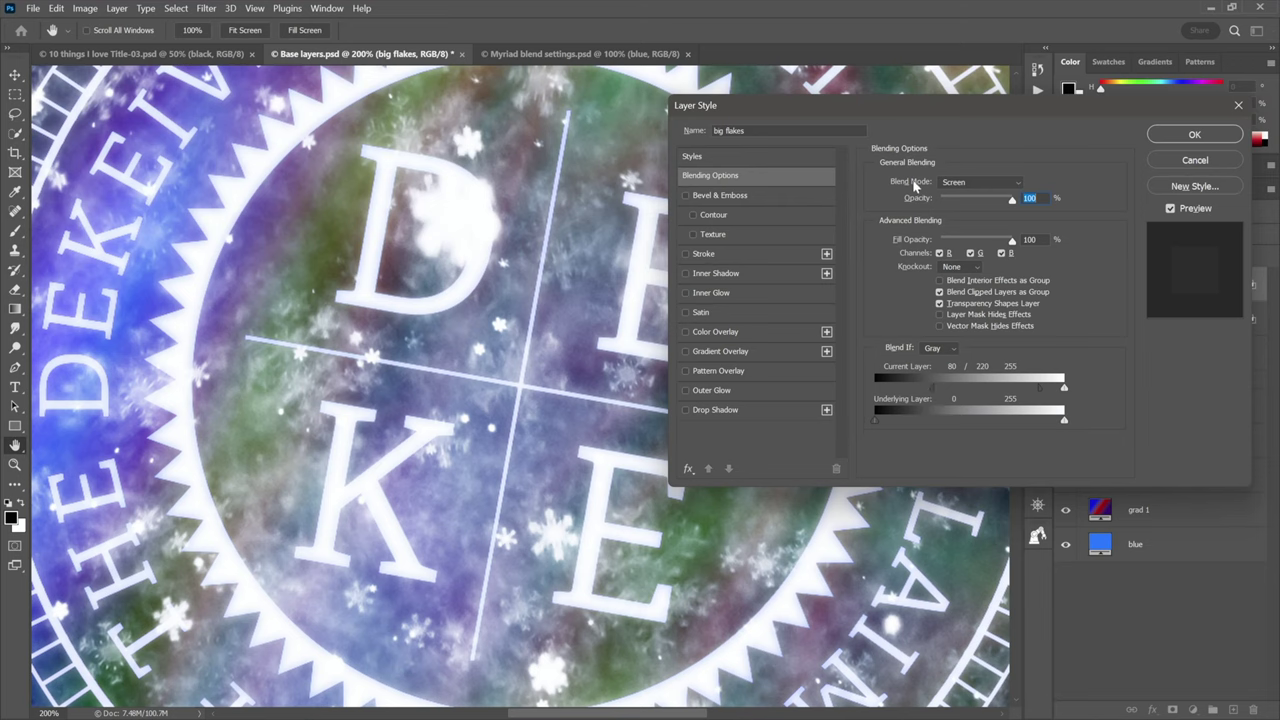
left_click(1163, 132)
key("ctrl+1")
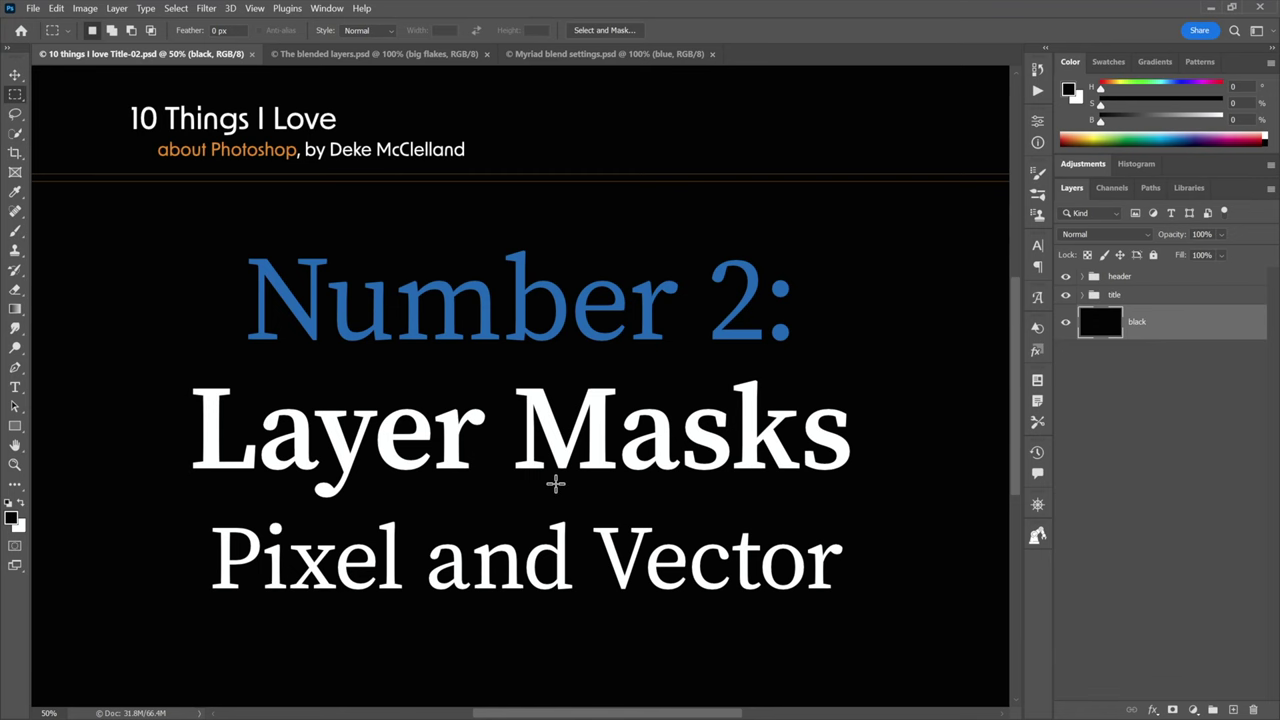
- Compare The blended layers.psd with the finished Myriad blend settings.psd, and return to The blended layers.psd
key("ctrl+Tab")
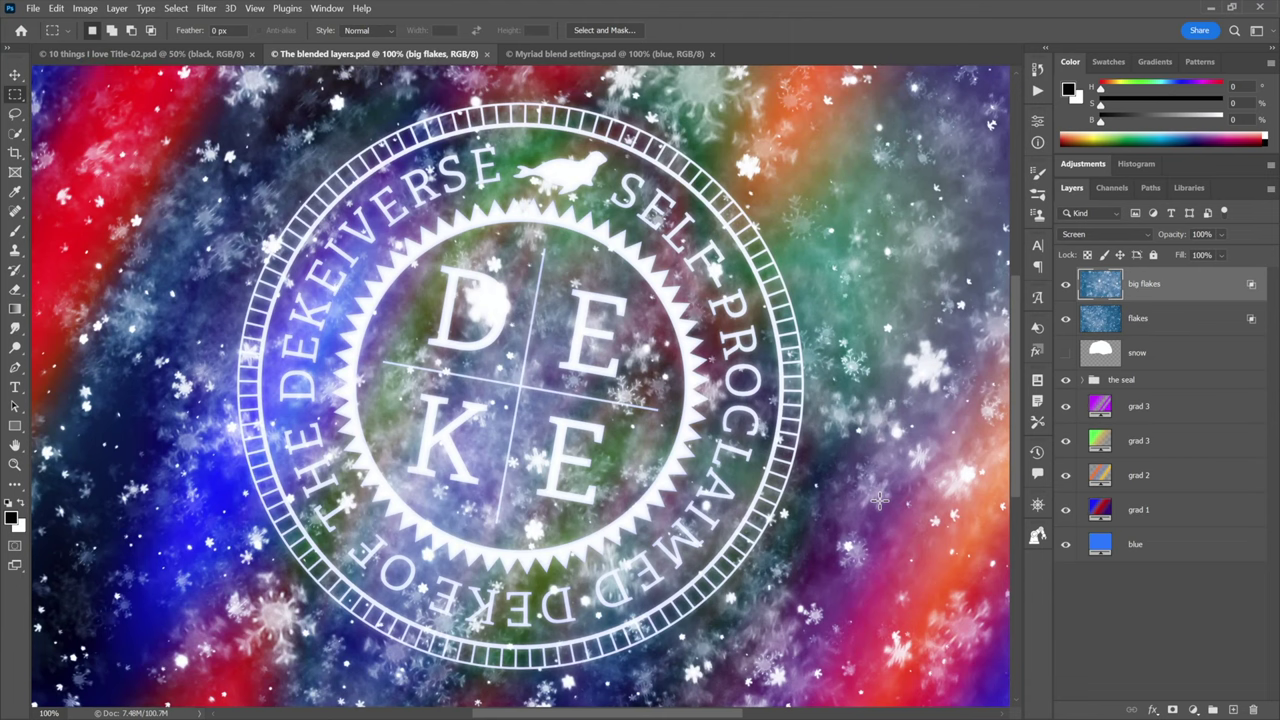
key("ctrl+Tab")
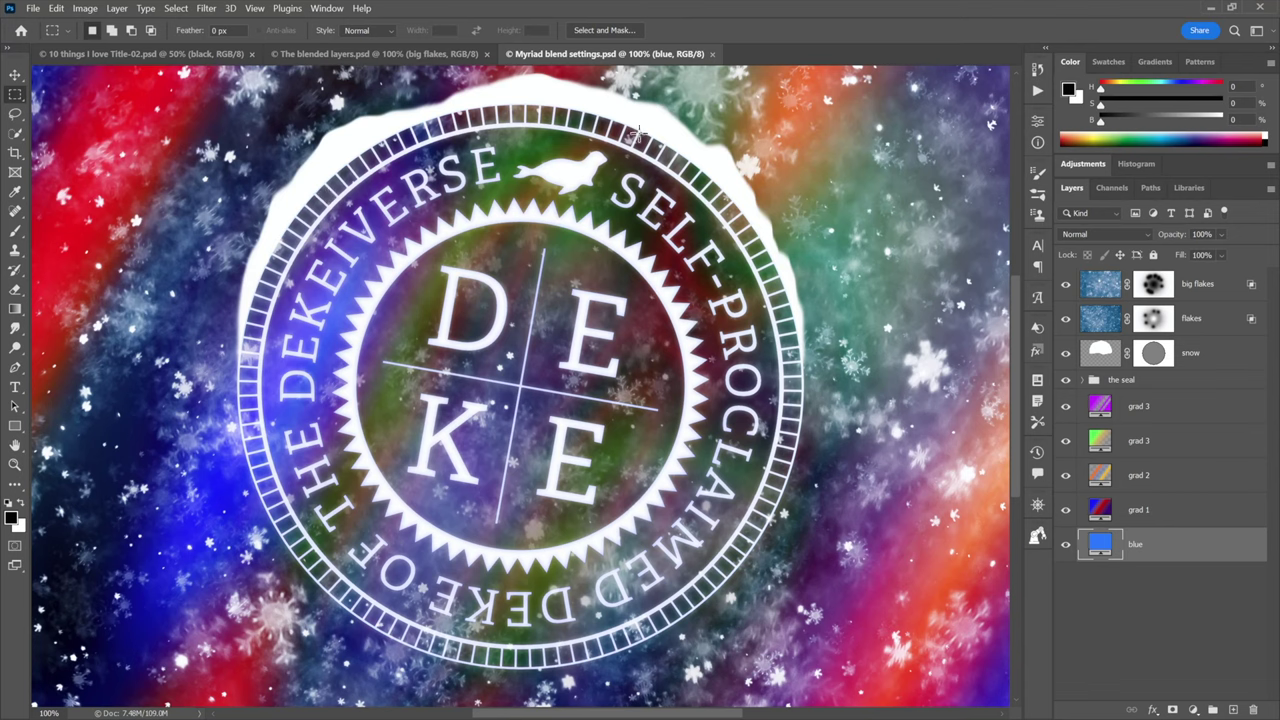
key("ctrl+shift+Tab")
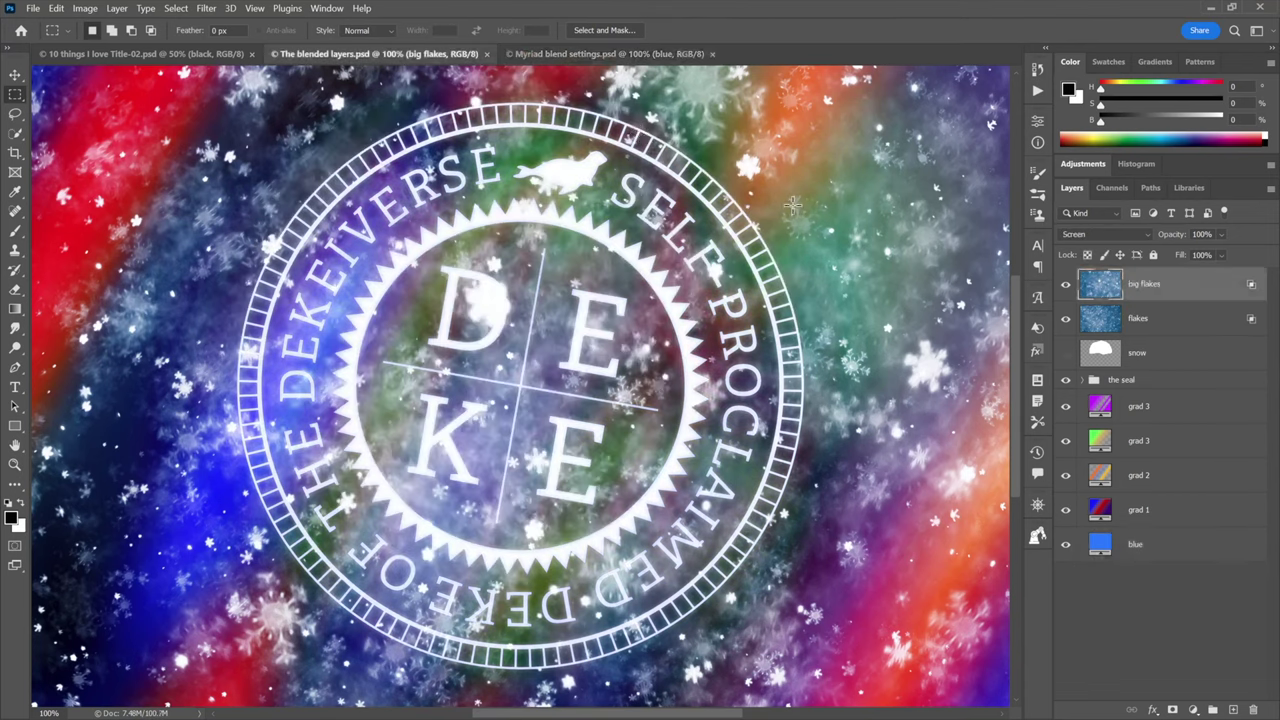
- Hide the big flakes layer and add a white layer mask to the flakes layer
left_click(1066, 288)
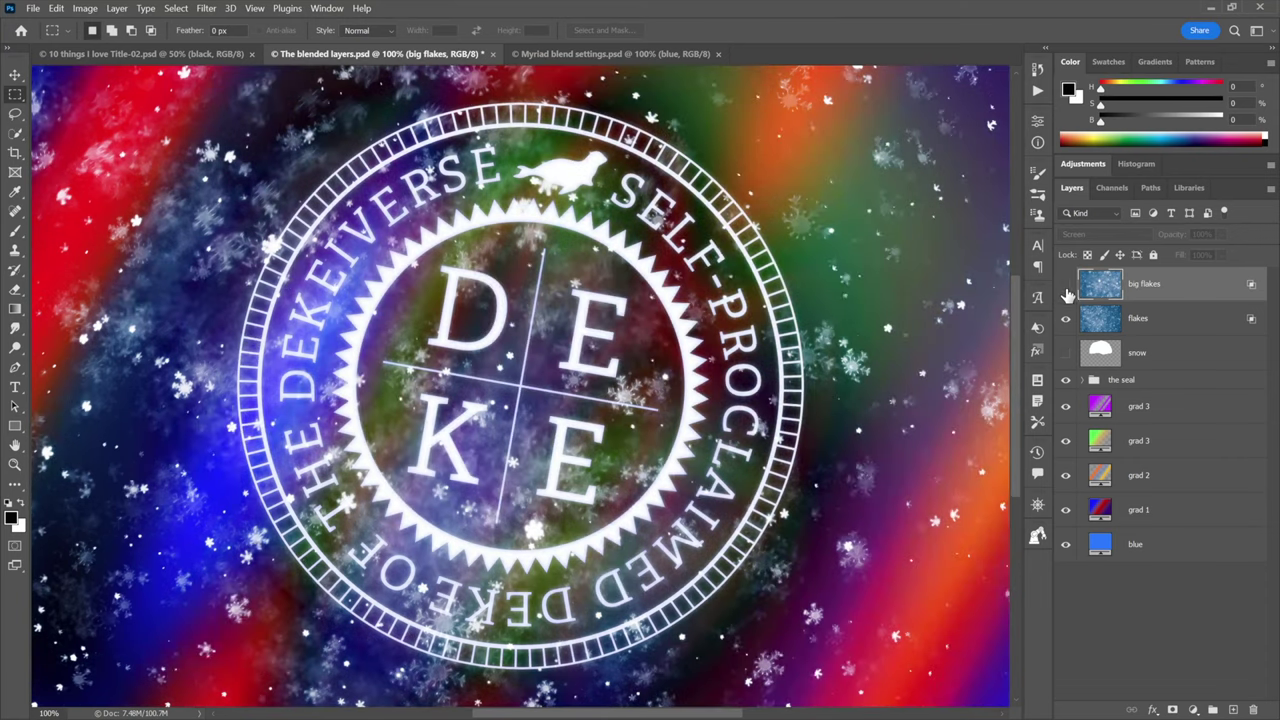
left_click(1164, 324)
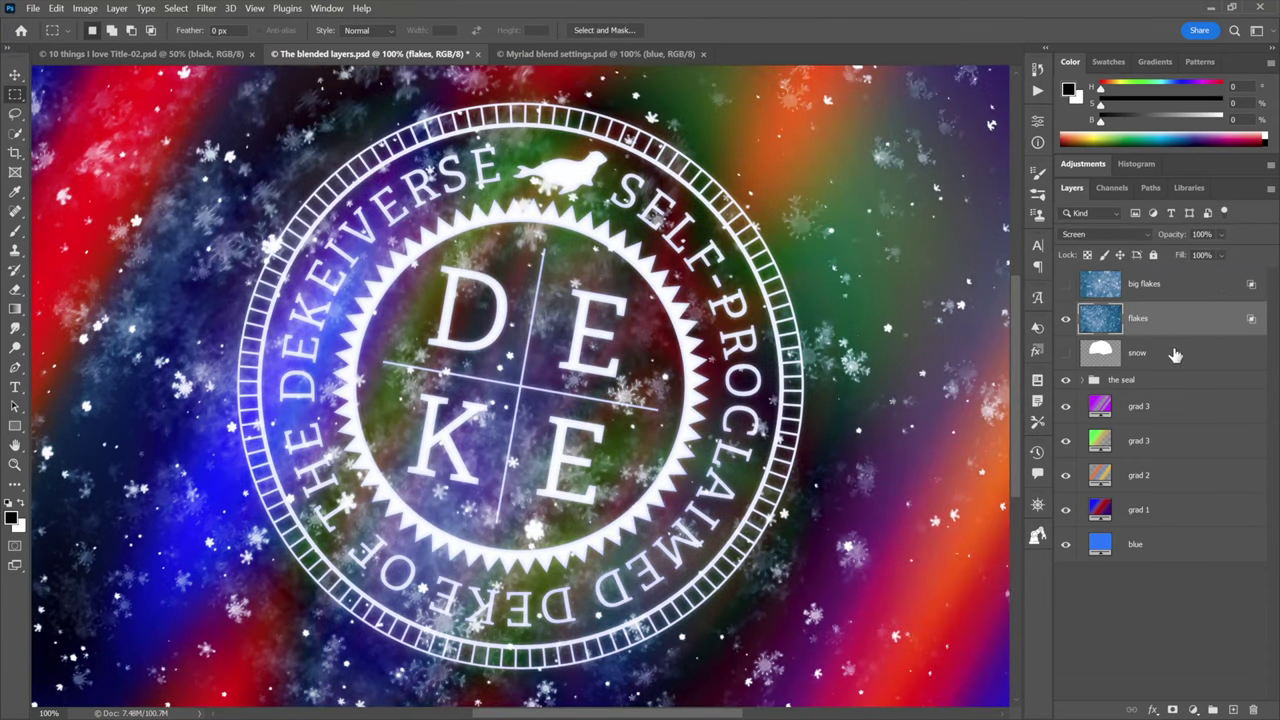
left_click(1174, 709)
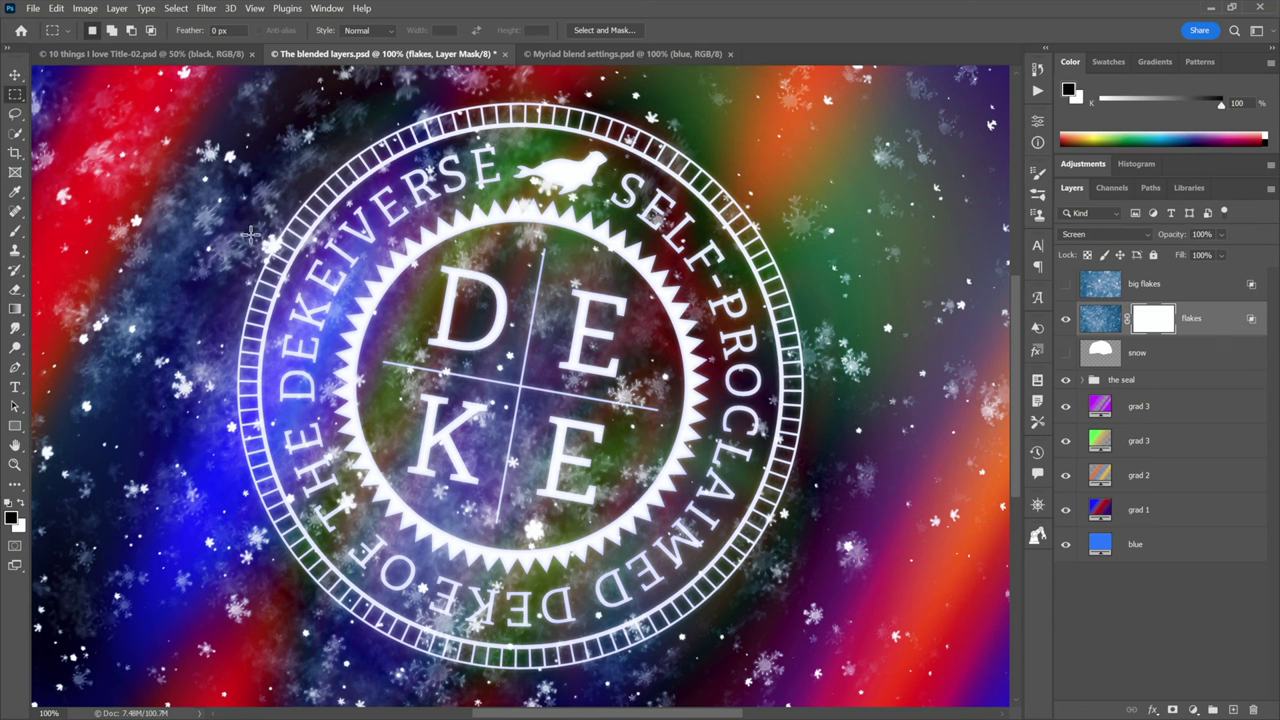
- Paint a black spot at the seal's center on the flakes layer mask with a soft 1000 px brush at 0% hardness
left_click(18, 233)
right_click(375, 318)
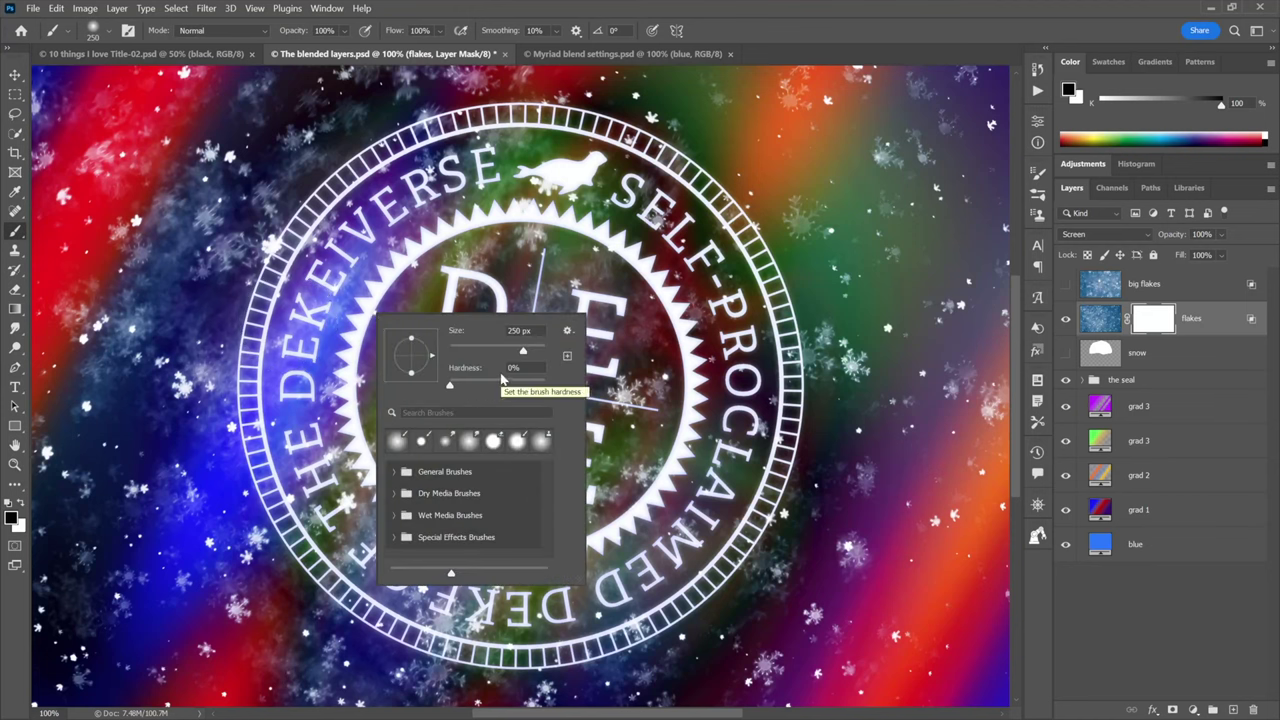
key("Return")
key("bracketright")
key("bracketright")
key("bracketright")
key("bracketright")
key("bracketright")
key("bracketright")
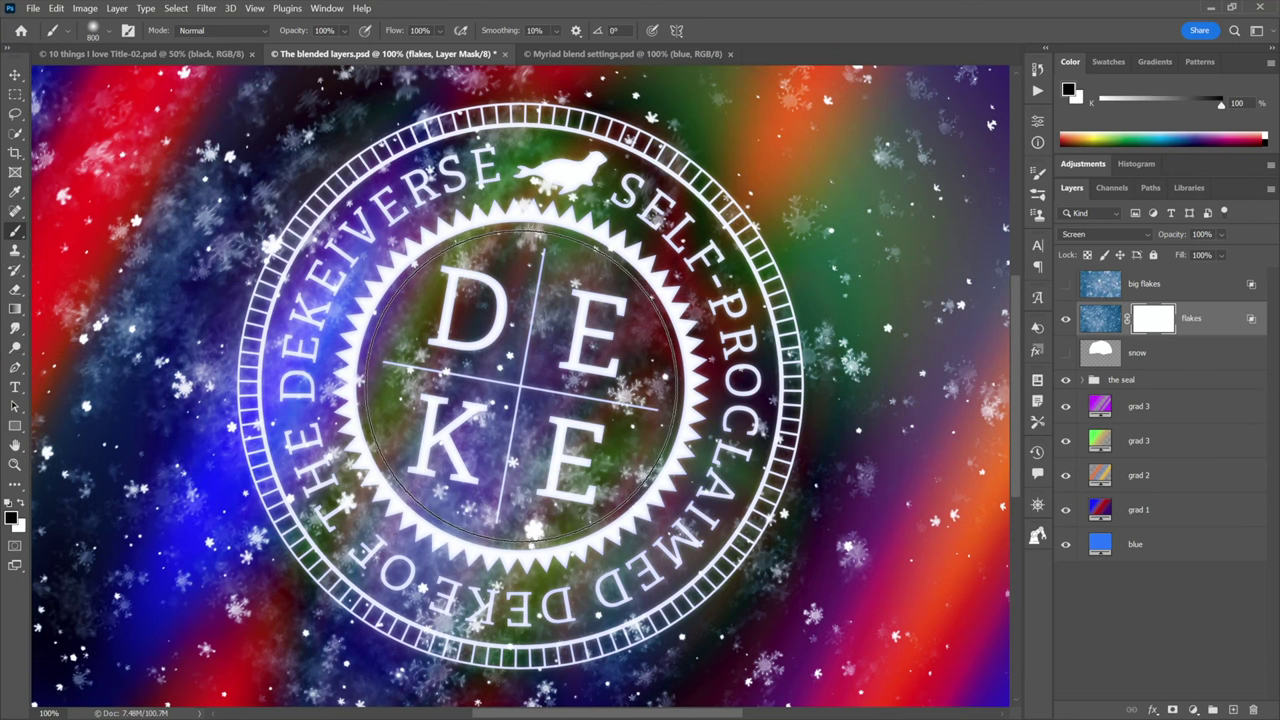
key("bracketright")
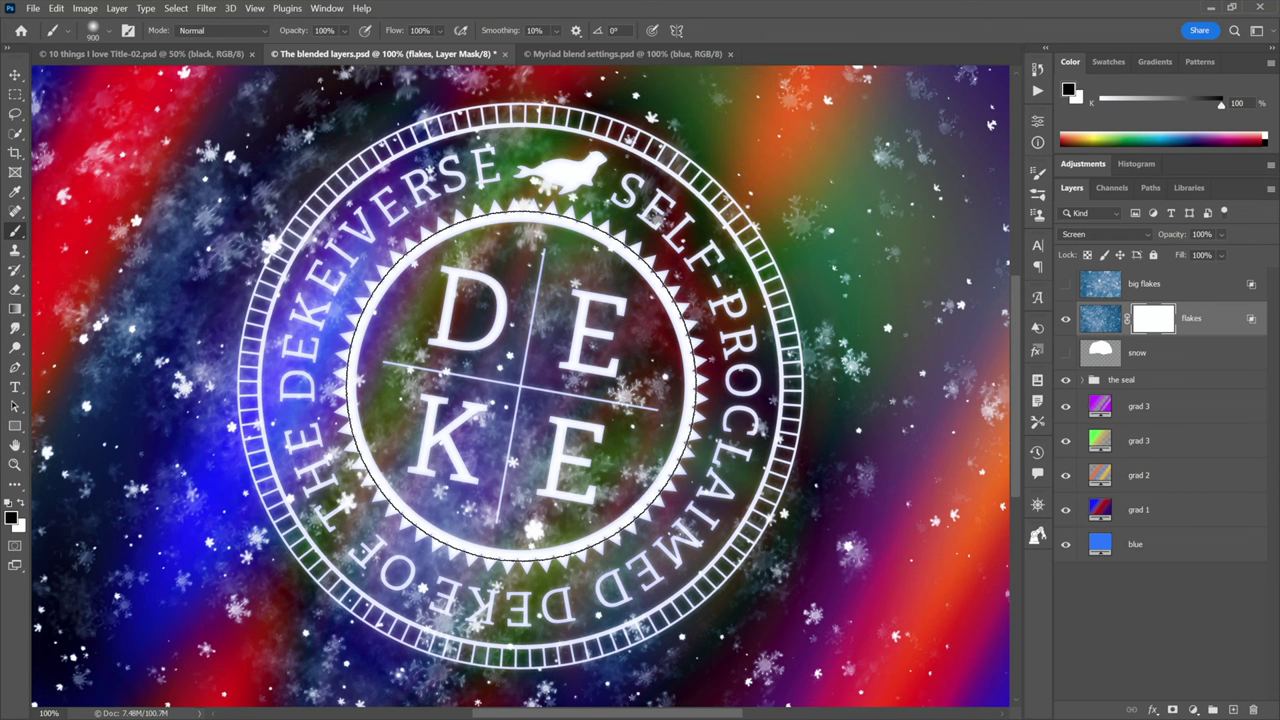
key("bracketright")
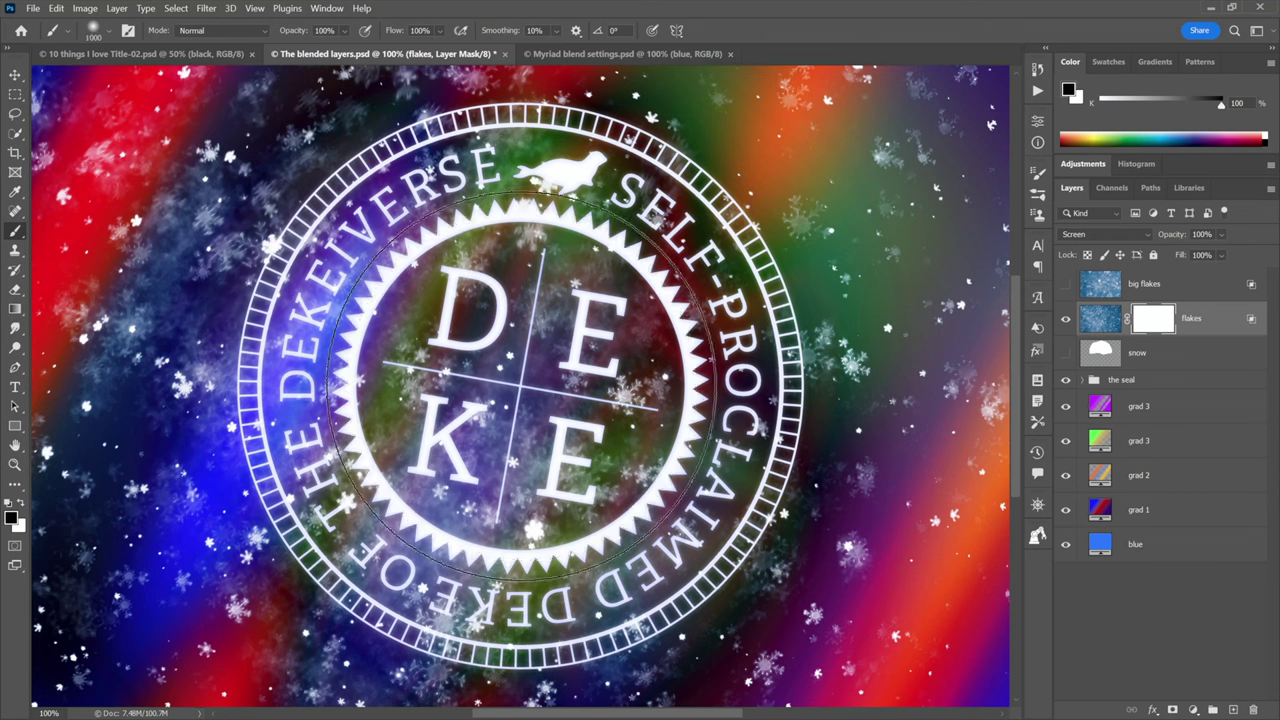
left_click(522, 383)
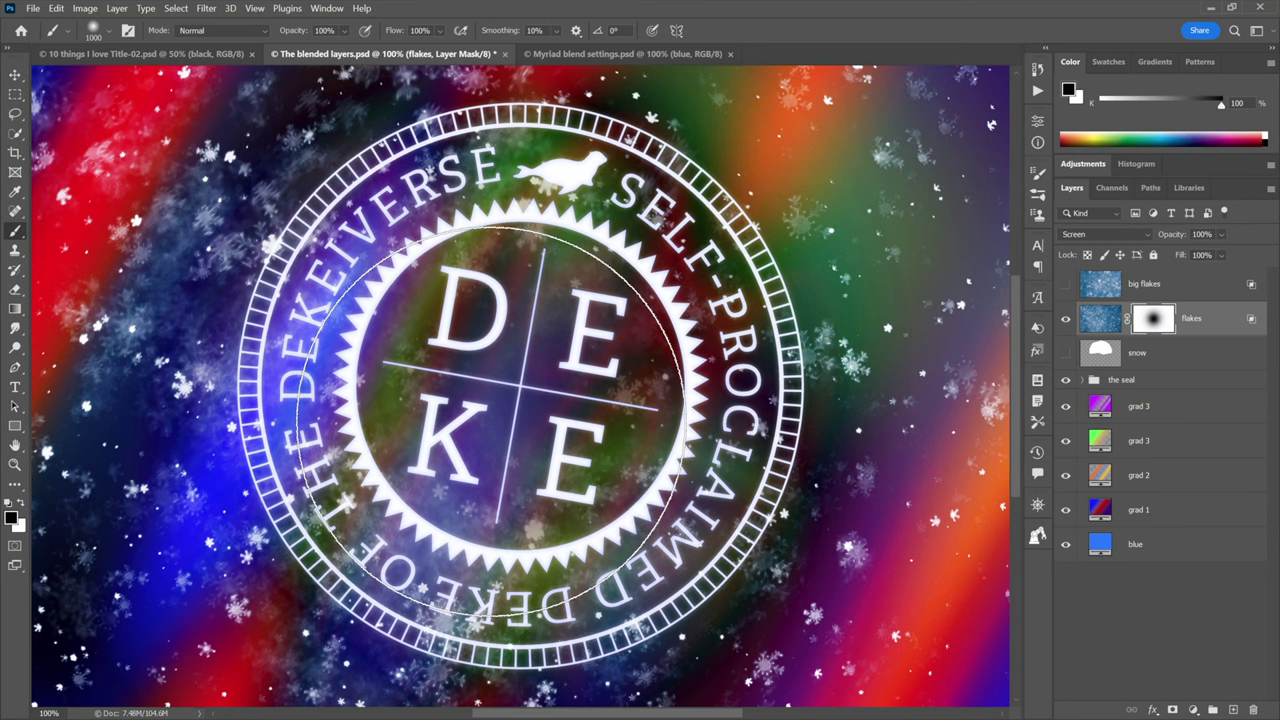
- Paint a white 600 px spot at the seal's center on the flakes mask to bring back some of the snowflakes
key("x")
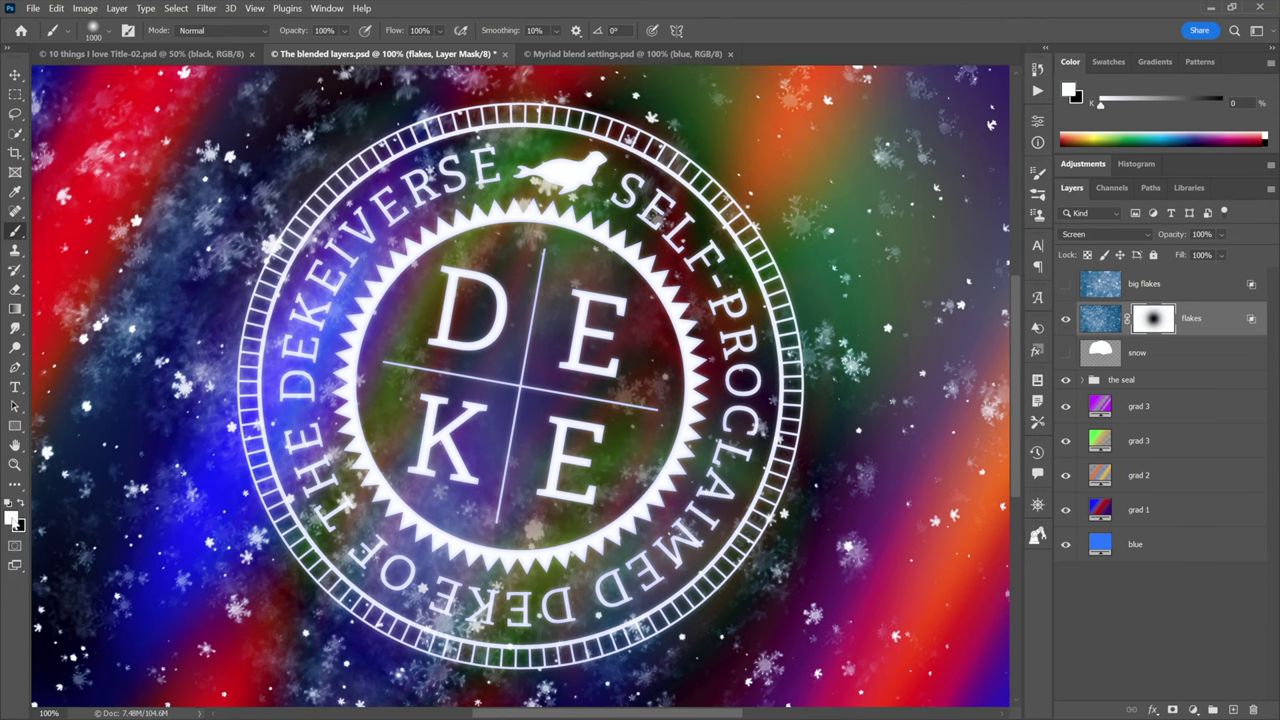
key("bracketleft")
key("bracketleft")
key("bracketleft")
key("bracketleft")
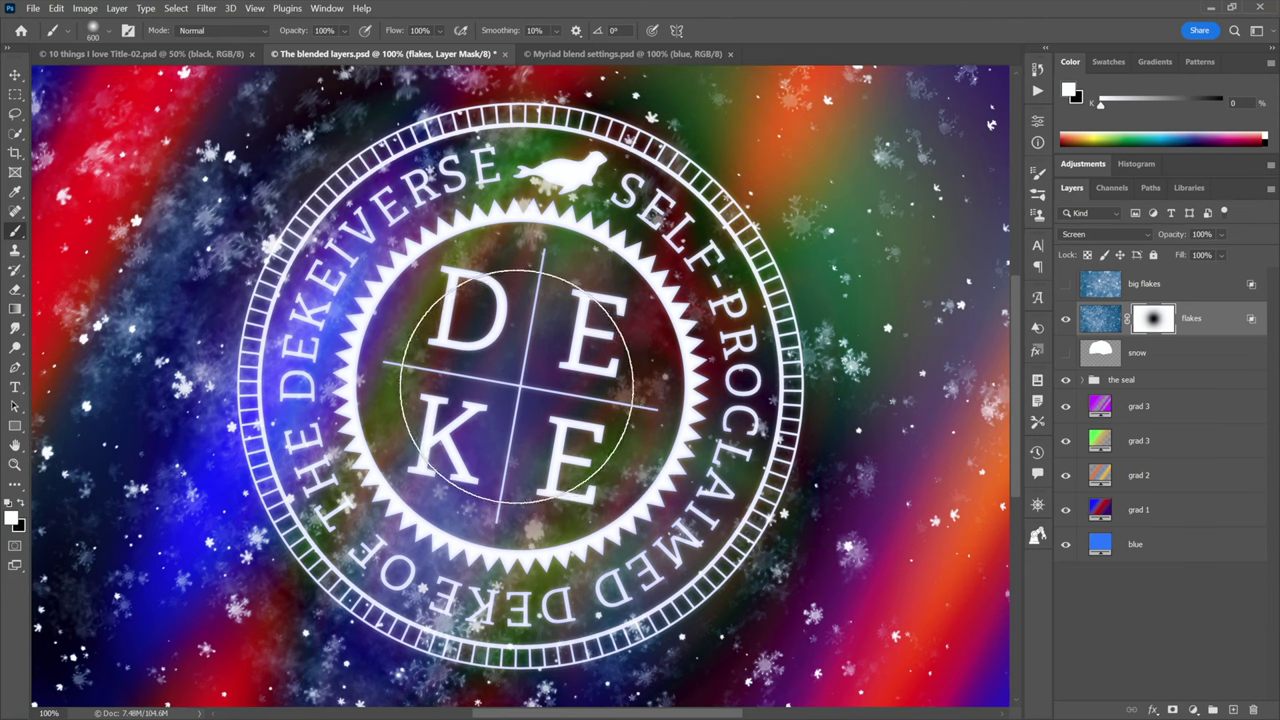
left_click(517, 386)
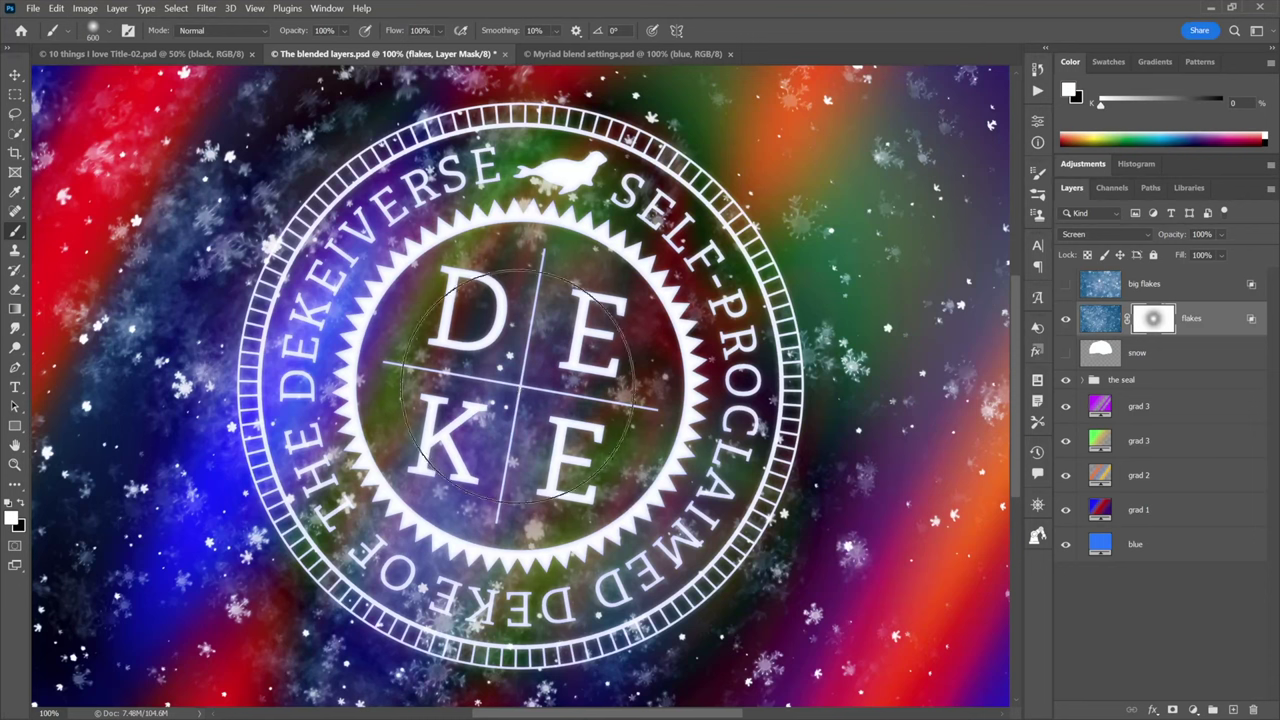
- Paint black with a 300 px brush around the seal's lettered ring on the flakes mask, and enlarge the brush to 400 px
key("x")
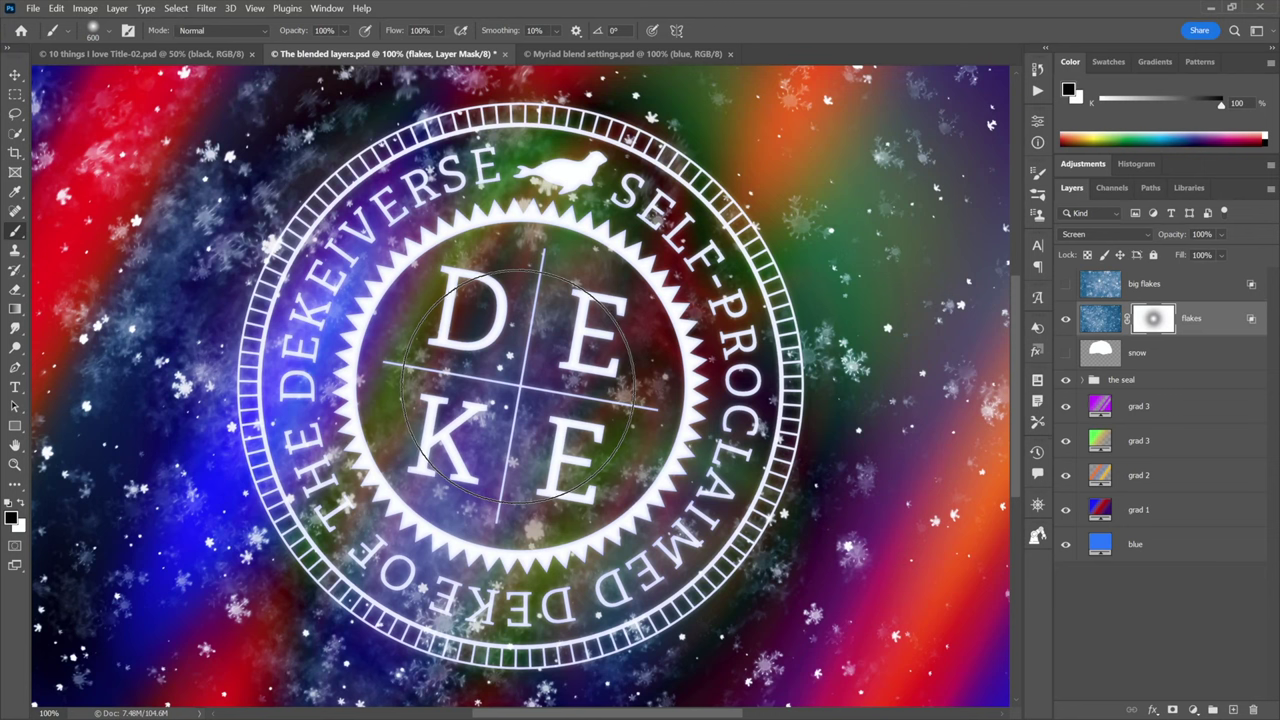
left_click_drag(128, 543, 85, 515)
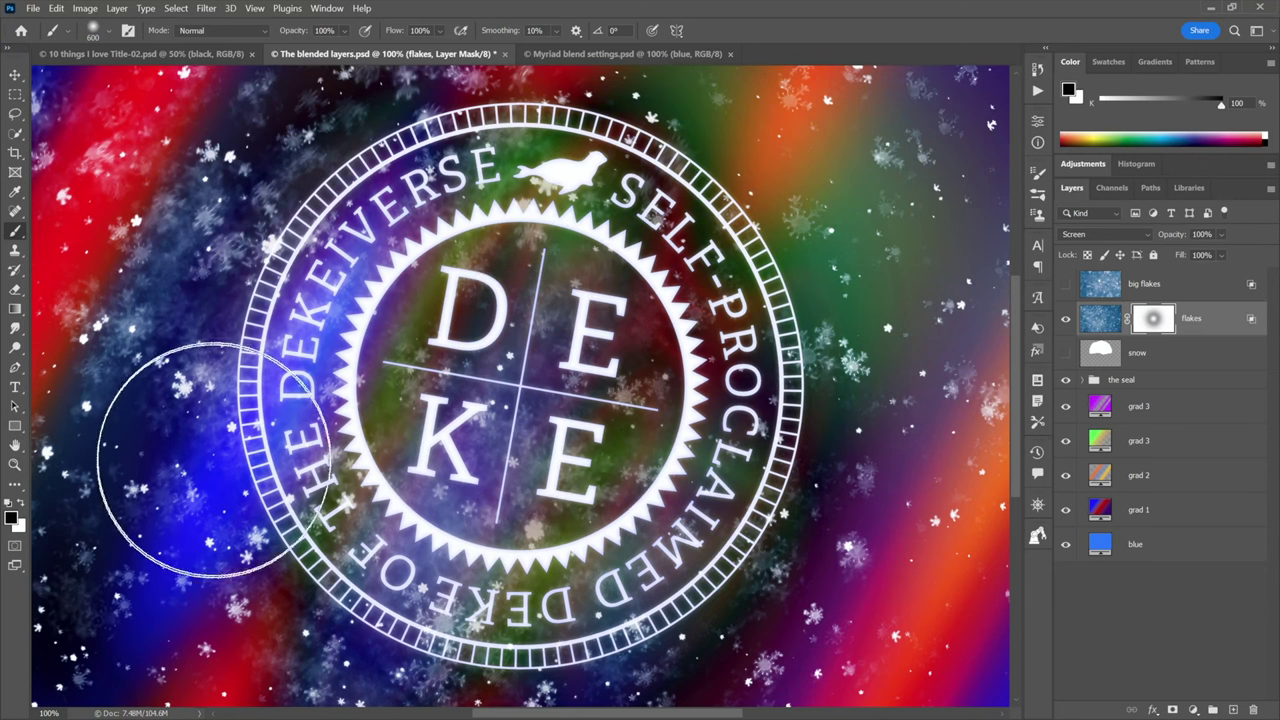
key("bracketleft")
key("bracketleft")
key("bracketleft")
mouse_move(549, 178)
left_mouse_down()
mouse_move(585, 172)
mouse_move(560, 180)
mouse_move(575, 172)
mouse_move(625, 195)
left_mouse_up()
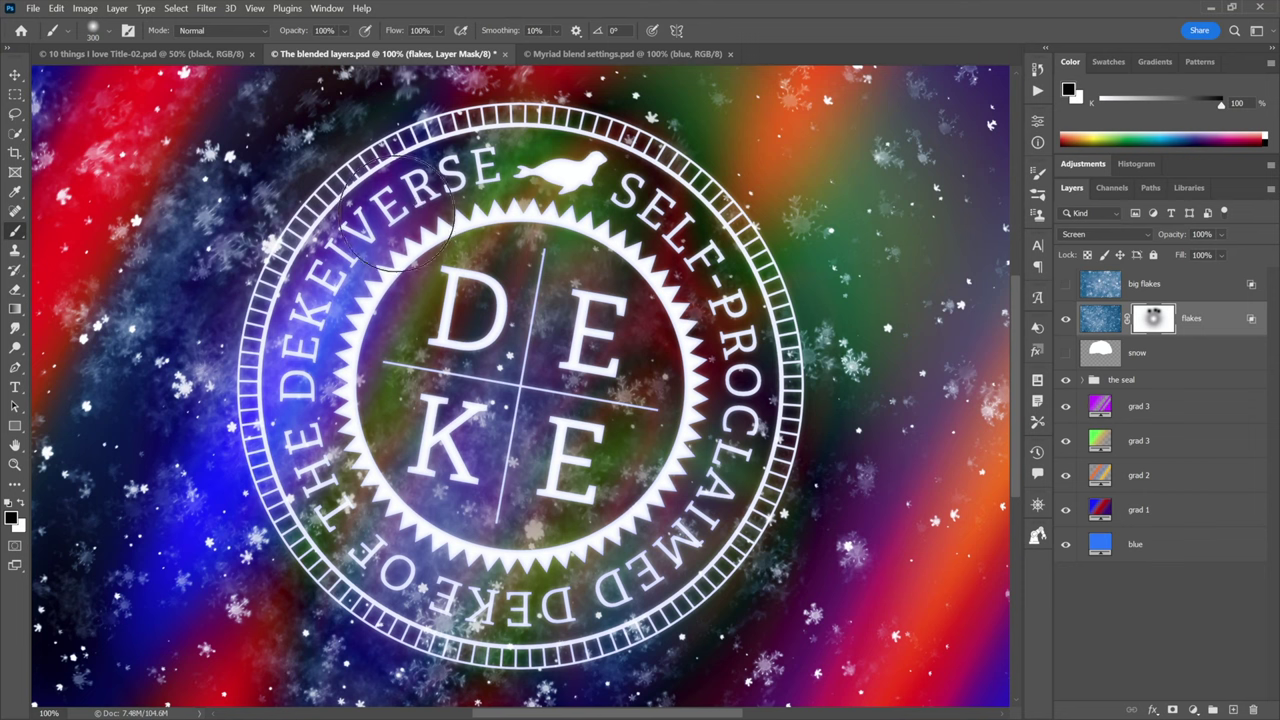
mouse_move(330, 530)
left_mouse_down()
mouse_move(390, 510)
mouse_move(352, 530)
mouse_move(475, 605)
mouse_move(670, 590)
mouse_move(728, 450)
mouse_move(790, 420)
mouse_move(788, 385)
left_mouse_up()
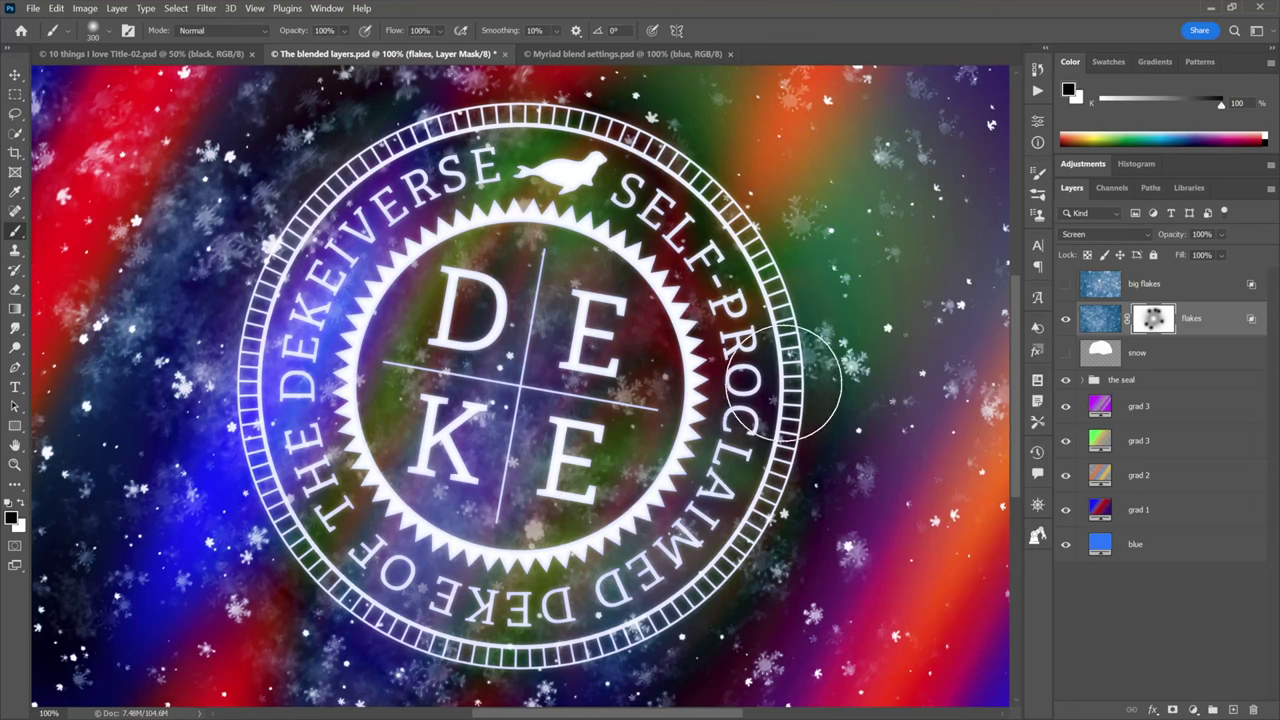
key("bracketright")
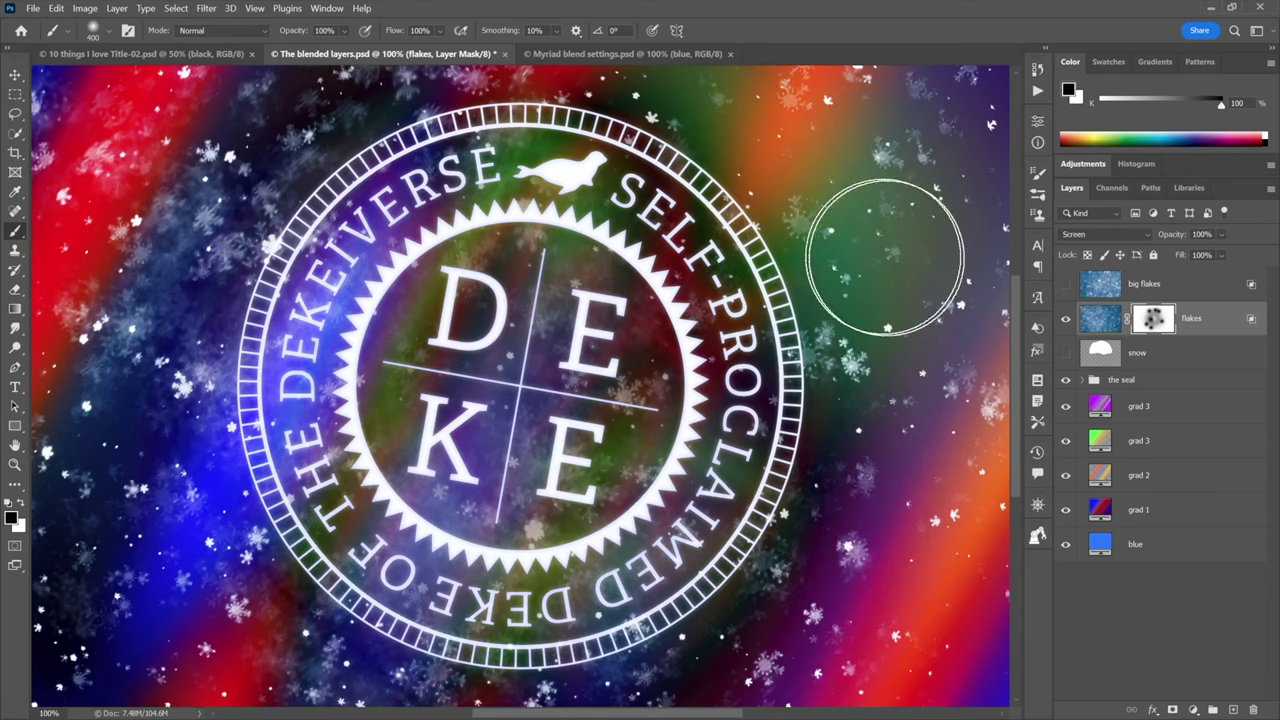
- Show the big flakes layer and copy the flakes layer's mask onto it
left_click(1065, 284)
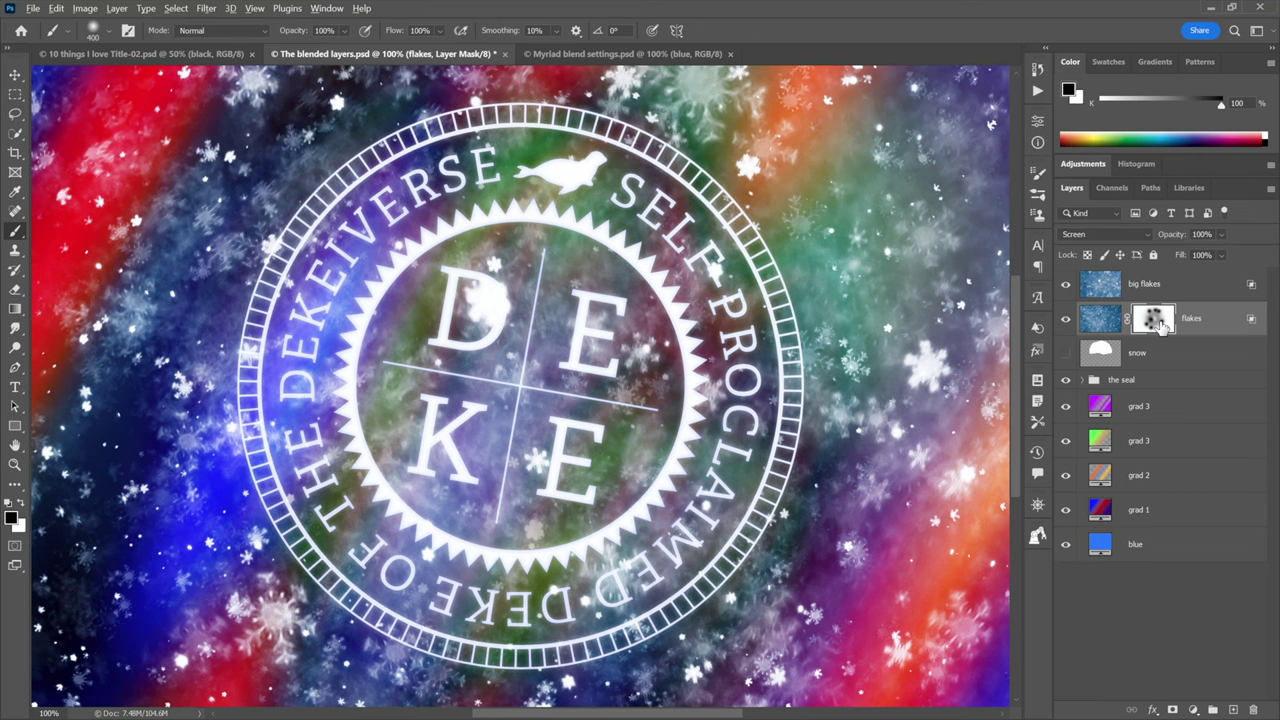
left_click_drag(1158, 322, 1163, 296)
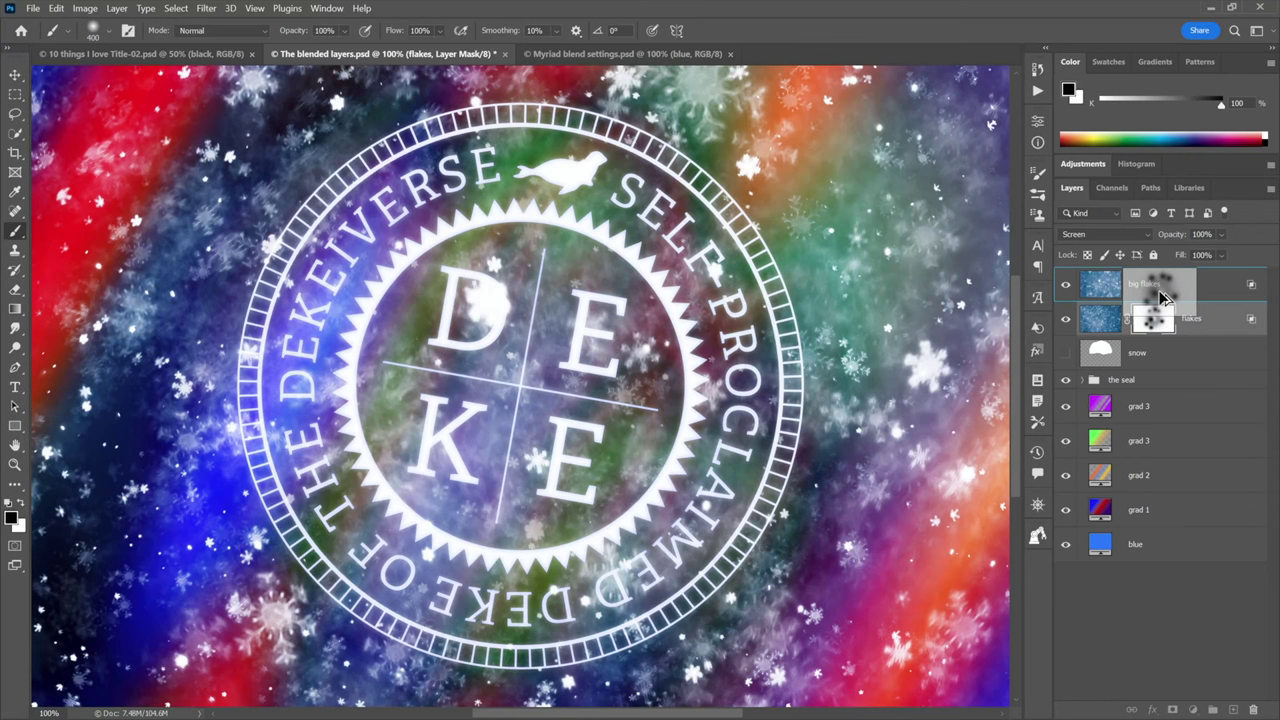
left_click_drag(1160, 295, 1158, 292)
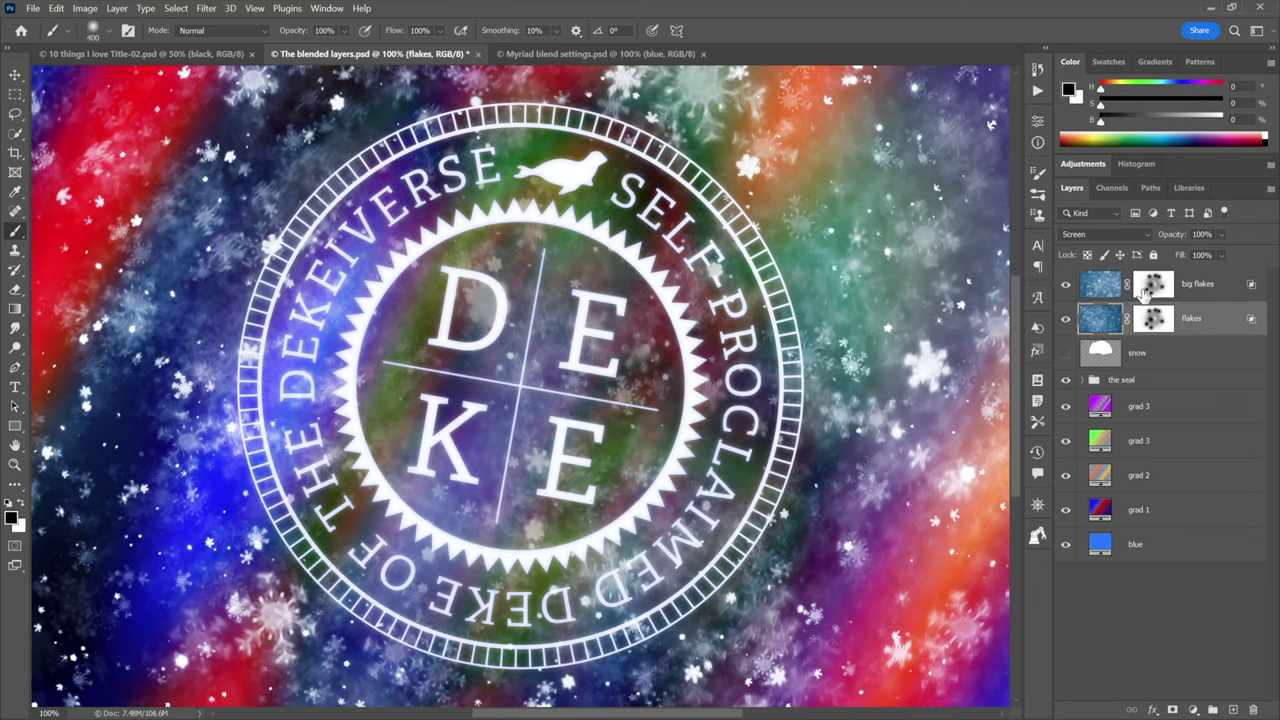
- Paint black over the seal's center on the big flakes layer mask with a 700 px brush
left_click(1152, 288)
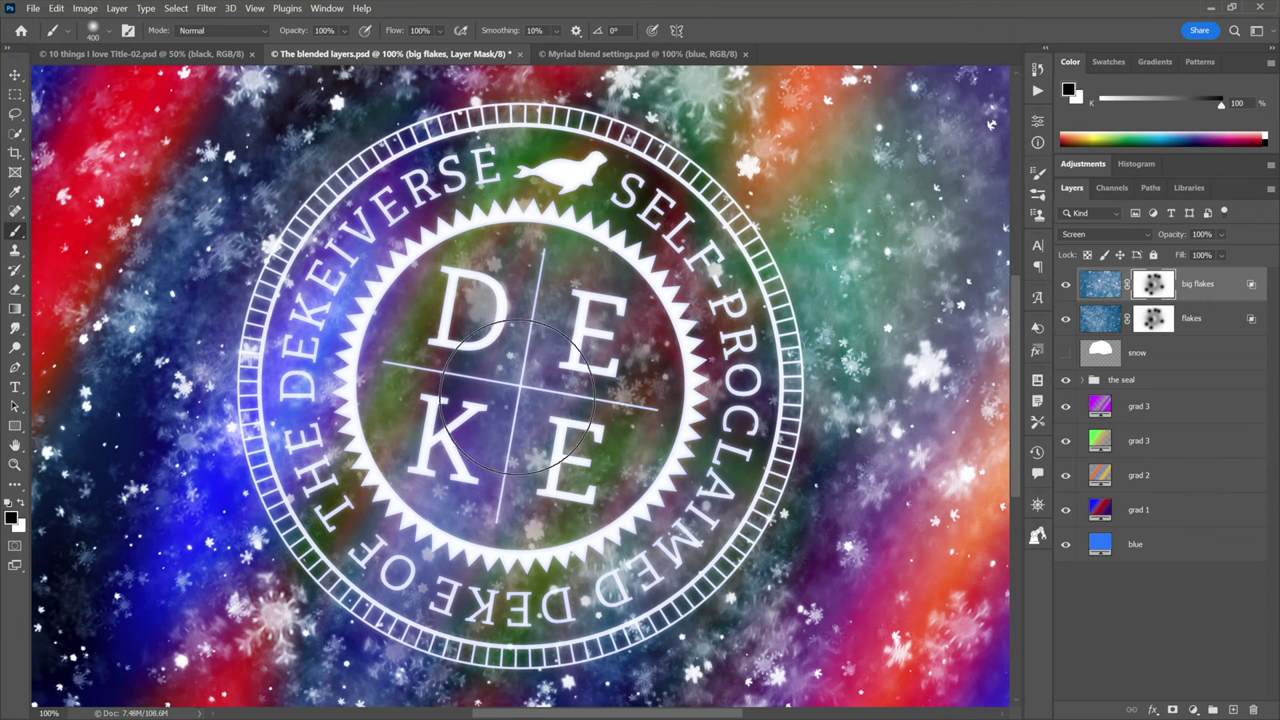
key("bracketright")
key("bracketright")
key("bracketright")
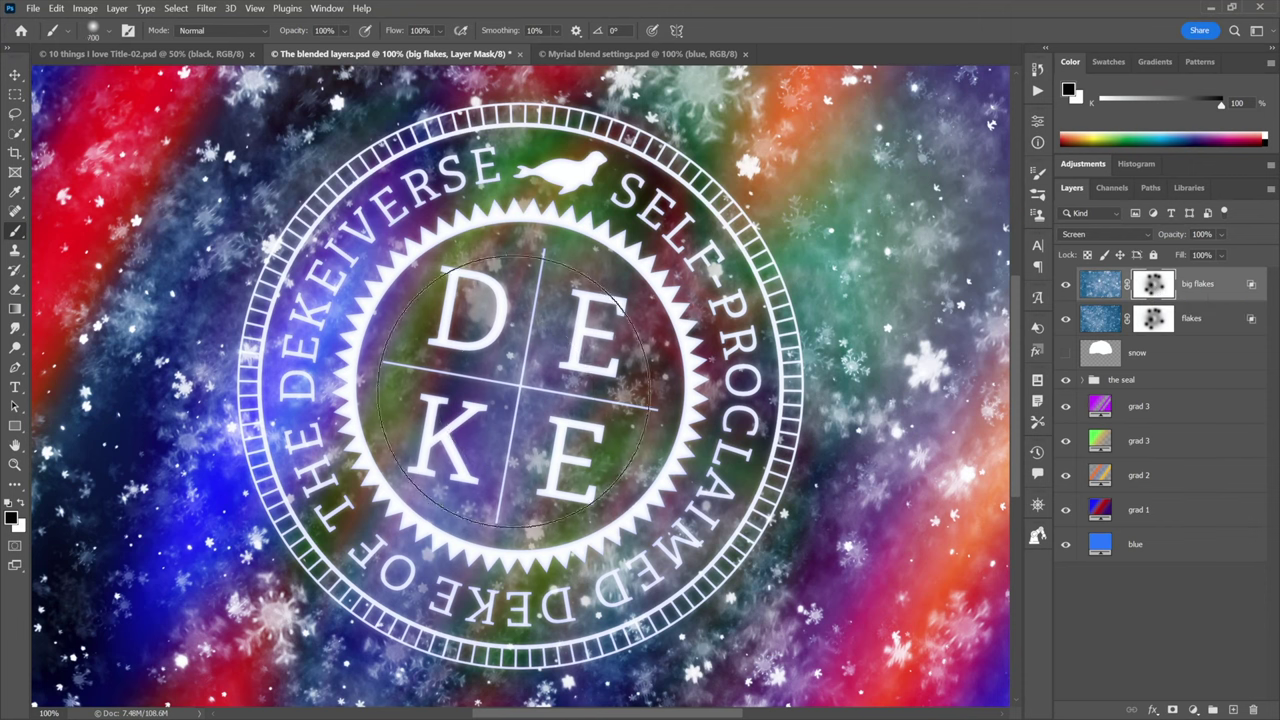
mouse_move(532, 350)
left_mouse_down()
mouse_move(465, 378)
mouse_move(418, 280)
mouse_move(610, 560)
mouse_move(420, 540)
mouse_move(330, 472)
left_mouse_up()
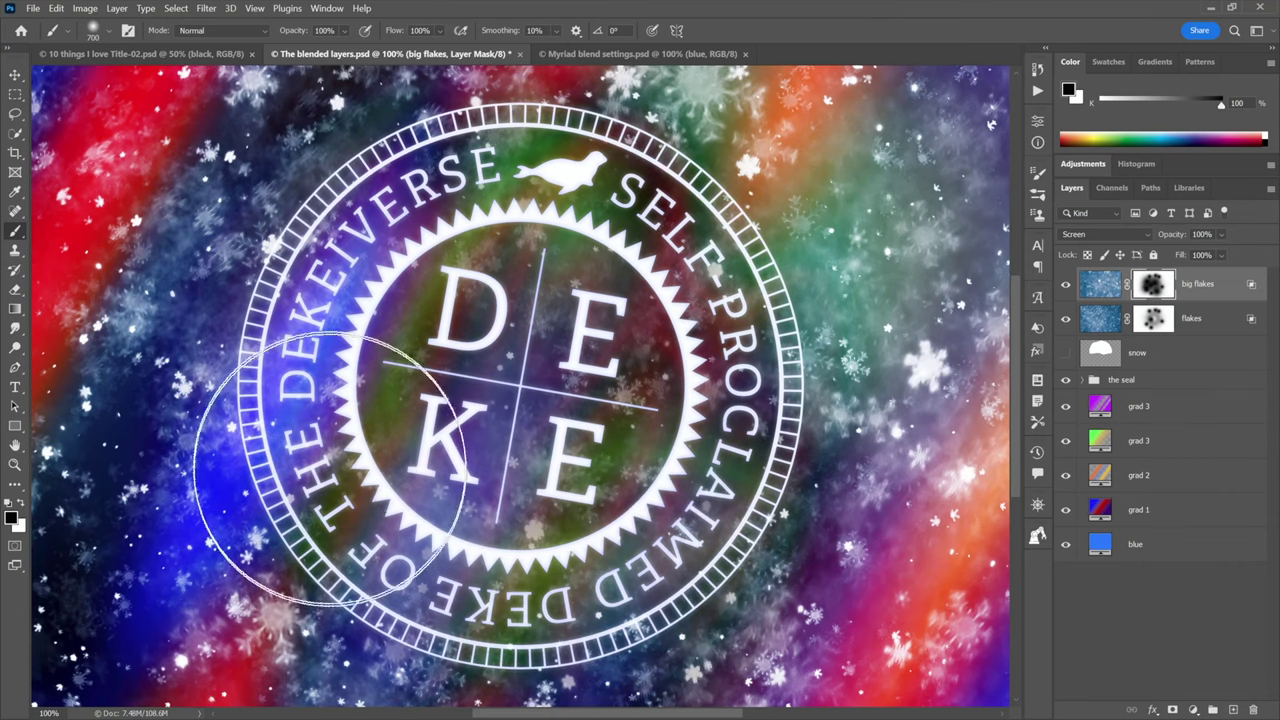
- Make the flakes layer mask active and reduce the brush size to 300 px
key("bracketleft")
key("bracketleft")
key("bracketleft")
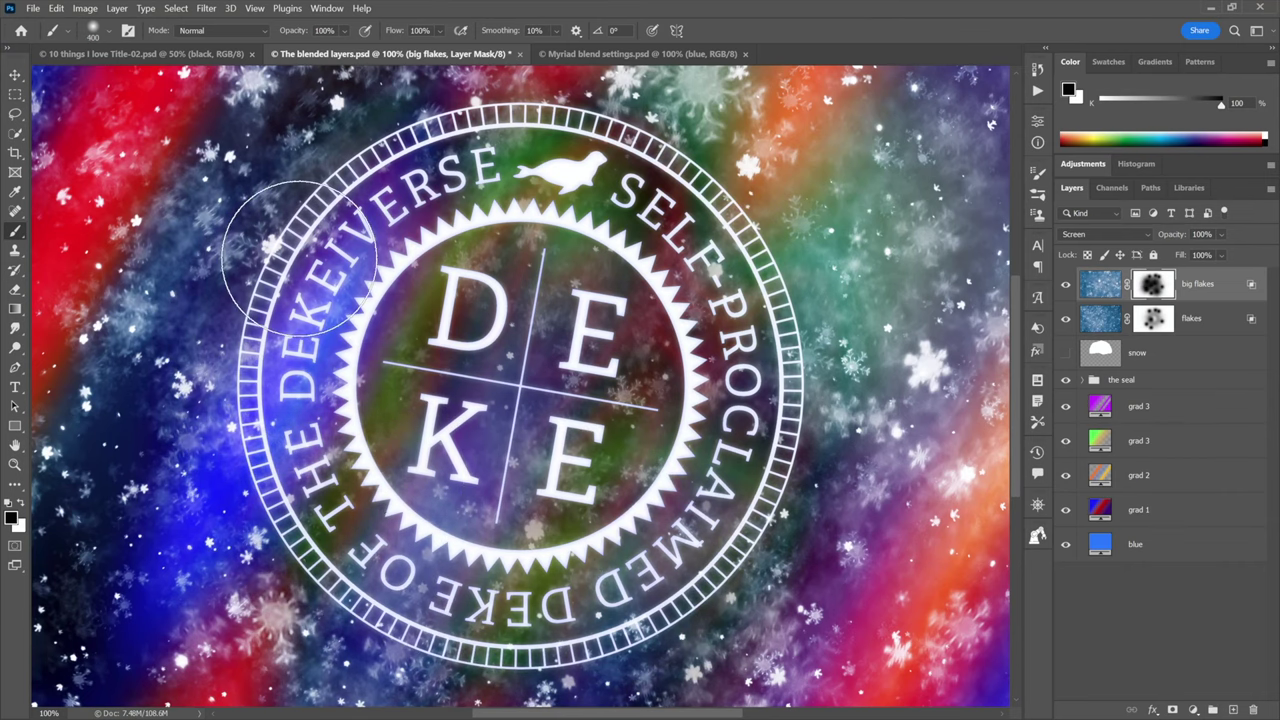
left_click(1150, 320)
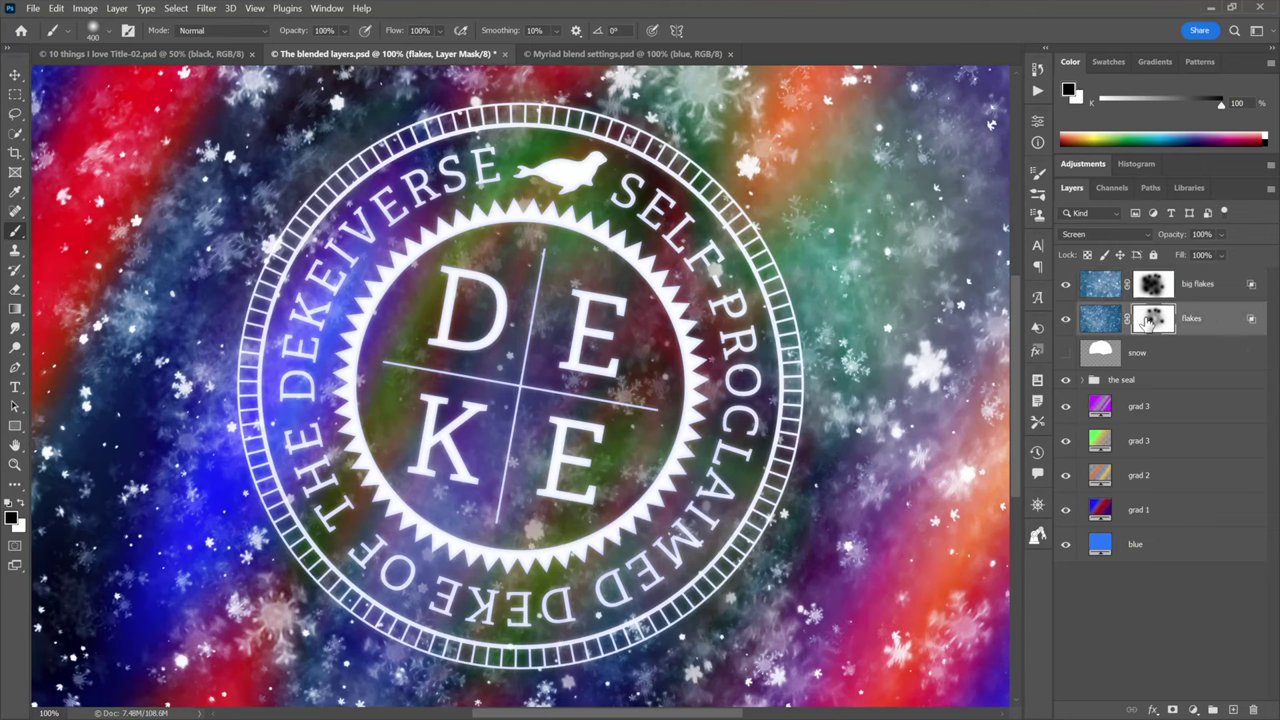
key("bracketleft")
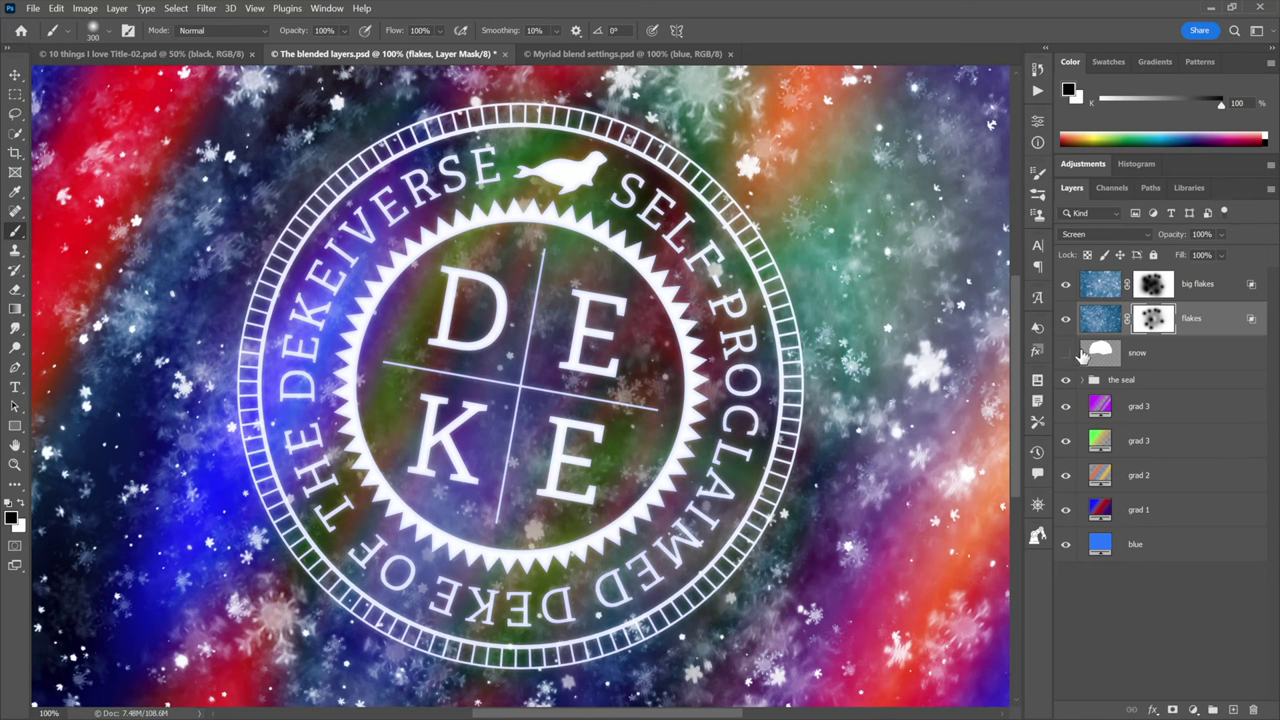
- Preview the snow layer over the seal, hide it again, and select that layer
left_click(1066, 358)
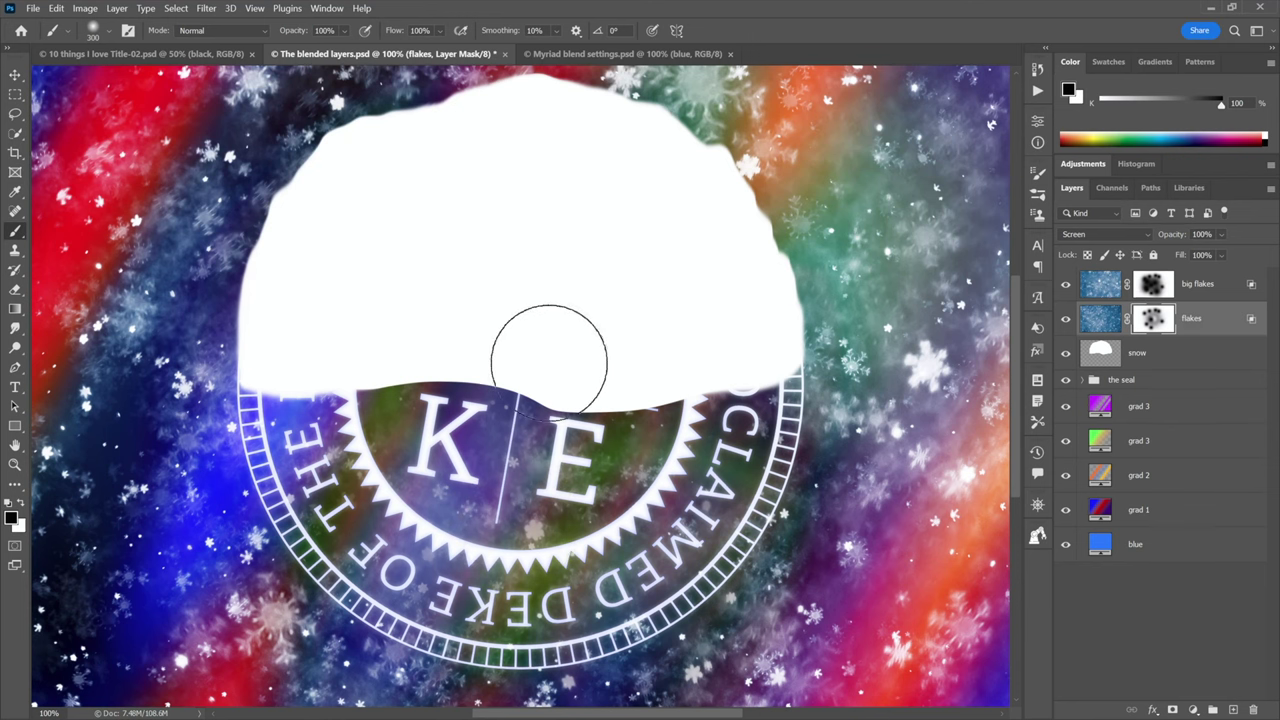
left_click(1066, 353)
left_click(1158, 358)
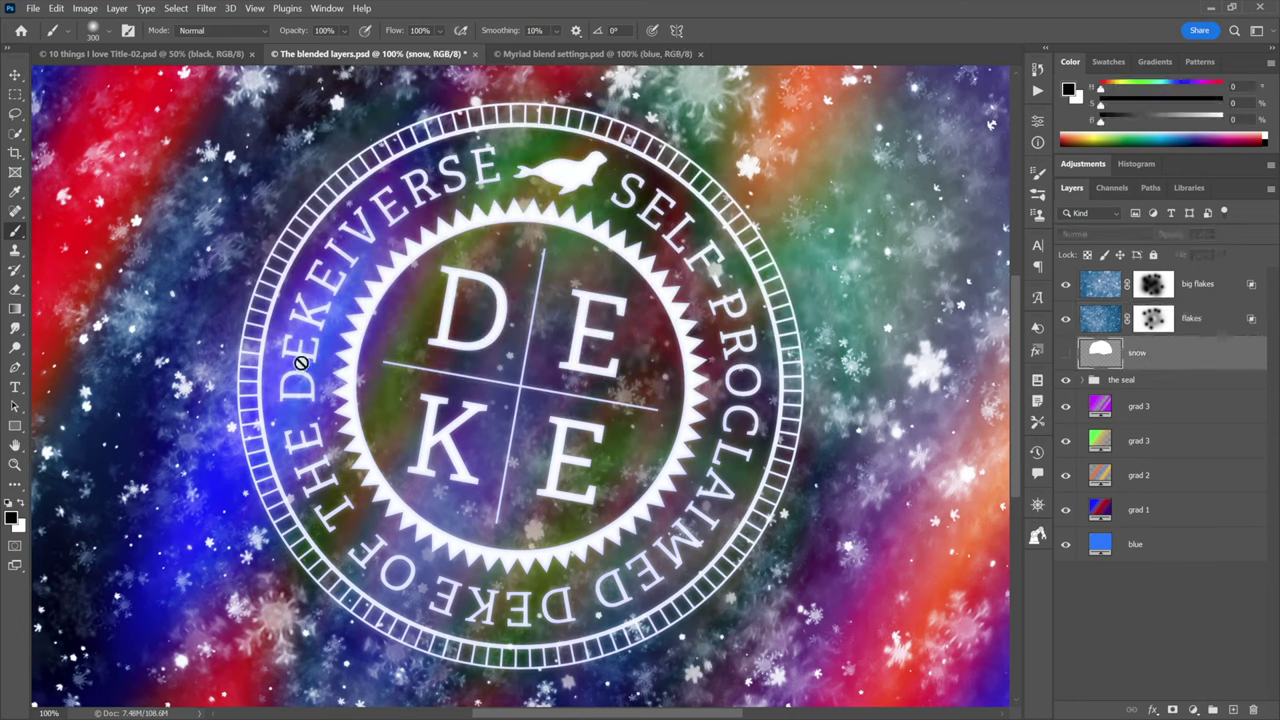
- Draw a 1130 px circle with the Ellipse tool in Shape mode, centered on the seal and matching its outer edge
left_click(15, 426)
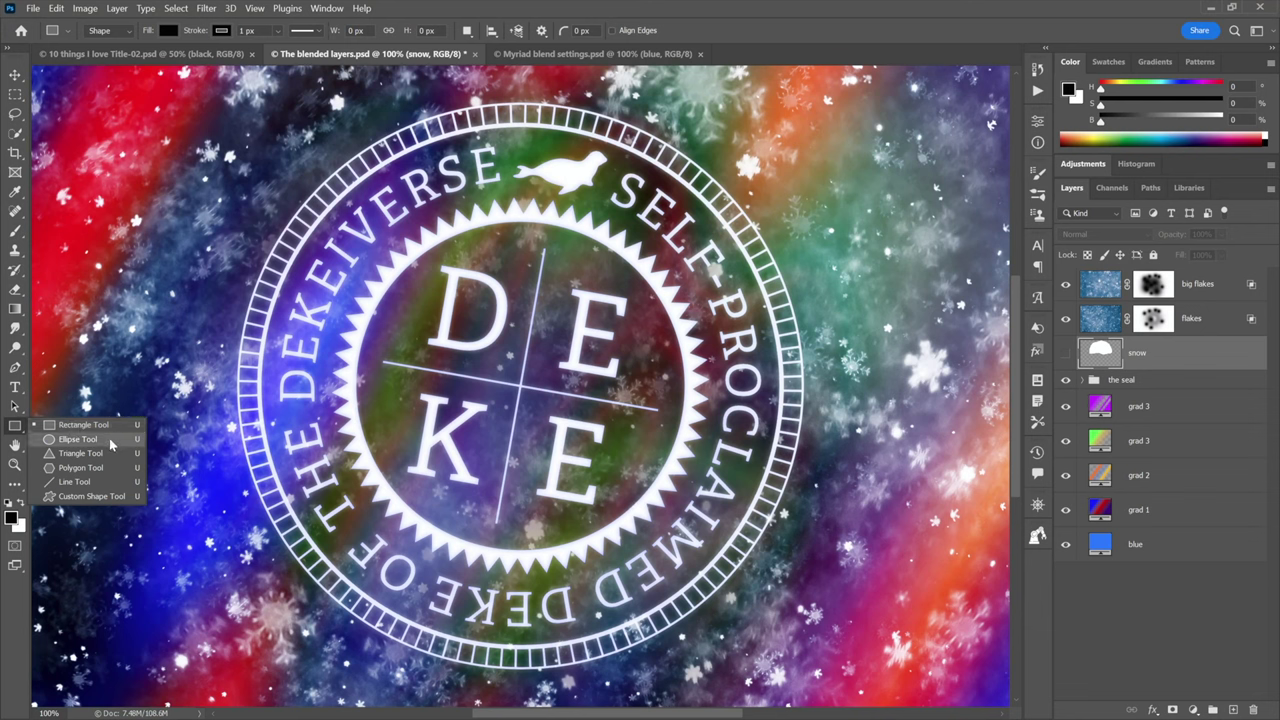
left_click(79, 439)
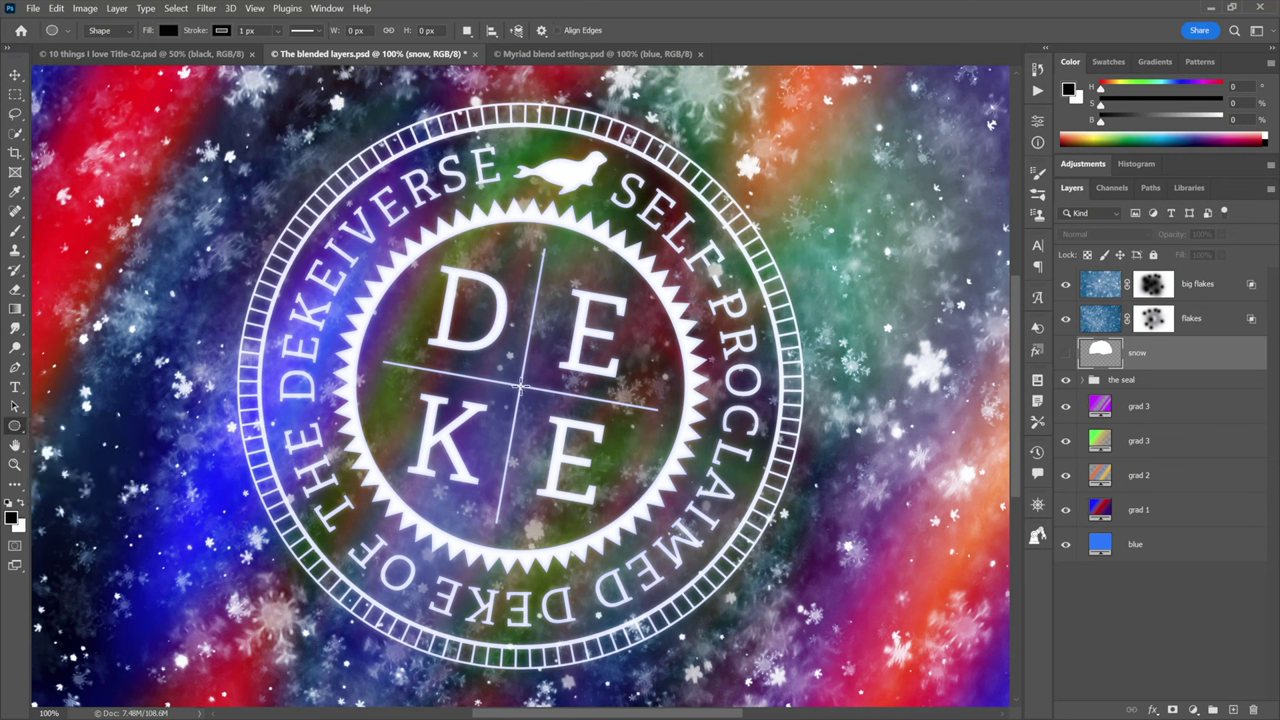
mouse_move(520, 385)
left_mouse_down()
mouse_move(688, 530)
mouse_move(718, 591)
mouse_move(803, 682)
left_mouse_up()
key("space")
key("space")
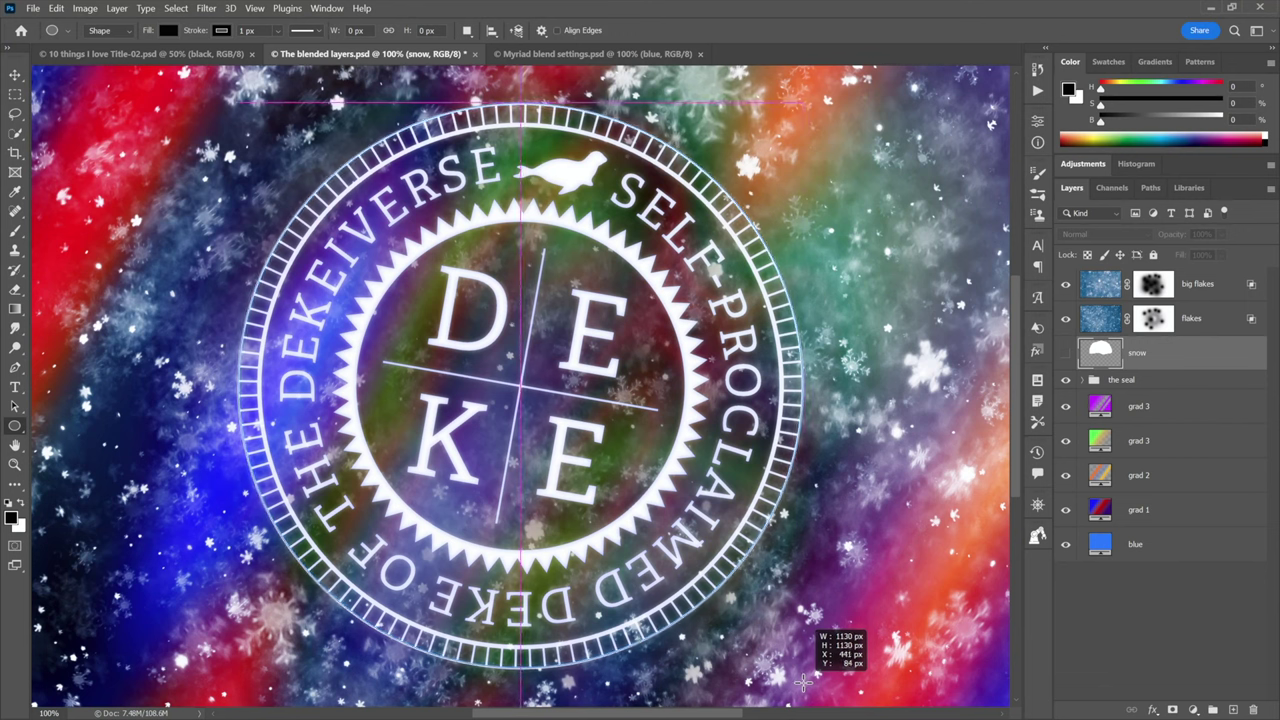
left_click_drag(803, 682, 803, 683)
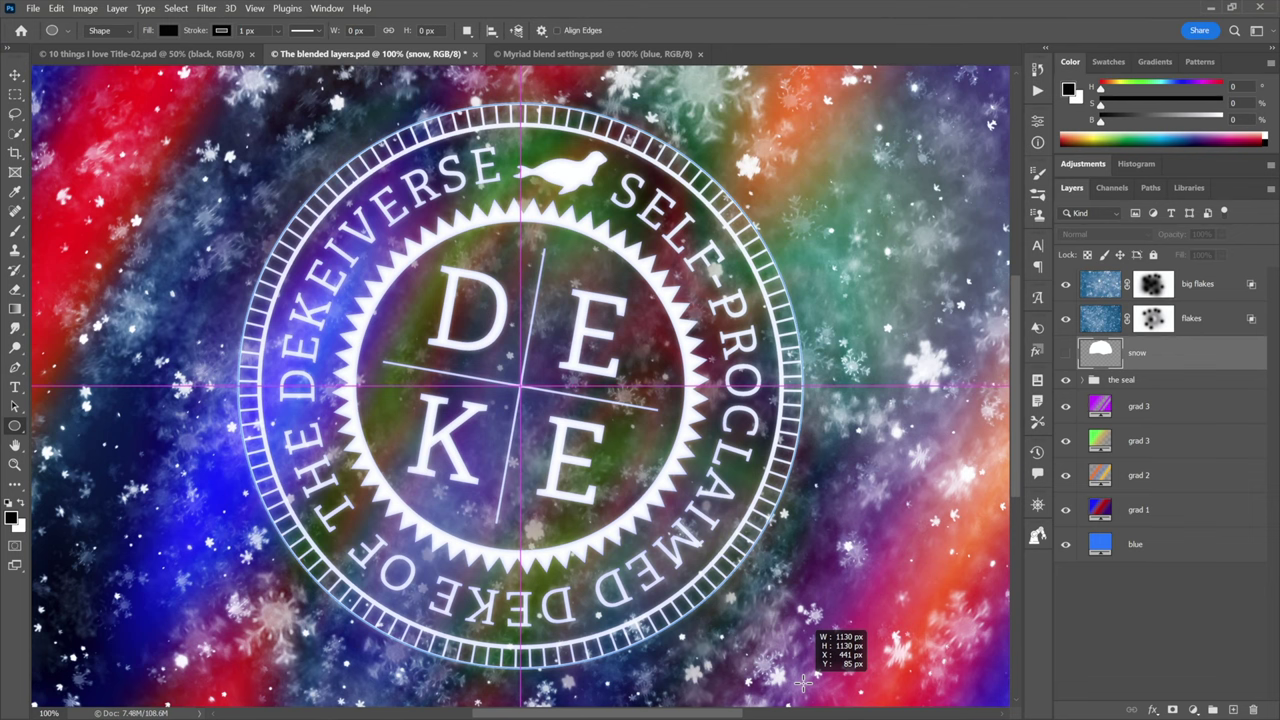
key("alt+space")
left_click_drag(803, 682, 803, 683)
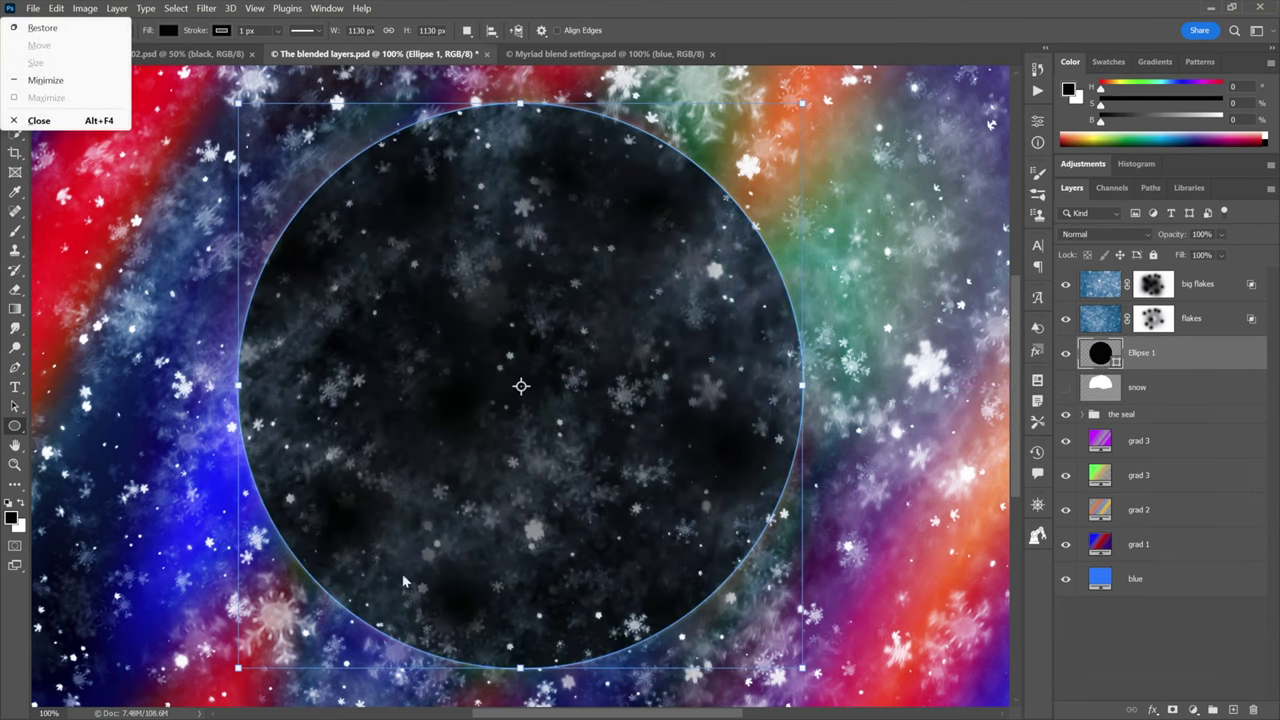
key("Escape")
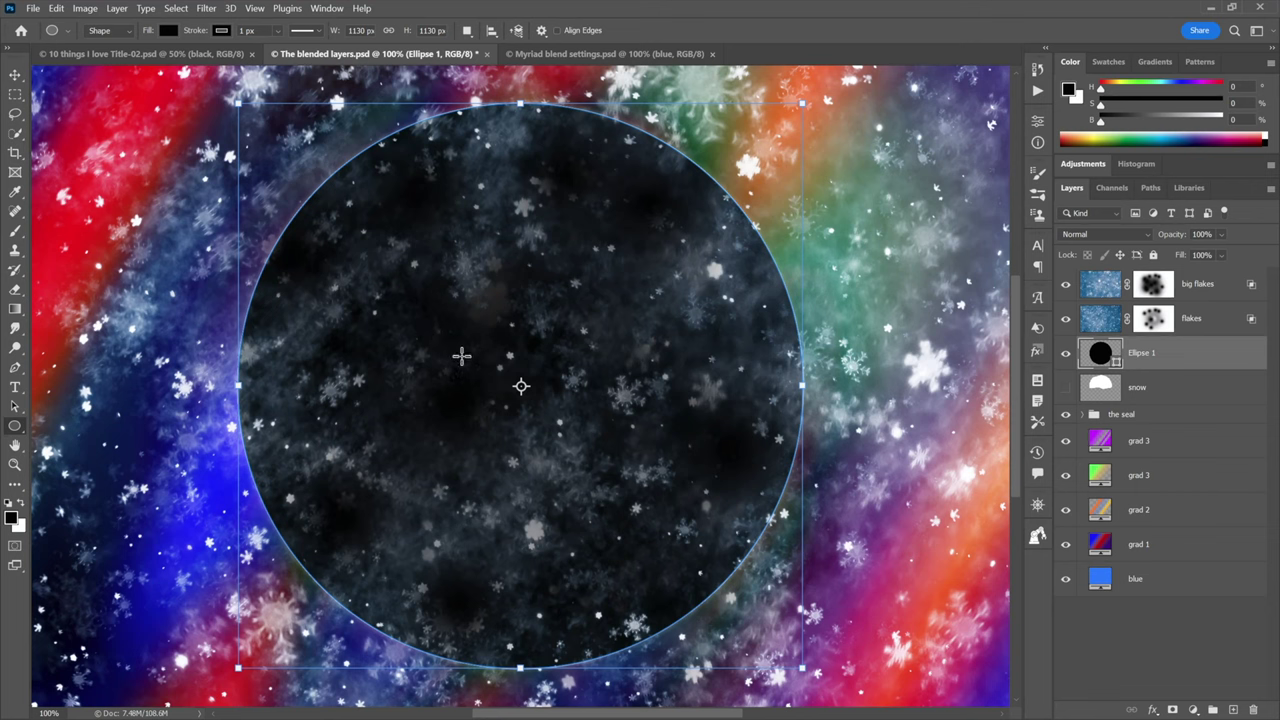
- Select the circle on its ellipse layer with the Path Selection tool and cut it to the clipboard
left_click(1100, 290)
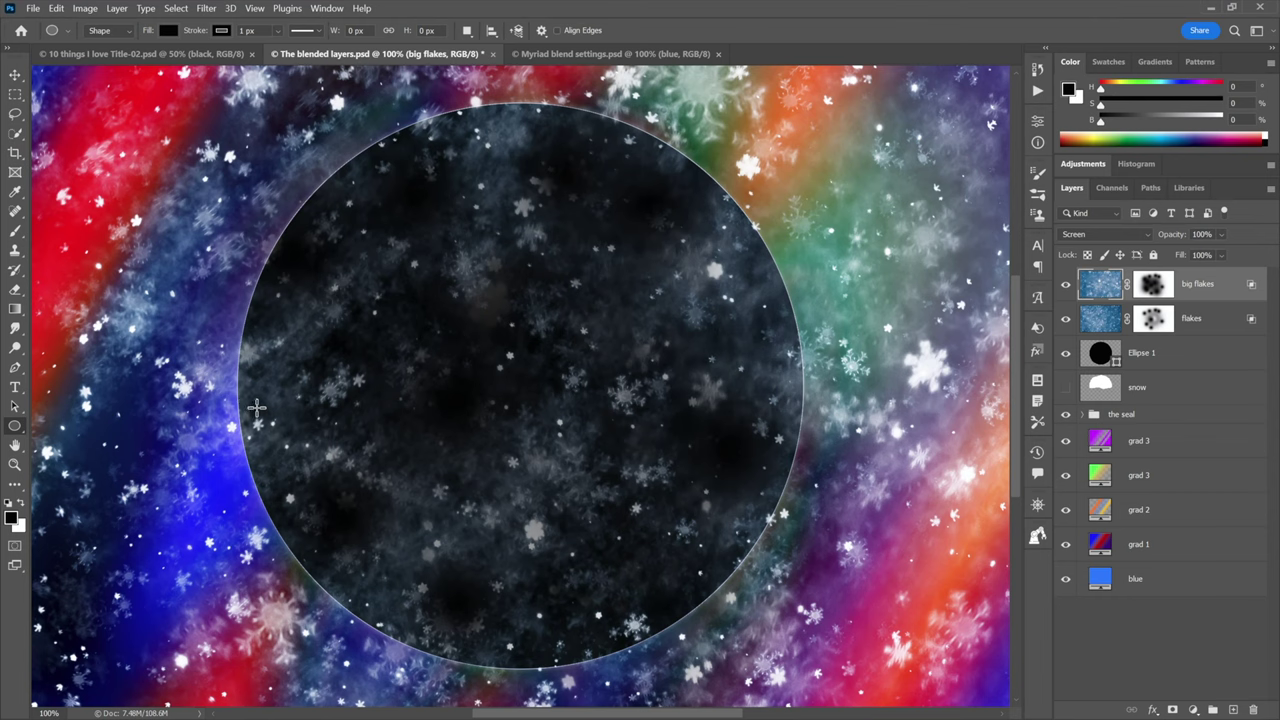
left_click(17, 407)
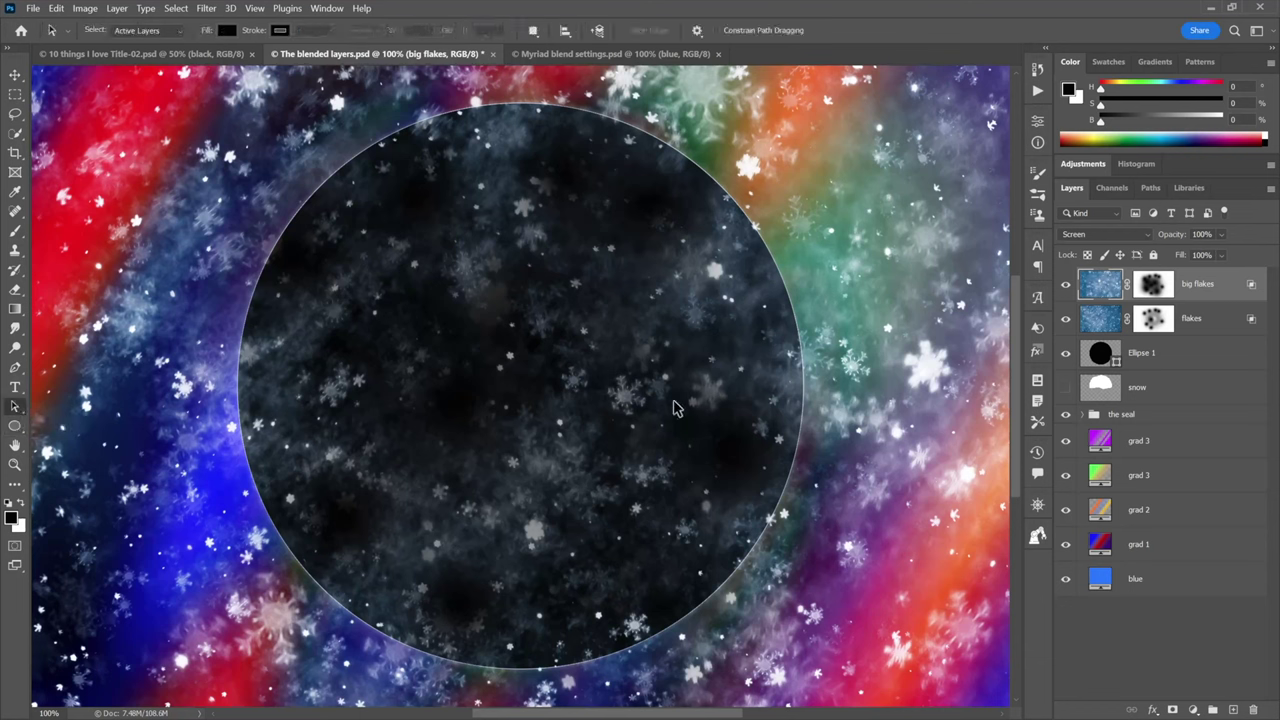
left_click(1110, 358)
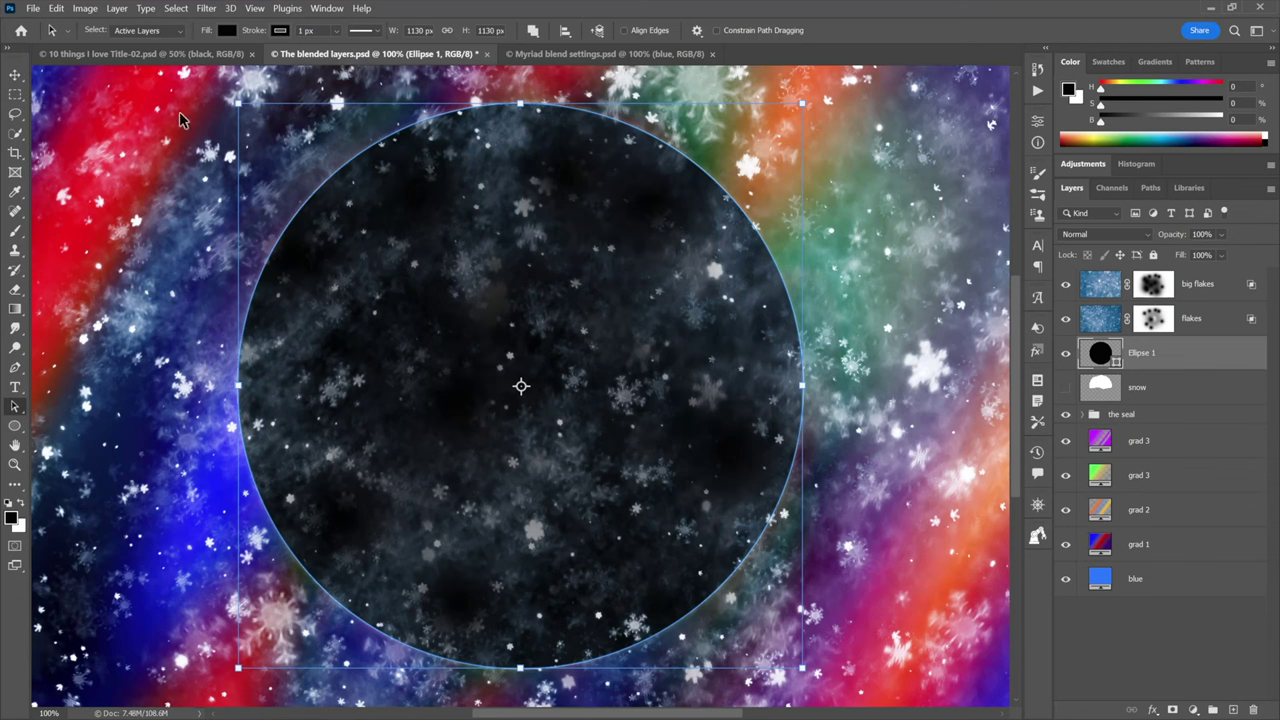
left_click(56, 9)
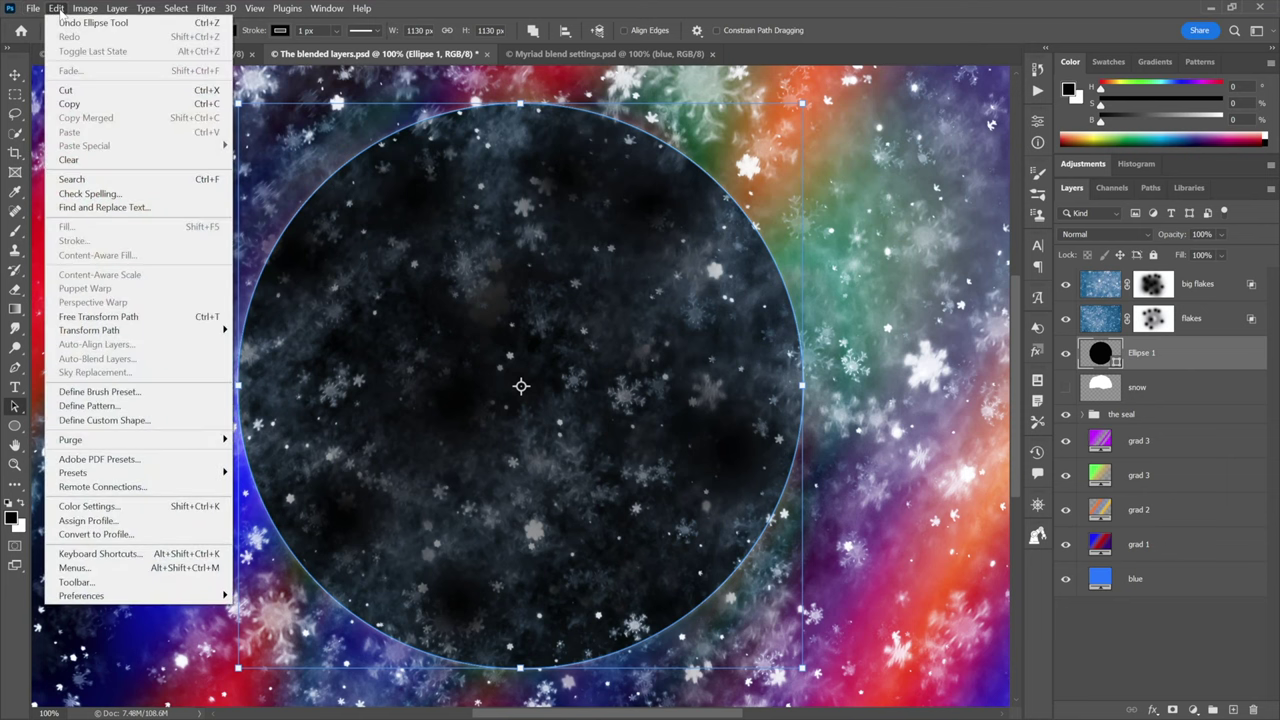
left_click(105, 91)
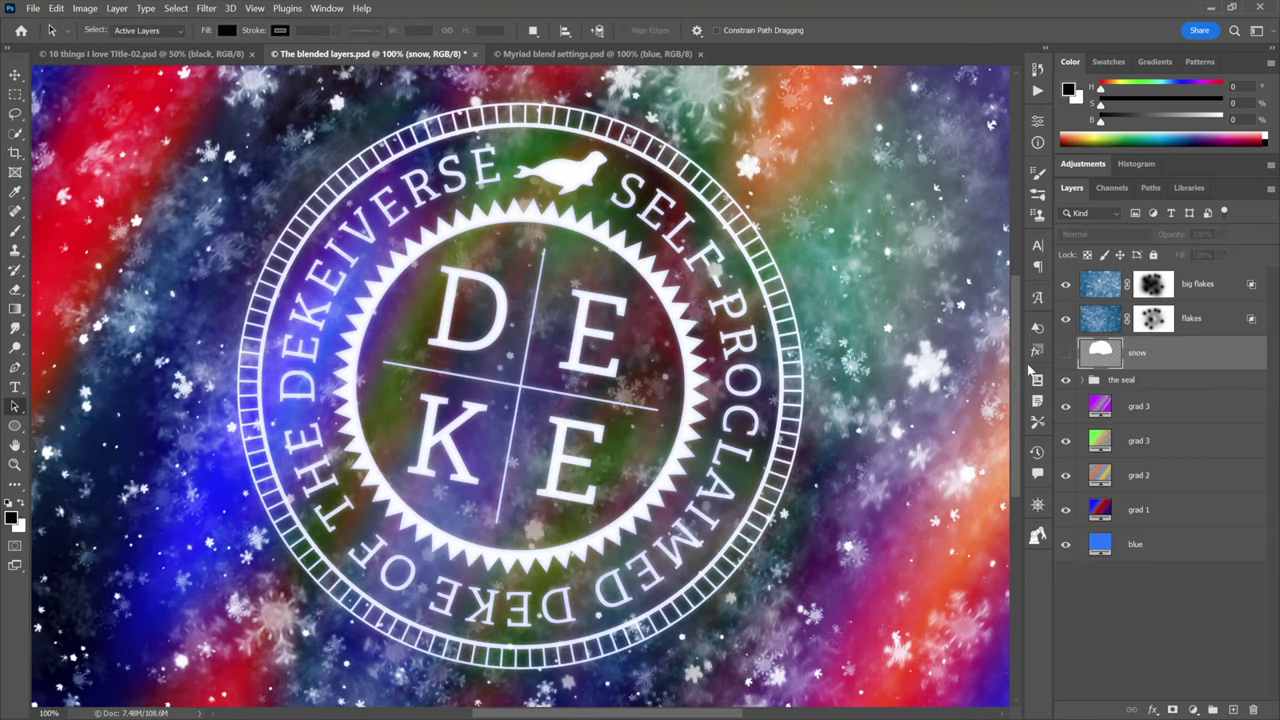
- Show the snow layer, add a vector mask to it, and paste the copied circle path into that mask
left_click(1065, 352)
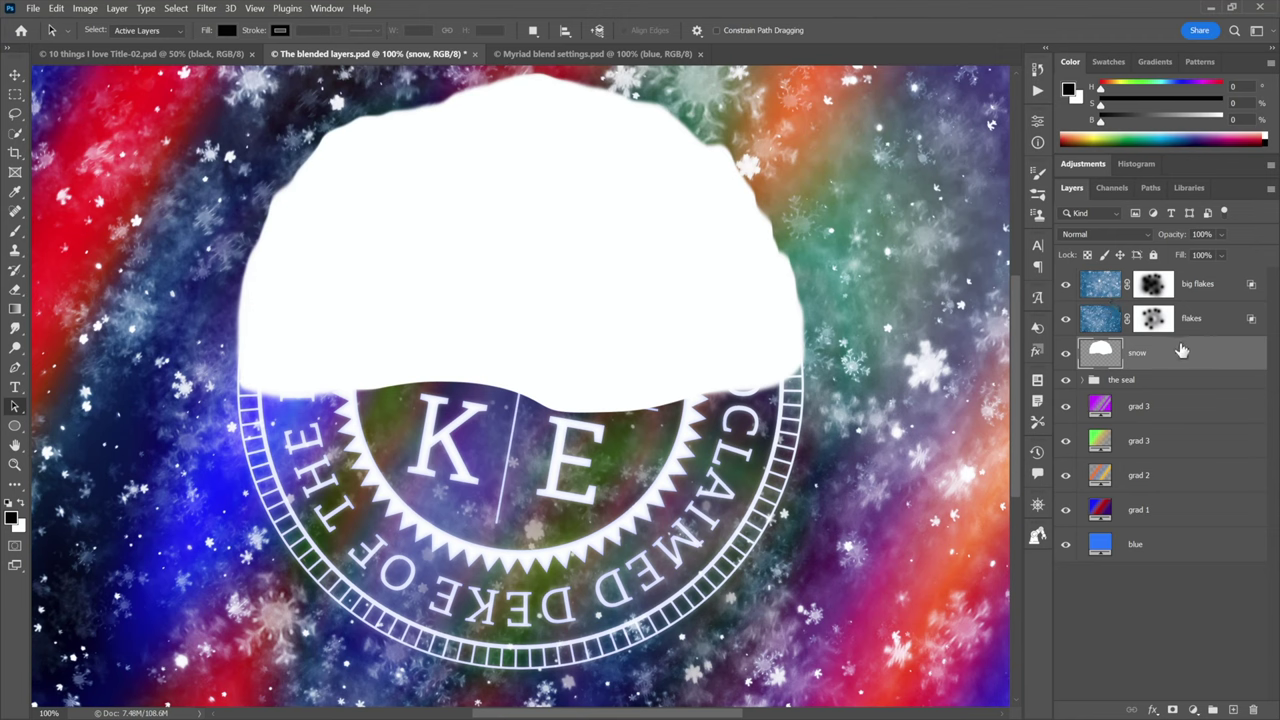
left_click(1172, 710)
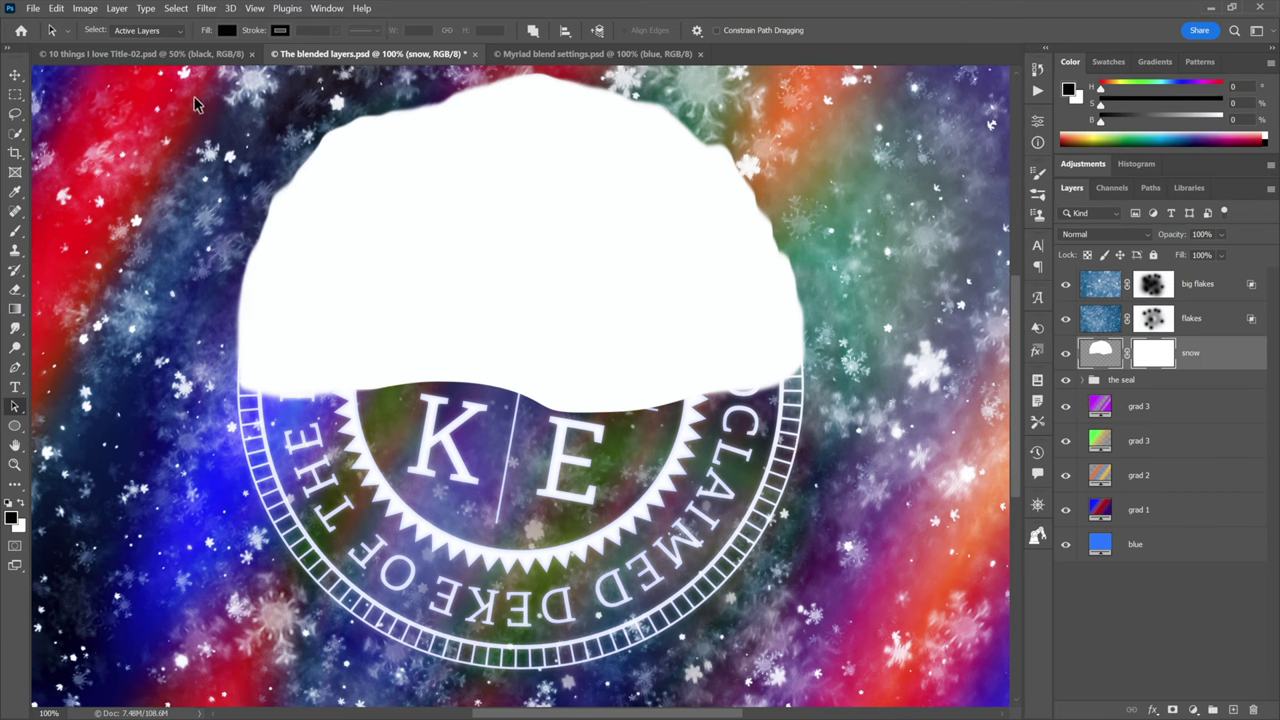
left_click(57, 9)
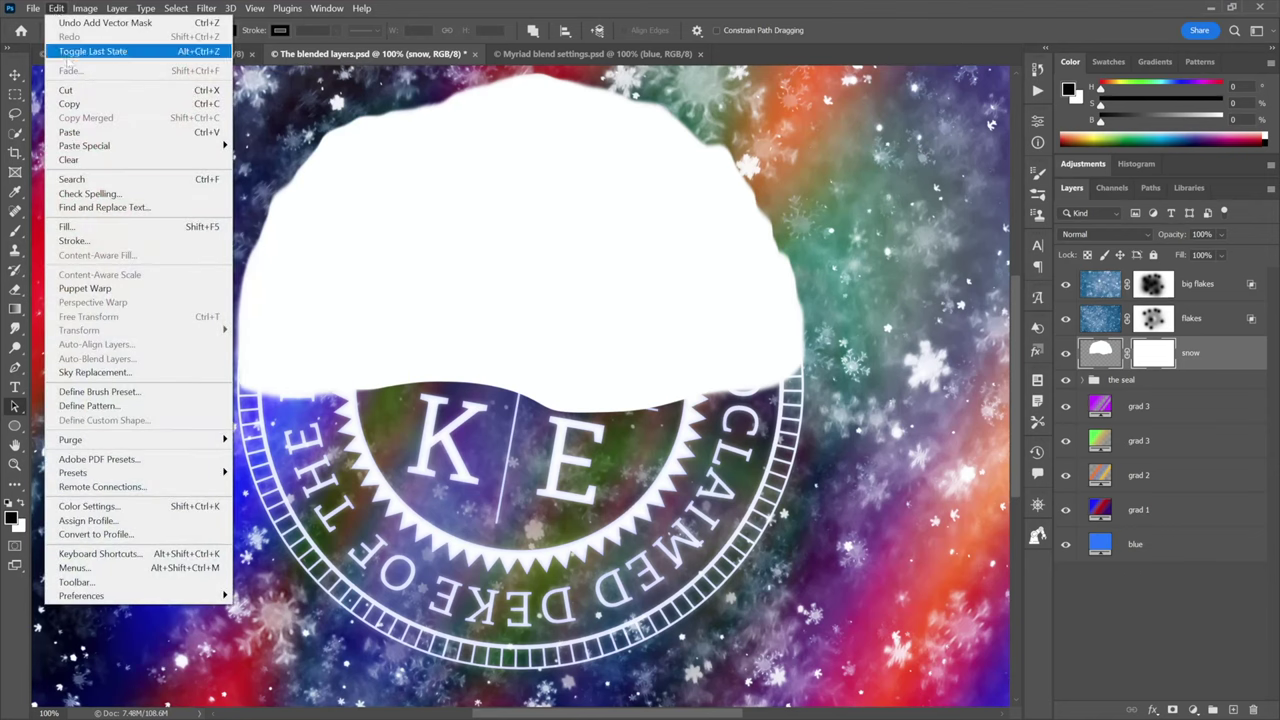
left_click(140, 133)
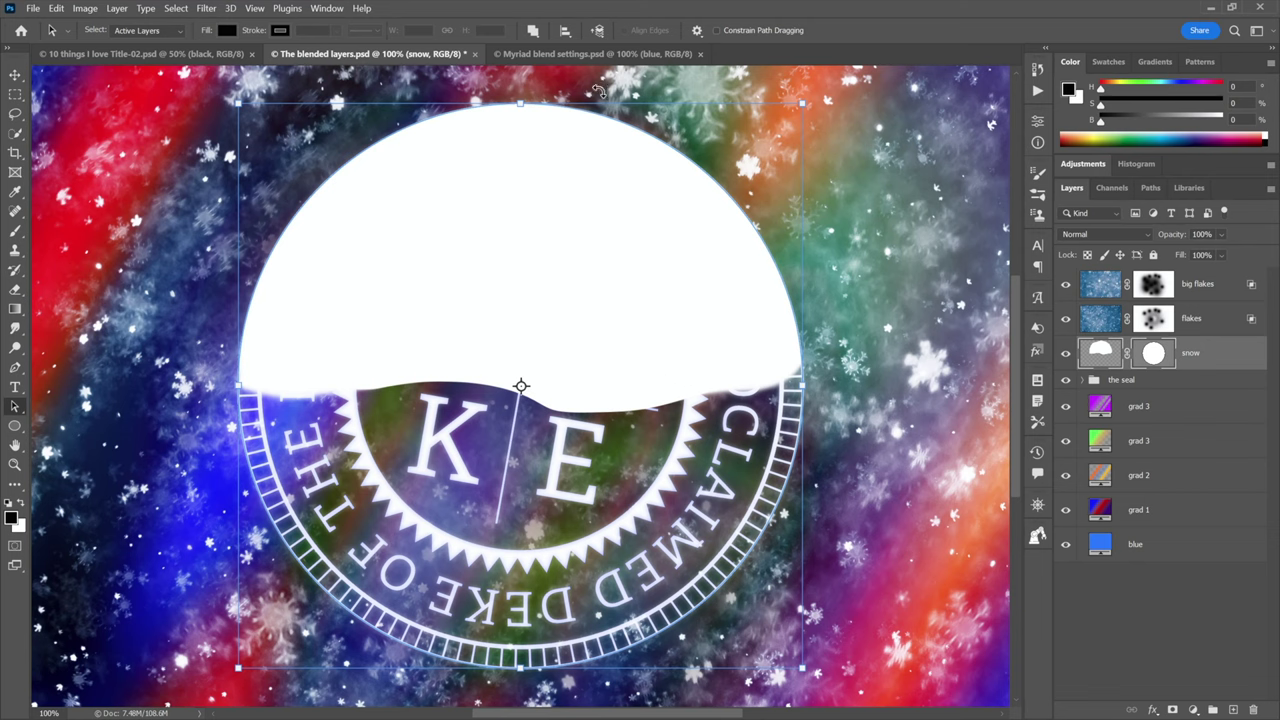
- Set the circle in the snow layer's vector mask to Subtract Front Shape and deselect the path
left_click(533, 32)
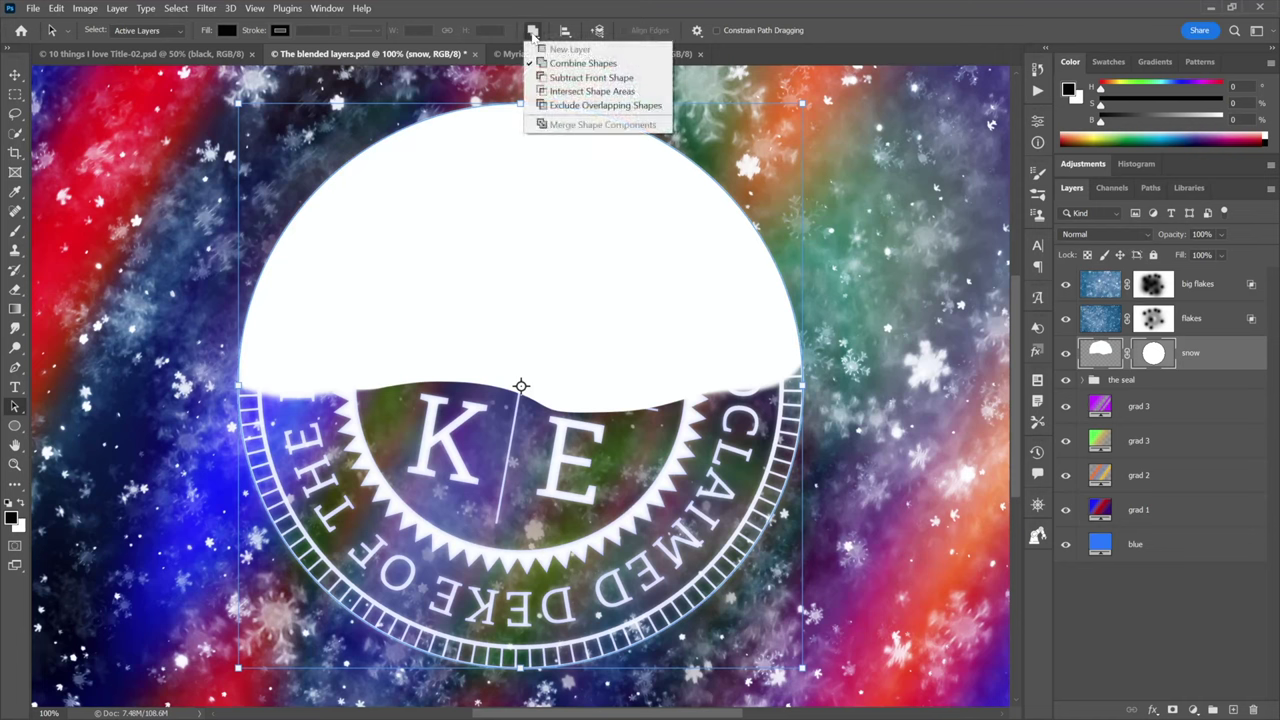
left_click(578, 80)
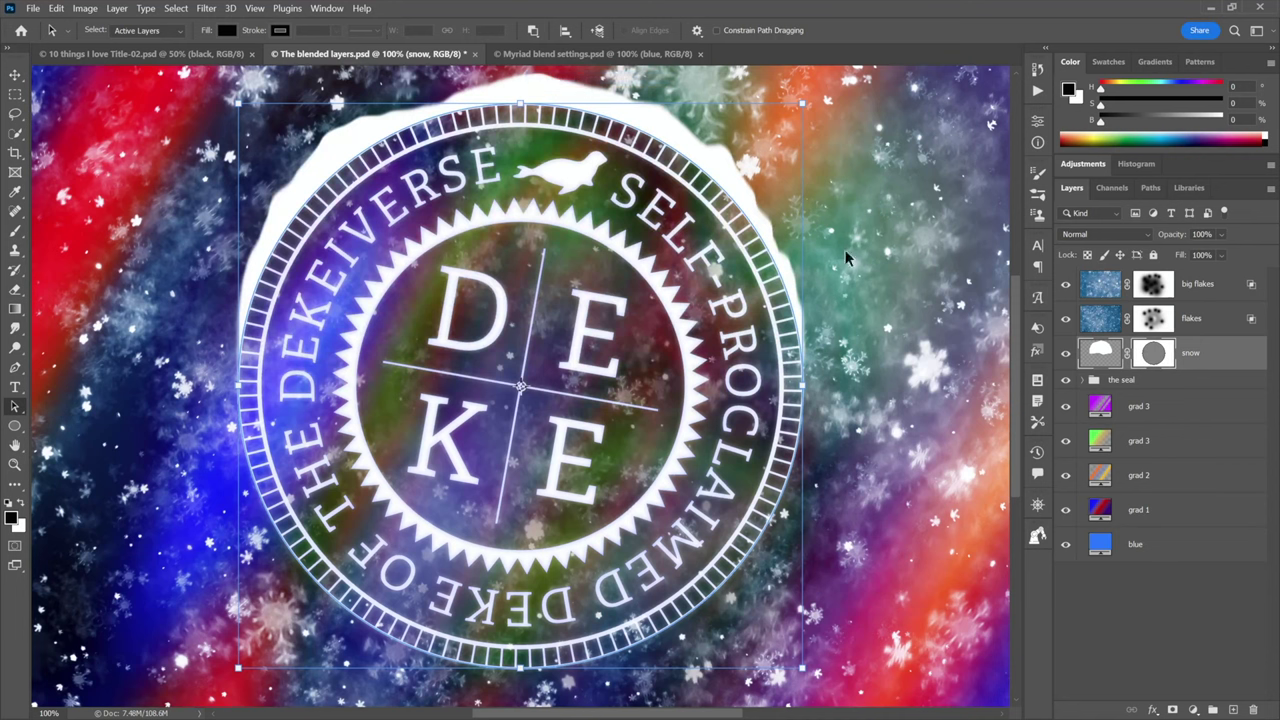
key("Escape")
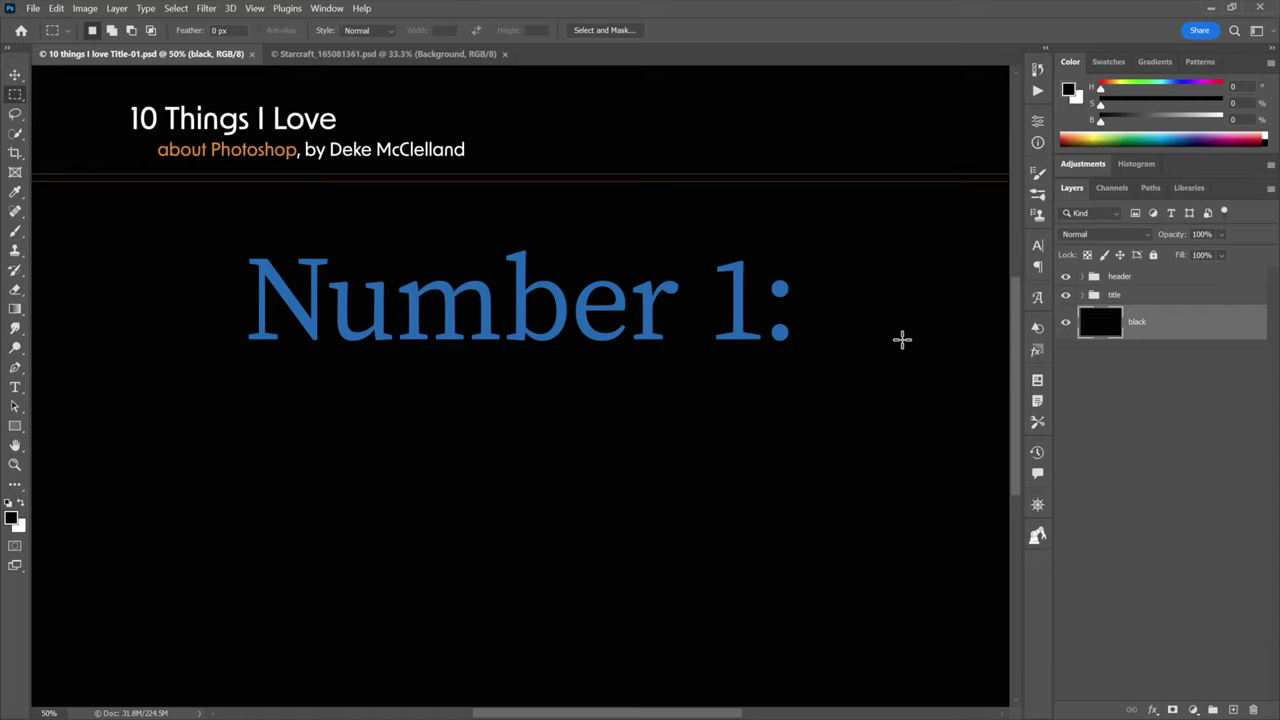
- Undo the last change in the Number 1 title document to bring back the text "The Layers Panel"
key("ctrl+z")
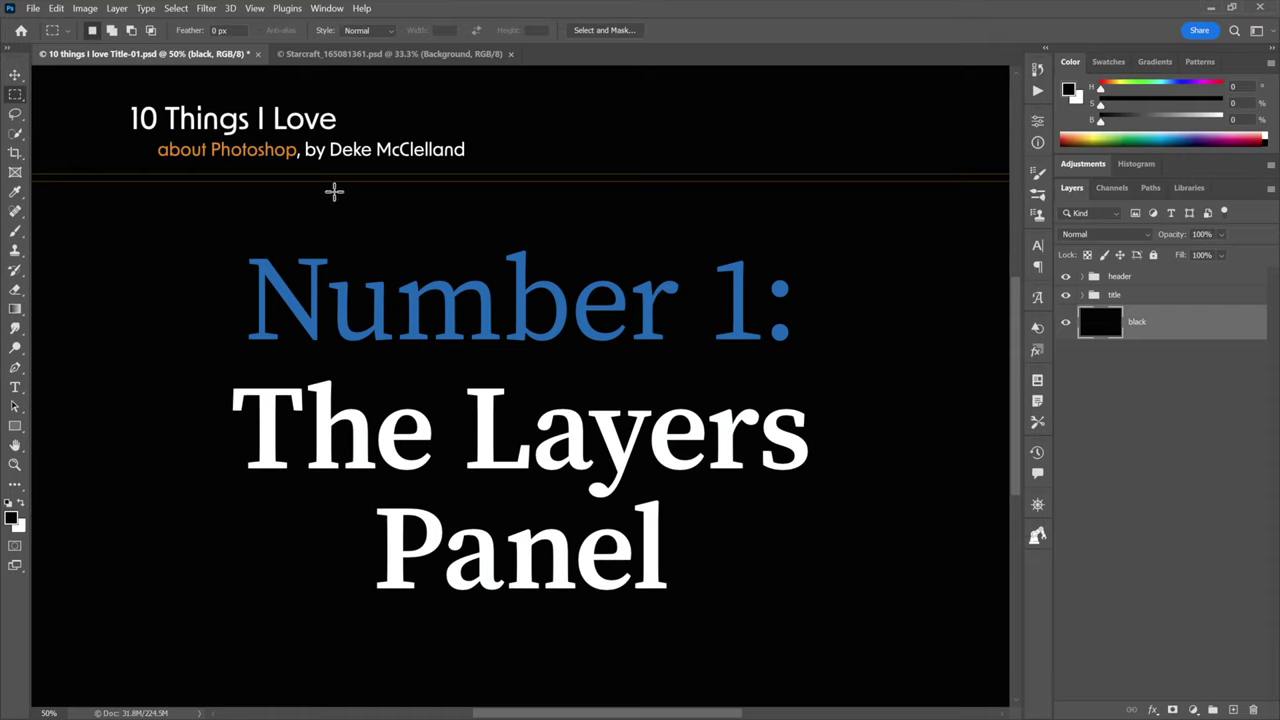
left_click(117, 8)
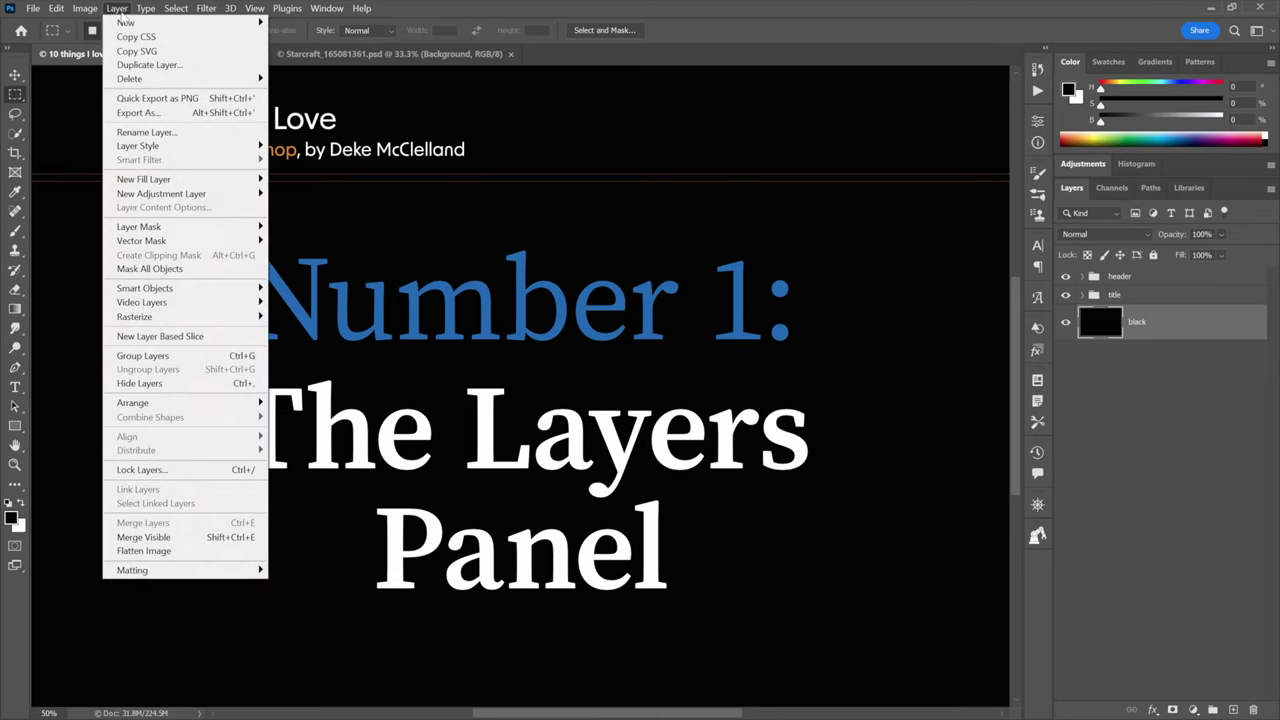
left_click(117, 8)
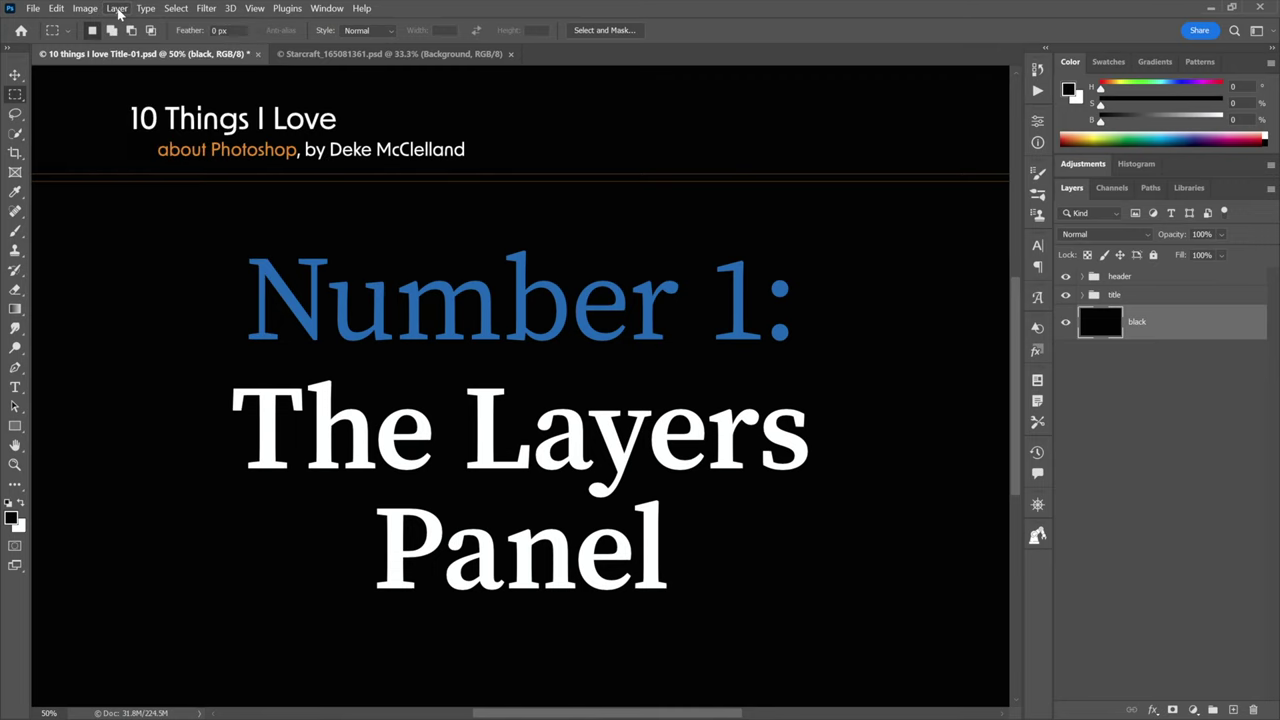